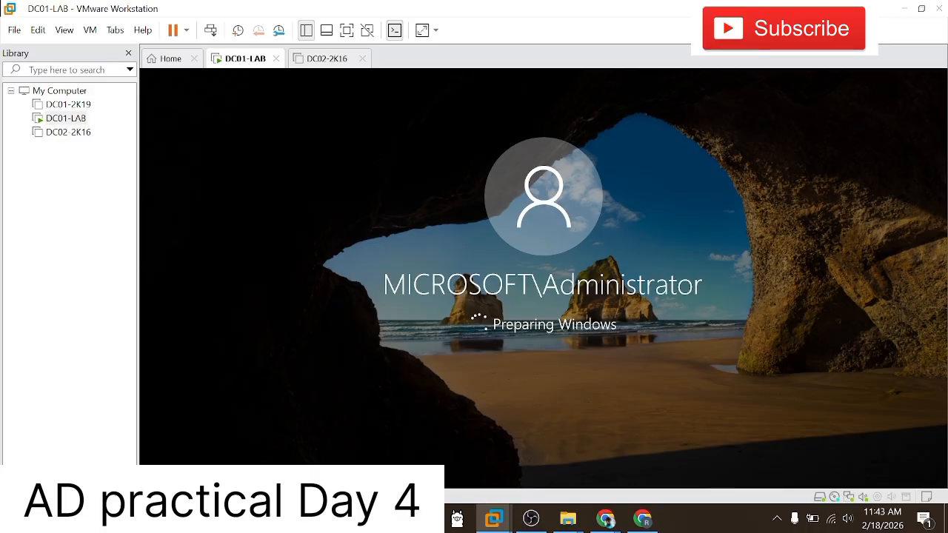
# Step: List the covered topics in the Notepad notes, from preparing the lab to root domains and DORA, above "HOW TO JOIN DOMAIN in active directory"
pyautogui.write('active directory')
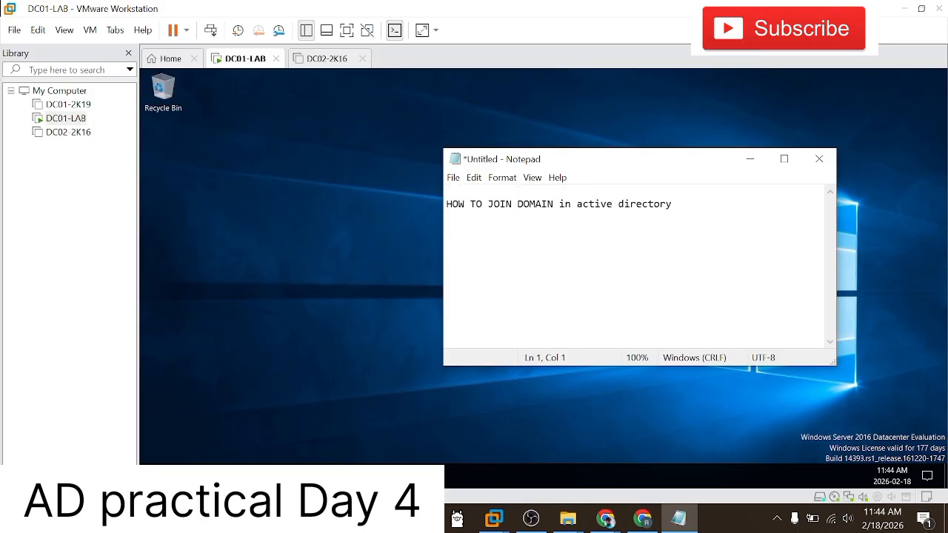
pyautogui.write('Preparing lab')
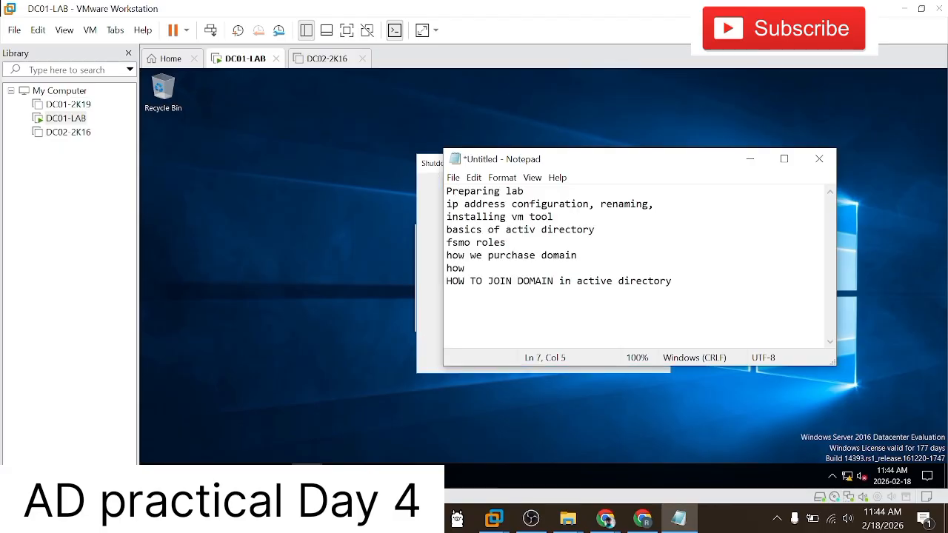
pyautogui.write('the inte')
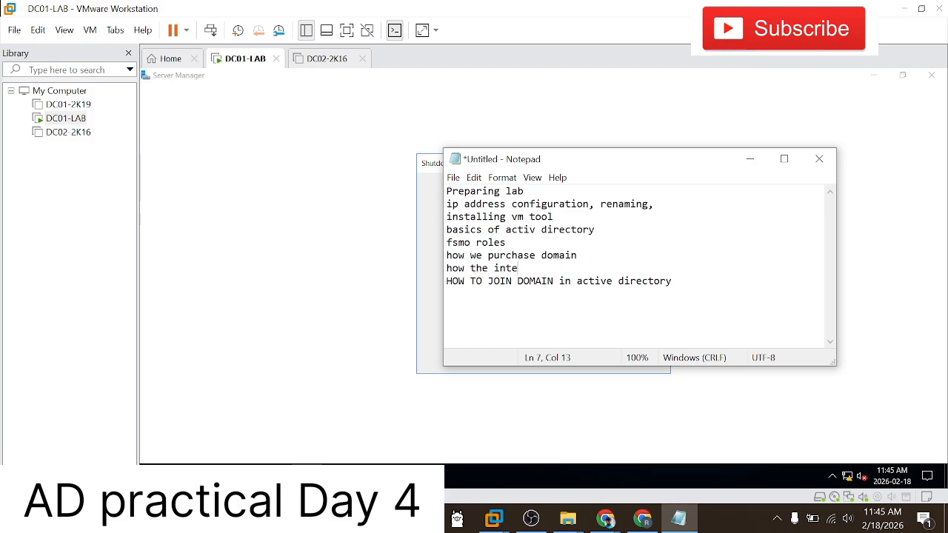
pyautogui.write('rnet search works')
pyautogui.press('Return')
pyautogui.write('what are the root domains')
pyautogui.press('Return')
pyautogui.write('w')
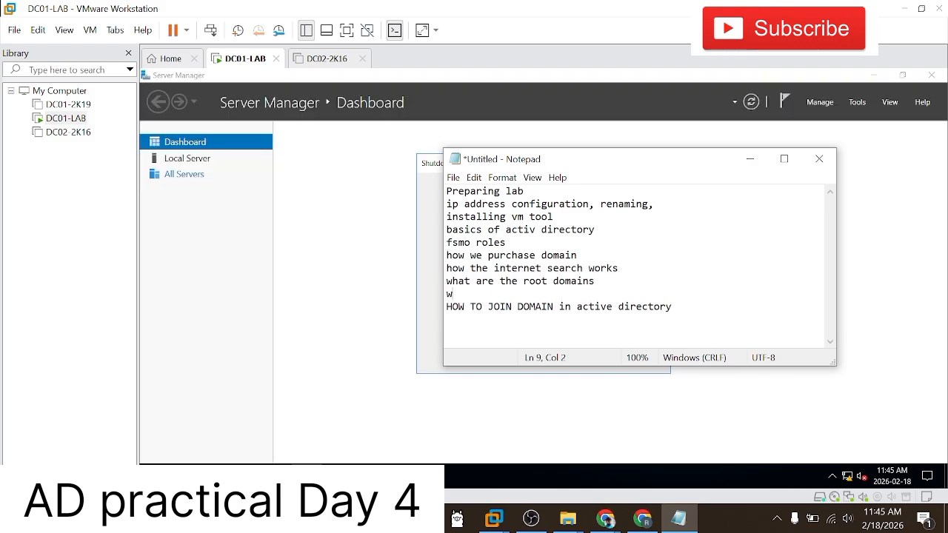
pyautogui.write('hat is dora')
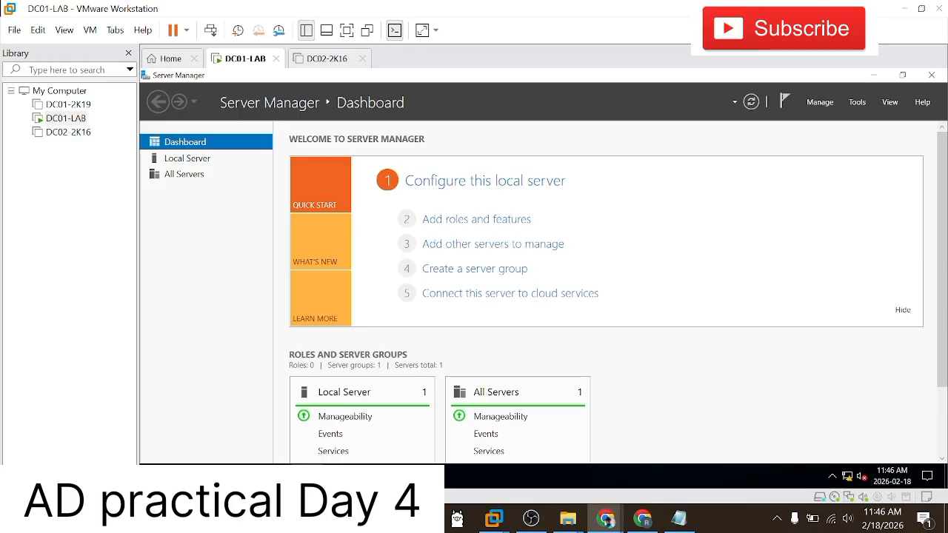
# Step: Open Active Directory Users and Computers on the DC01-LAB server
pyautogui.press('super')
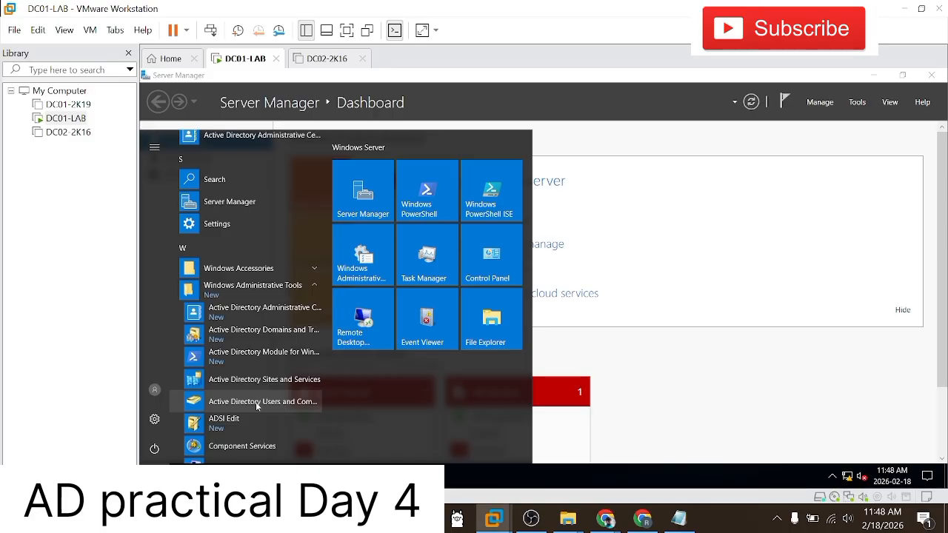
pyautogui.click(257, 405)
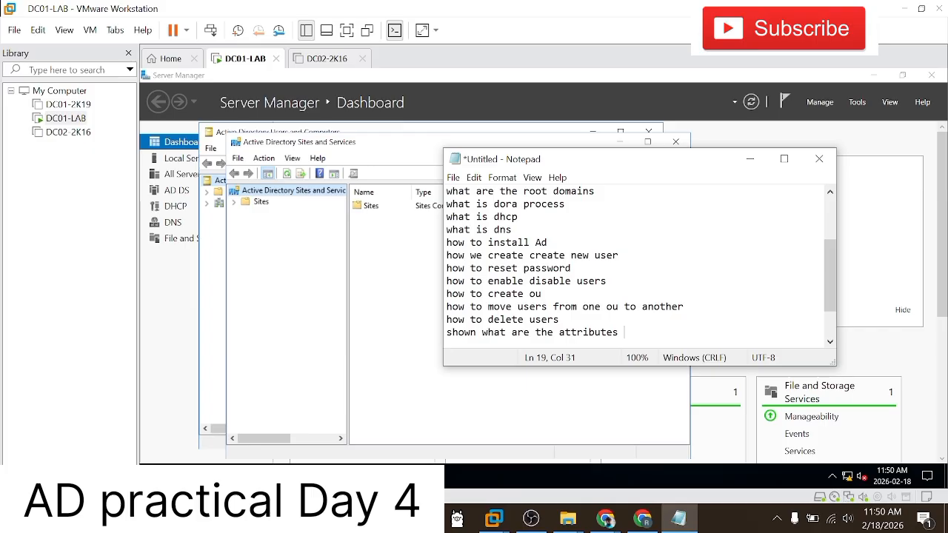
# Step: Start a new line below "shown what are the attributes" in the Notepad notes
pyautogui.press('Return')
pyautogui.hotkey('shift', 'Up')
pyautogui.press('Down')
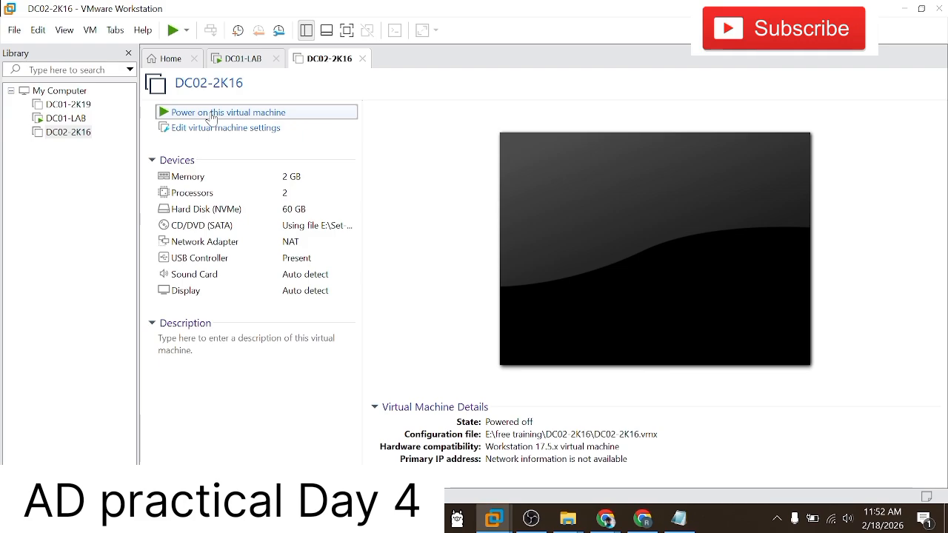
# Step: Power on the DC02-2K16 virtual machine
pyautogui.click(214, 113)
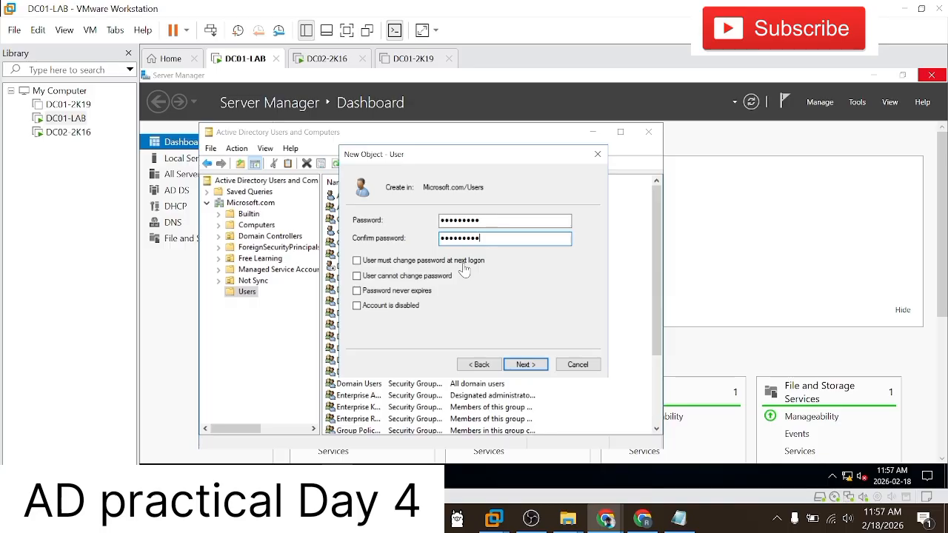
# Step: Require the new user in Microsoft.com/Users to change the password at next logon
pyautogui.click(357, 260)
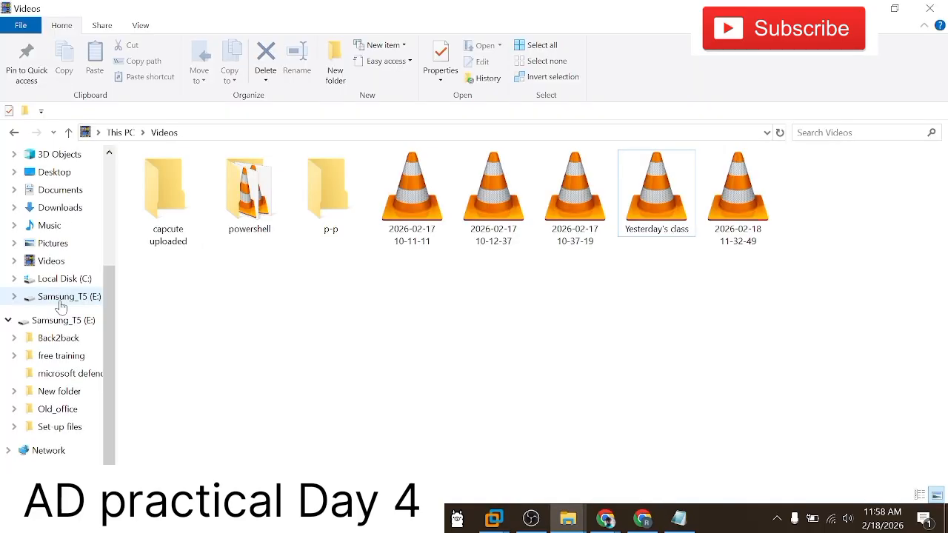
# Step: Copy the CL01-8 folder from Back2back\Toronto_lab on the Samsung_T5 (E:) drive
pyautogui.click(65, 296)
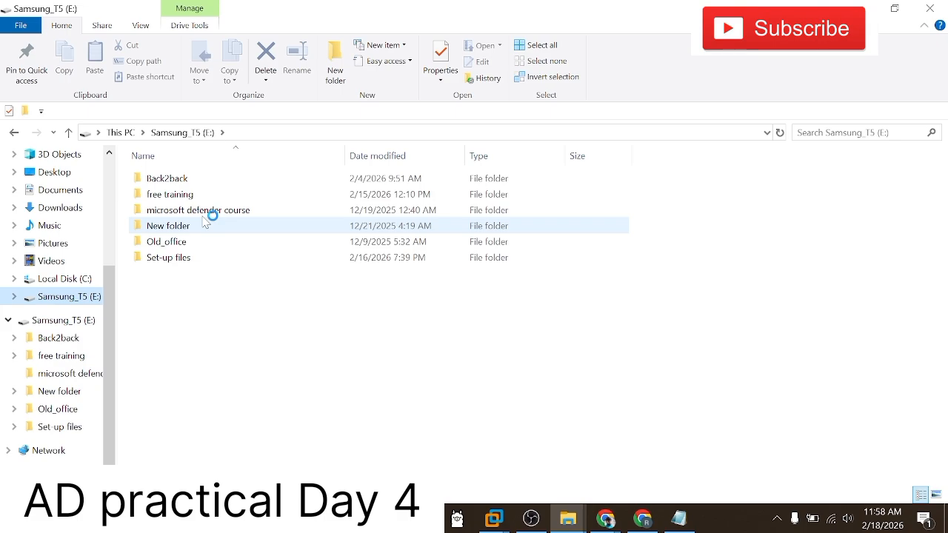
pyautogui.click(196, 228)
pyautogui.doubleClick(198, 228)
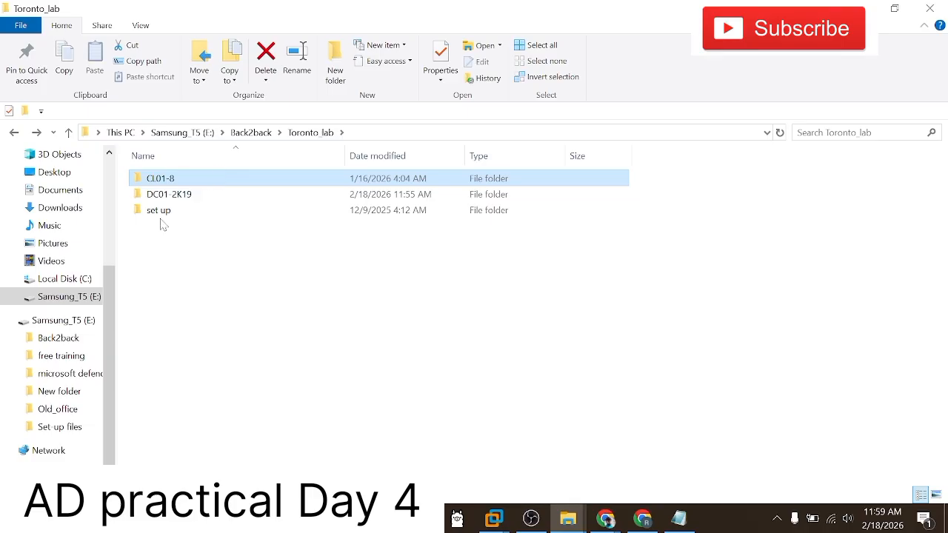
pyautogui.hotkey('ctrl', 'c')
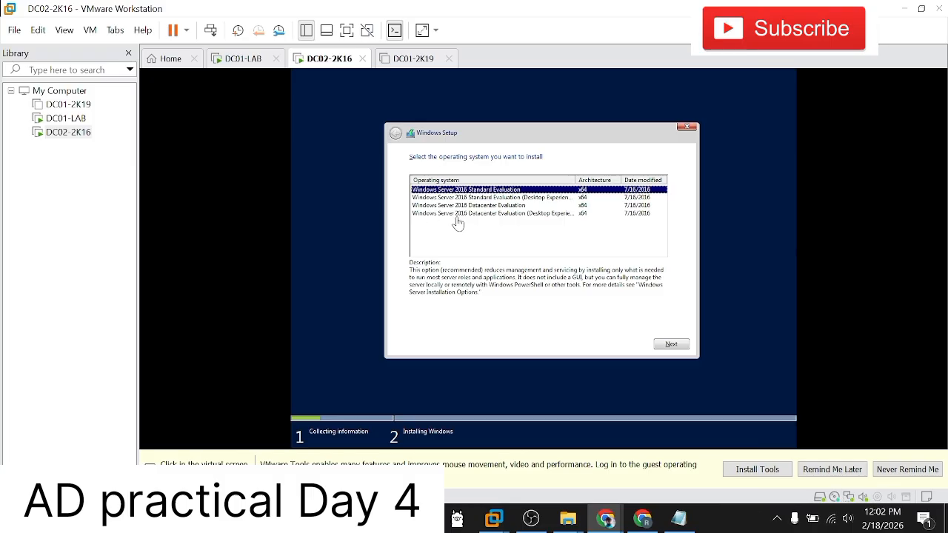
# Step: Choose Windows Server 2016 Datacenter Evaluation (Desktop Experience) as the operating system to install on DC02-2K16
pyautogui.click(459, 214)
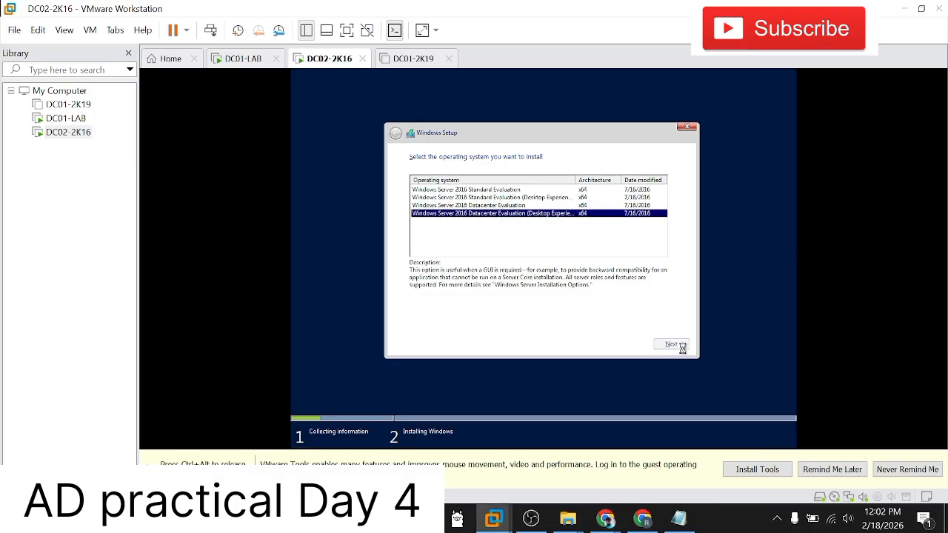
pyautogui.hotkey('ctrl', 'alt')
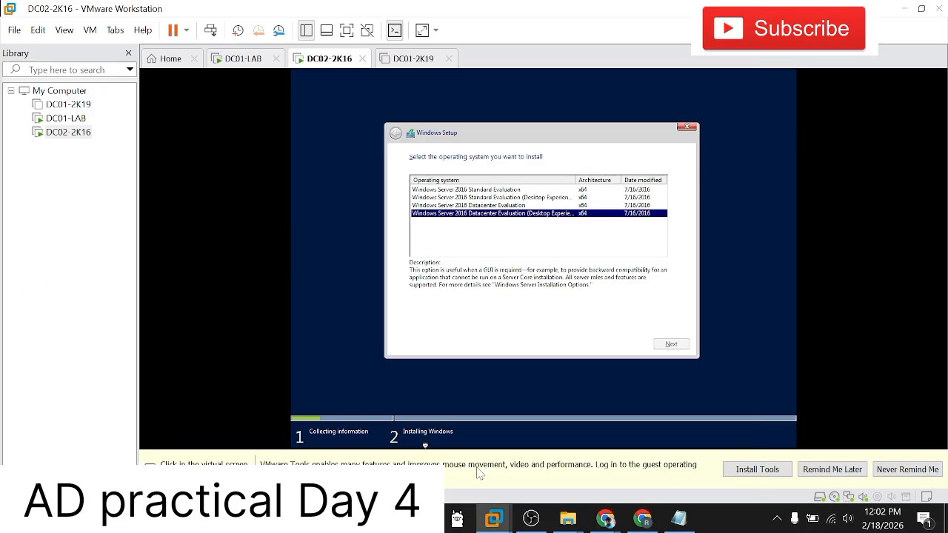
pyautogui.click(67, 278)
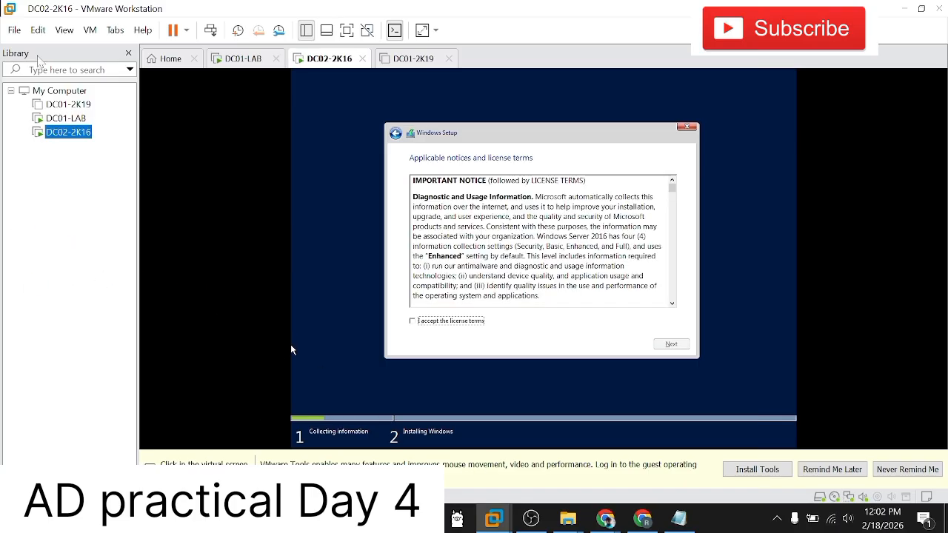
# Step: Accept the license terms and start a custom, Windows-only installation on DC02-2K16
pyautogui.click(272, 215)
pyautogui.click(430, 322)
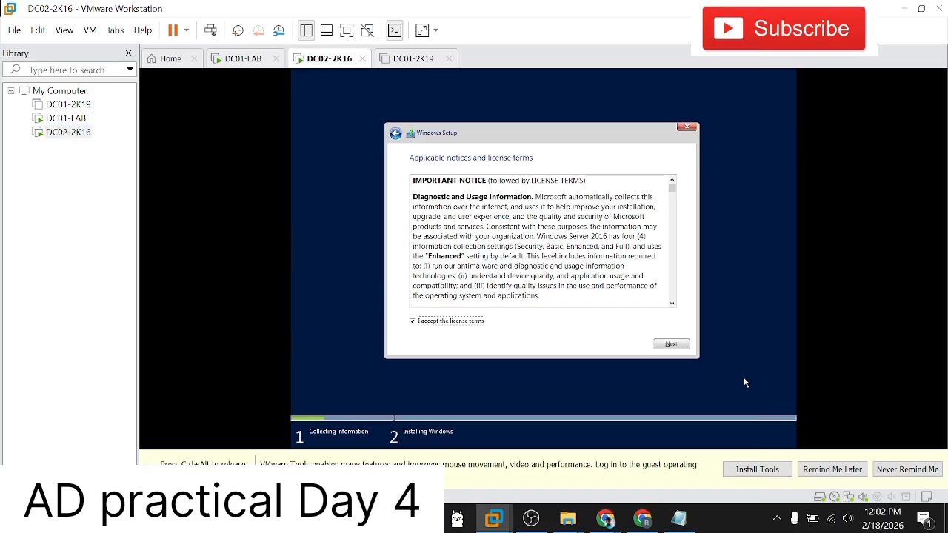
pyautogui.click(678, 345)
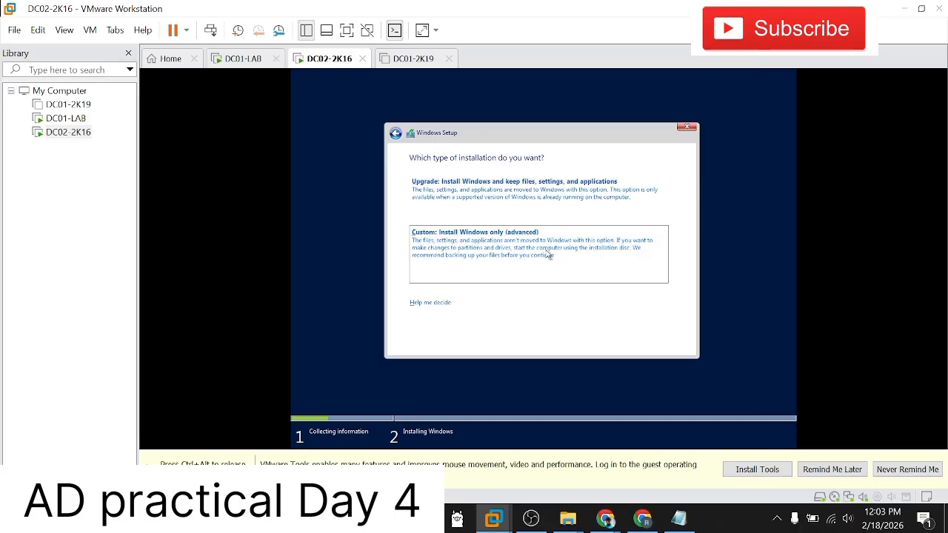
pyautogui.click(546, 250)
pyautogui.click(668, 344)
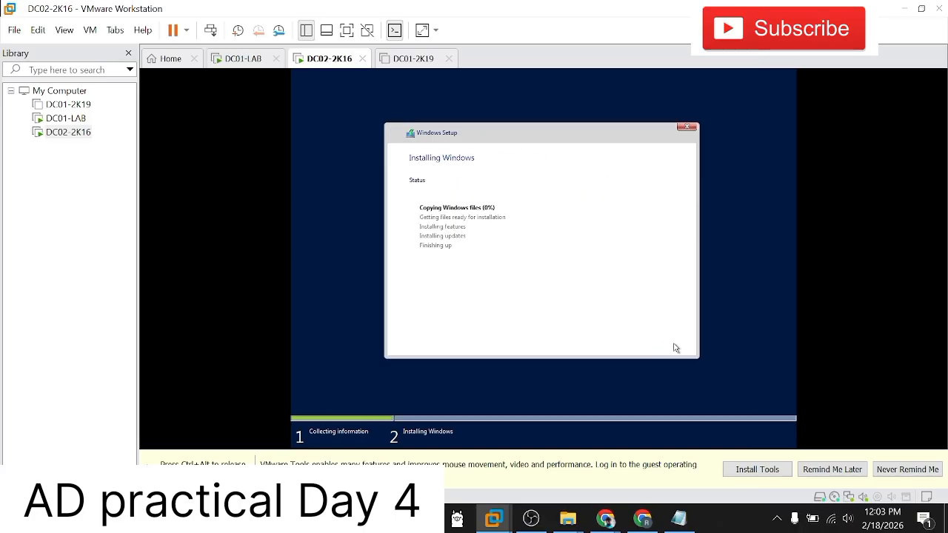
# Step: Open the existing CL01-8 virtual machine from the free training\CL01-8 folder on the Samsung_T5 (E:) drive
pyautogui.hotkey('ctrl', 'alt')
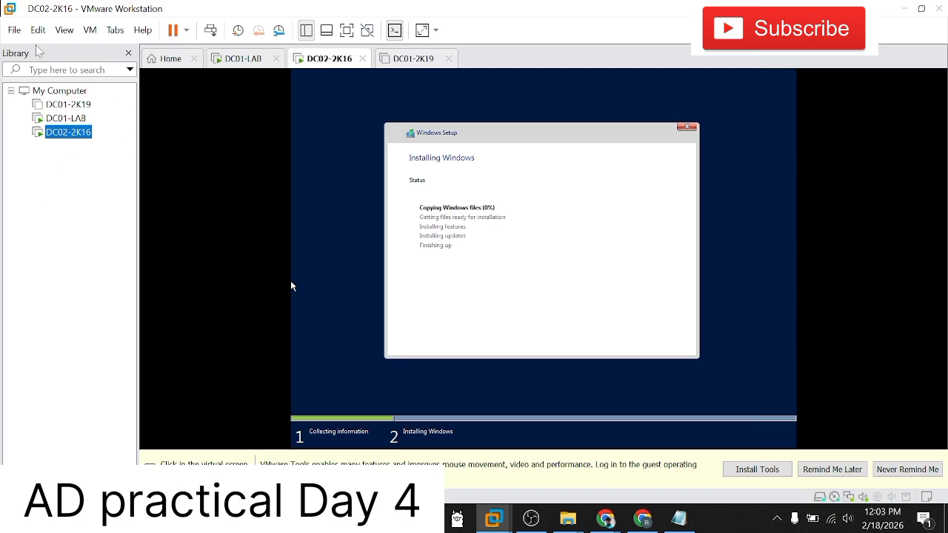
pyautogui.click(14, 31)
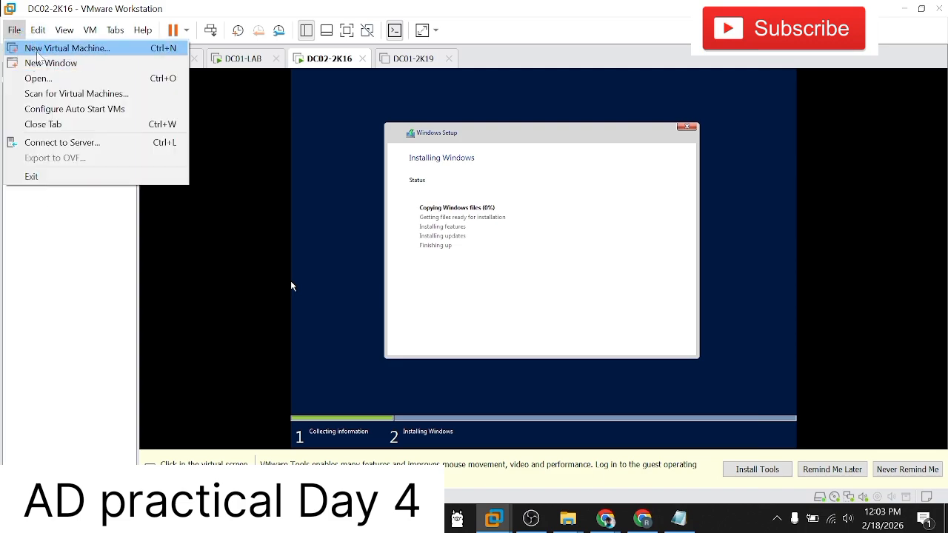
pyautogui.click(49, 77)
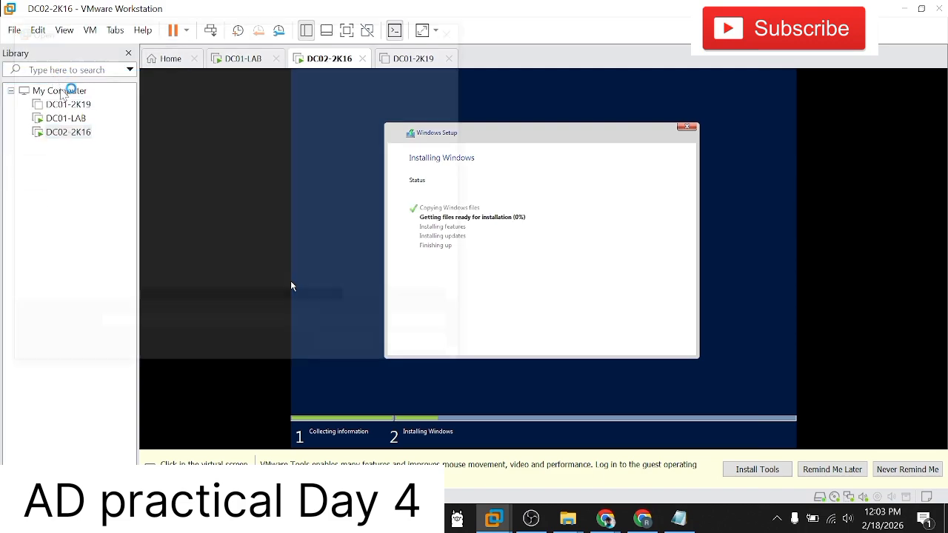
pyautogui.scroll(-2, 78, 248)
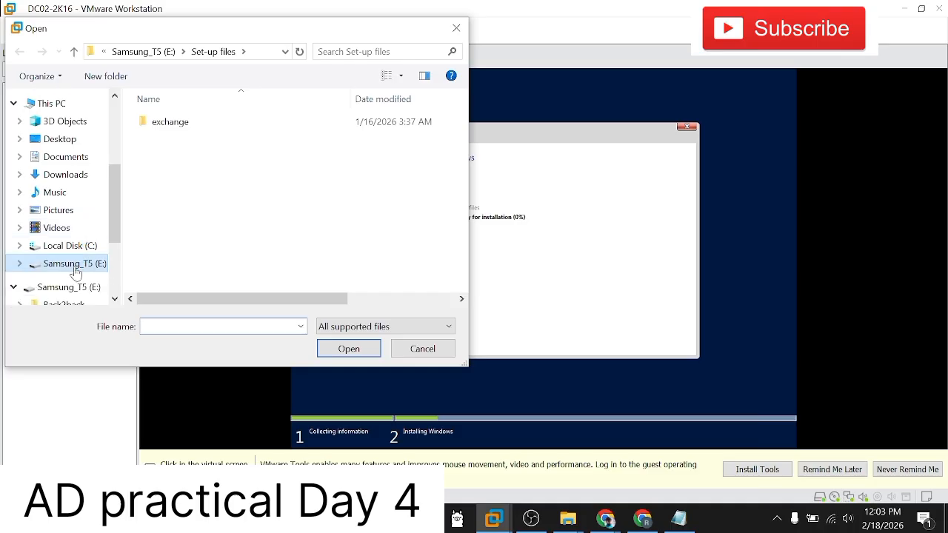
pyautogui.click(74, 264)
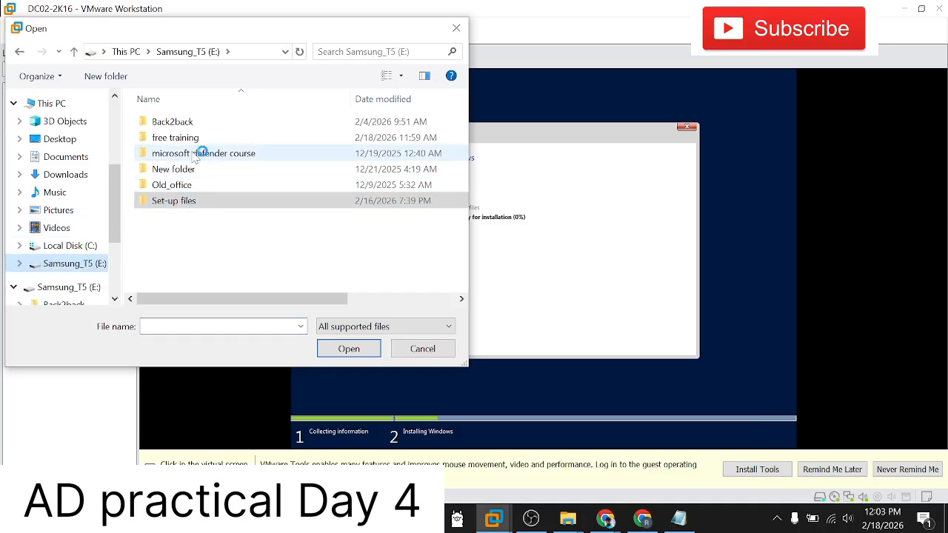
pyautogui.click(194, 141)
pyautogui.doubleClick(194, 140)
pyautogui.doubleClick(169, 122)
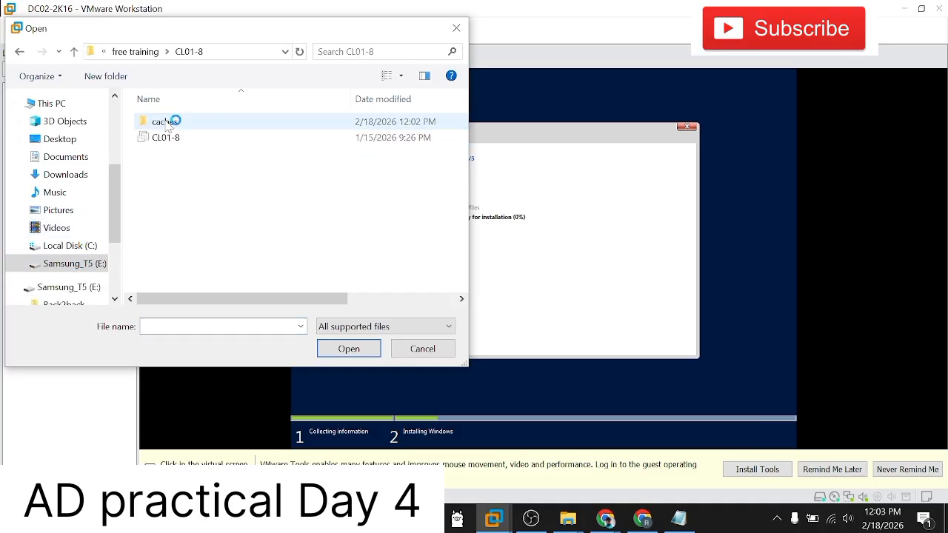
pyautogui.click(168, 141)
pyautogui.click(166, 139)
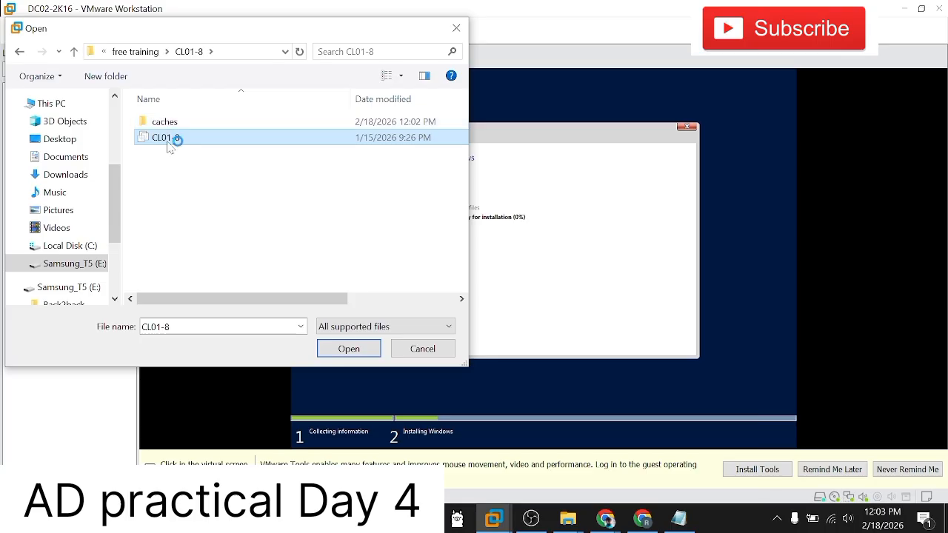
pyautogui.click(345, 348)
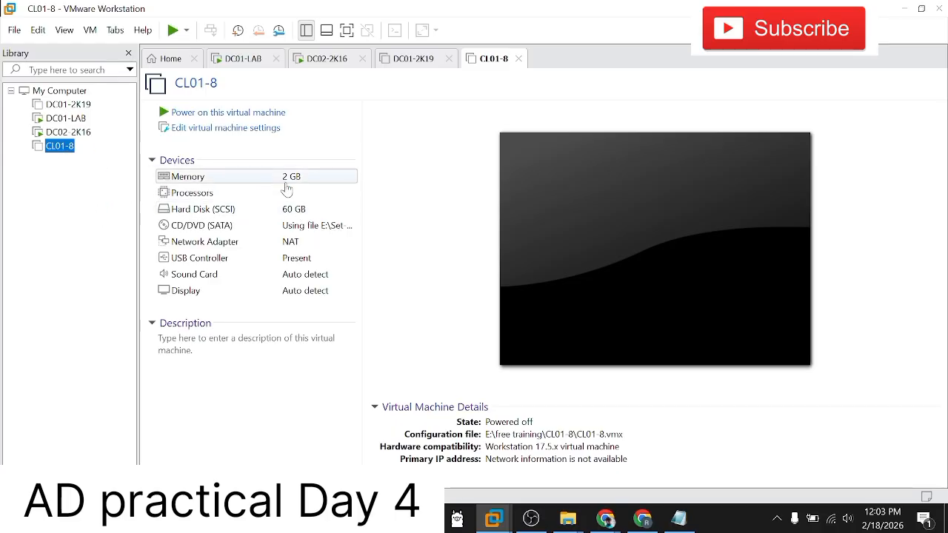
# Step: Power on the CL01-8 virtual machine and identify it as copied
pyautogui.click(259, 114)
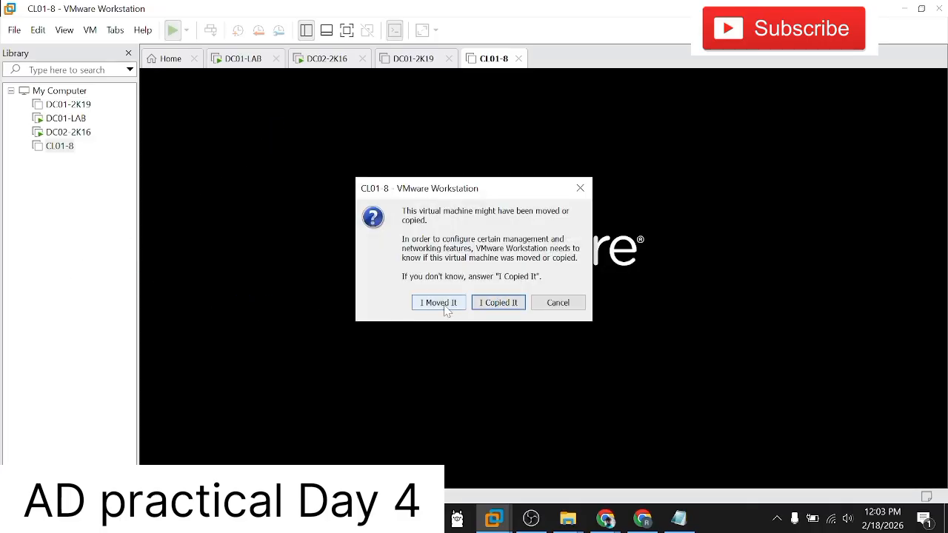
pyautogui.click(487, 305)
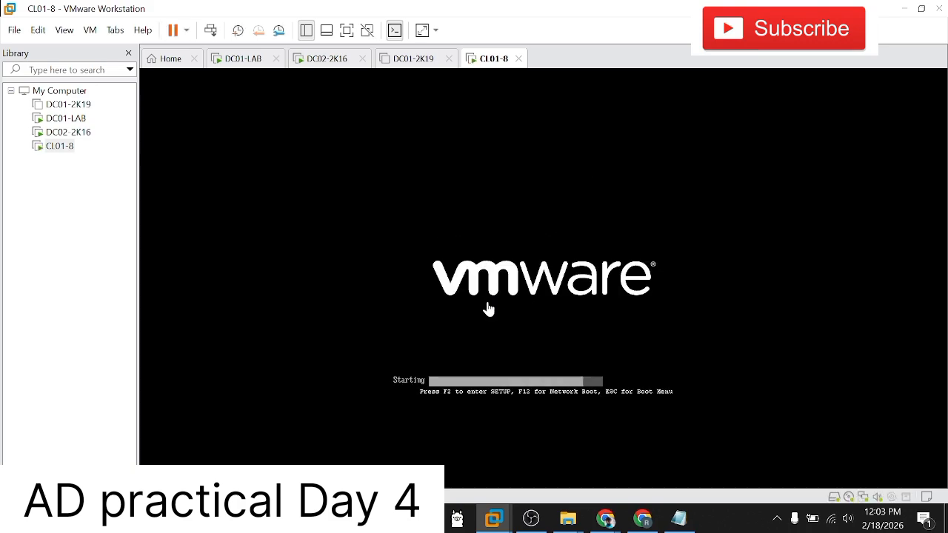
pyautogui.click(77, 267)
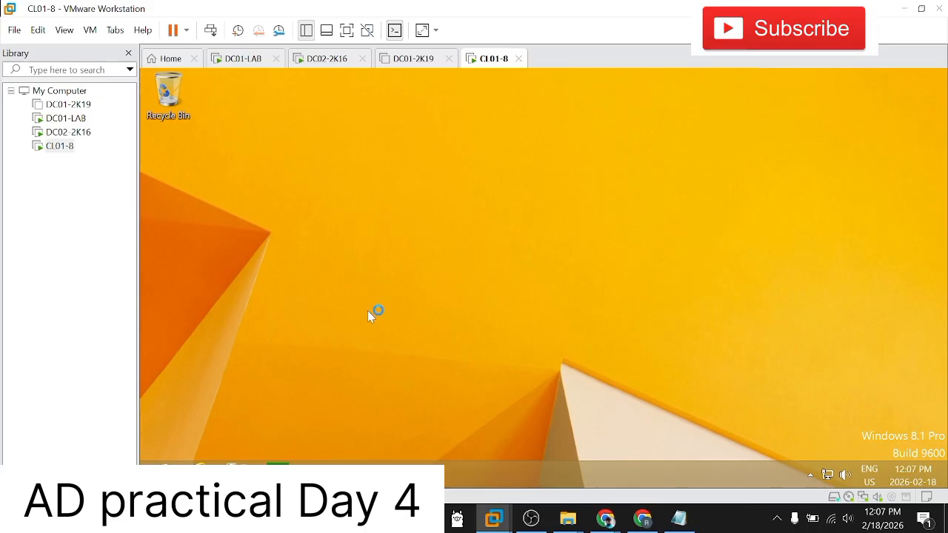
# Step: Open the system properties of This PC on CL01-8 and examine its computer name and workgroup settings
pyautogui.rightClick(369, 313)
pyautogui.click(392, 346)
pyautogui.press('super+e')
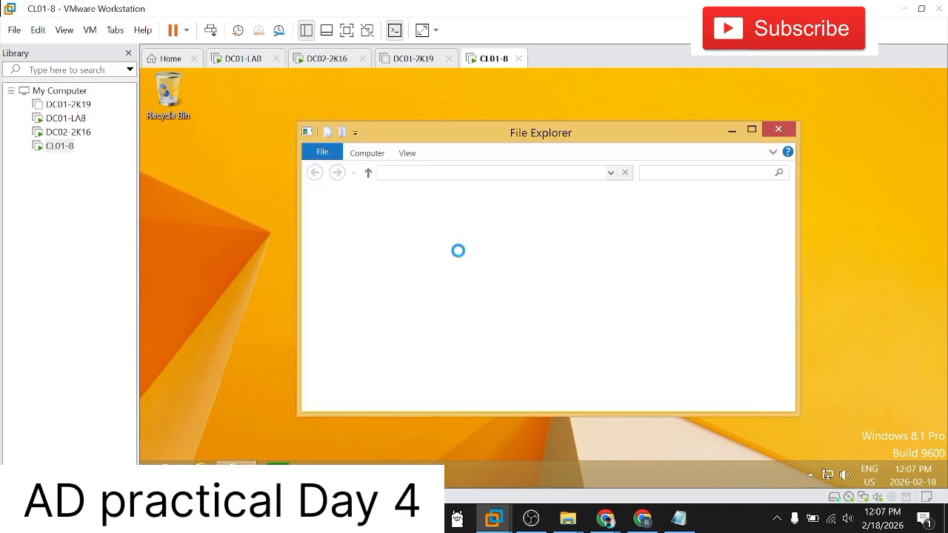
pyautogui.click(750, 131)
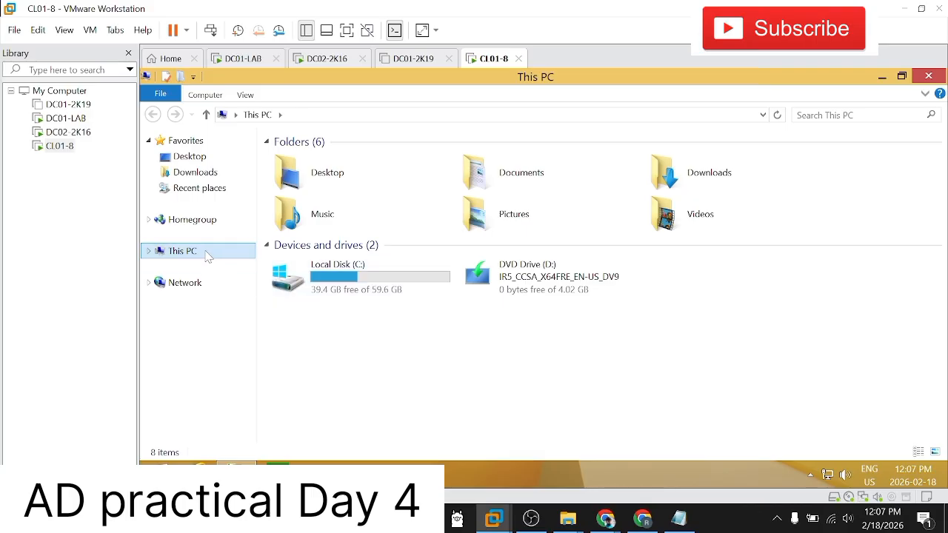
pyautogui.rightClick(207, 254)
pyautogui.click(241, 414)
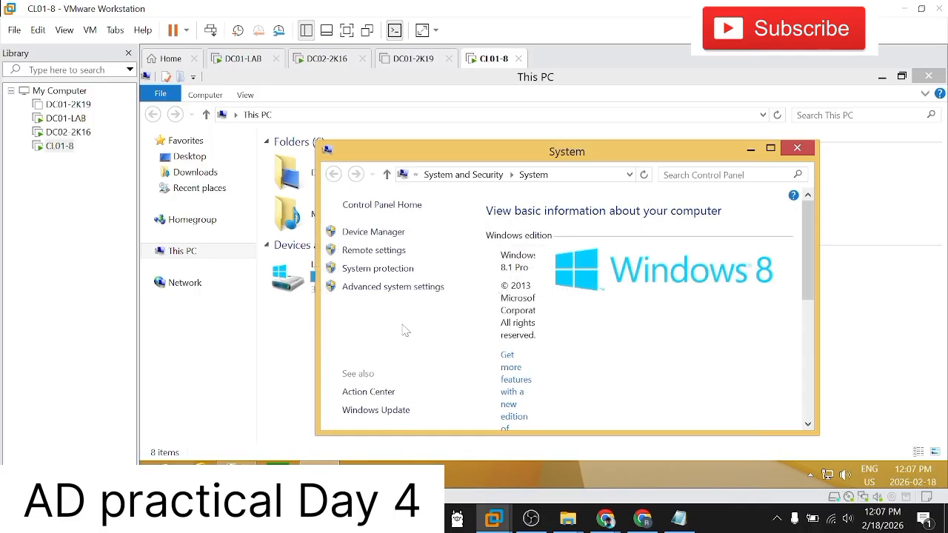
pyautogui.click(770, 149)
pyautogui.scroll(-1, 593, 311)
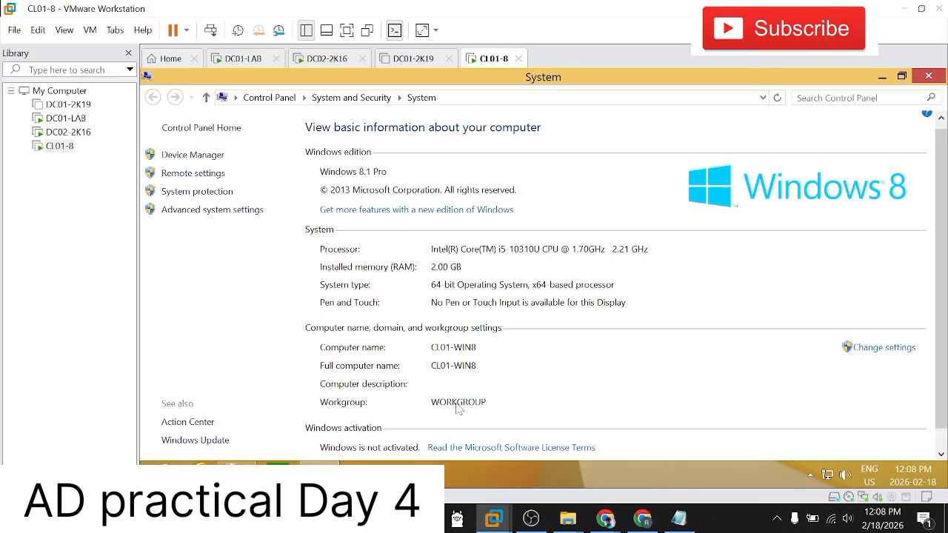
# Step: Check DC01-LAB and the Windows installation progress on DC02-2K16, and minimize the System window on CL01-8
pyautogui.click(64, 118)
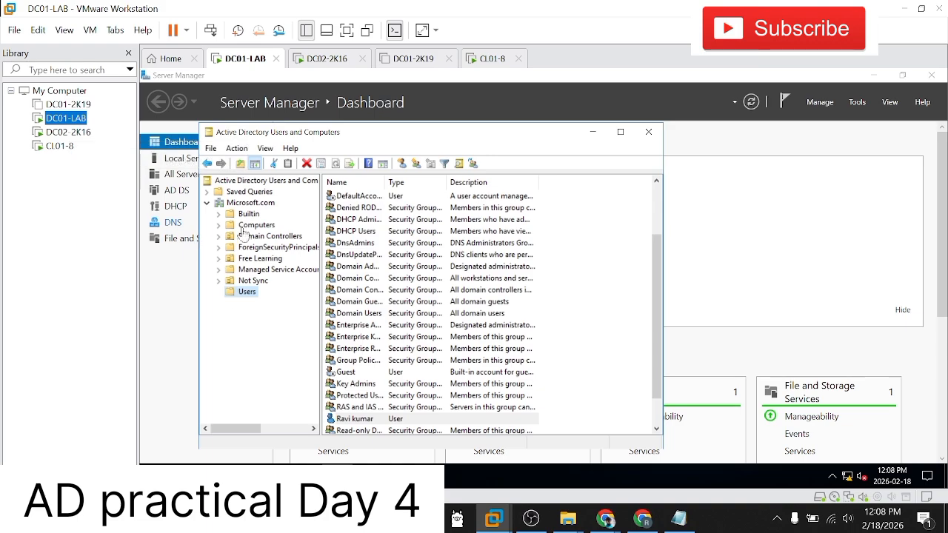
pyautogui.click(58, 147)
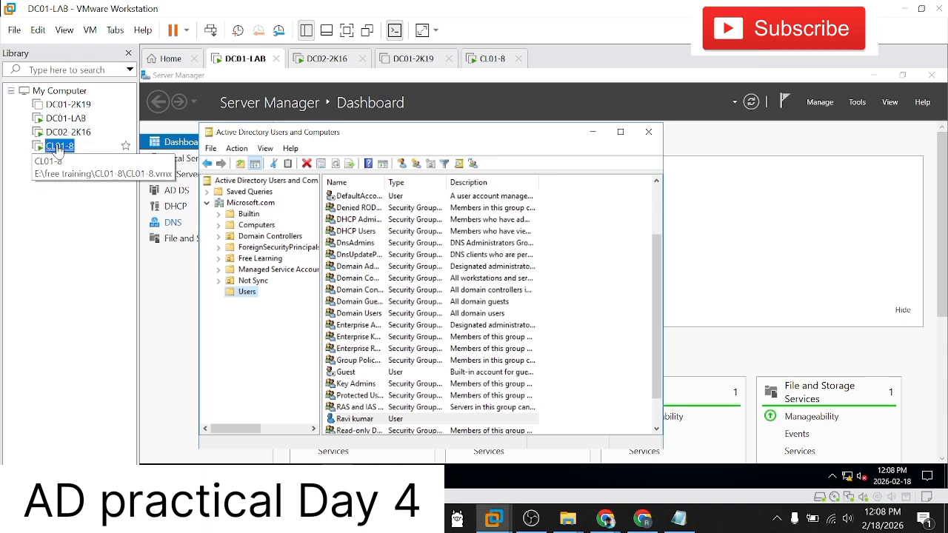
pyautogui.click(59, 131)
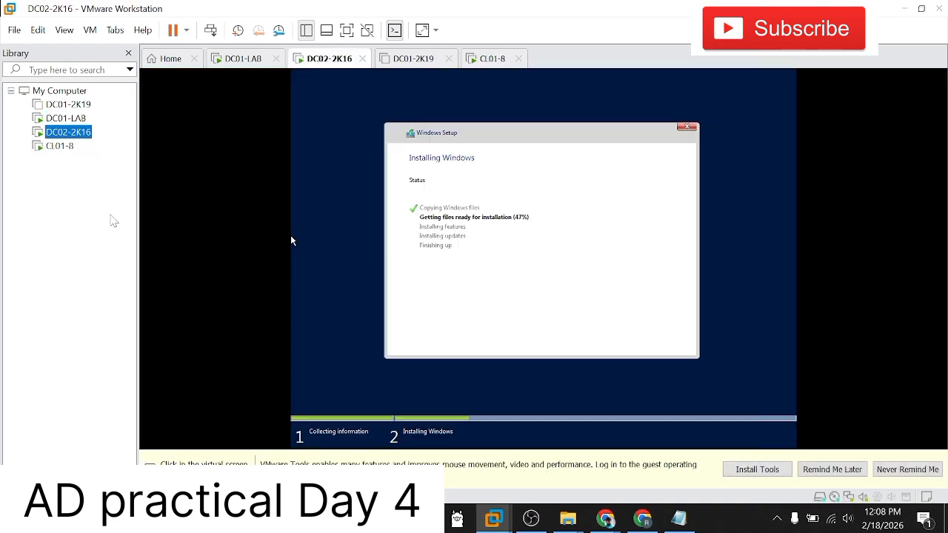
pyautogui.rightClick(65, 135)
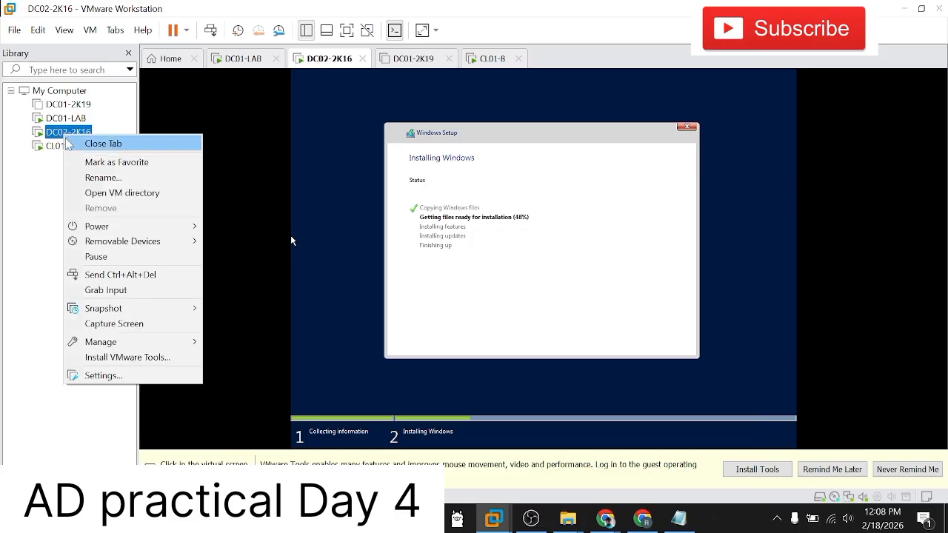
pyautogui.moveTo(103, 225)
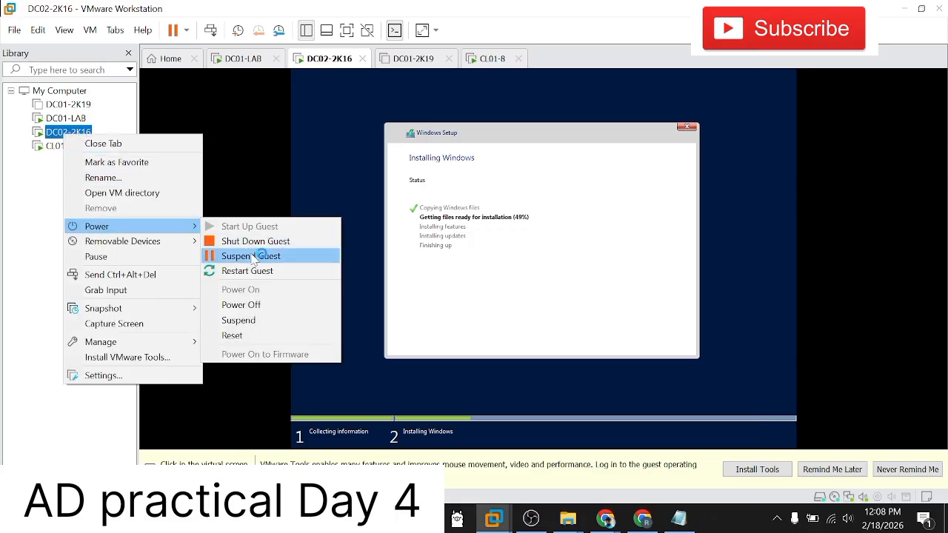
pyautogui.click(40, 181)
pyautogui.click(61, 147)
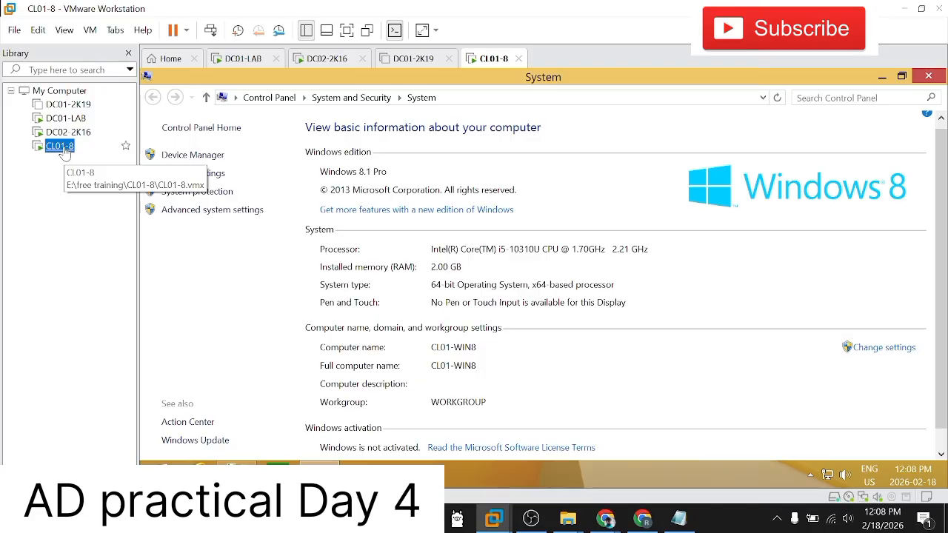
pyautogui.click(686, 276)
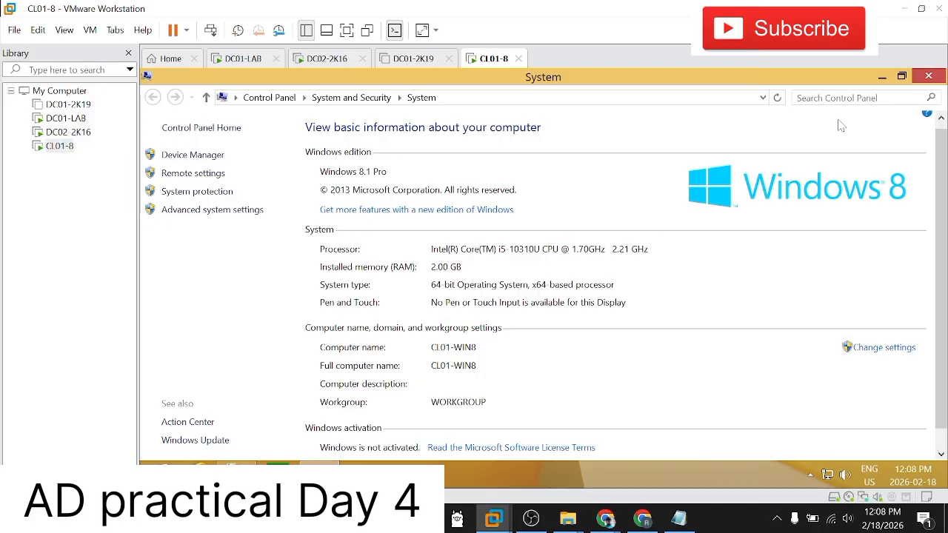
pyautogui.click(882, 80)
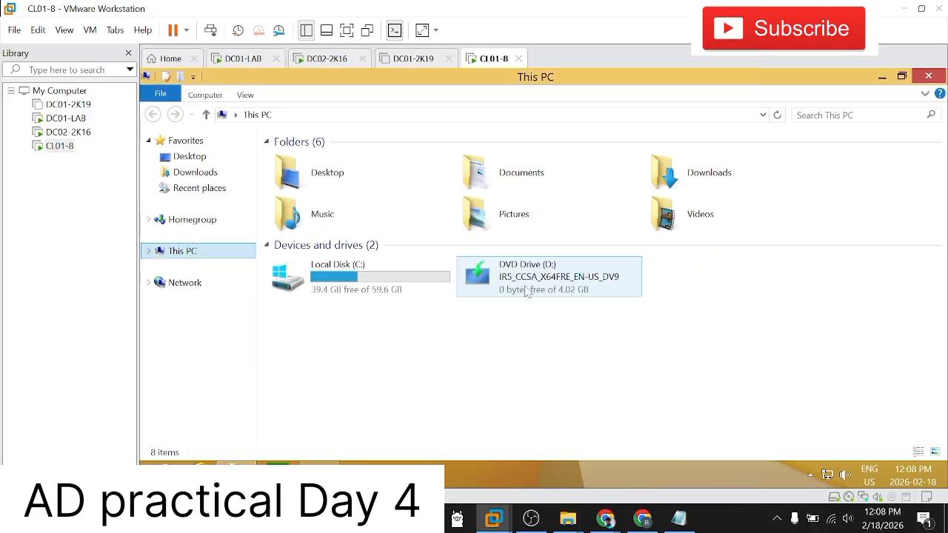
pyautogui.click(90, 30)
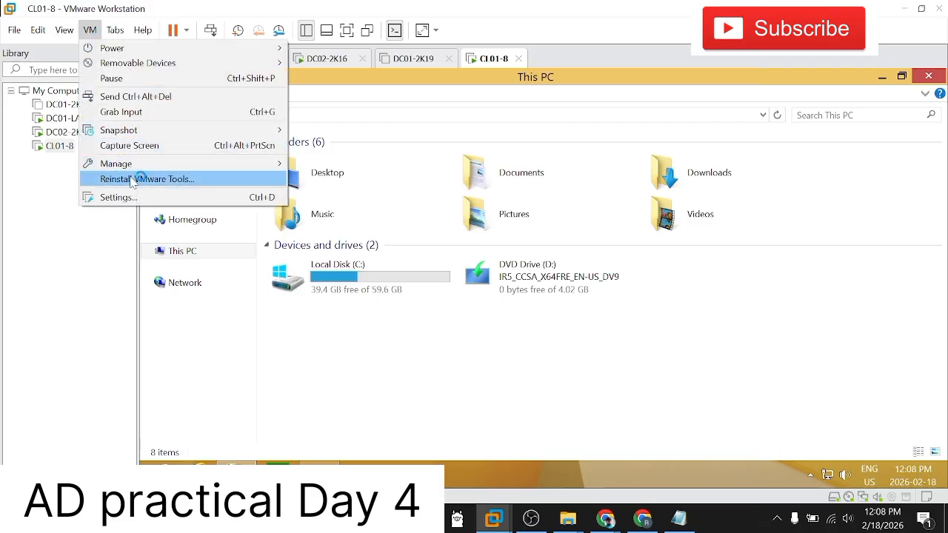
pyautogui.click(138, 199)
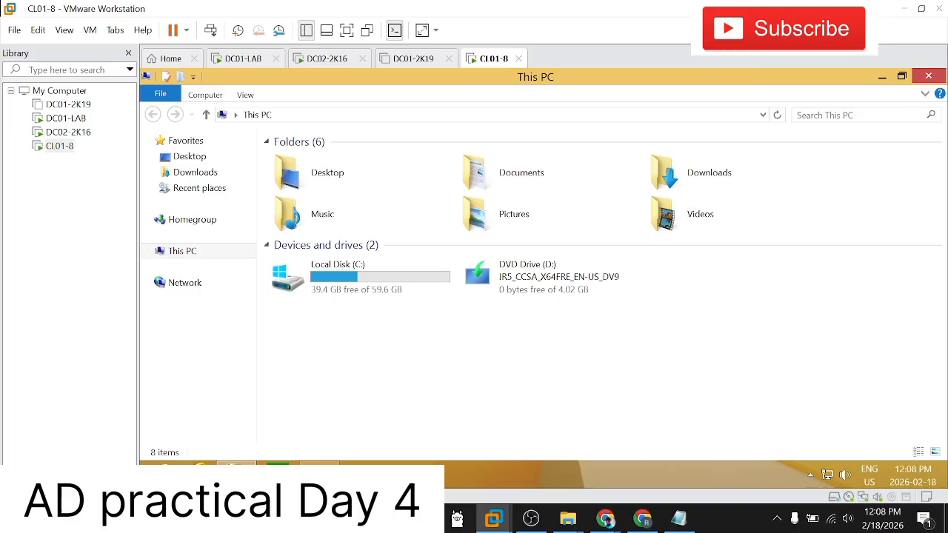
pyautogui.press('super')
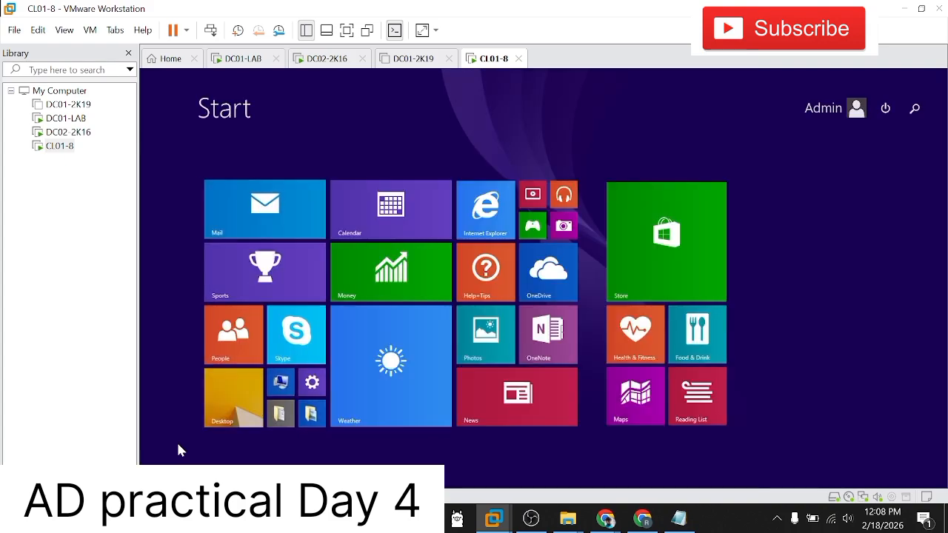
pyautogui.write('cmd')
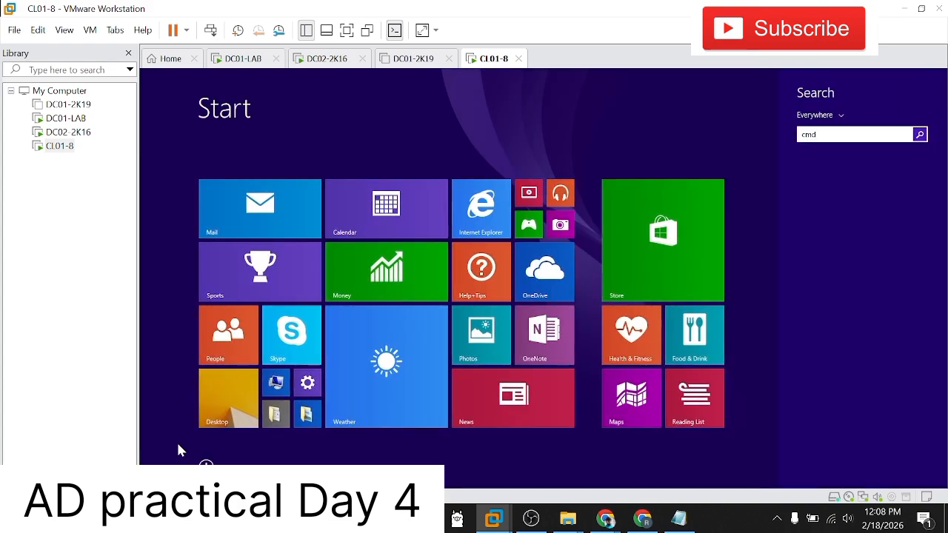
pyautogui.press('Escape')
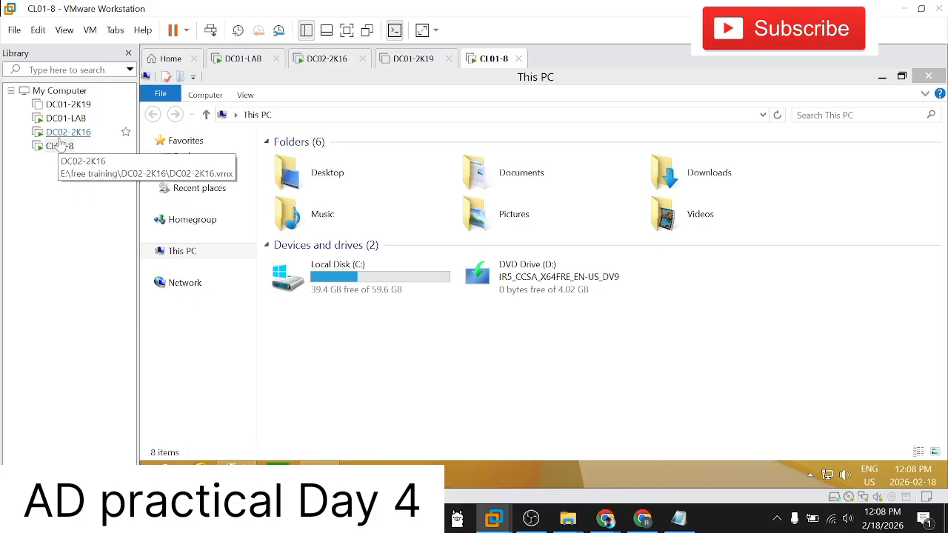
# Step: Switch to the DC01-LAB virtual machine and sign in as MICROSOFT\Administrator with the account password
pyautogui.click(65, 131)
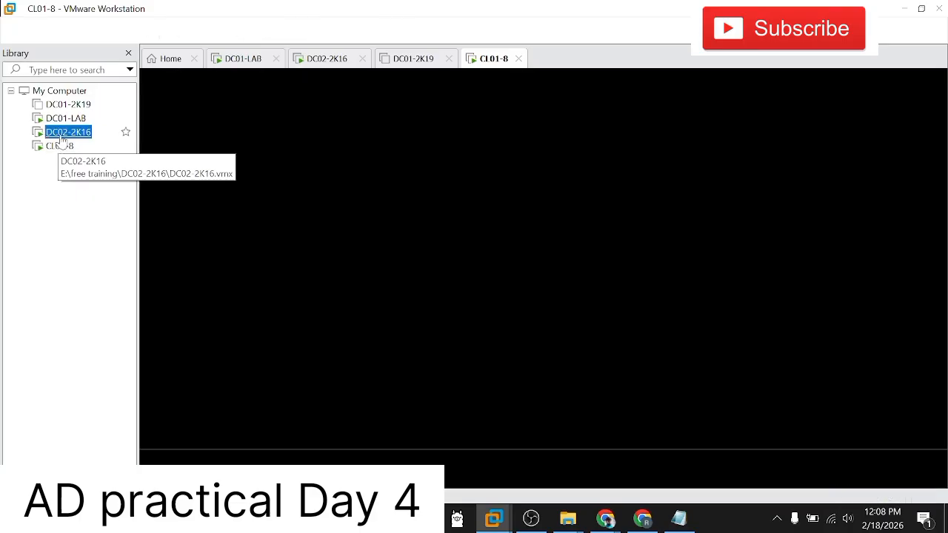
pyautogui.click(66, 121)
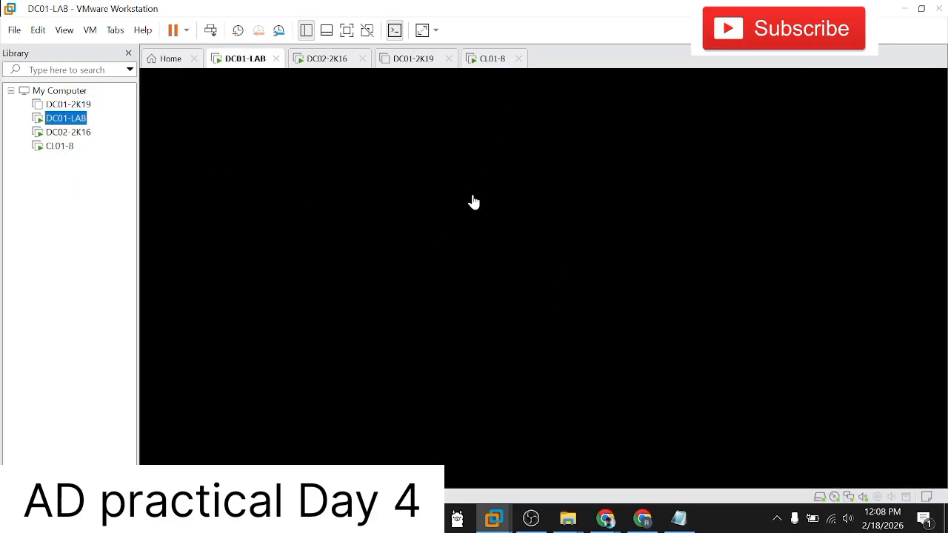
pyautogui.click(210, 30)
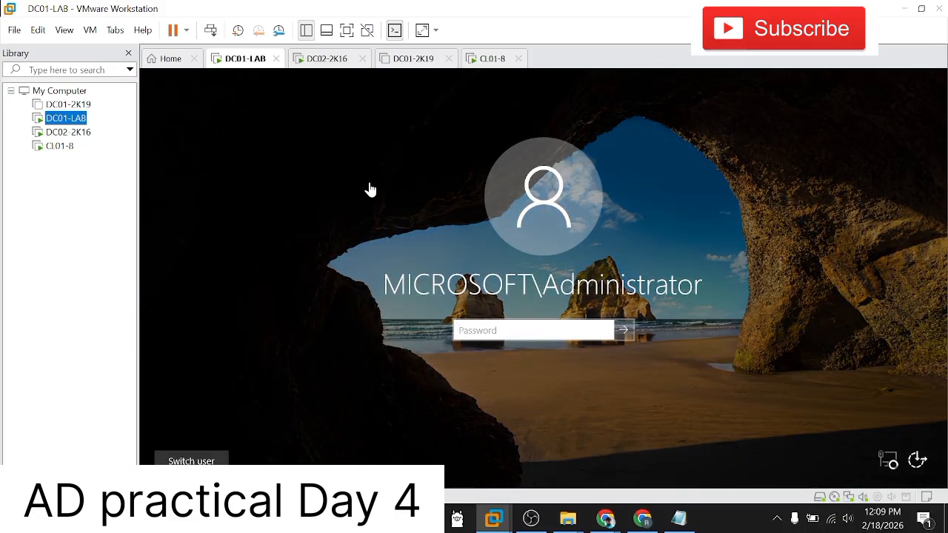
pyautogui.click(467, 330)
pyautogui.write('Pa')
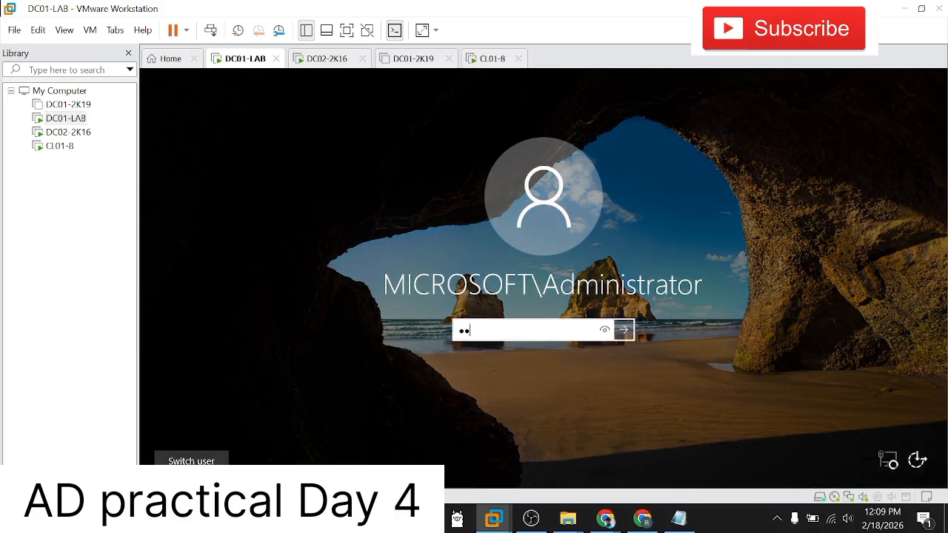
pyautogui.press('Return')
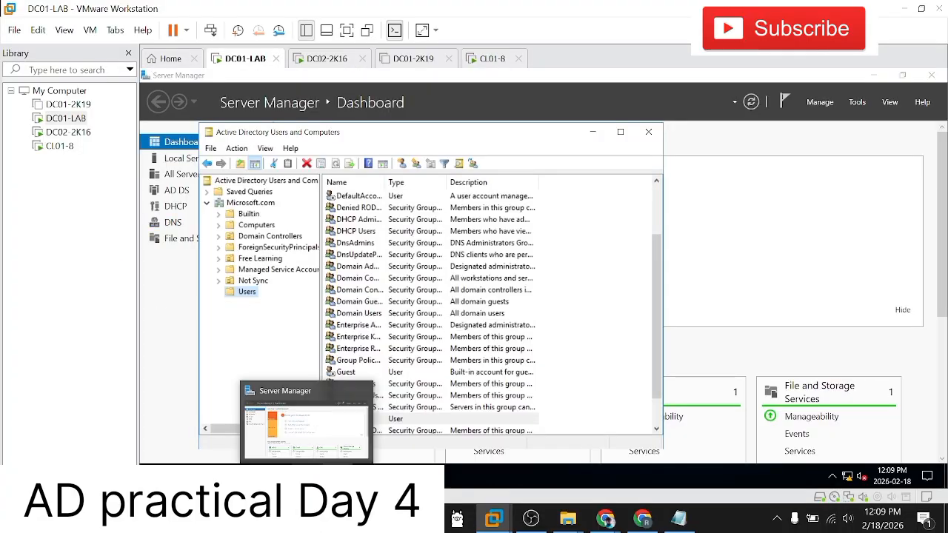
# Step: From the Local Server properties in Server Manager, disable Internet Protocol Version 6 (TCP/IPv6) on the Ethernet0 adapter of DC01-LAB
pyautogui.click(325, 423)
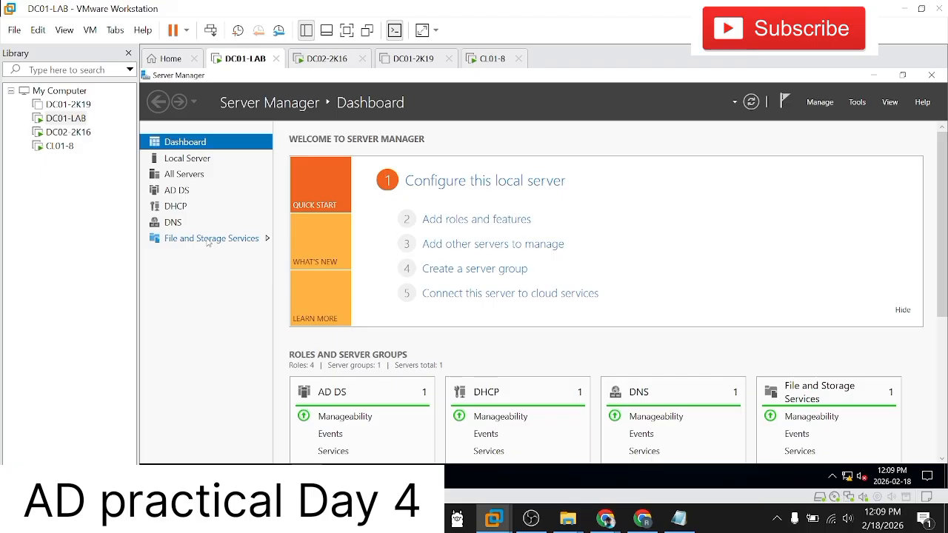
pyautogui.click(198, 161)
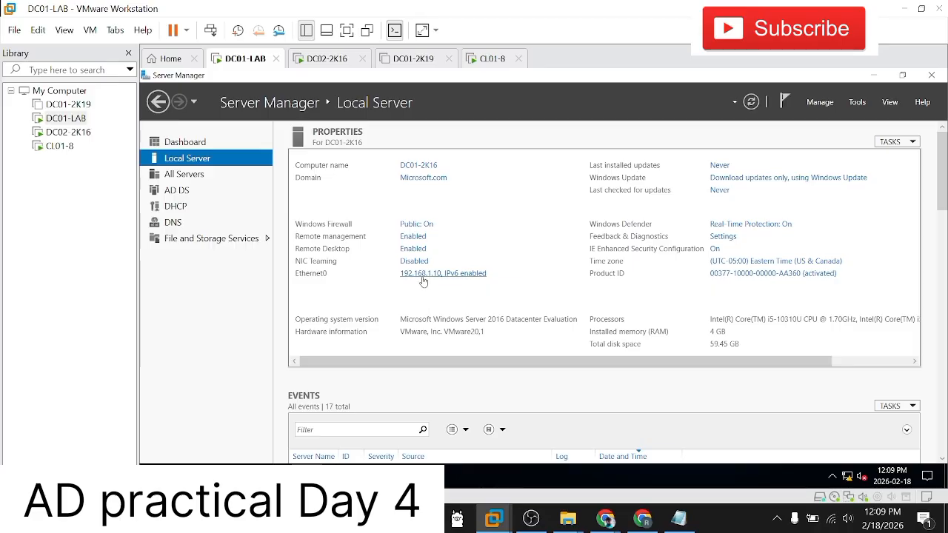
pyautogui.click(422, 274)
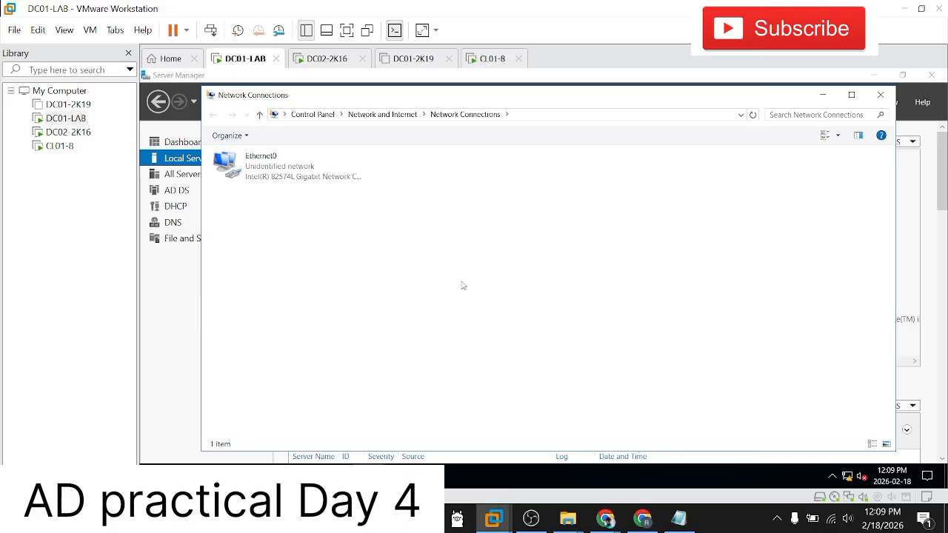
pyautogui.click(288, 175)
pyautogui.rightClick(288, 175)
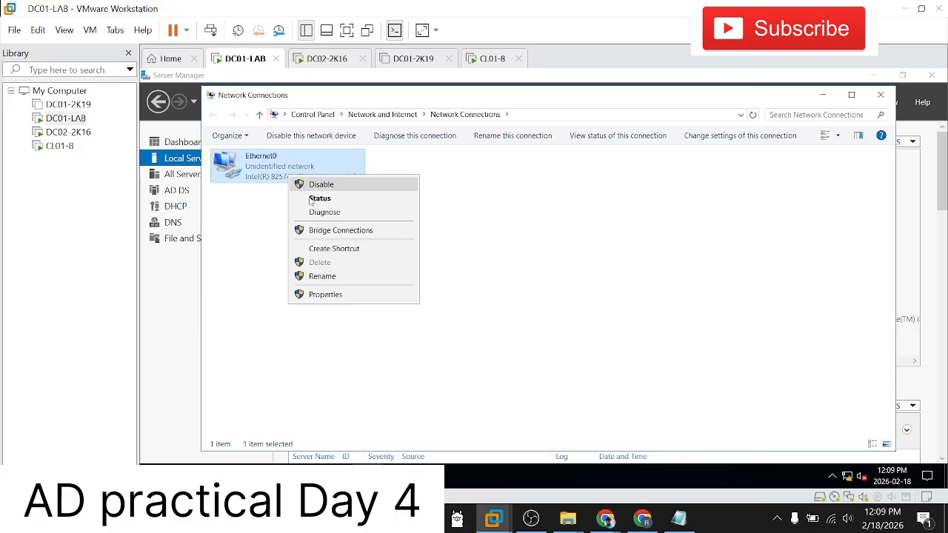
pyautogui.click(326, 295)
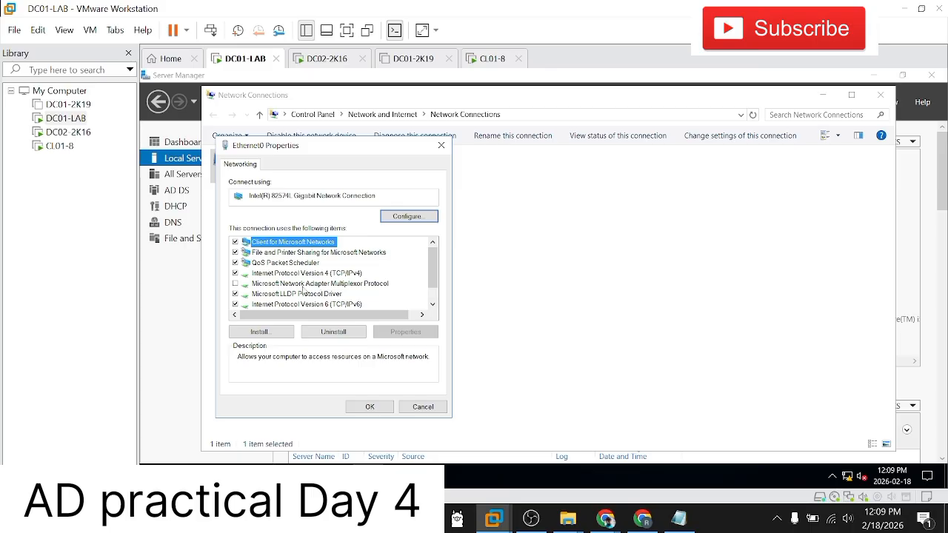
pyautogui.click(235, 305)
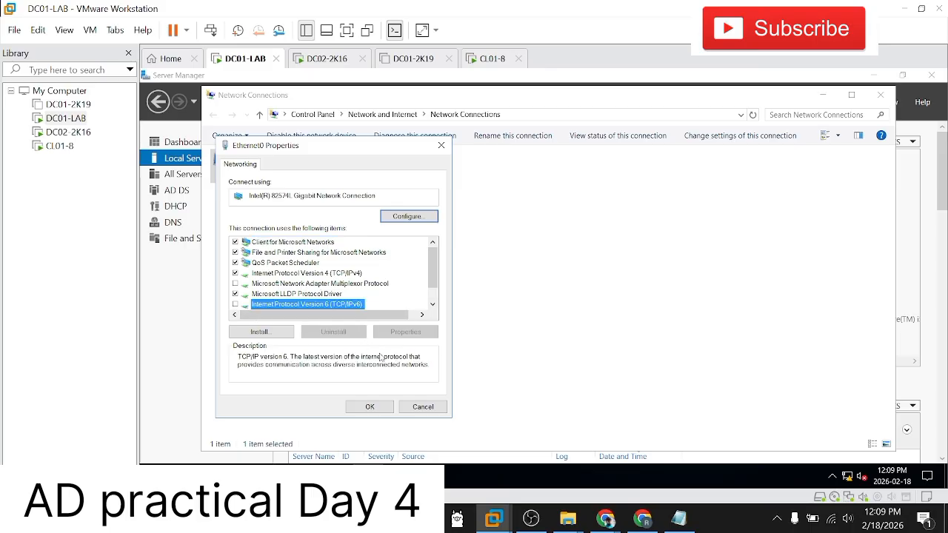
pyautogui.click(370, 407)
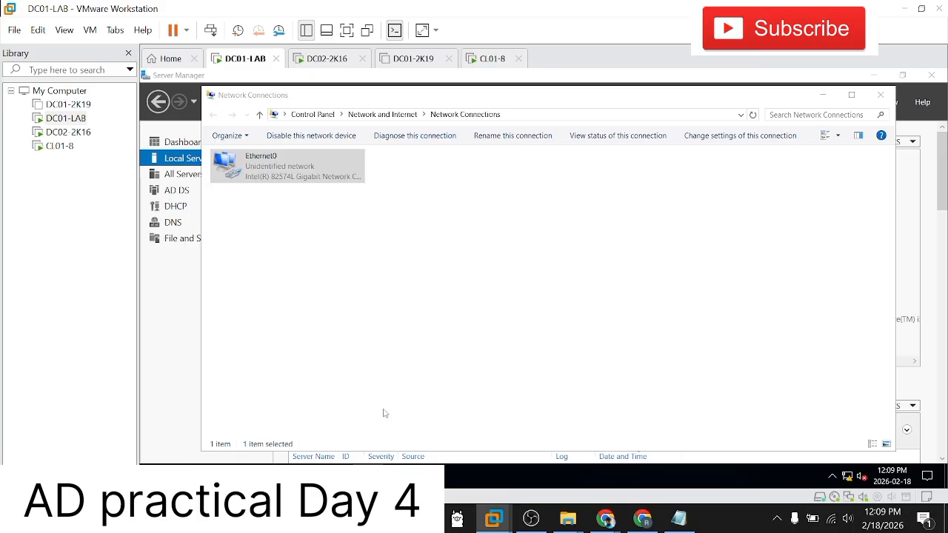
# Step: Open the status of Ethernet0 and refresh the Local Server properties in Server Manager
pyautogui.rightClick(343, 175)
pyautogui.click(371, 197)
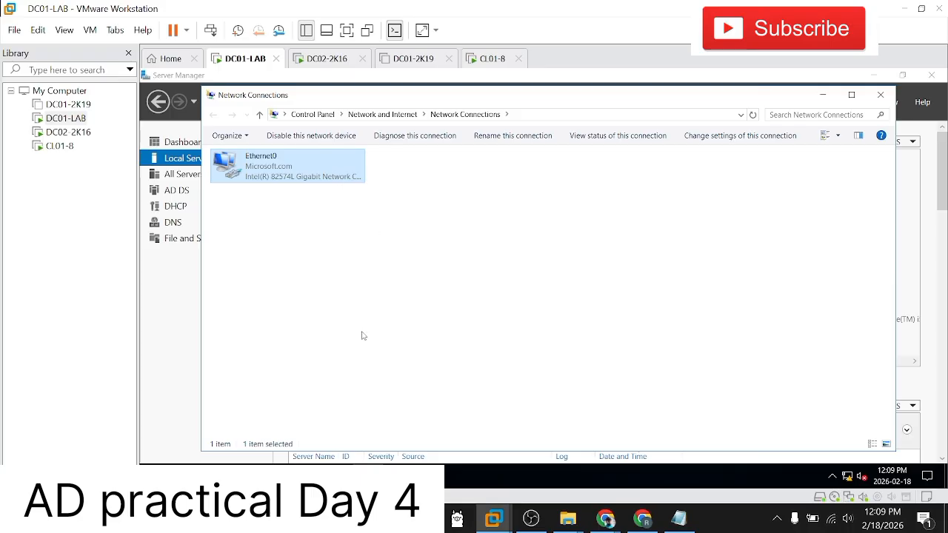
pyautogui.click(273, 476)
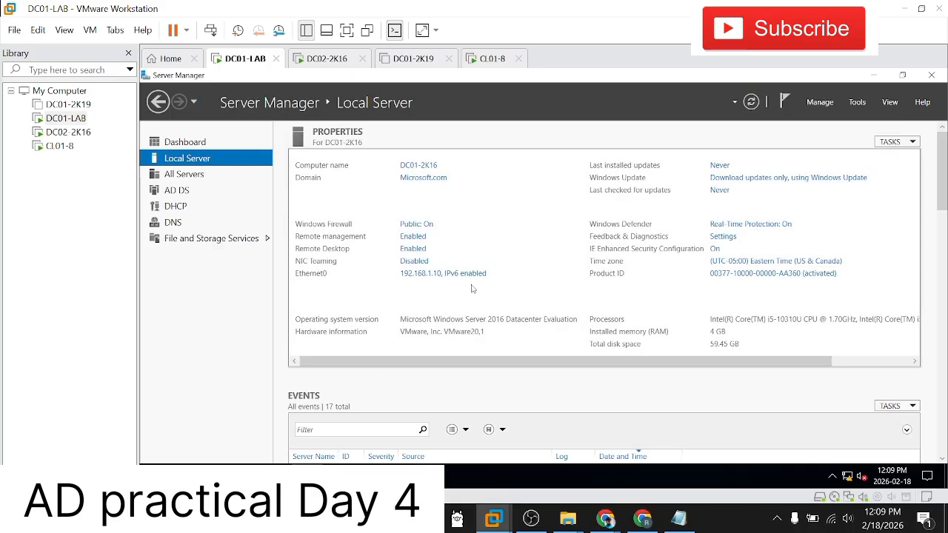
pyautogui.click(750, 103)
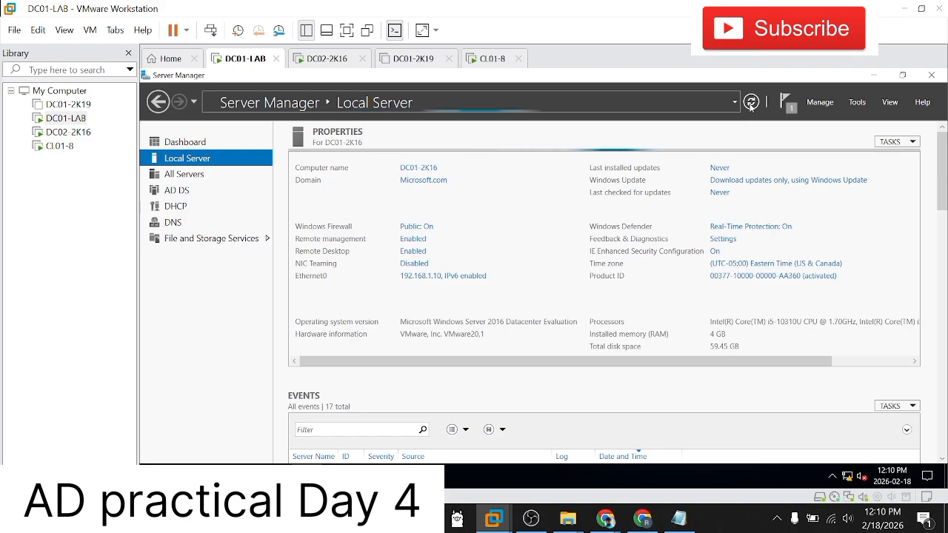
pyautogui.click(792, 111)
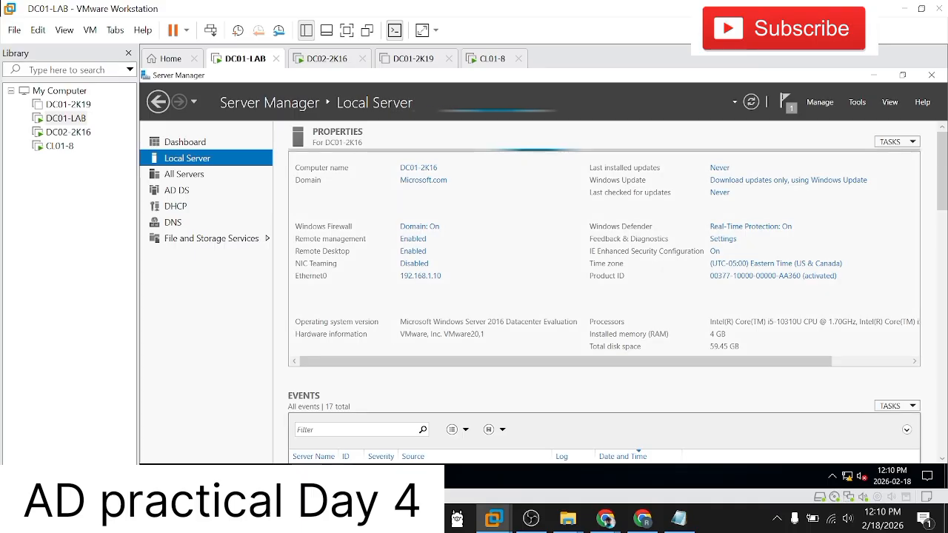
# Step: Examine the network connection details in the Ethernet0 status and close the status window
pyautogui.moveTo(336, 478)
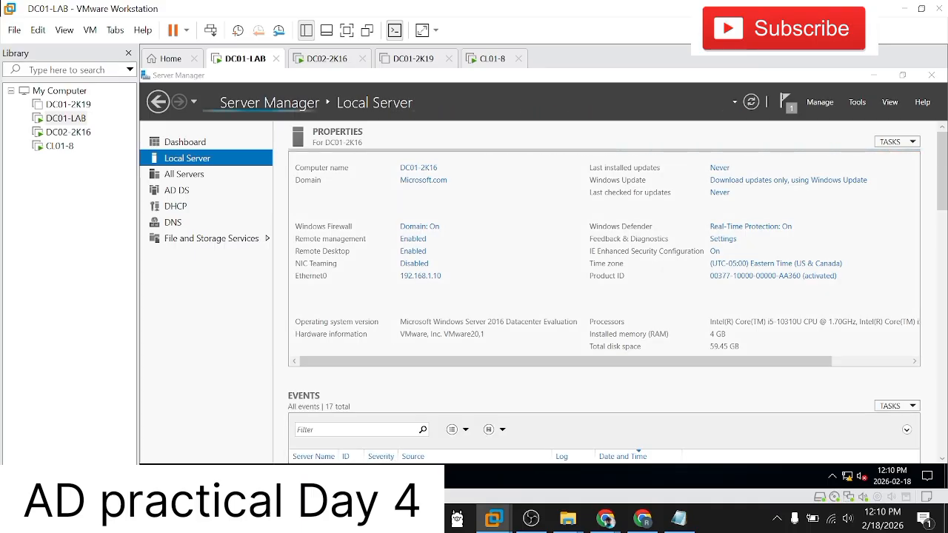
pyautogui.click(433, 422)
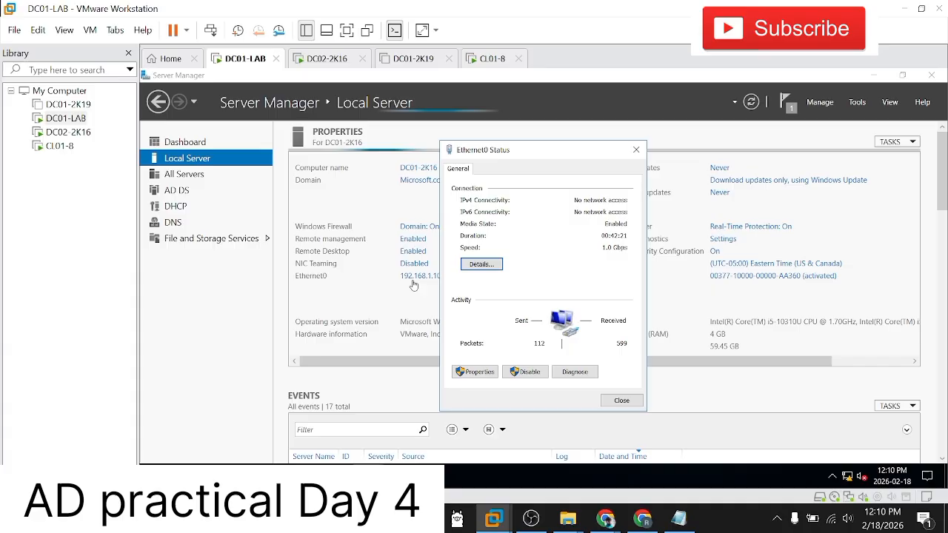
pyautogui.click(482, 264)
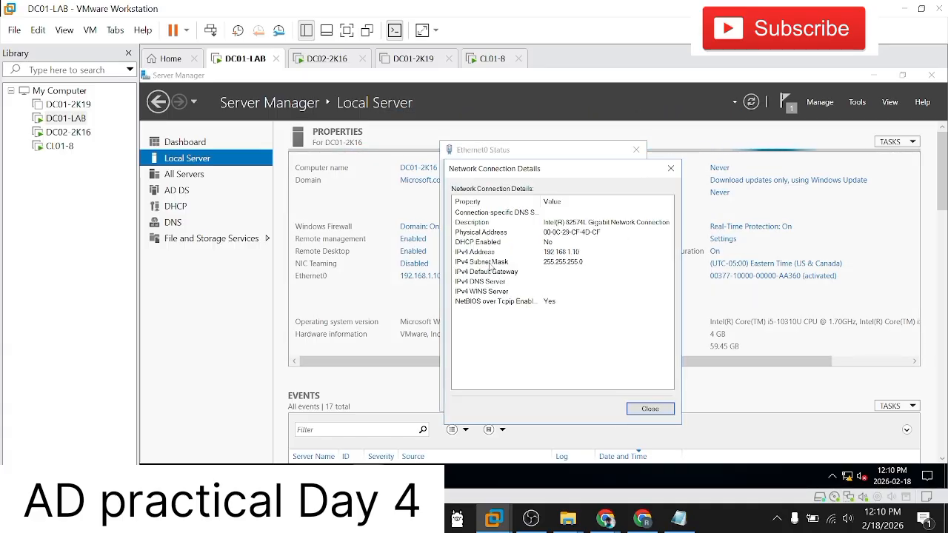
pyautogui.click(670, 168)
pyautogui.click(620, 400)
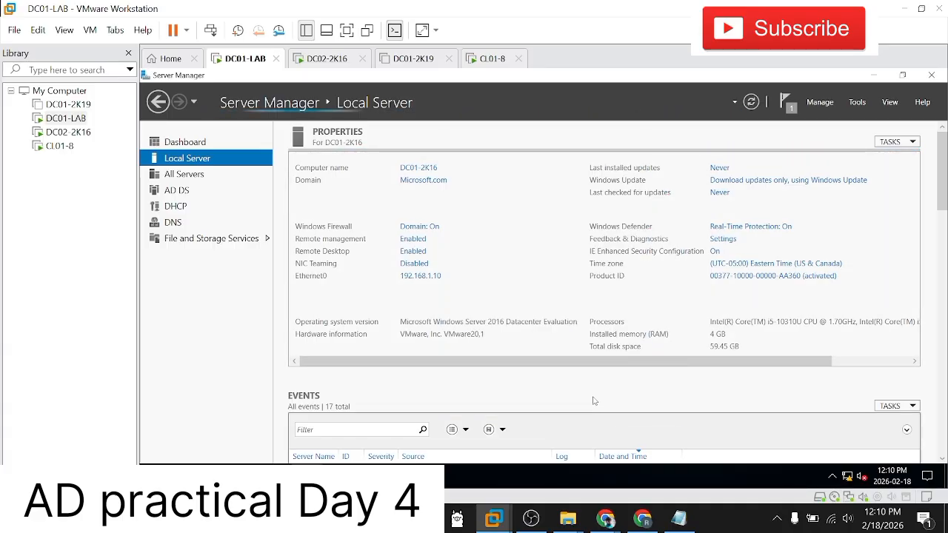
# Step: Open the Internet Protocol Version 4 (TCP/IPv4) properties of Ethernet0 on DC01-LAB and examine its IP and DNS settings
pyautogui.click(422, 276)
pyautogui.rightClick(329, 163)
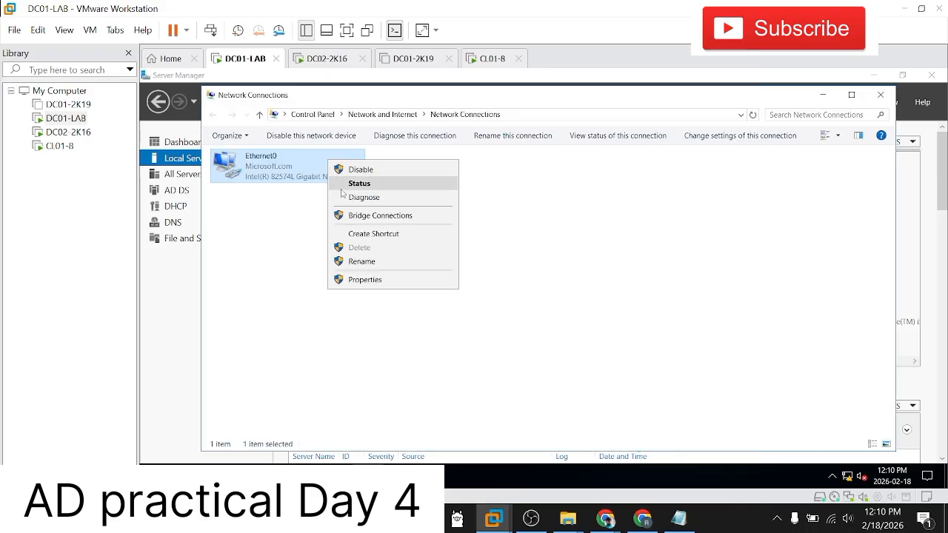
pyautogui.click(366, 275)
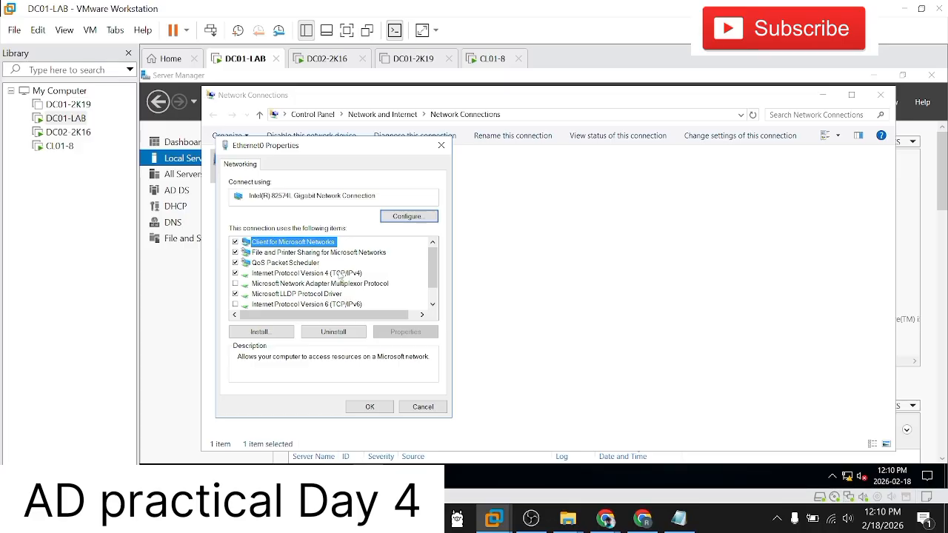
pyautogui.click(342, 273)
pyautogui.click(434, 334)
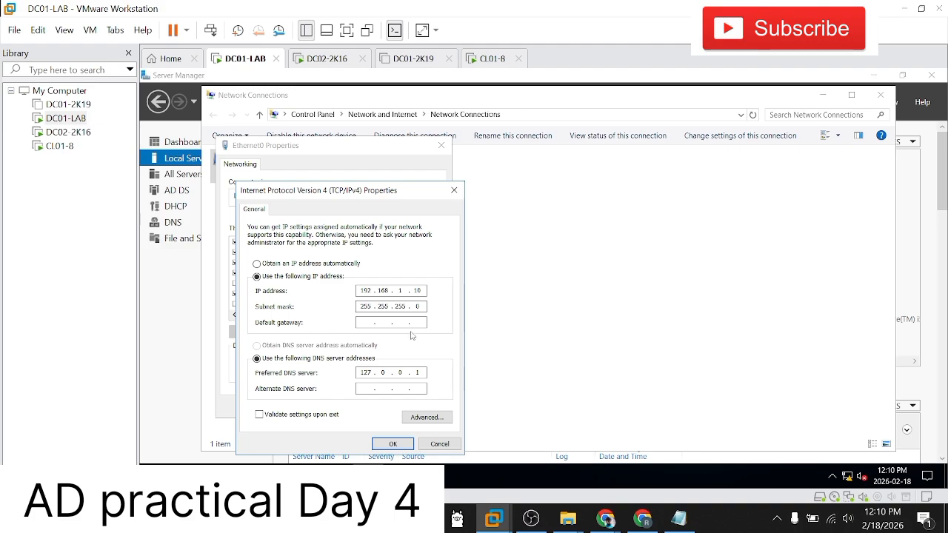
# Step: Switch to the CL01-8 virtual machine and run ipconfig in its Command Prompt to examine the network configuration
pyautogui.click(68, 132)
pyautogui.click(59, 146)
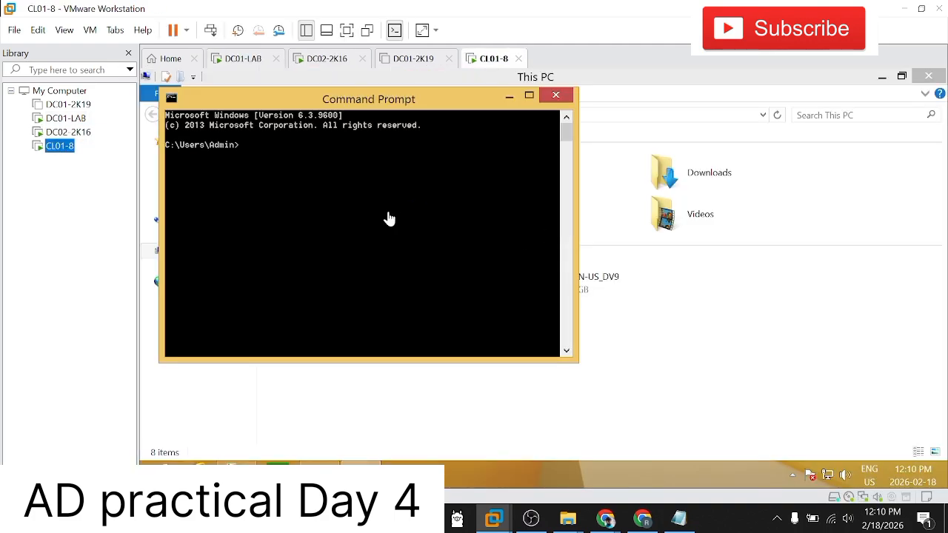
pyautogui.write('ipconfig')
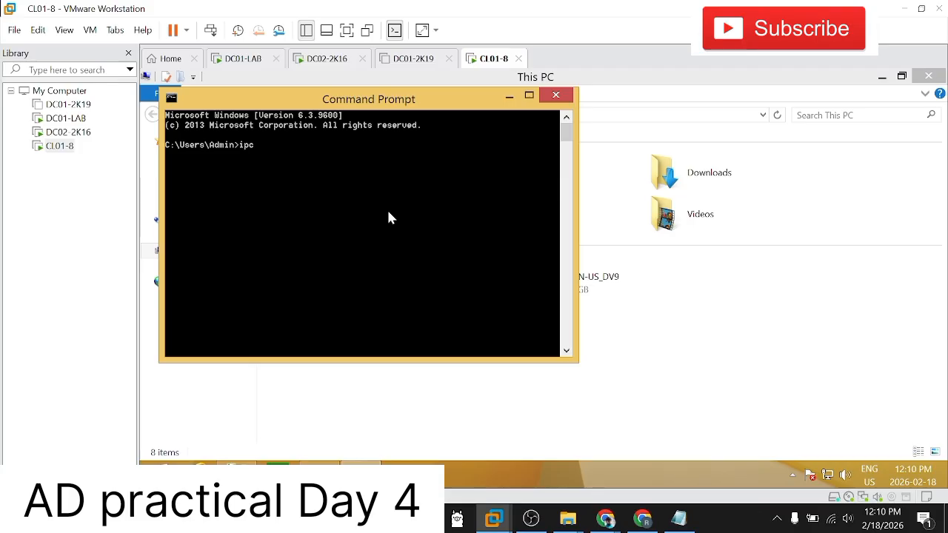
pyautogui.press('Return')
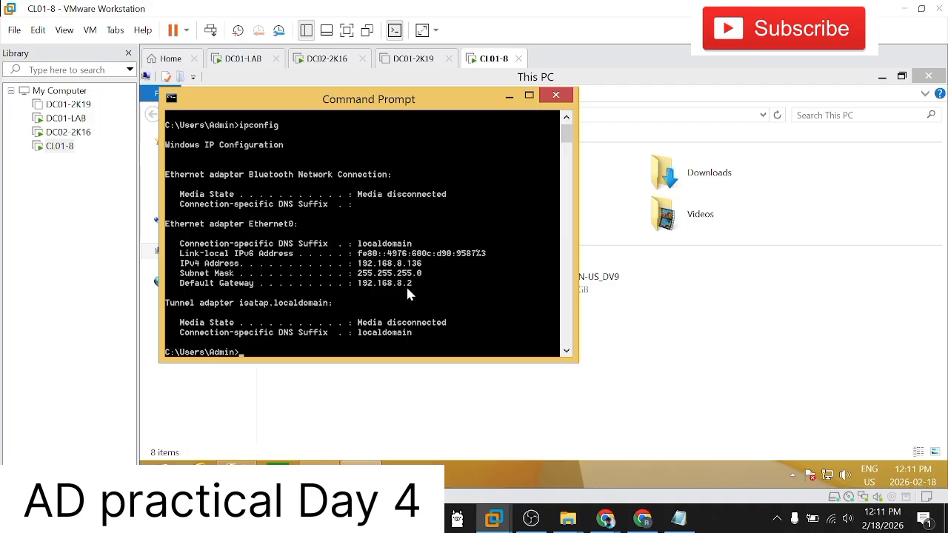
# Step: Run ipconfig in a new Command Prompt on the host computer, highlight the Wi-Fi adapter's IPv4 address and minimize the window
pyautogui.click(105, 362)
pyautogui.click(97, 519)
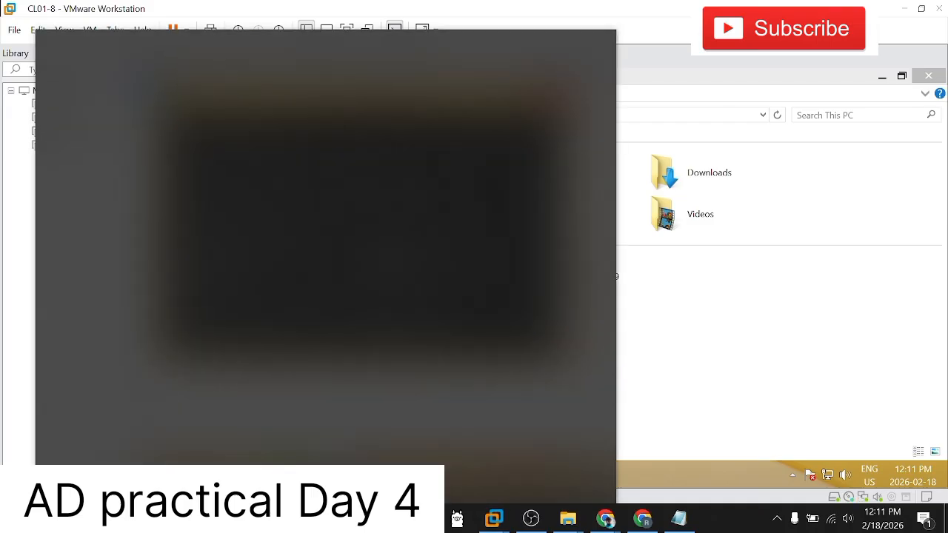
pyautogui.write('cmd')
pyautogui.press('Return')
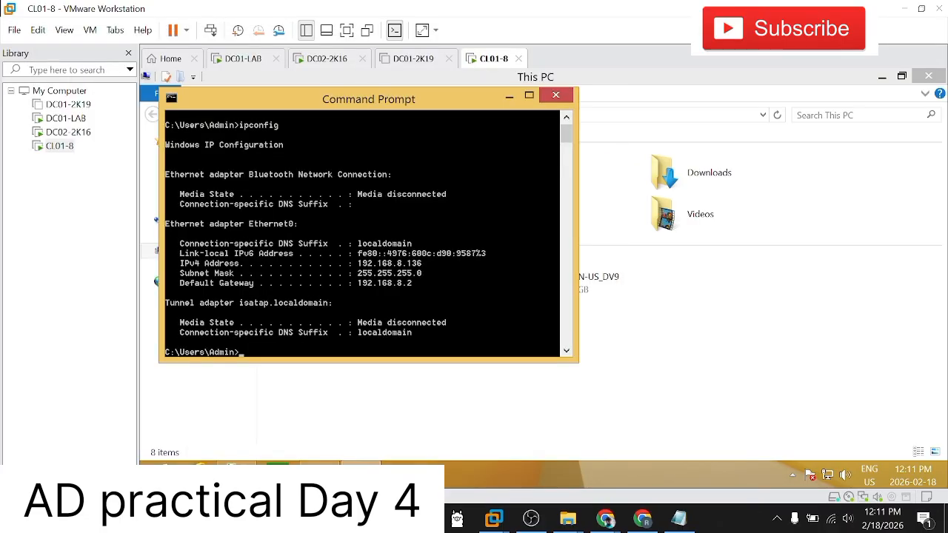
pyautogui.write('ipco')
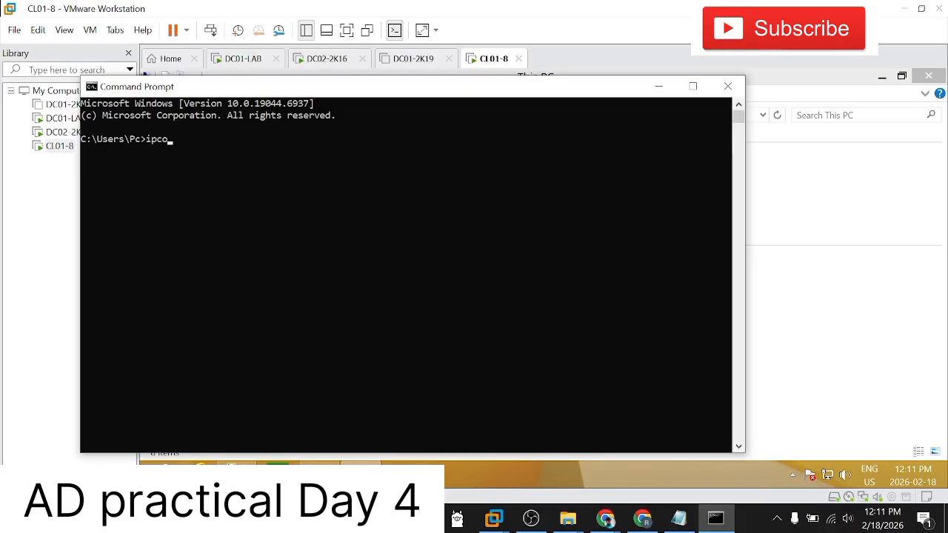
pyautogui.write('nfig')
pyautogui.press('Return')
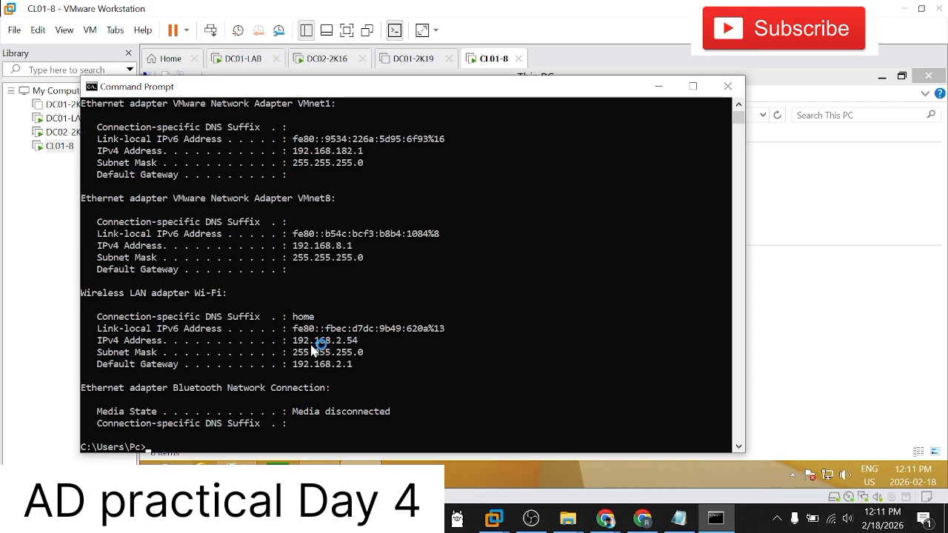
pyautogui.moveTo(357, 340); pyautogui.dragTo(294, 344)
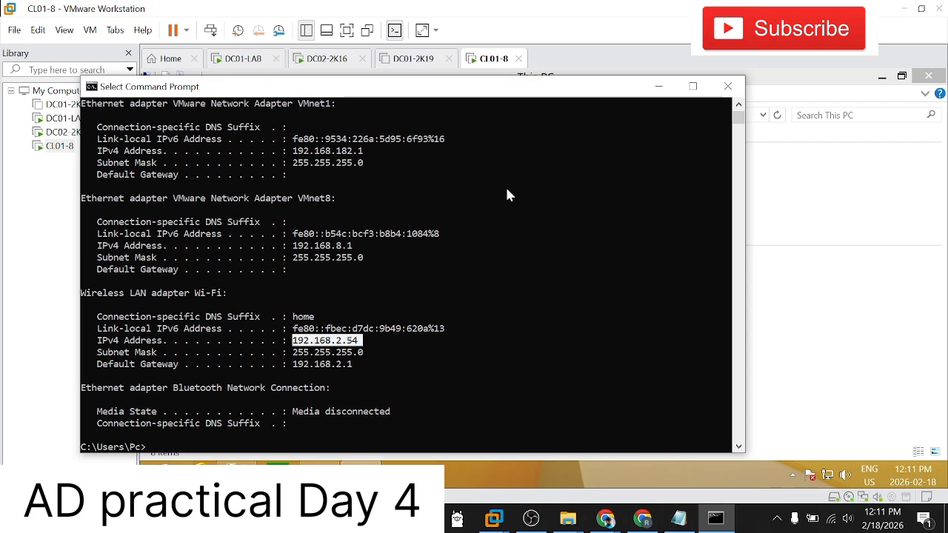
pyautogui.click(658, 86)
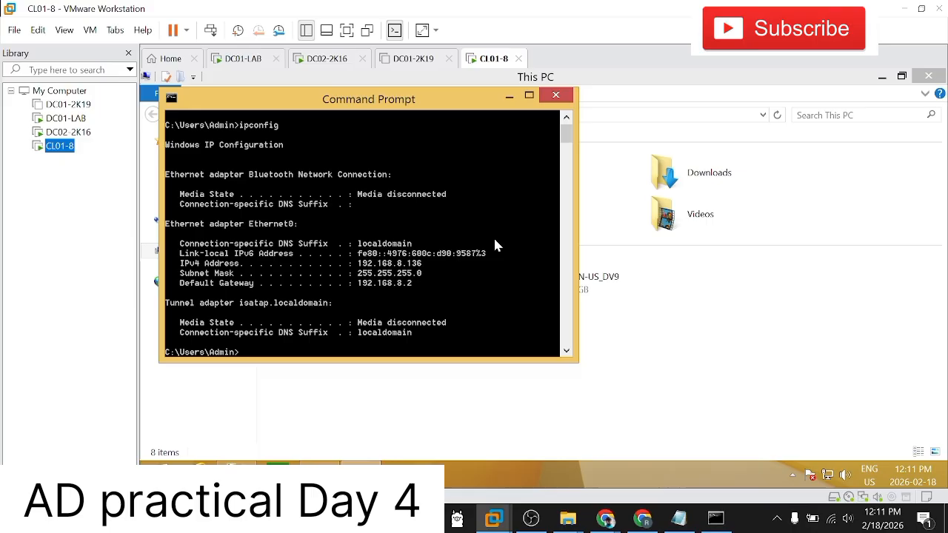
# Step: Place the host's Command Prompt beside the client's and compare the VMnet8 IPv4 address with CL01-8's Ethernet0 address
pyautogui.click(428, 264)
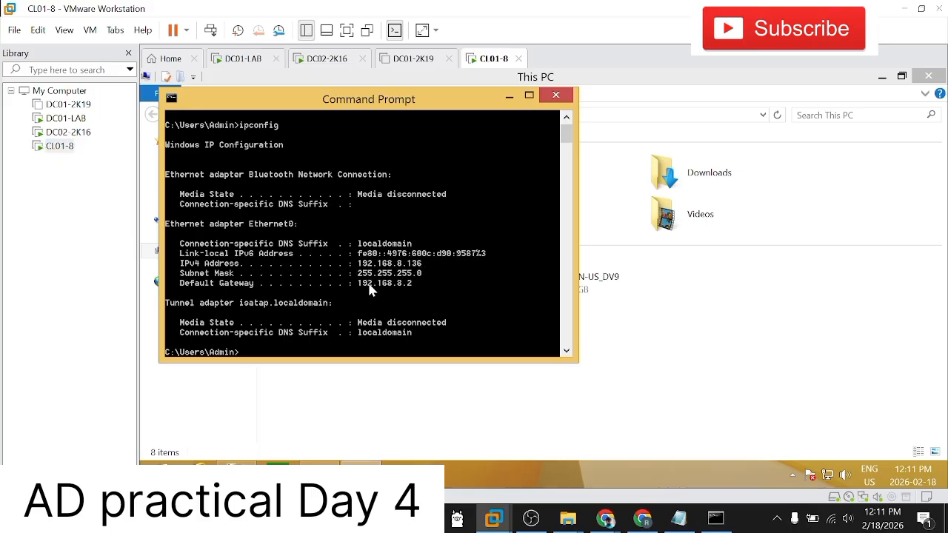
pyautogui.click(718, 520)
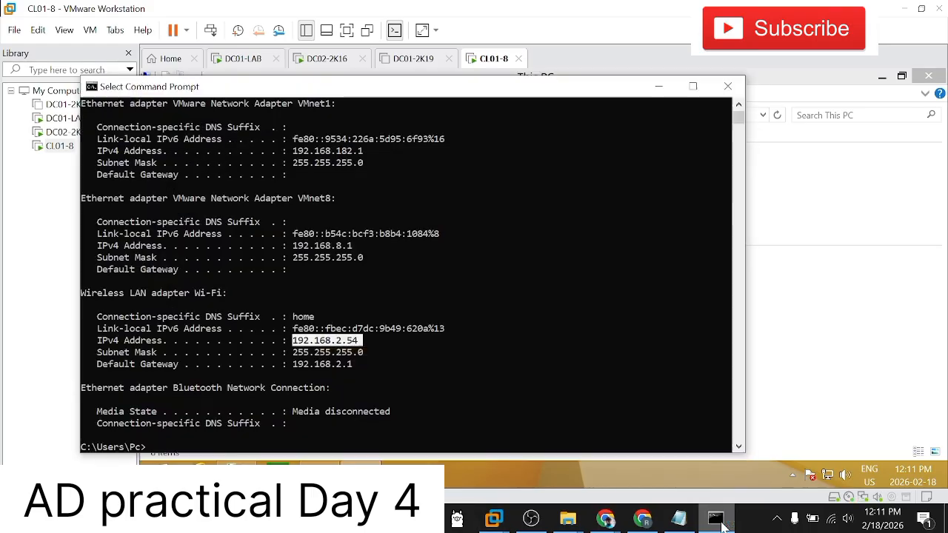
pyautogui.moveTo(487, 97); pyautogui.dragTo(867, 83)
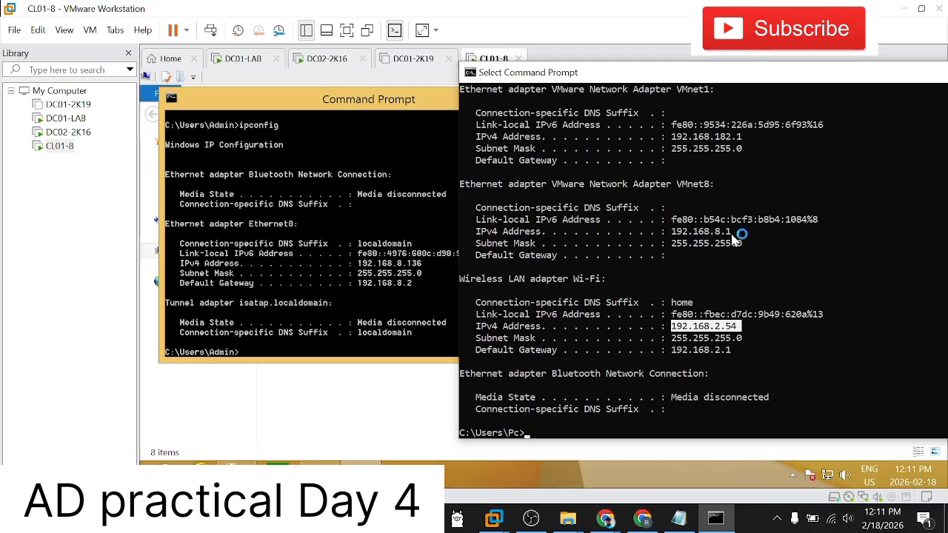
pyautogui.click(717, 231)
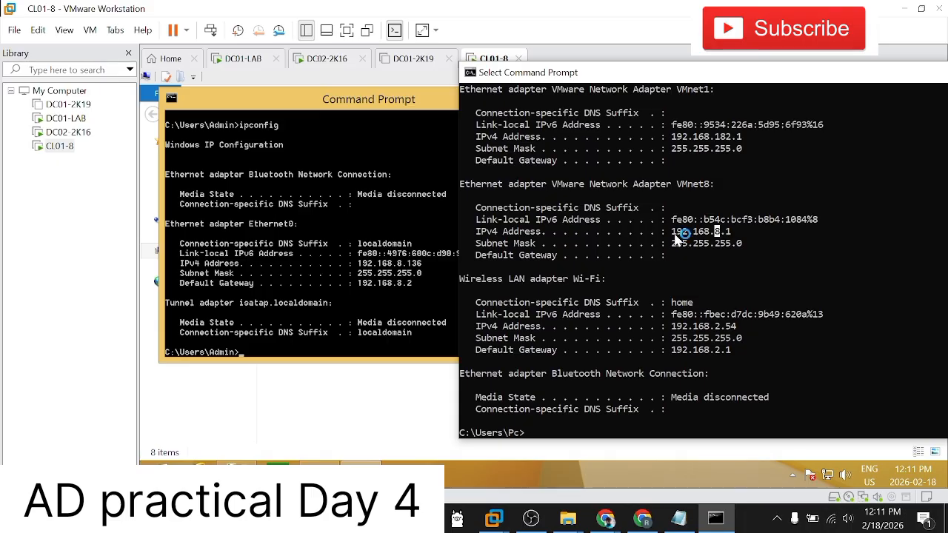
pyautogui.moveTo(674, 233); pyautogui.dragTo(732, 238)
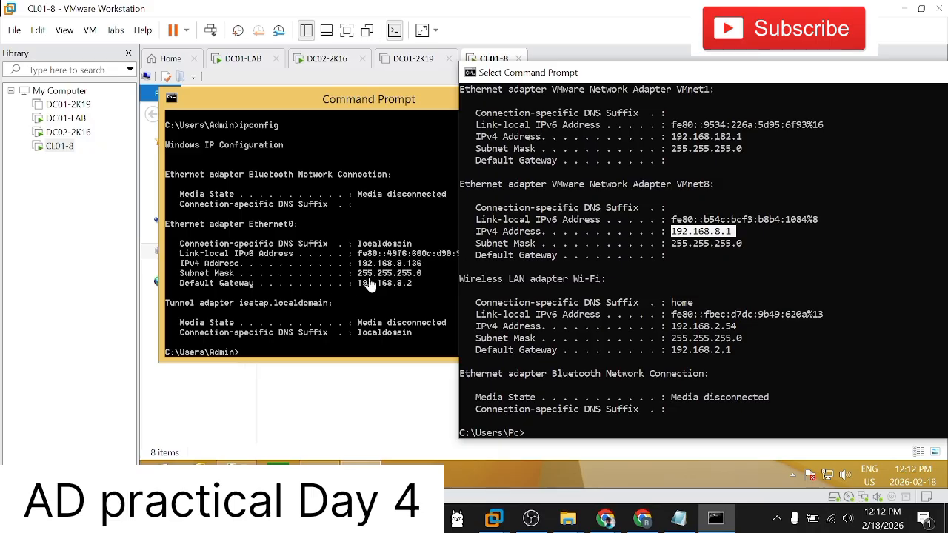
# Step: Close the Command Prompt windows on the host and on CL01-8
pyautogui.rightClick(659, 73)
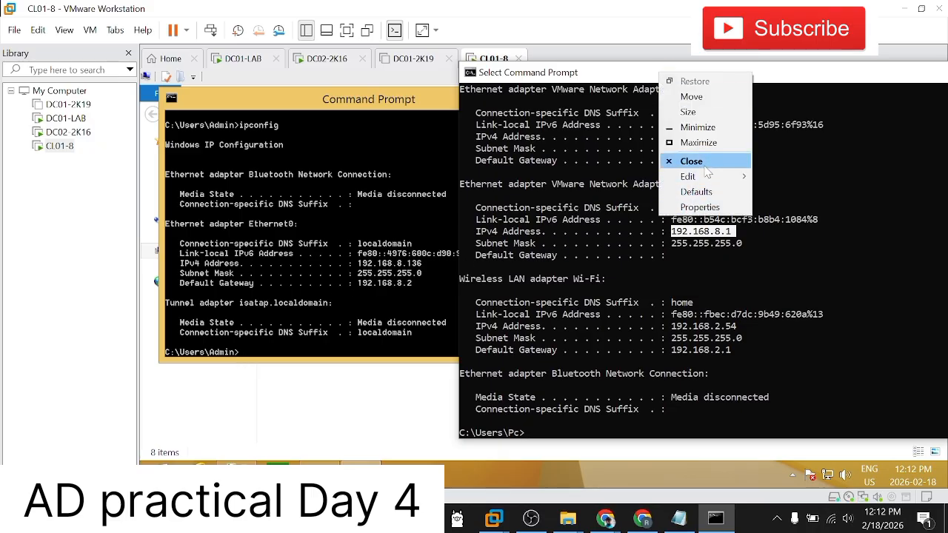
pyautogui.click(688, 161)
pyautogui.click(555, 95)
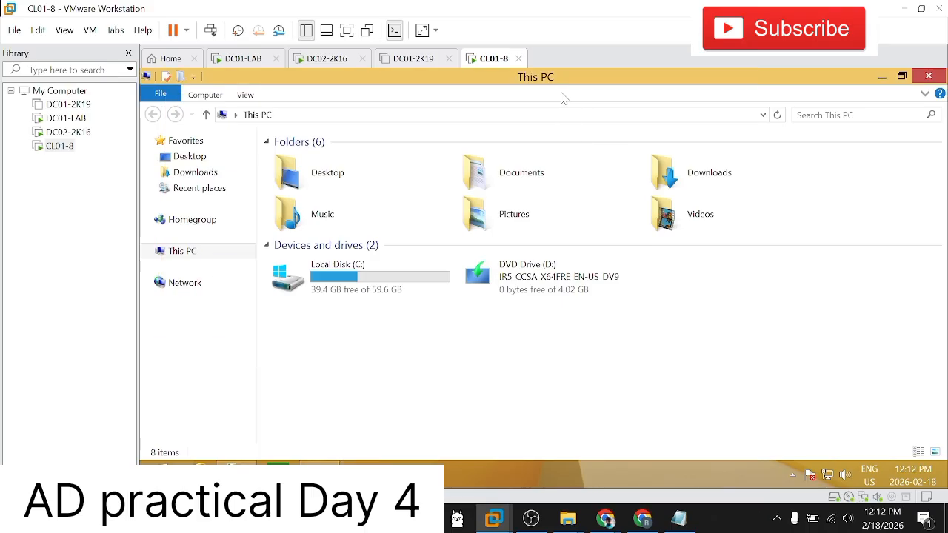
# Step: Open Network Connections on CL01-8 by running ncpa.cpl
pyautogui.click(155, 462)
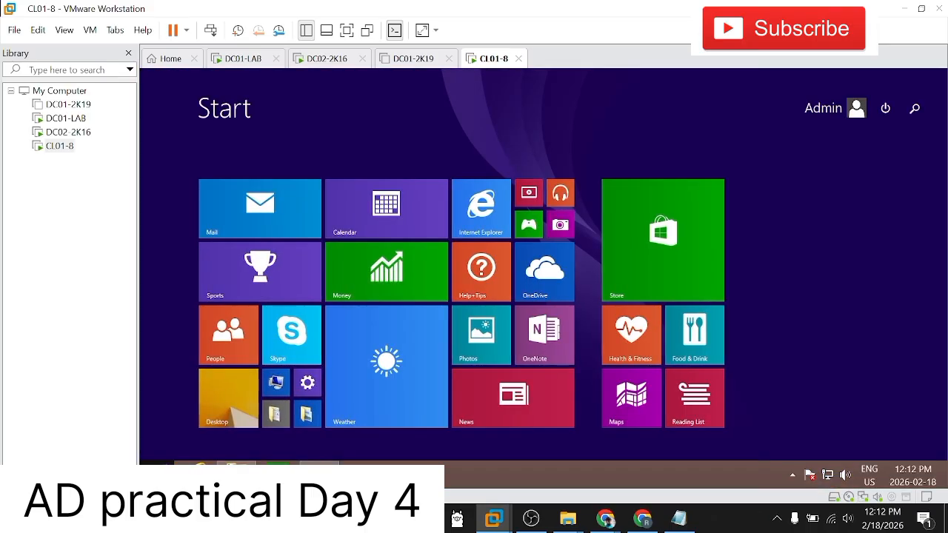
pyautogui.press('super+r')
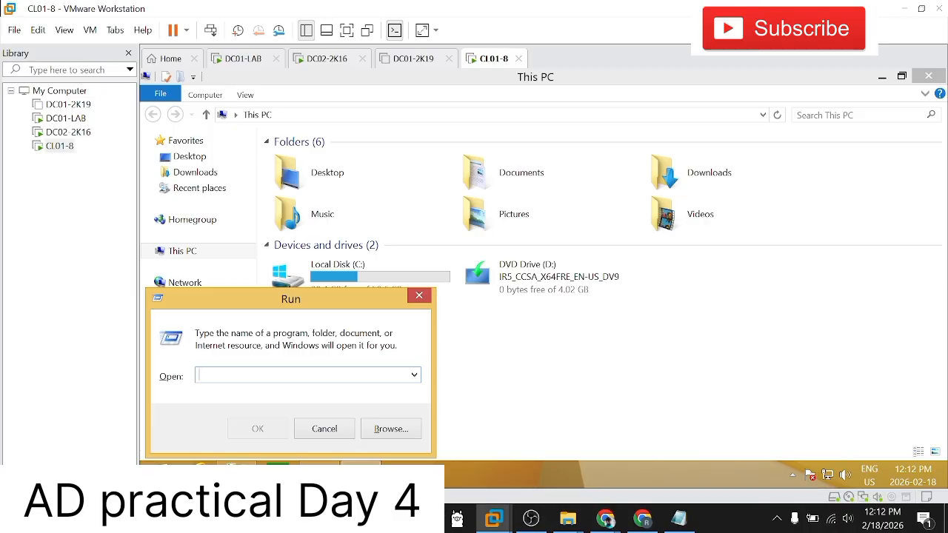
pyautogui.write('ncpa.cpl')
pyautogui.press('Return')
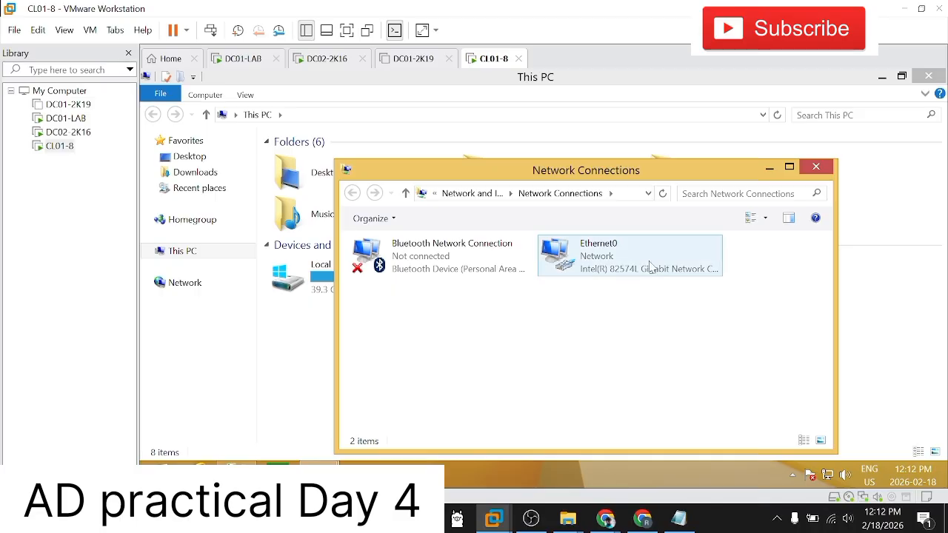
# Step: Open the properties of the Ethernet0 adapter on CL01-8 and disable Internet Protocol Version 6 (TCP/IPv6)
pyautogui.rightClick(654, 264)
pyautogui.click(666, 316)
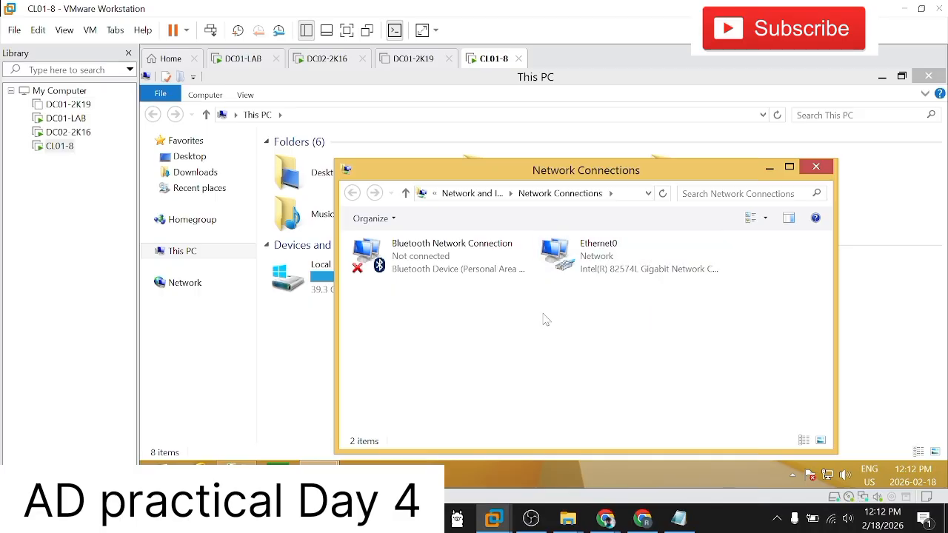
pyautogui.click(597, 264)
pyautogui.rightClick(599, 260)
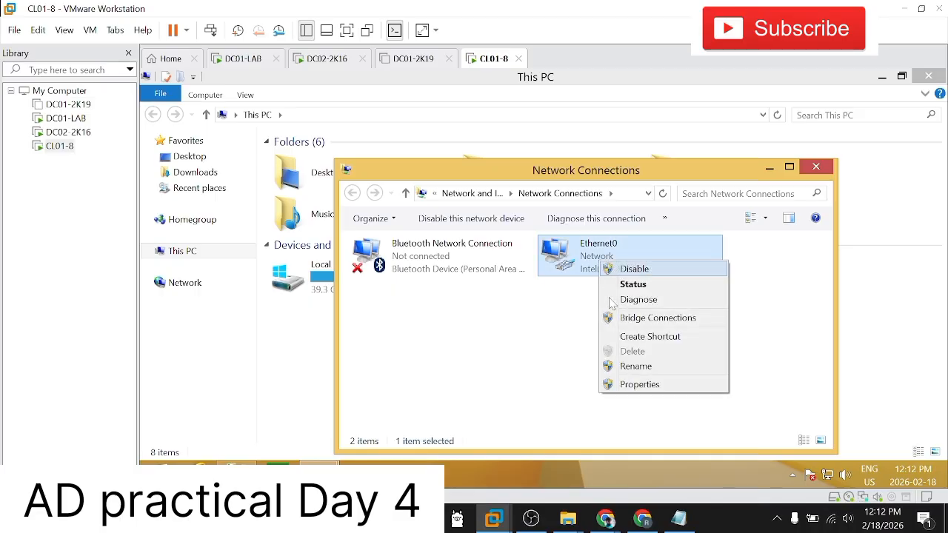
pyautogui.click(629, 385)
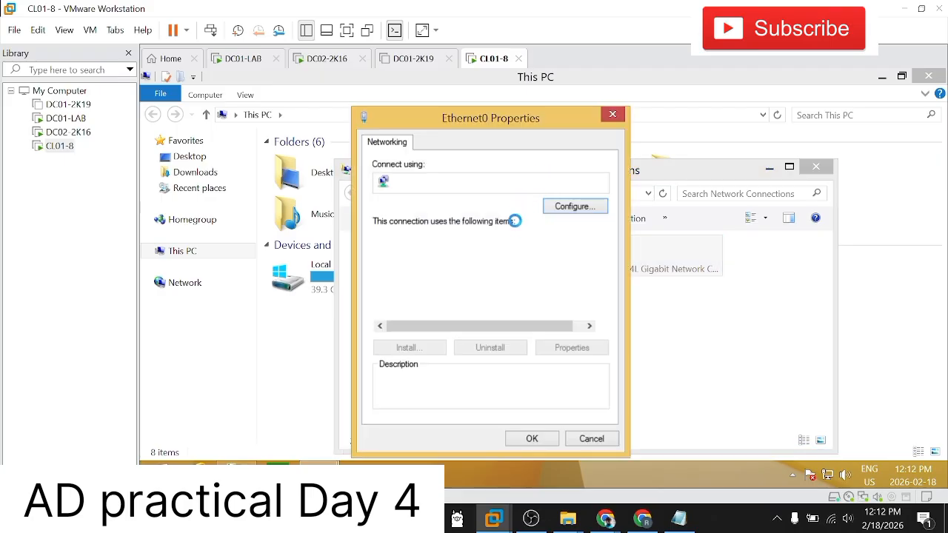
pyautogui.scroll(-1, 494, 300)
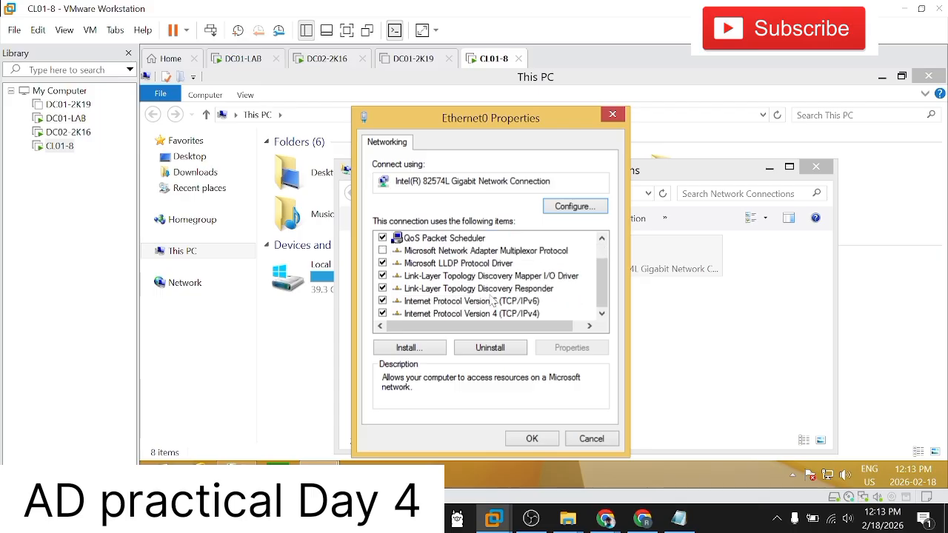
pyautogui.click(495, 300)
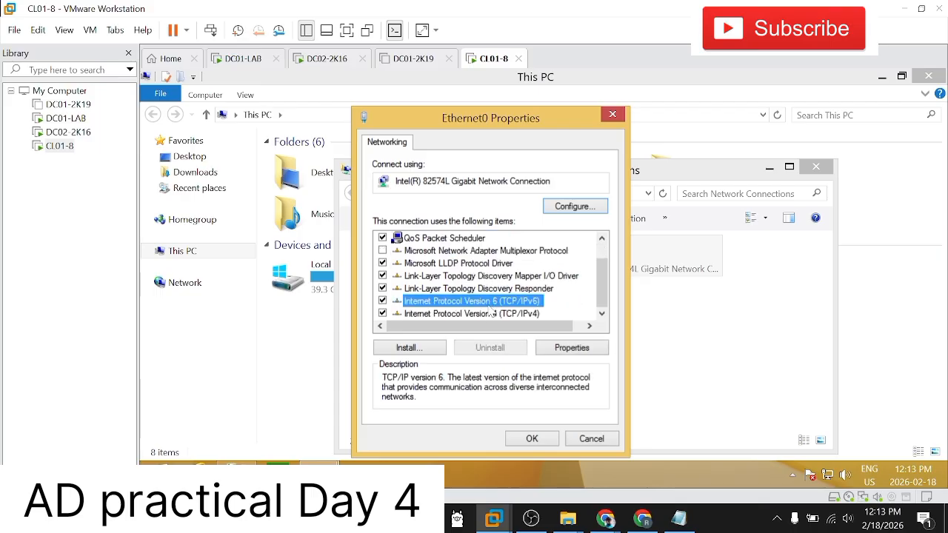
pyautogui.click(382, 302)
# Step: Open Ethernet0's Internet Protocol Version 4 (TCP/IPv4) properties, choose a manual IP address and enter its first three octets as 192.168.1
pyautogui.click(476, 314)
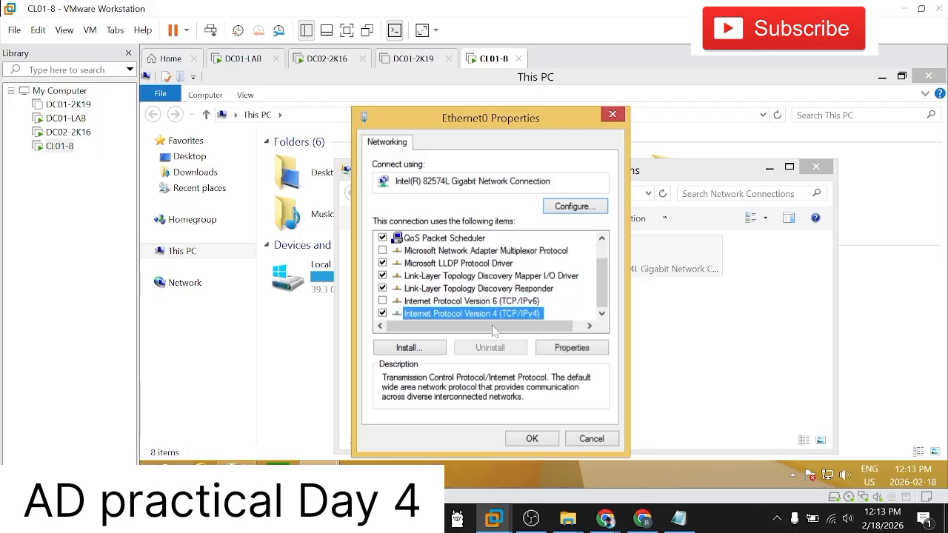
pyautogui.click(567, 348)
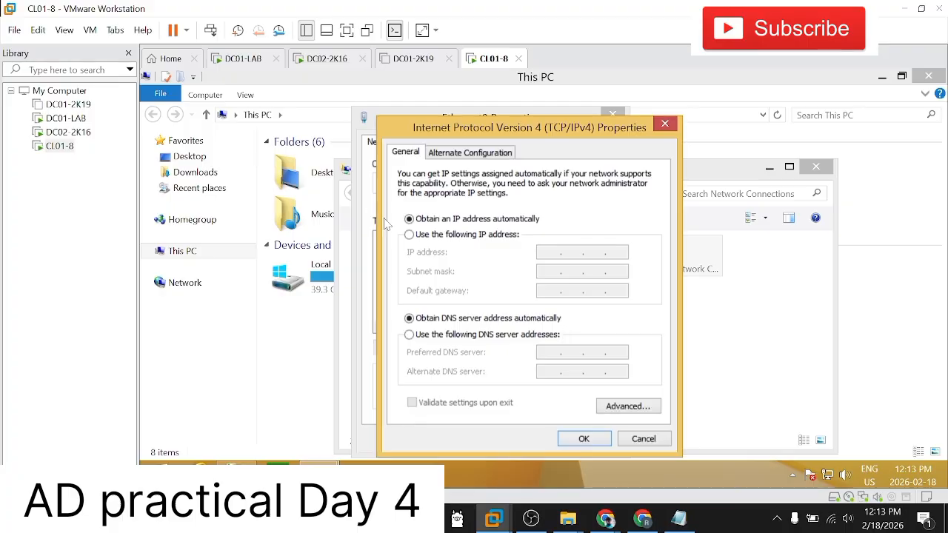
pyautogui.moveTo(473, 138); pyautogui.dragTo(474, 108)
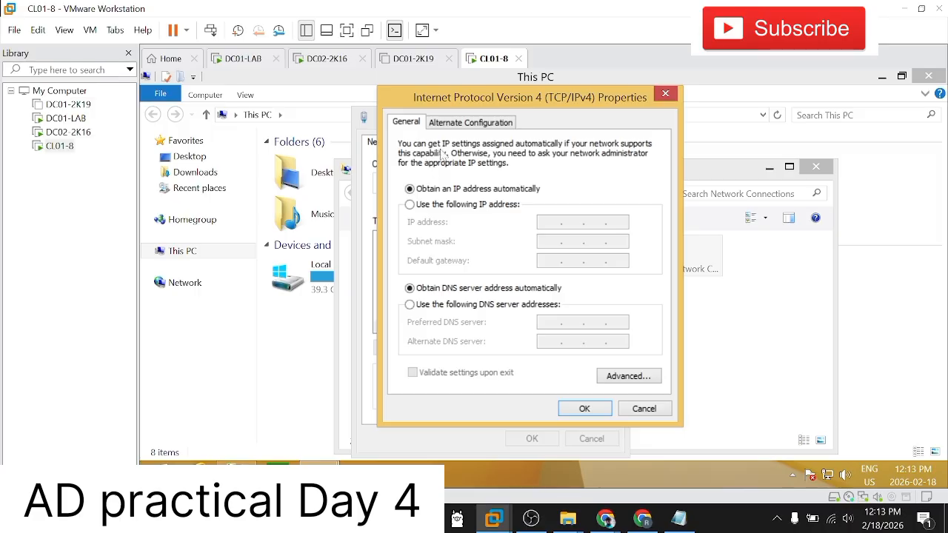
pyautogui.click(428, 207)
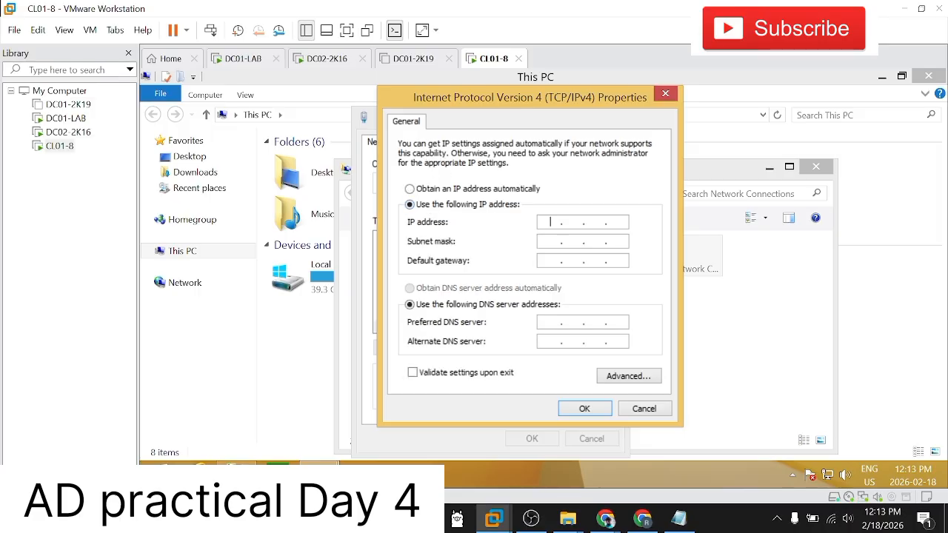
pyautogui.write('192 . 168 . 1 .')
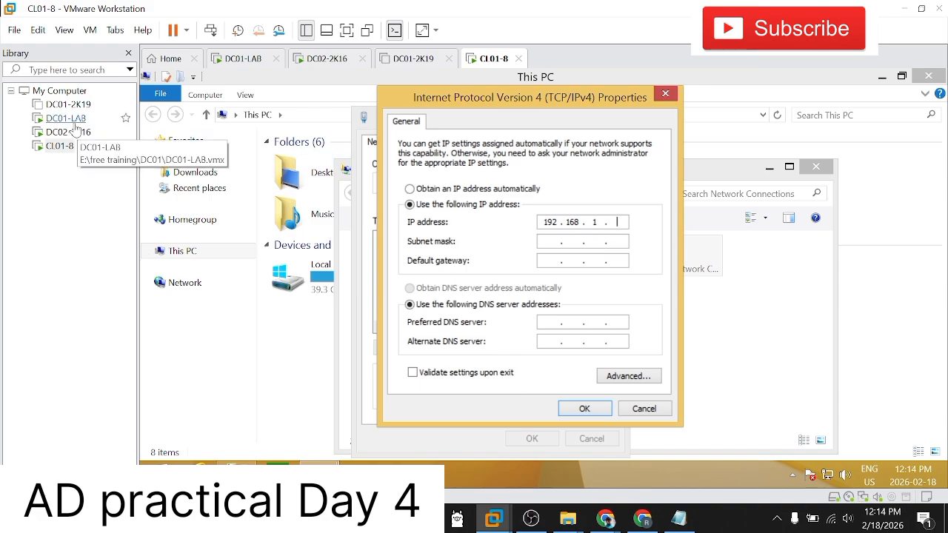
# Step: Check the IPv4 settings on DC01-LAB and the Windows installation on DC02-2K16, and return to CL01-8
pyautogui.click(66, 118)
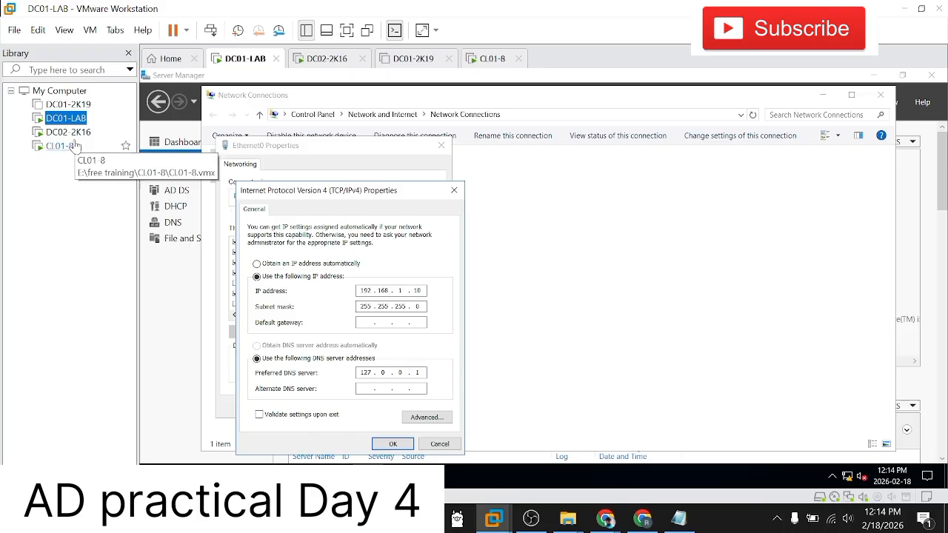
pyautogui.click(73, 135)
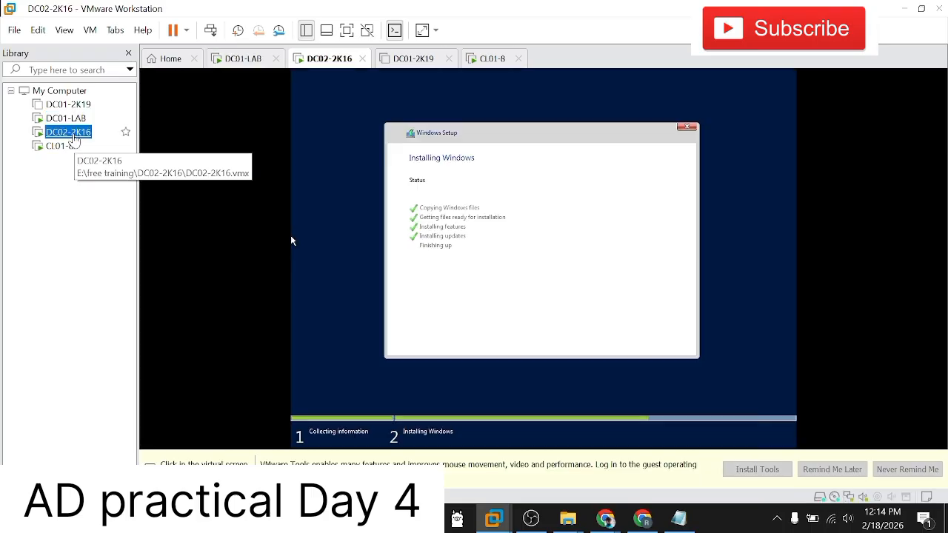
pyautogui.click(63, 145)
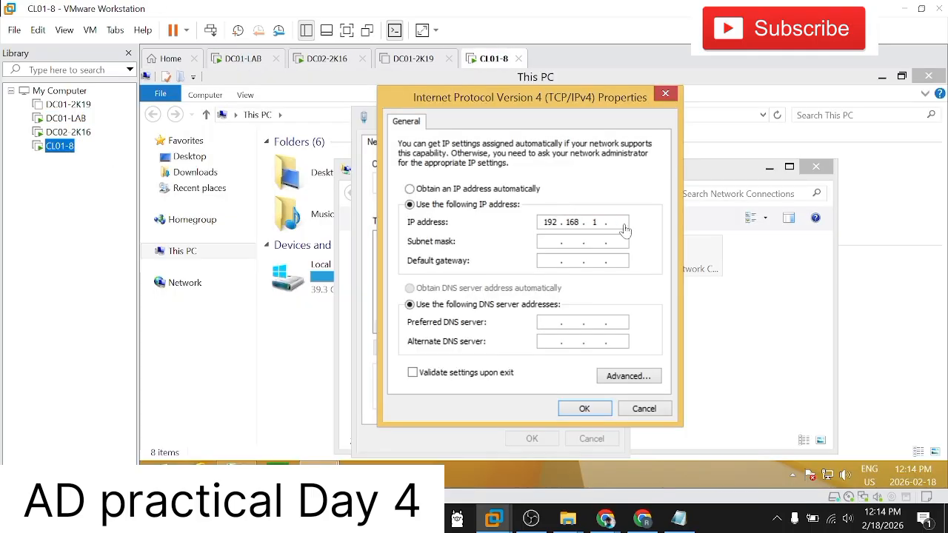
# Step: Complete CL01-8's IP address as 192.168.1.11 and fill in the subnet mask 255.255.255.0
pyautogui.click(621, 224)
pyautogui.write('11')
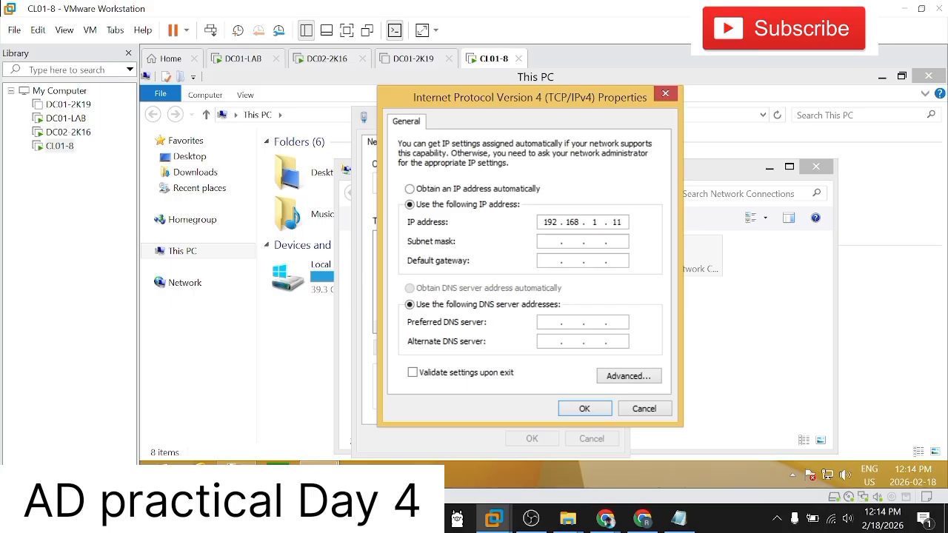
pyautogui.press('Tab')
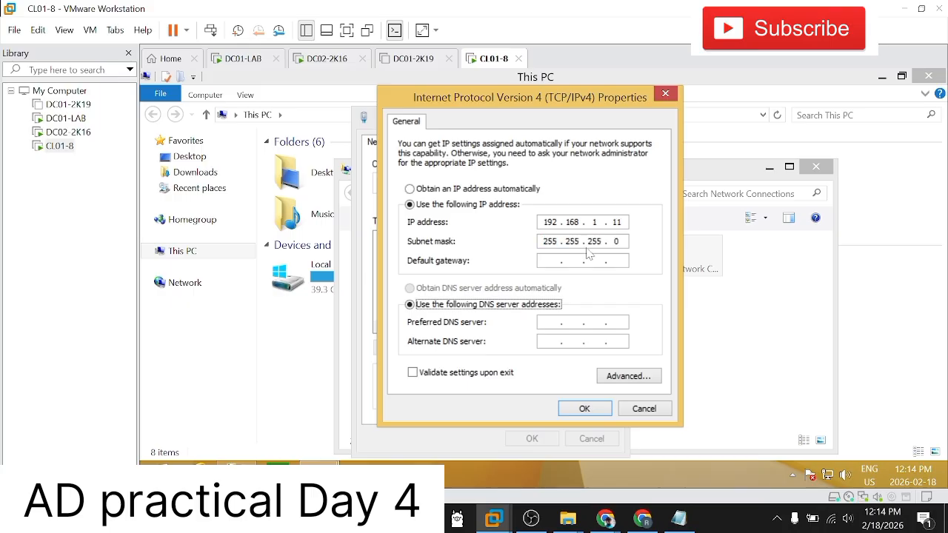
# Step: Look up DC01-LAB's IP address for use as CL01-8's DNS server, check the setup on DC02-2K16, and return to CL01-8
pyautogui.click(549, 322)
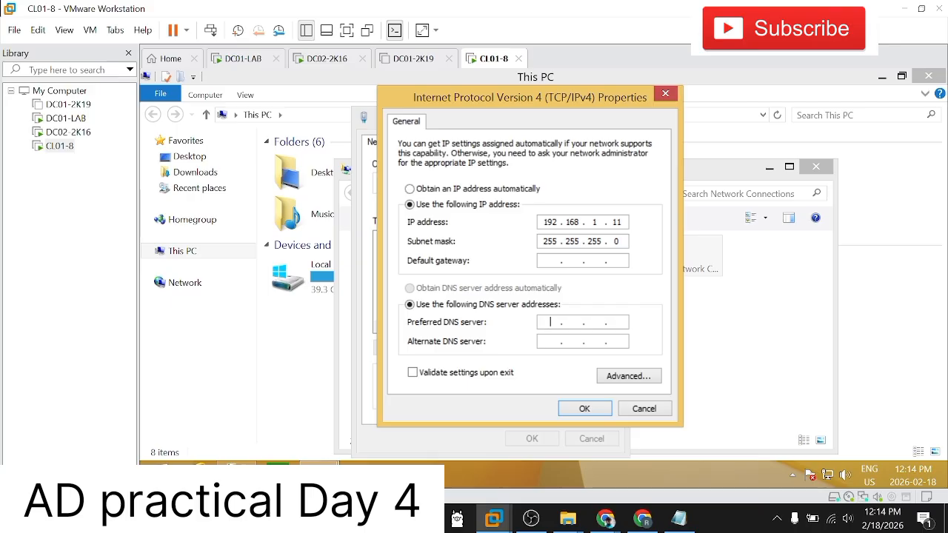
pyautogui.click(65, 118)
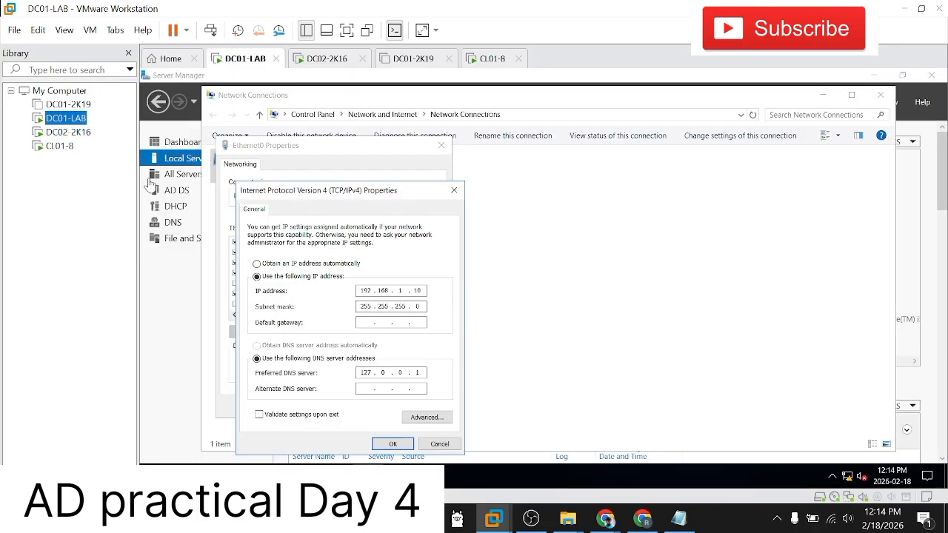
pyautogui.click(69, 132)
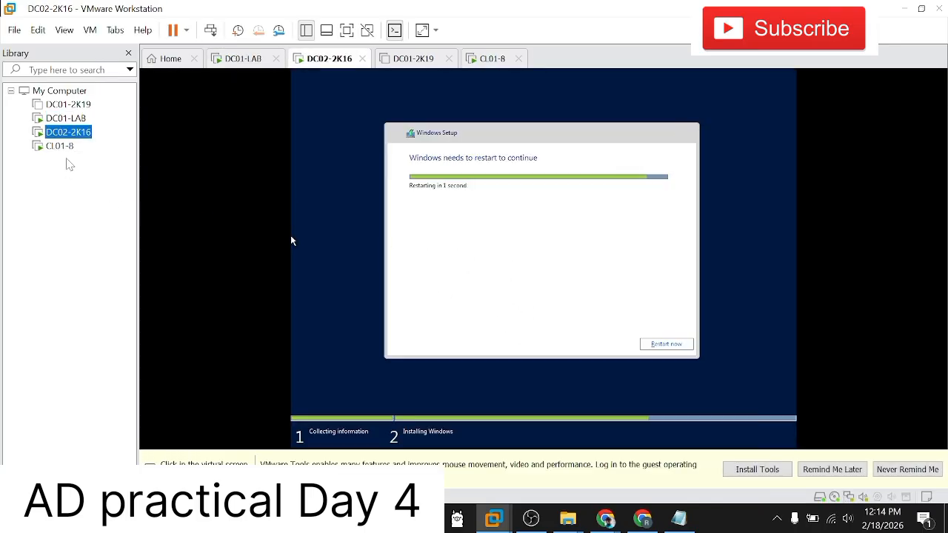
pyautogui.click(60, 146)
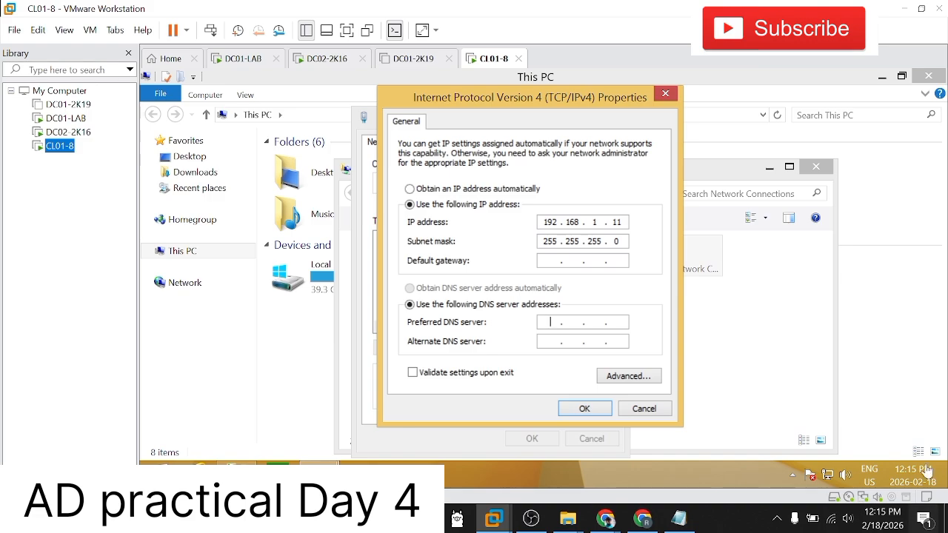
# Step: Set CL01-8's preferred DNS server to 192.168.1.10, accept the IPv4 settings and close Ethernet0's properties
pyautogui.click(547, 323)
pyautogui.write('192 . ')
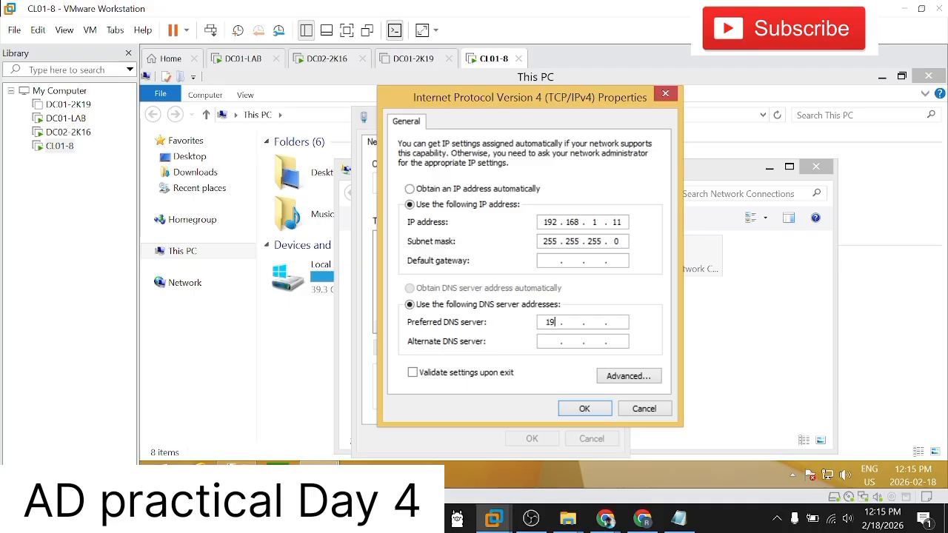
pyautogui.write('168')
pyautogui.write('10')
pyautogui.click(607, 520)
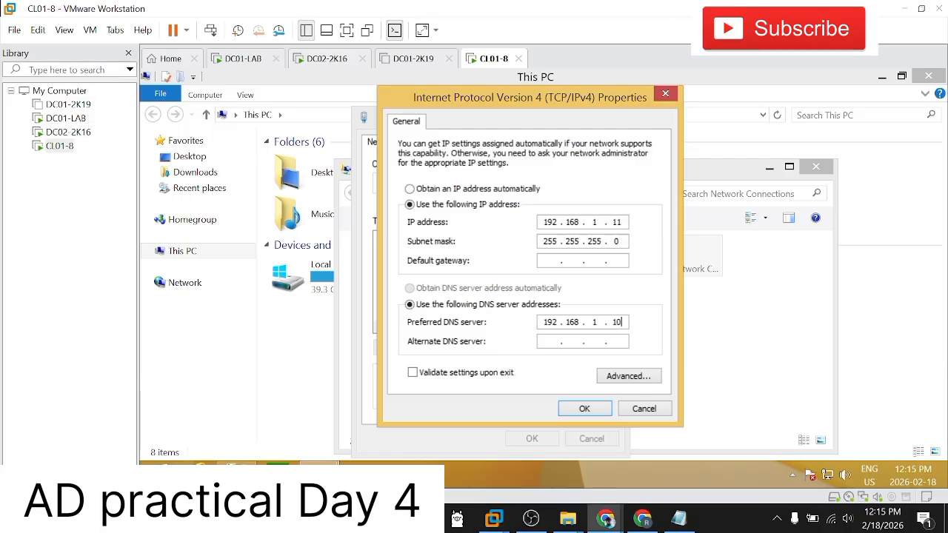
pyautogui.click(581, 412)
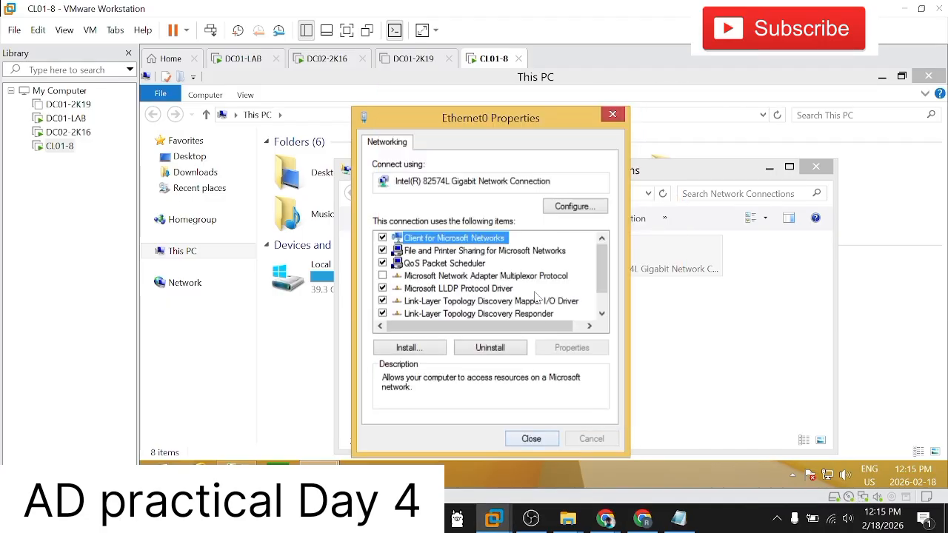
pyautogui.scroll(-1, 527, 315)
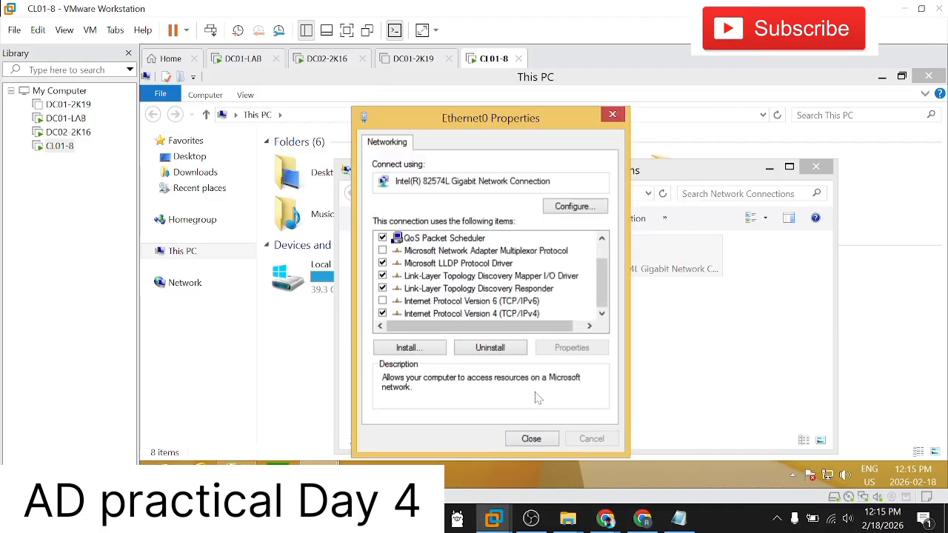
pyautogui.click(531, 438)
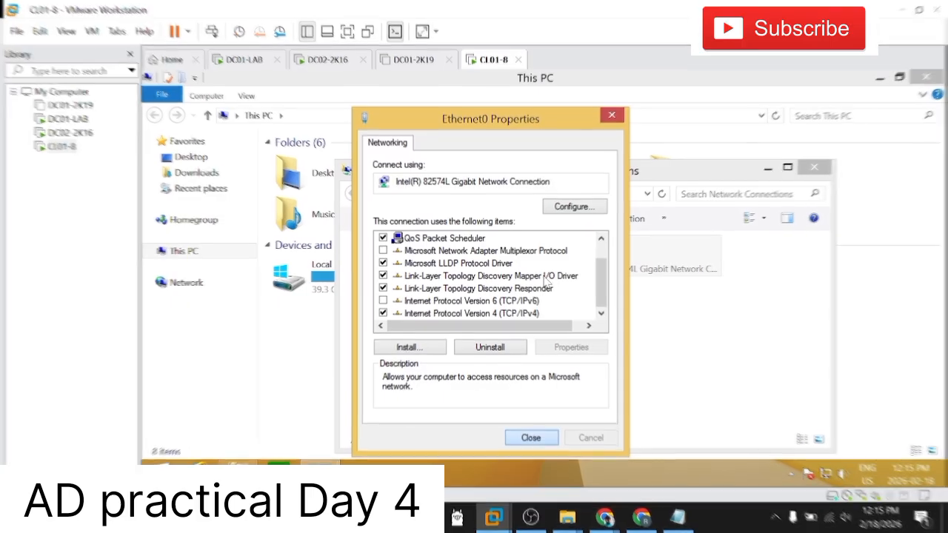
# Step: Refresh the Network Connections list on CL01-8 twice to check the Ethernet0 status
pyautogui.rightClick(614, 329)
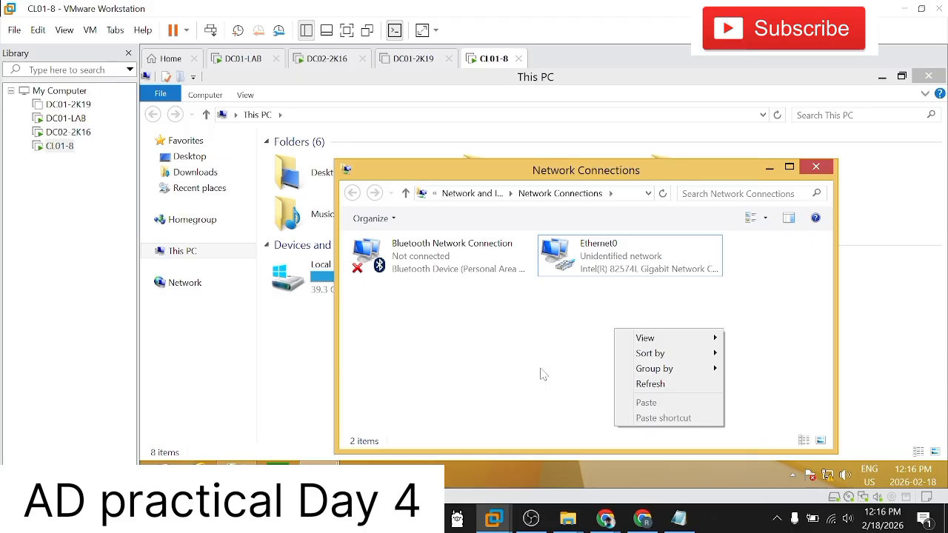
pyautogui.click(641, 384)
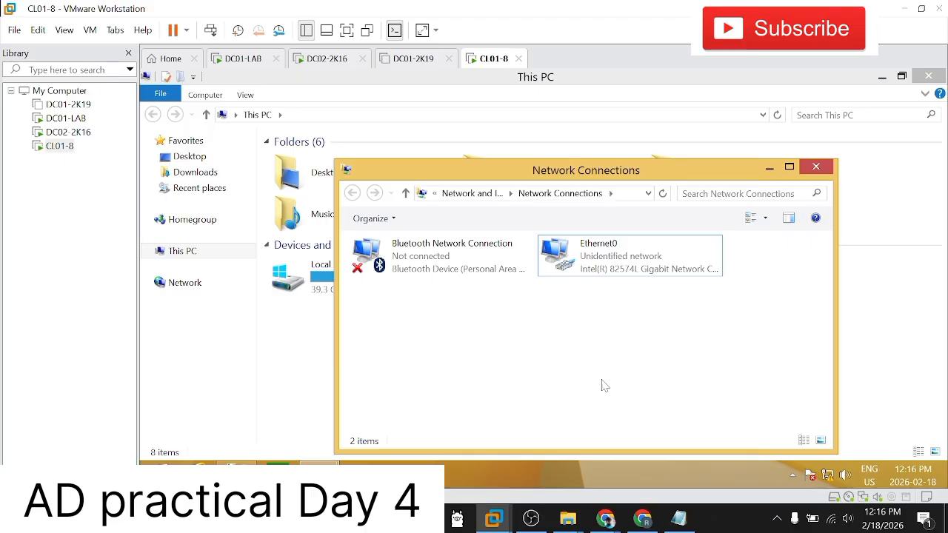
pyautogui.rightClick(598, 353)
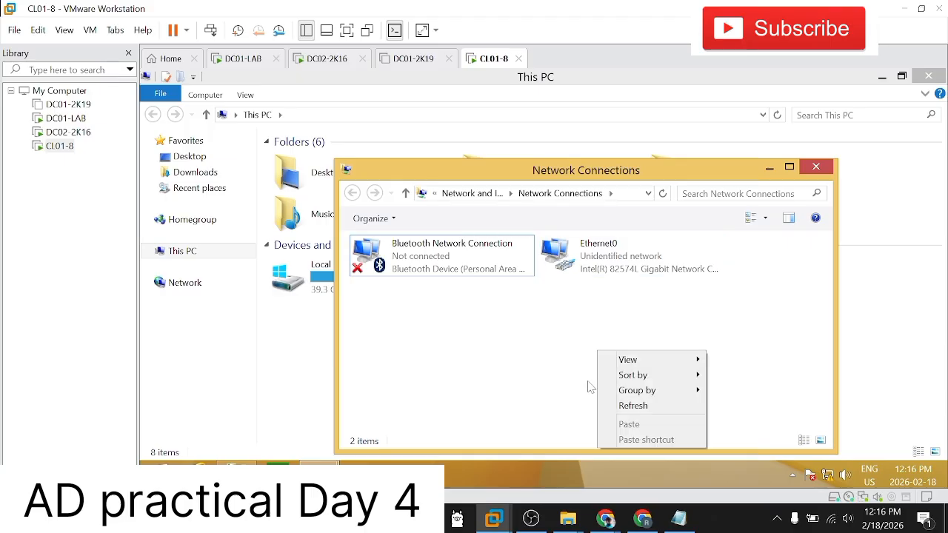
pyautogui.click(622, 406)
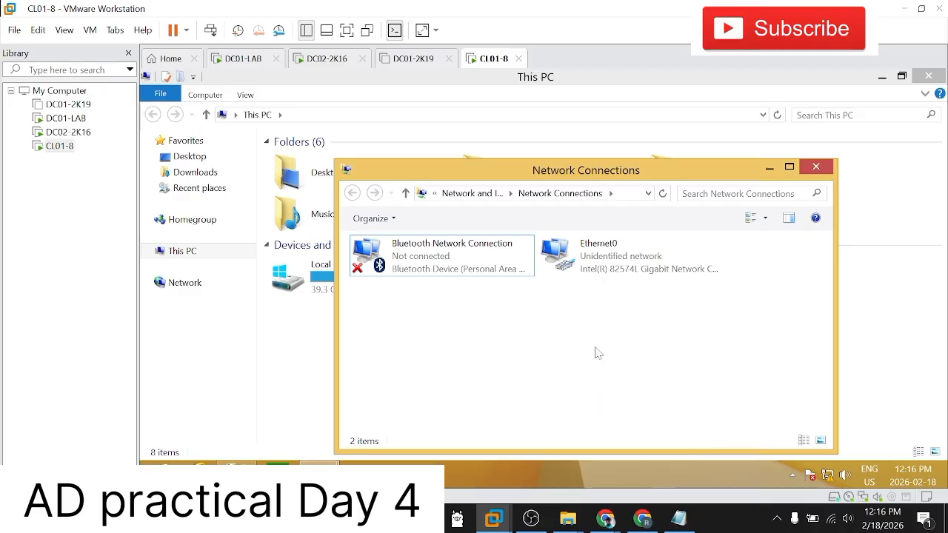
# Step: Open the advanced TCP/IP settings of Ethernet0's IPv4 protocol on CL01-8 and compare its address with DC01-LAB's IPv4 settings
pyautogui.click(623, 269)
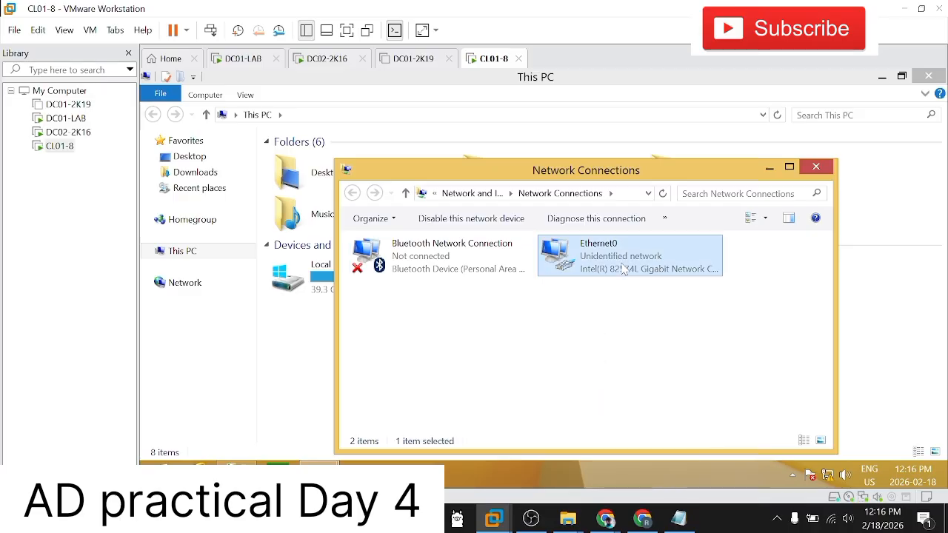
pyautogui.rightClick(623, 269)
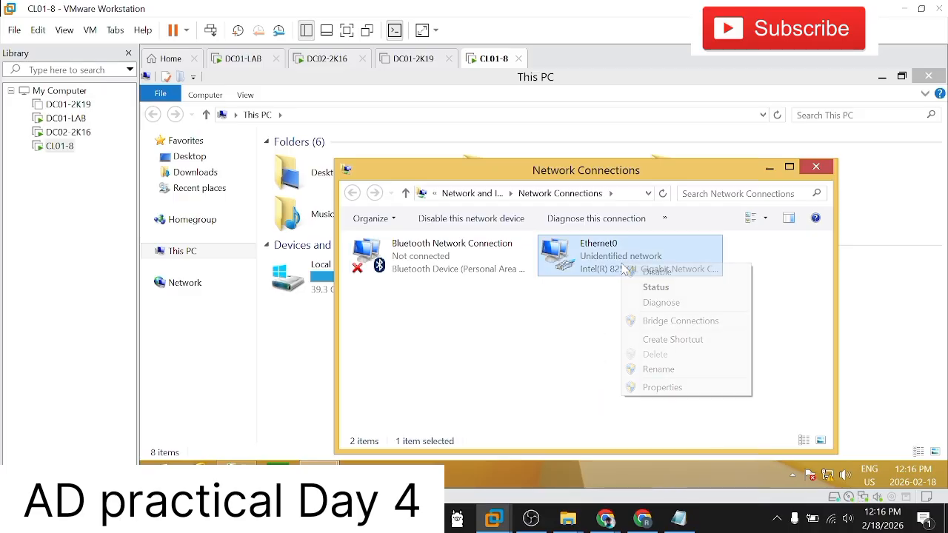
pyautogui.click(655, 388)
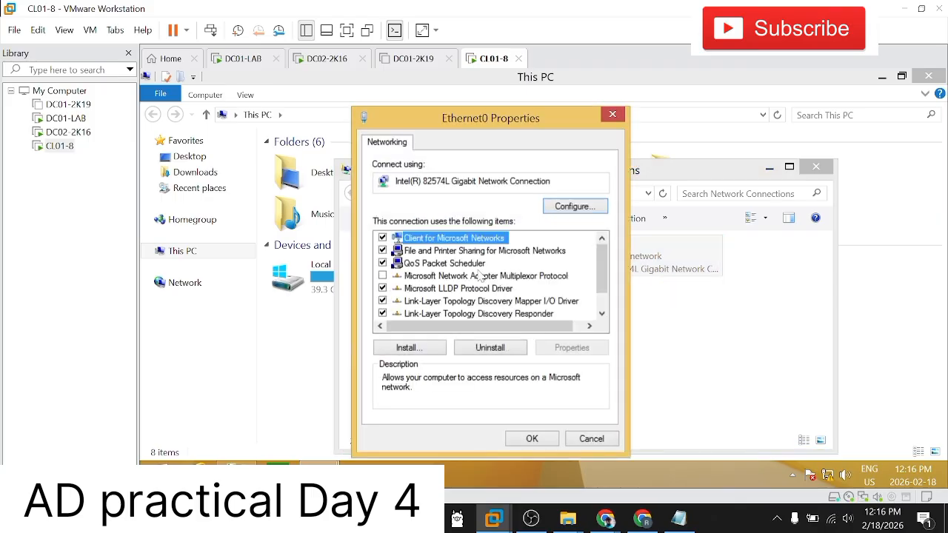
pyautogui.scroll(-1, 488, 297)
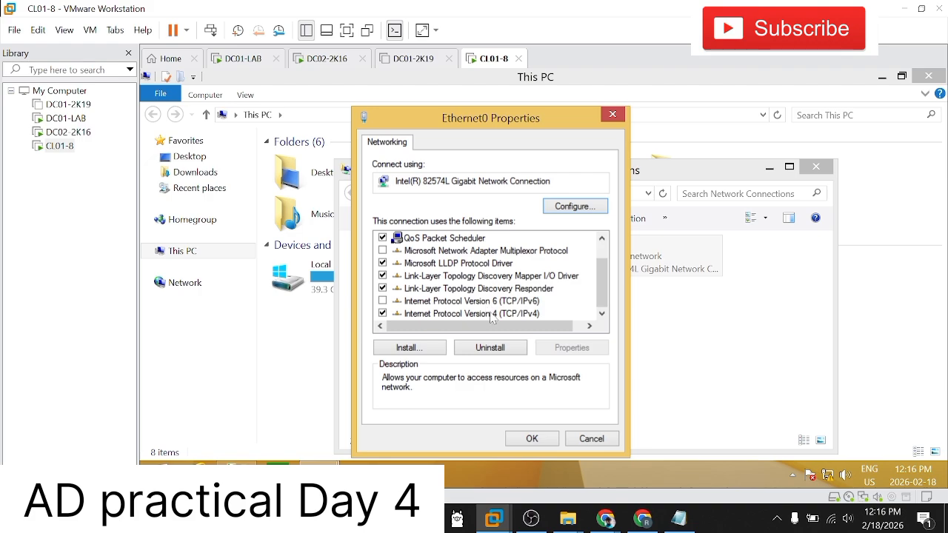
pyautogui.click(505, 314)
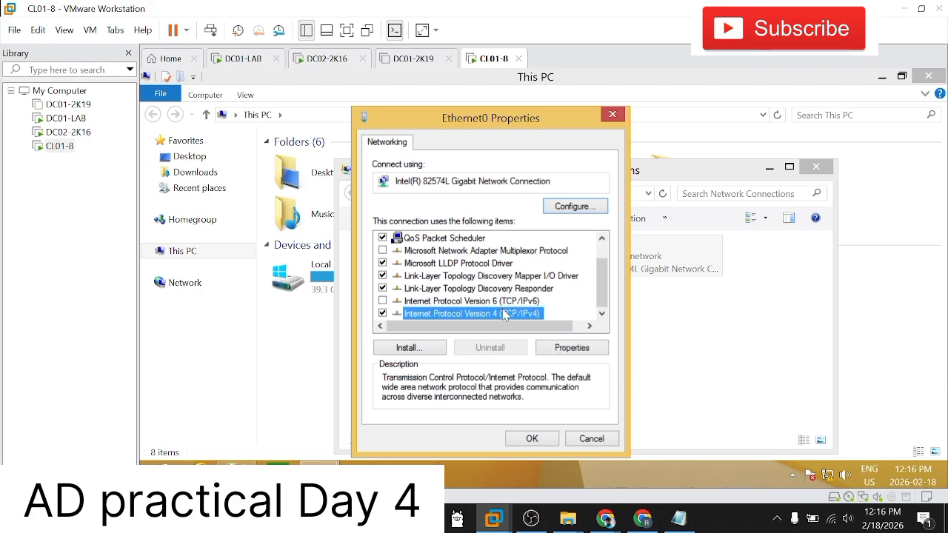
pyautogui.click(578, 353)
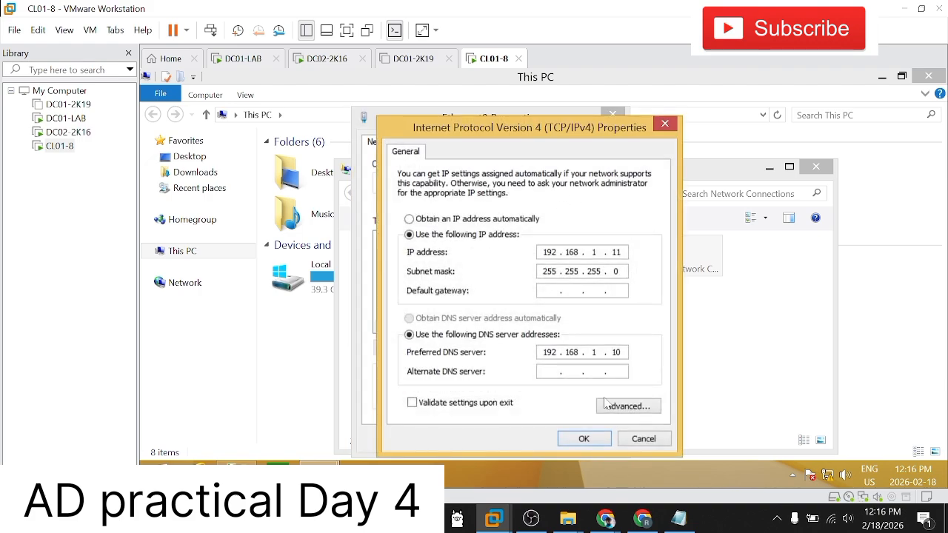
pyautogui.click(605, 405)
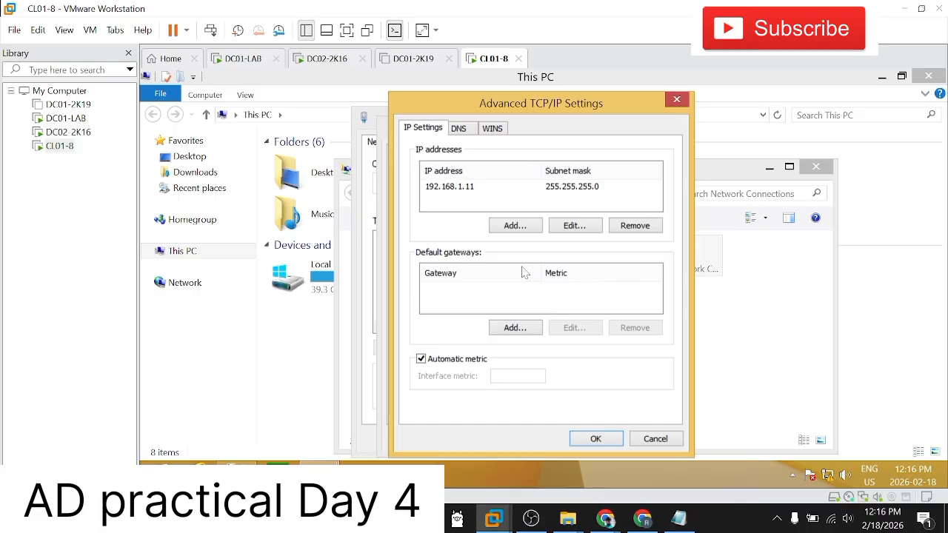
pyautogui.click(65, 118)
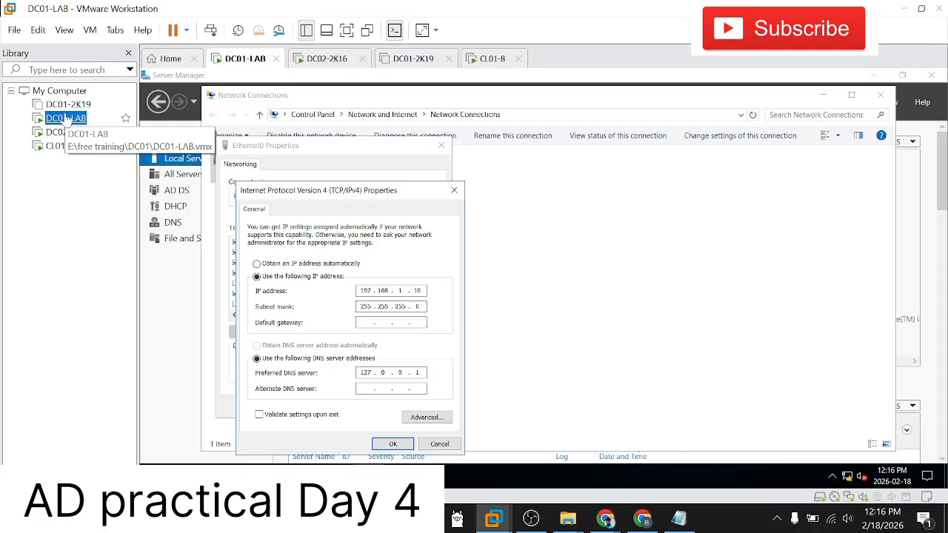
pyautogui.click(58, 146)
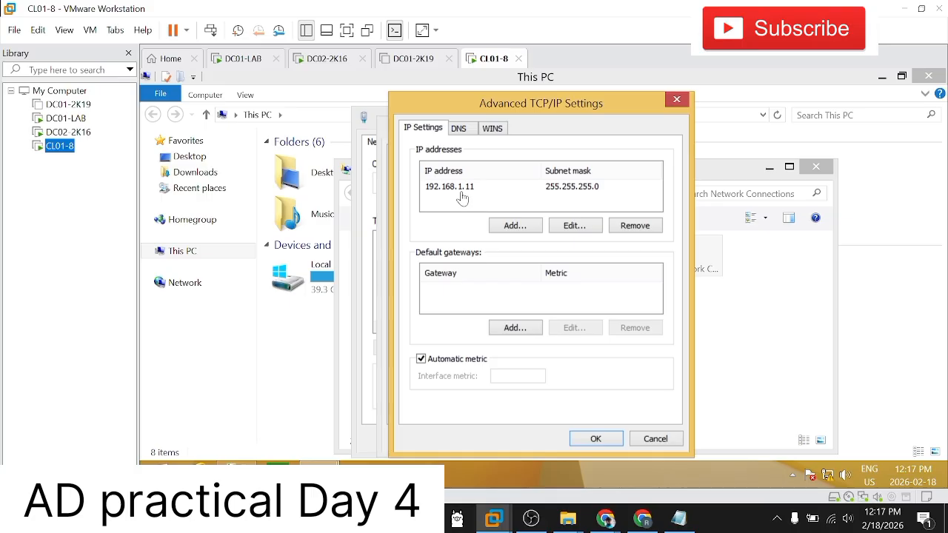
# Step: In the advanced DNS settings, choose to append specific DNS suffixes, add microsoft.com and accept the IPv4 settings
pyautogui.click(460, 131)
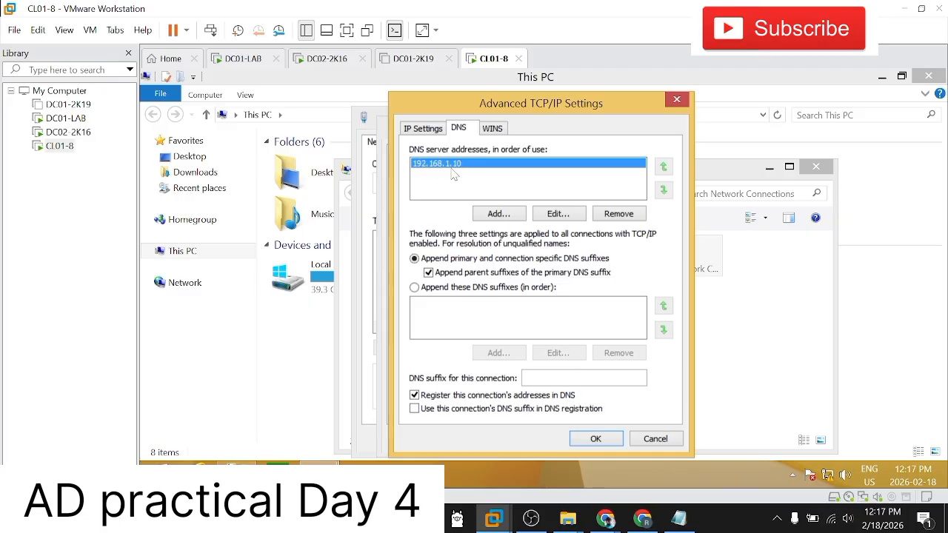
pyautogui.click(416, 288)
pyautogui.click(499, 351)
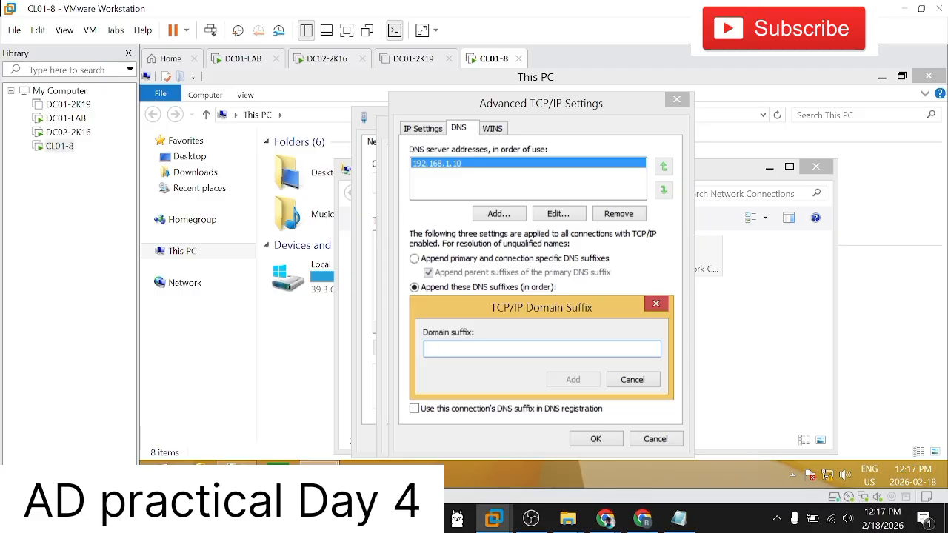
pyautogui.write('microsoft.com')
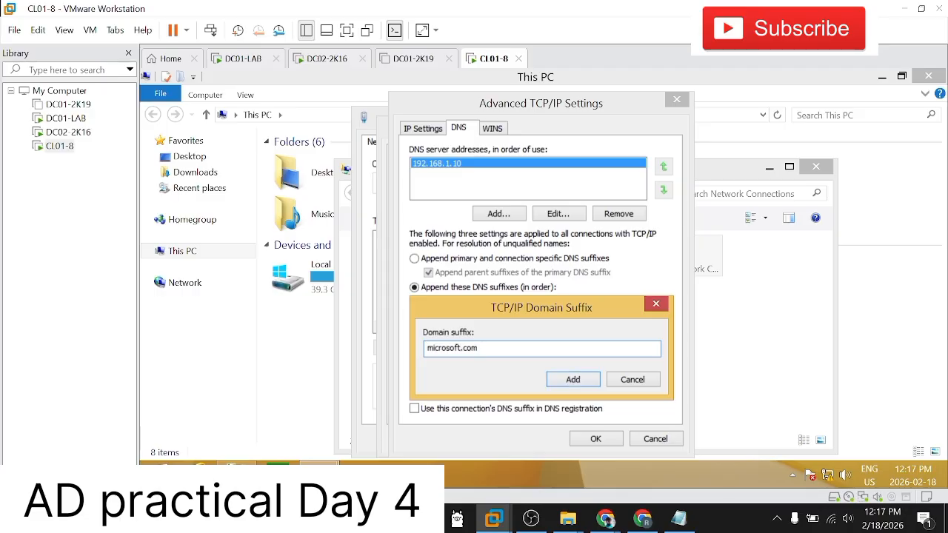
pyautogui.click(573, 379)
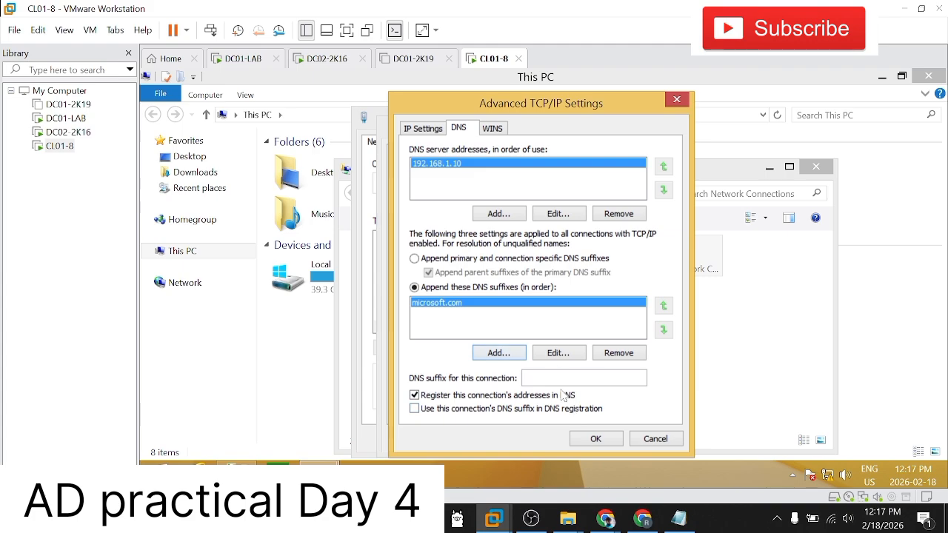
pyautogui.click(593, 439)
pyautogui.click(583, 438)
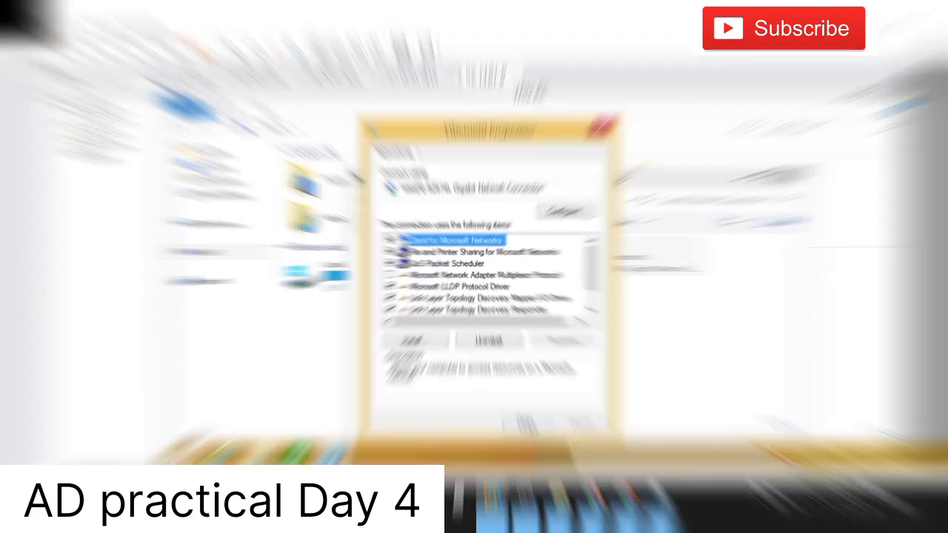
# Step: Open Windows search on DC01-LAB and check on the DC02-2K16 and CL01-8 virtual machines
pyautogui.click(66, 117)
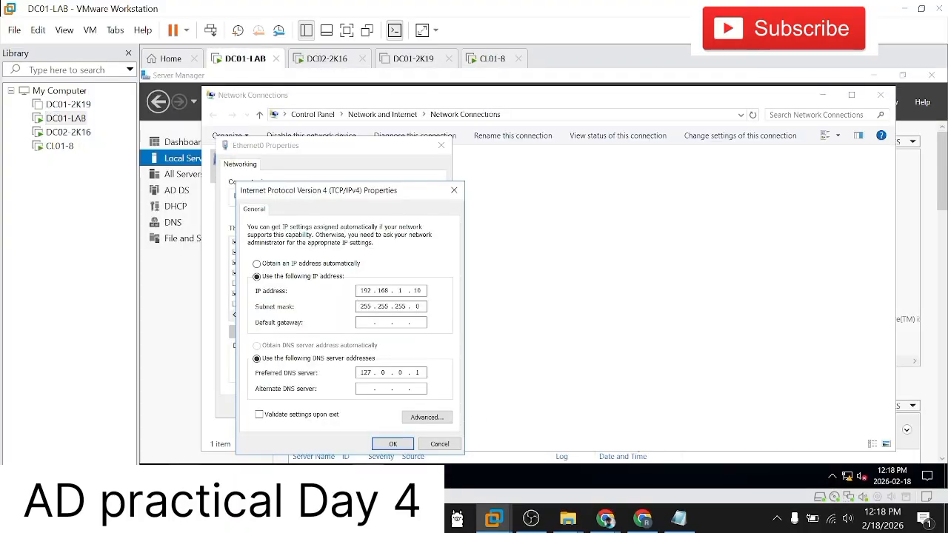
pyautogui.click(183, 476)
pyautogui.click(71, 136)
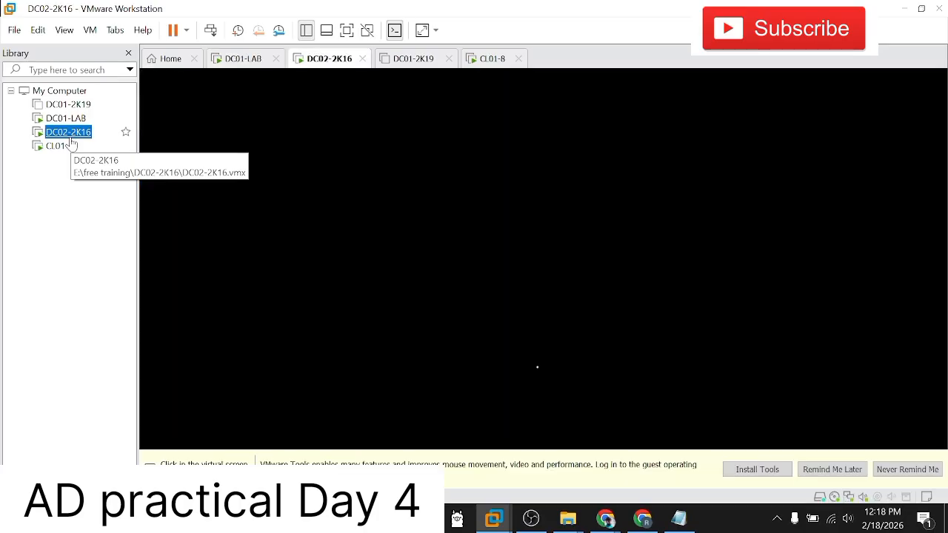
pyautogui.click(68, 148)
pyautogui.click(68, 132)
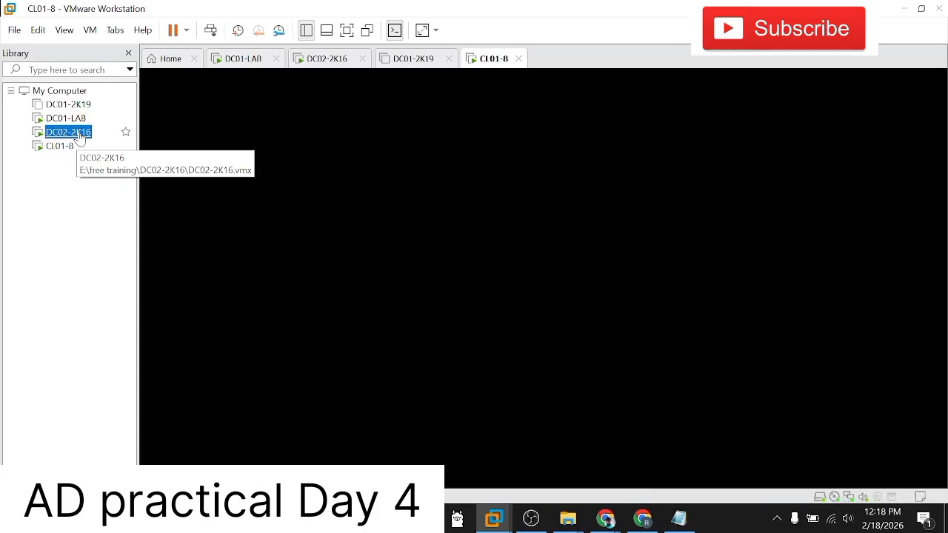
# Step: Return to DC01-LAB, search Windows for cmd and open Command Prompt
pyautogui.click(66, 117)
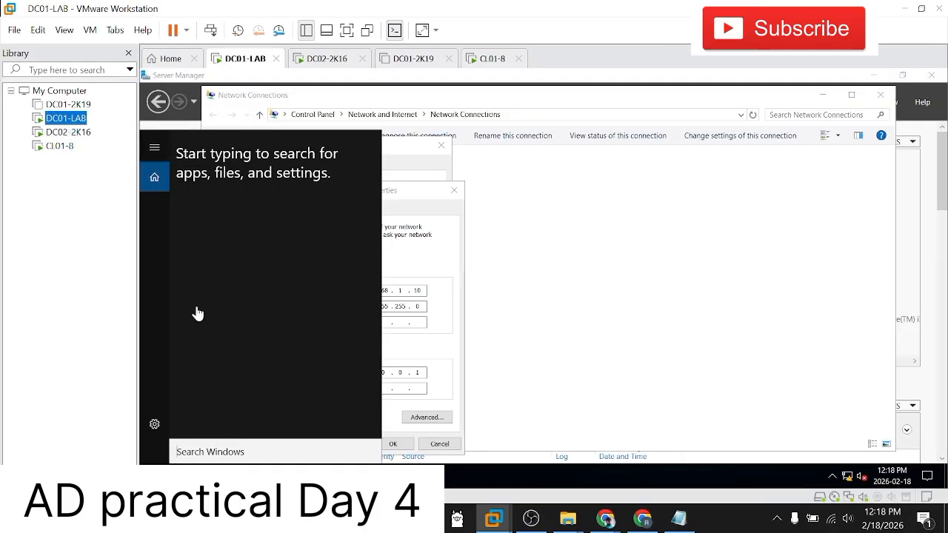
pyautogui.click(213, 454)
pyautogui.write('c')
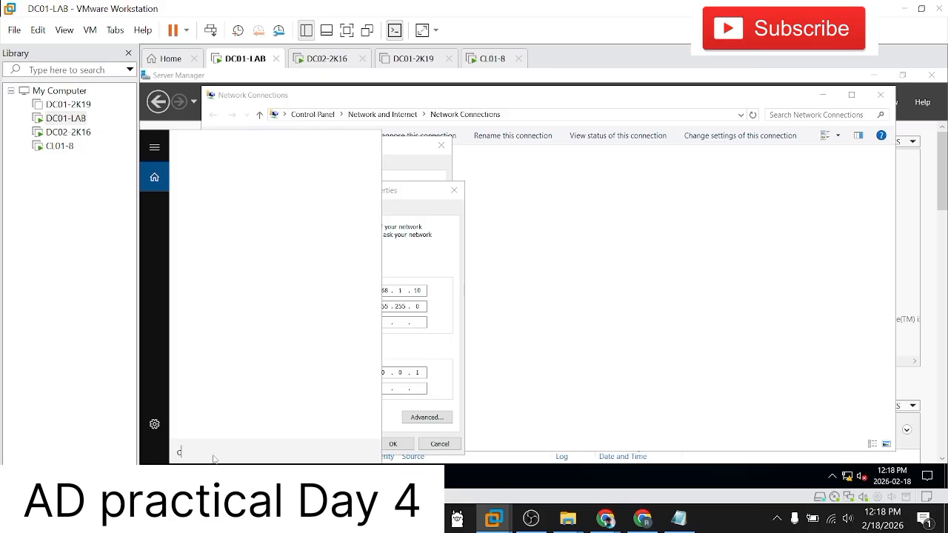
pyautogui.write('md')
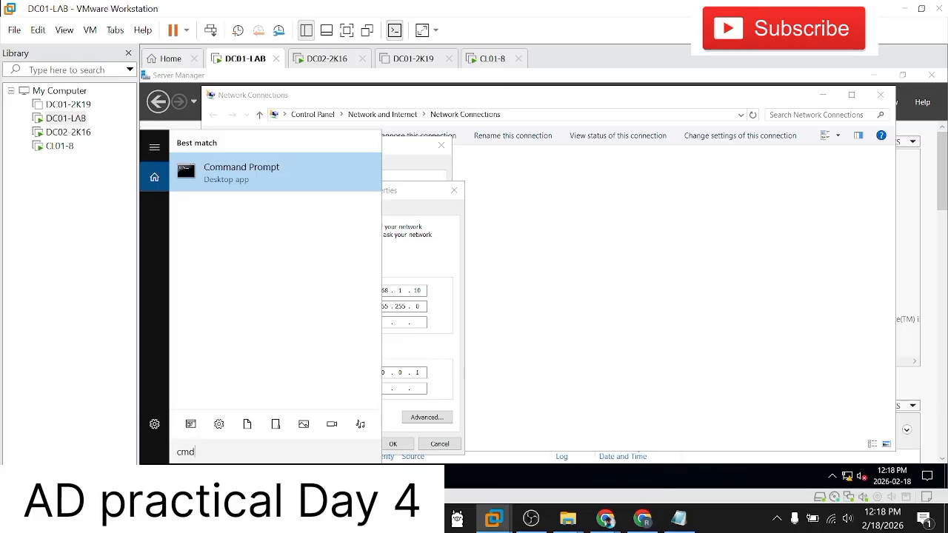
pyautogui.click(284, 180)
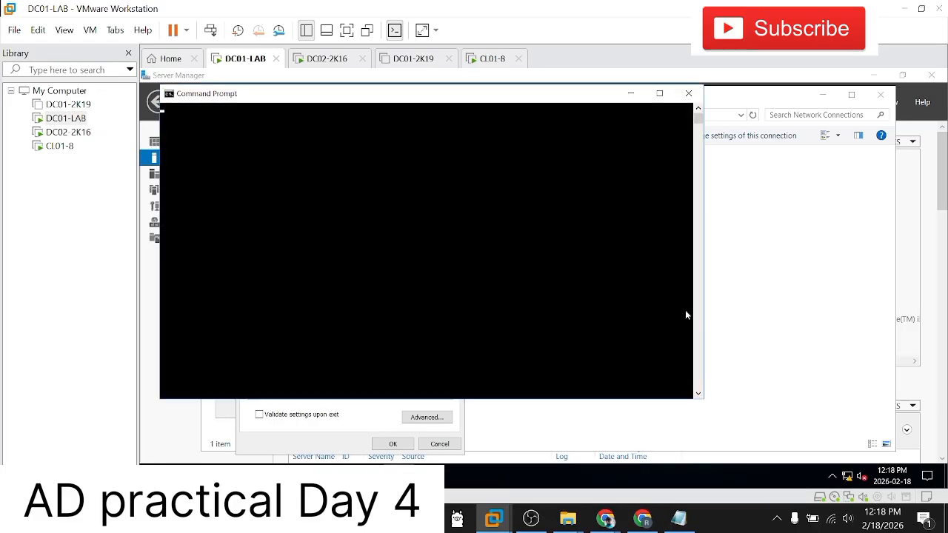
pyautogui.click(463, 248)
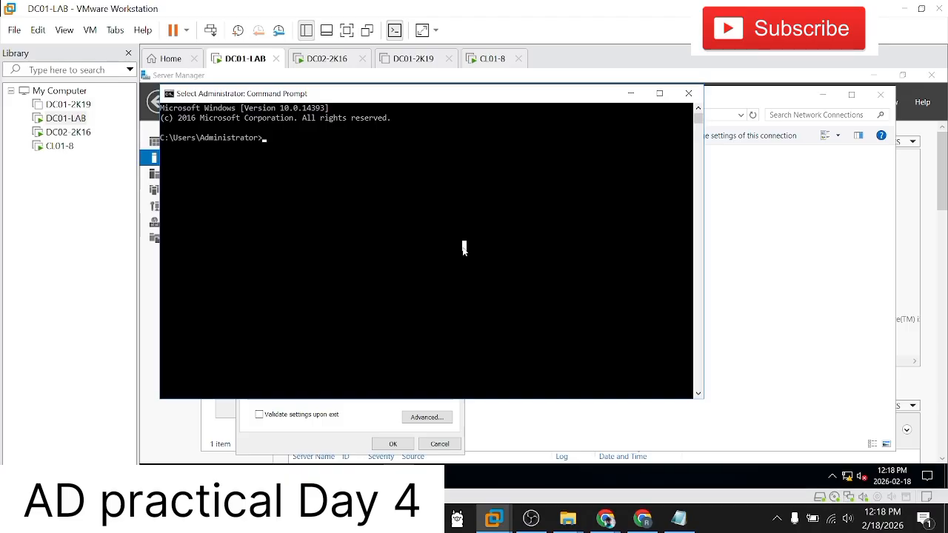
# Step: Ping the CL01-8 client at 192.168.1.11 from DC01-LAB's Command Prompt
pyautogui.write('ping 19')
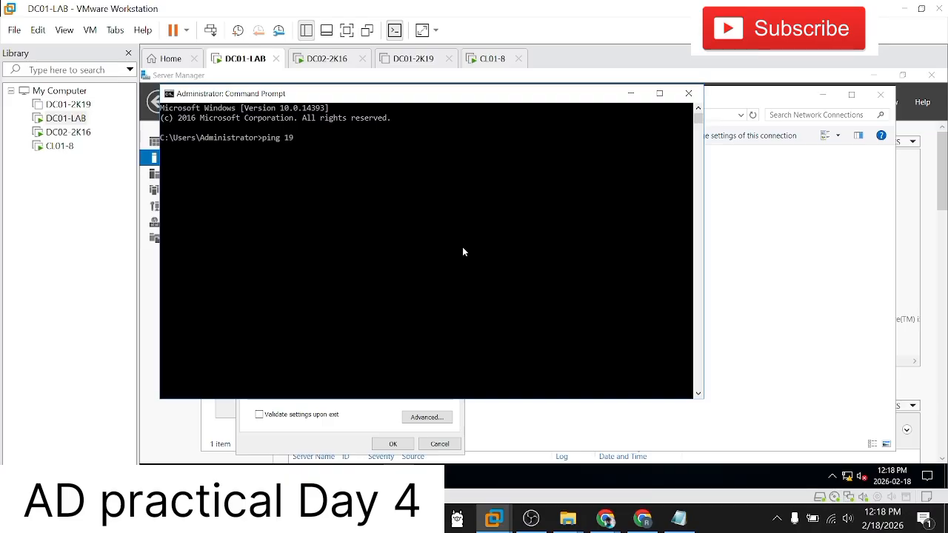
pyautogui.write('2.')
pyautogui.write('168.1')
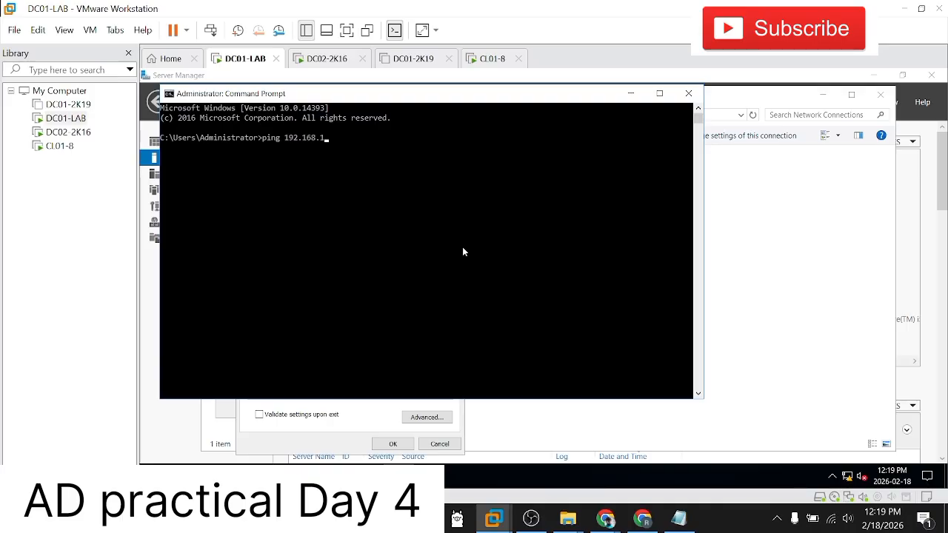
pyautogui.write('.11')
pyautogui.press('Return')
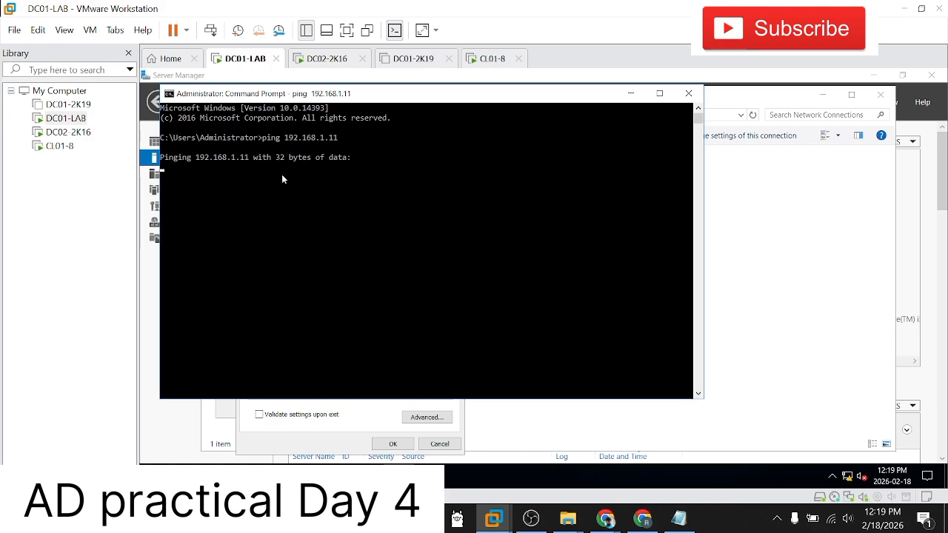
# Step: Switch to the CL01-8 virtual machine, search Windows for cmd and open Command Prompt
pyautogui.click(58, 147)
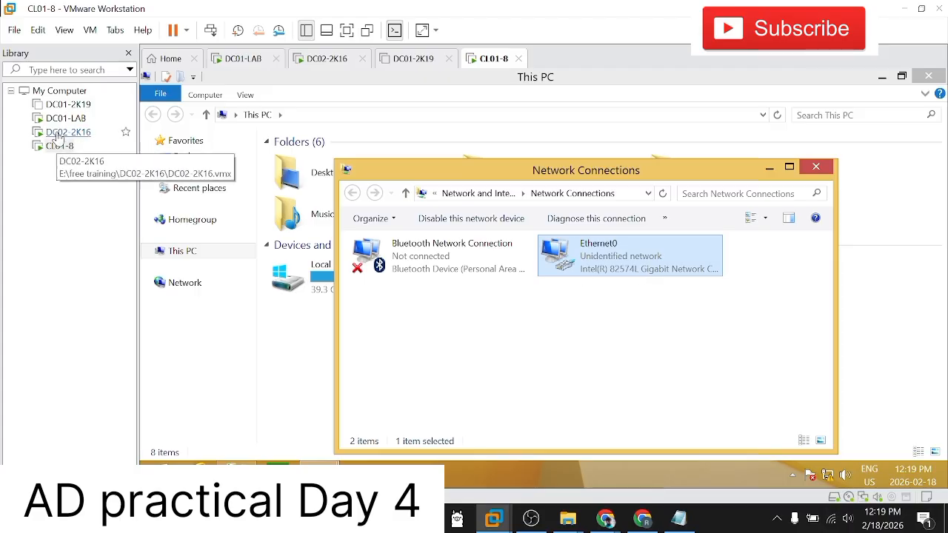
pyautogui.click(156, 475)
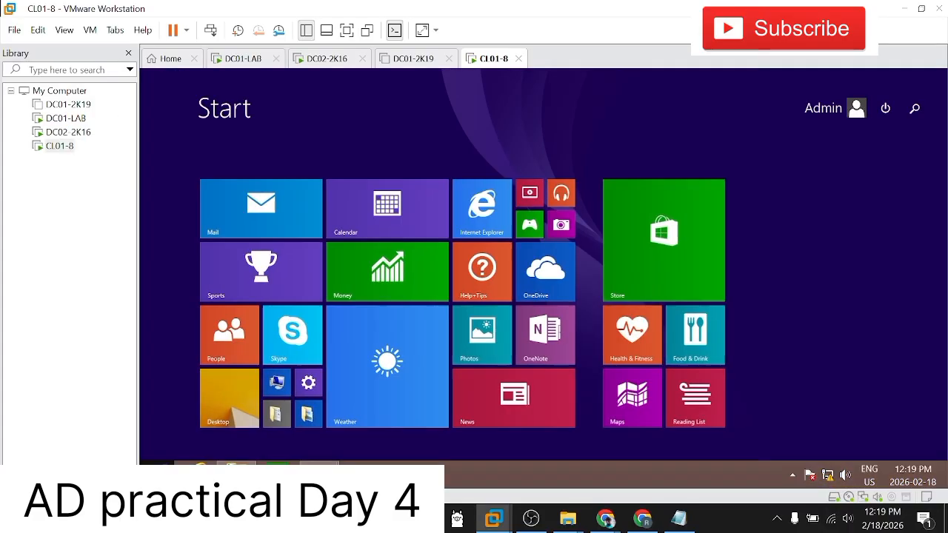
pyautogui.write('p')
pyautogui.press('BackSpace')
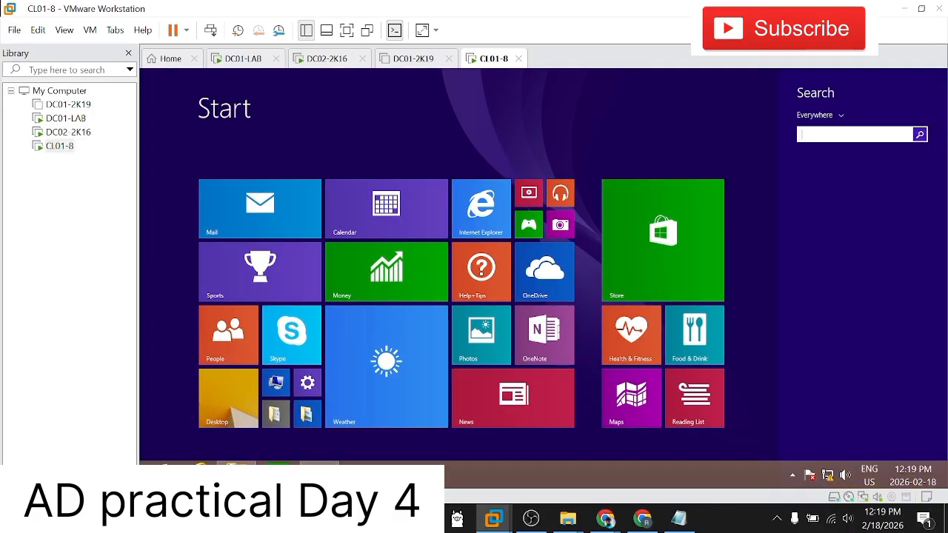
pyautogui.write('cmd')
pyautogui.press('Return')
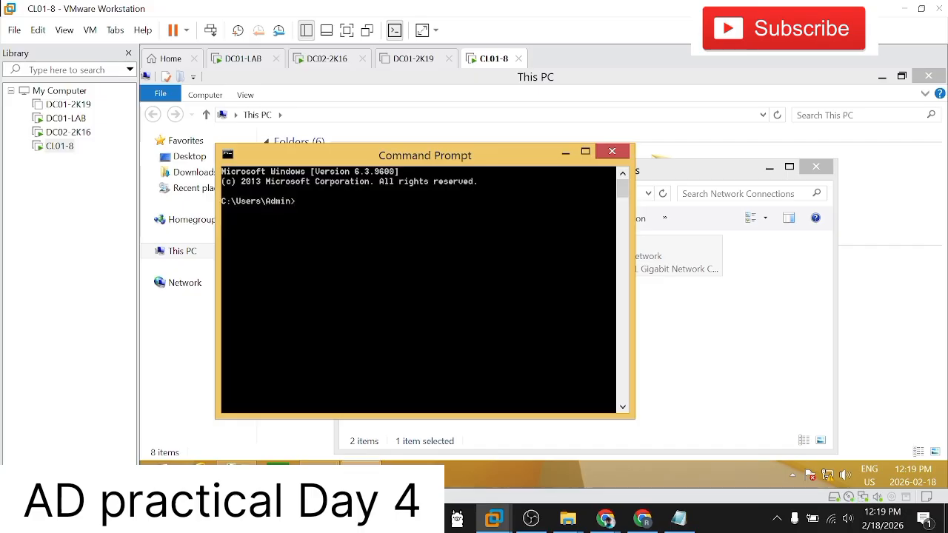
# Step: Ping the domain controller at 192.168.1.10 from CL01-8's Command Prompt
pyautogui.write('ping 192.168.')
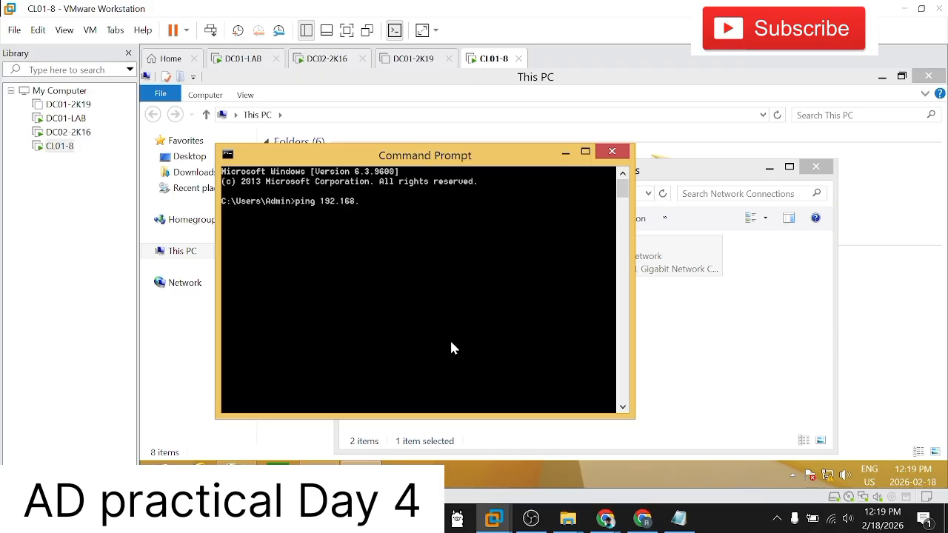
pyautogui.write('1.10')
pyautogui.press('Return')
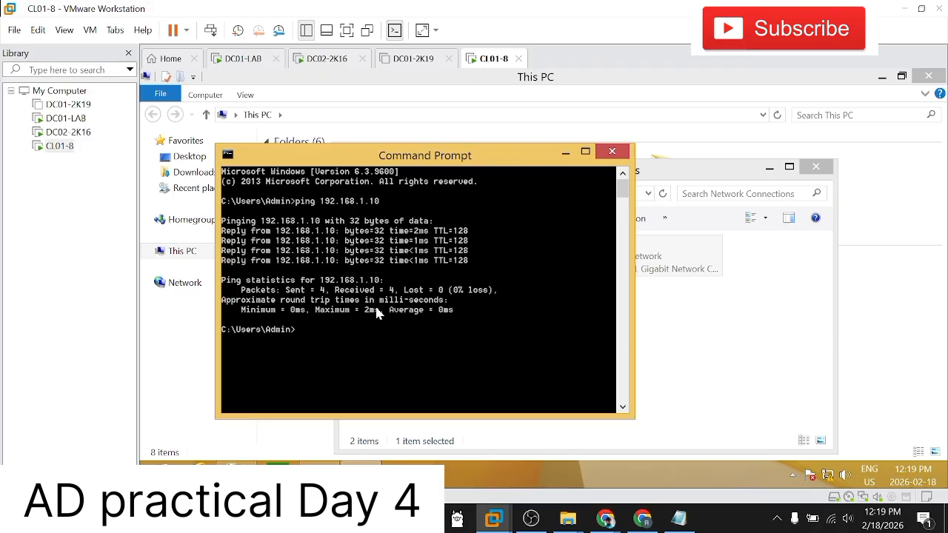
# Step: Return to DC01-LAB, check the earlier ping's output and repeat the ping to 192.168.1.11
pyautogui.click(67, 118)
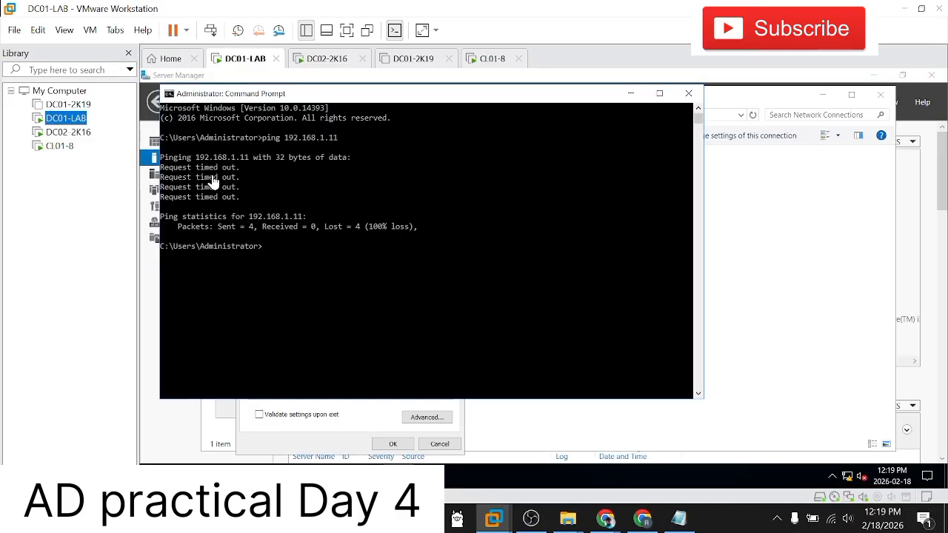
pyautogui.click(296, 261)
pyautogui.press('Up')
pyautogui.press('Return')
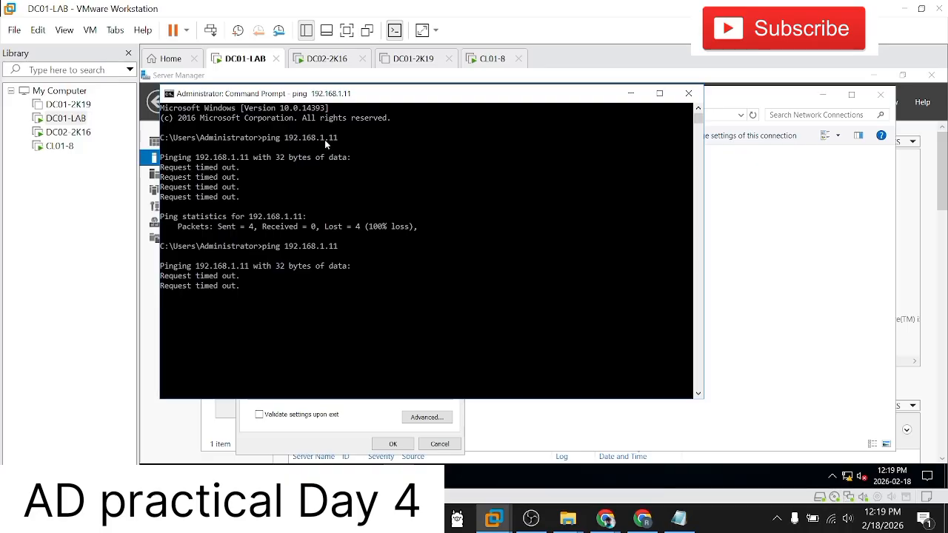
# Step: Run ipconfig on CL01-8 and review its Ethernet0 address alongside the earlier ping output
pyautogui.click(59, 146)
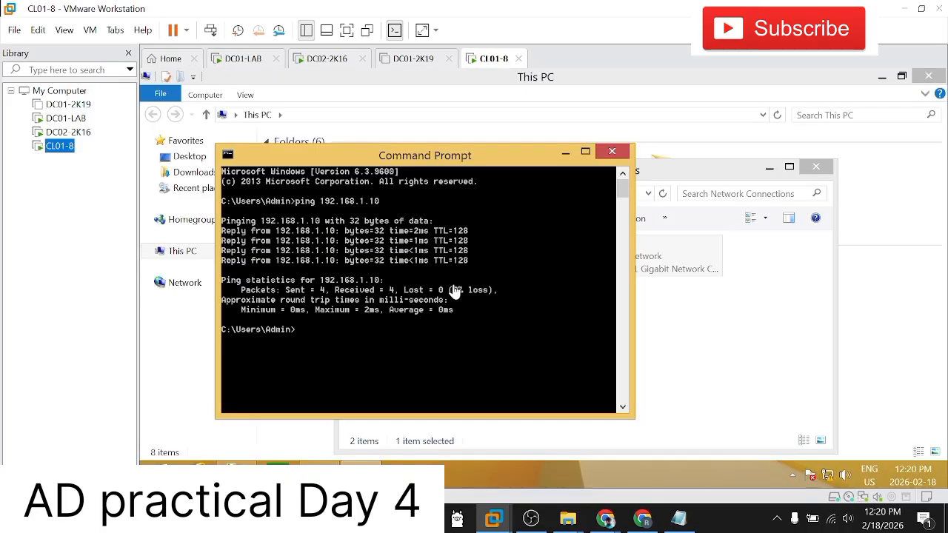
pyautogui.click(454, 340)
pyautogui.write('ipconfig')
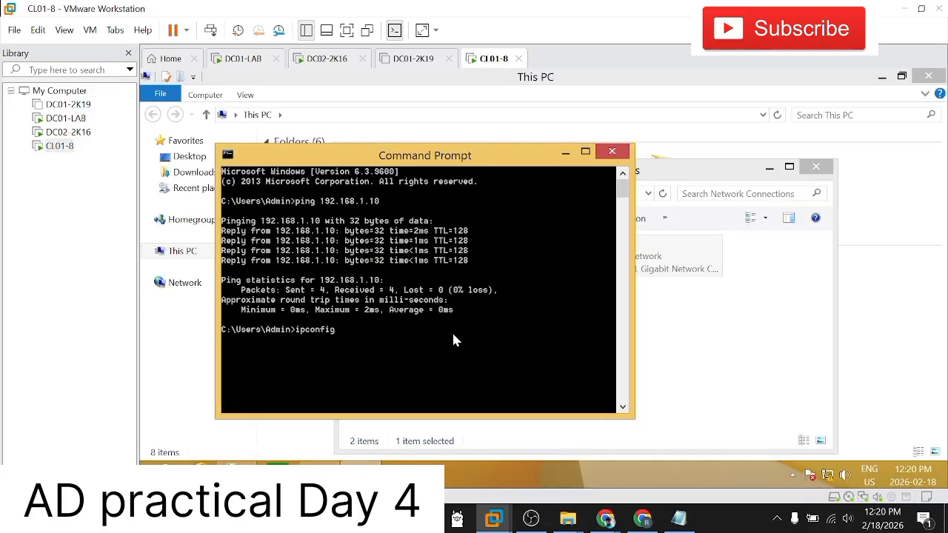
pyautogui.press('Return')
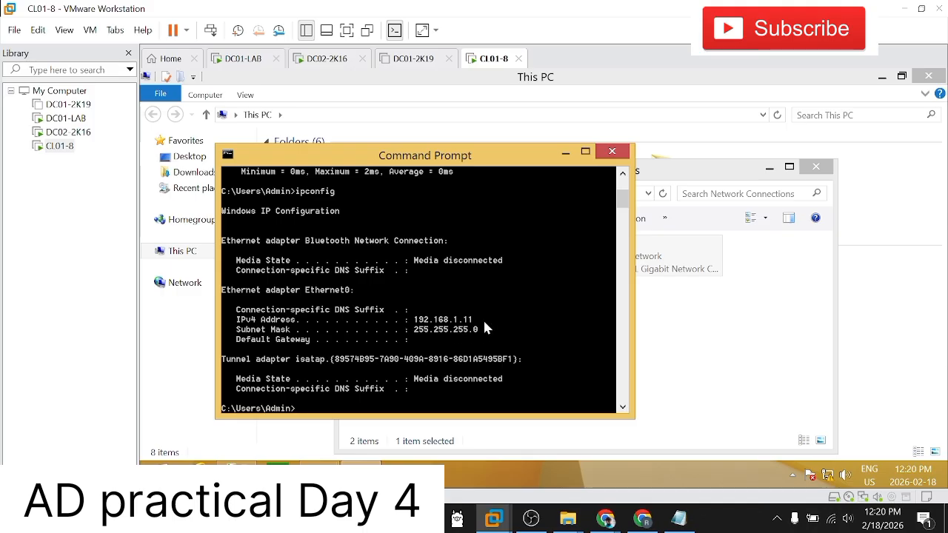
pyautogui.scroll(5, 485, 325)
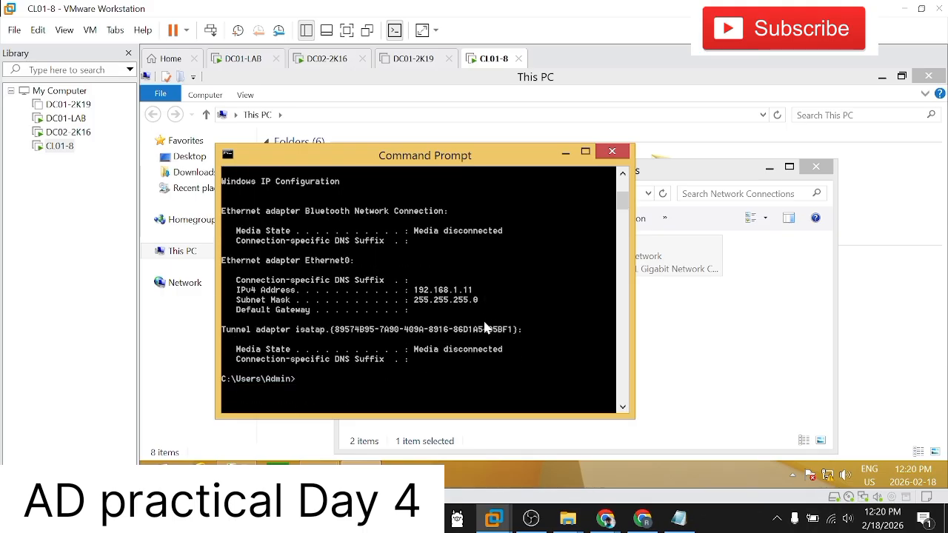
# Step: Run ipconfig on DC01-LAB and review its Ethernet0 address together with the ping output
pyautogui.click(65, 119)
pyautogui.write('ipconfig')
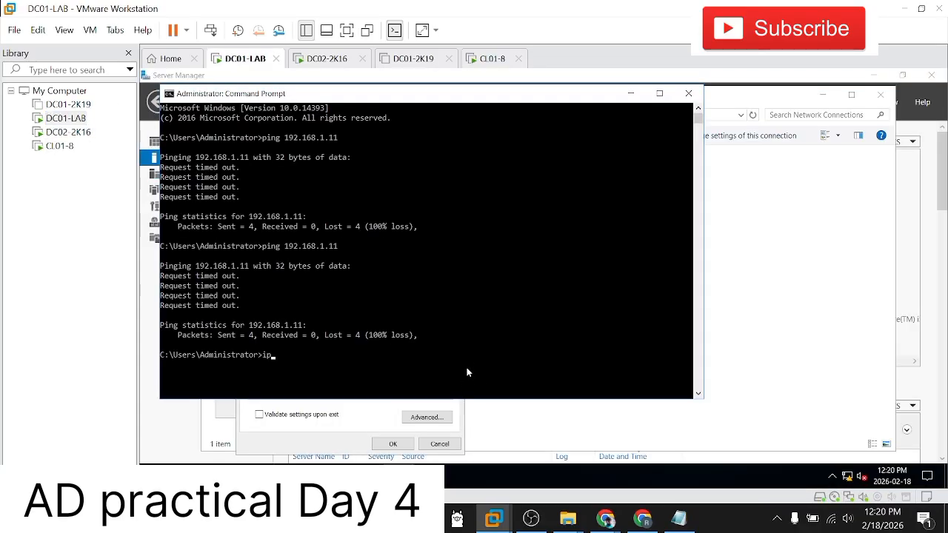
pyautogui.press('Return')
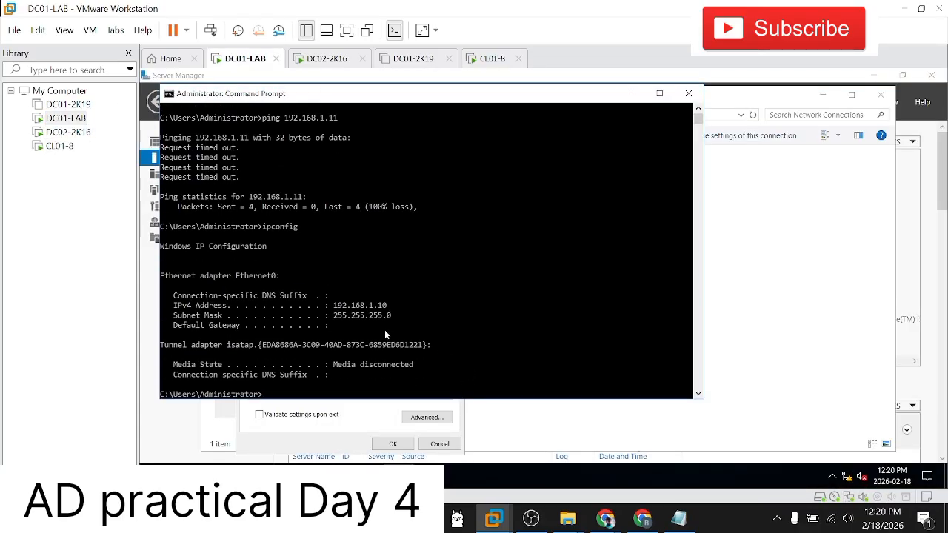
pyautogui.scroll(-1, 442, 323)
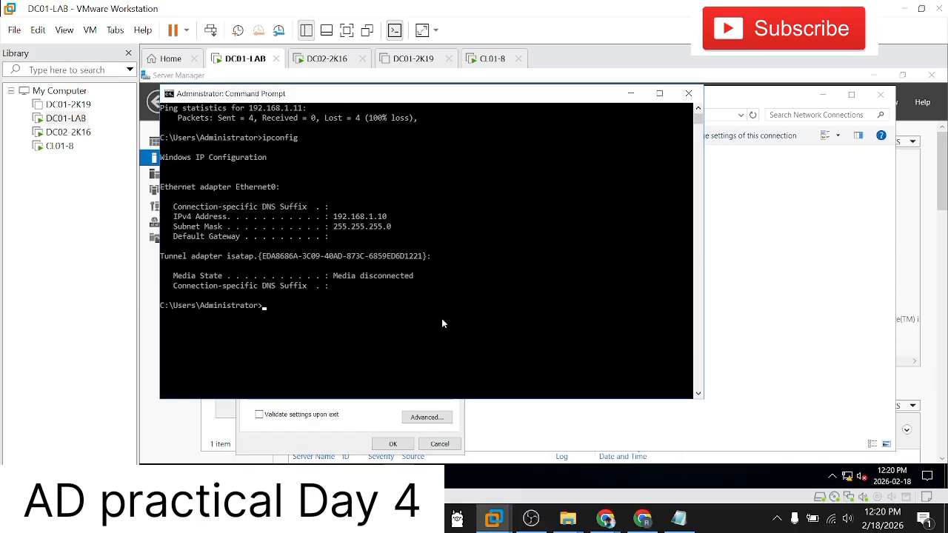
pyautogui.scroll(3, 442, 323)
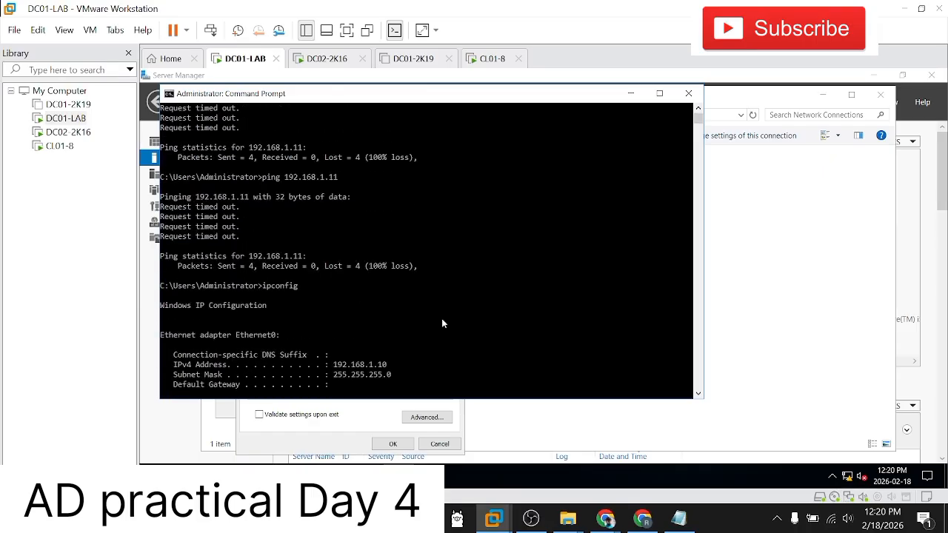
pyautogui.scroll(3, 442, 323)
pyautogui.scroll(-5, 442, 323)
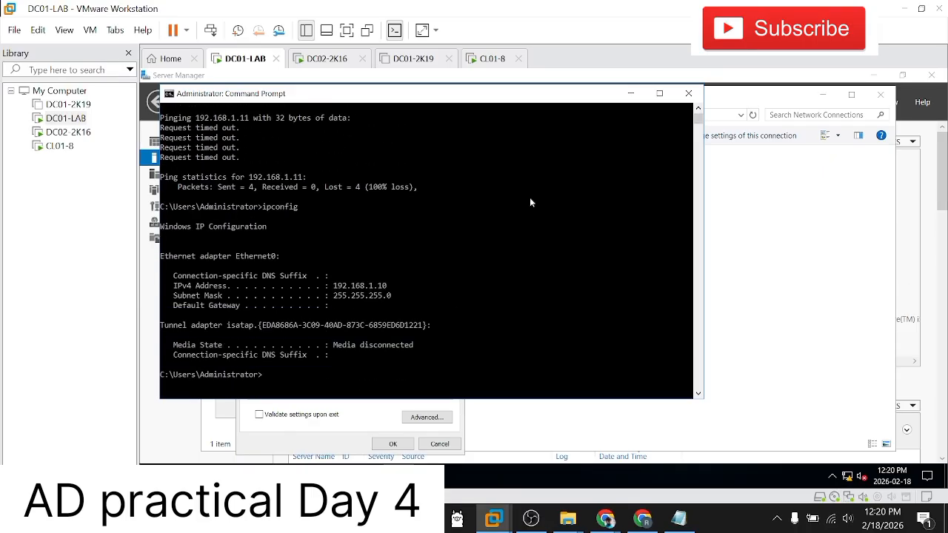
pyautogui.scroll(-4, 592, 145)
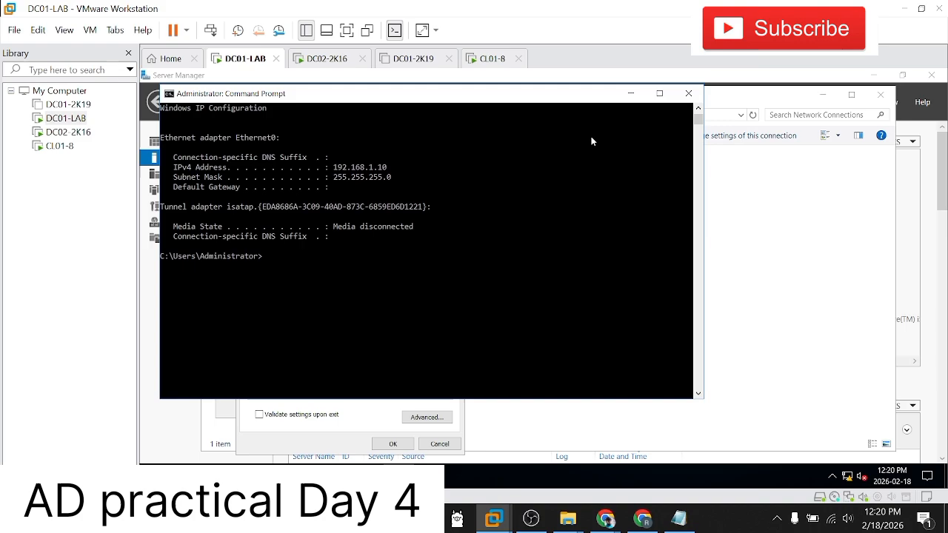
# Step: Minimize DC01-LAB's Command Prompt, then maximize the one on CL01-8 and review its ipconfig output
pyautogui.click(630, 93)
pyautogui.click(42, 146)
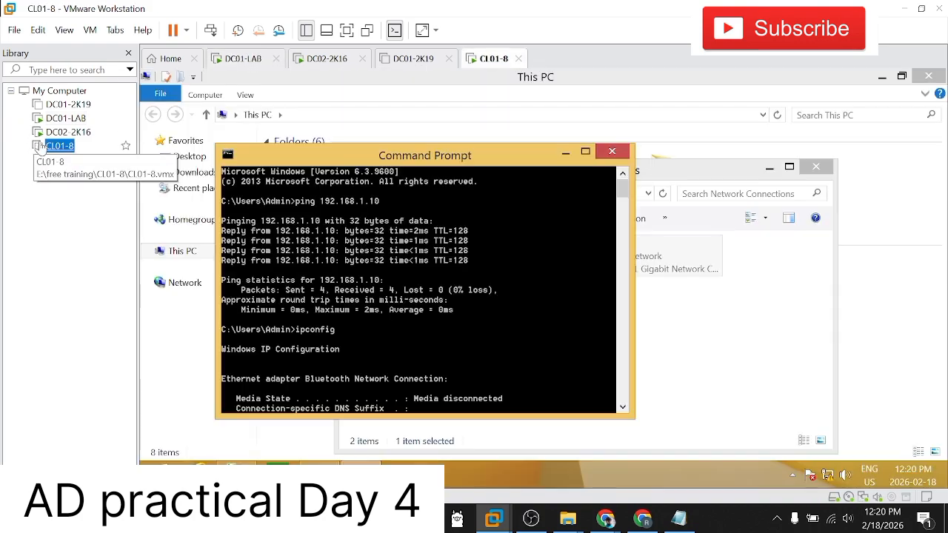
pyautogui.click(511, 324)
pyautogui.click(585, 151)
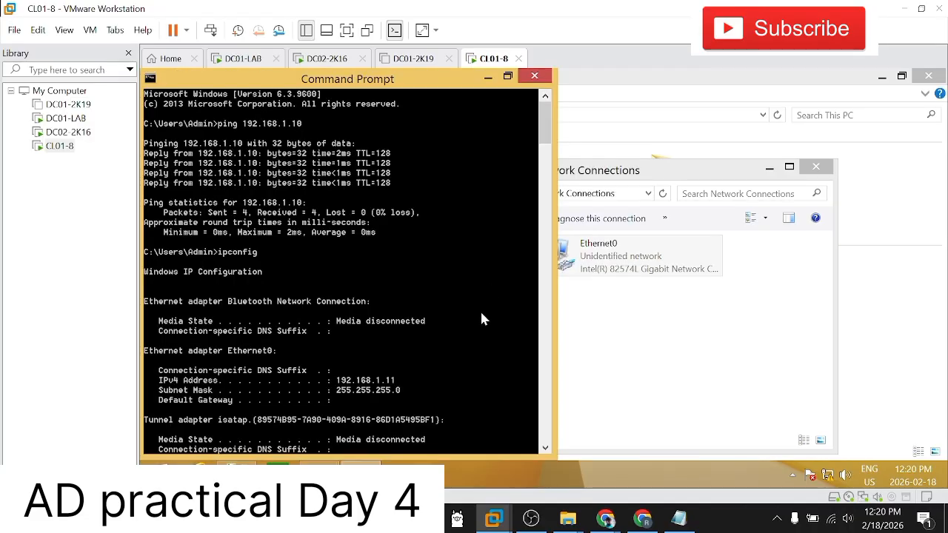
pyautogui.scroll(-4, 478, 311)
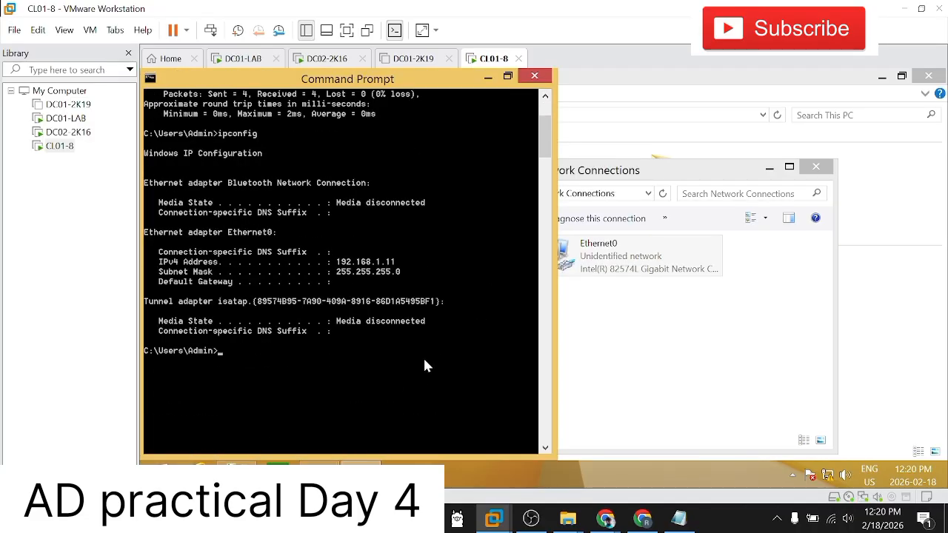
pyautogui.scroll(-2, 424, 365)
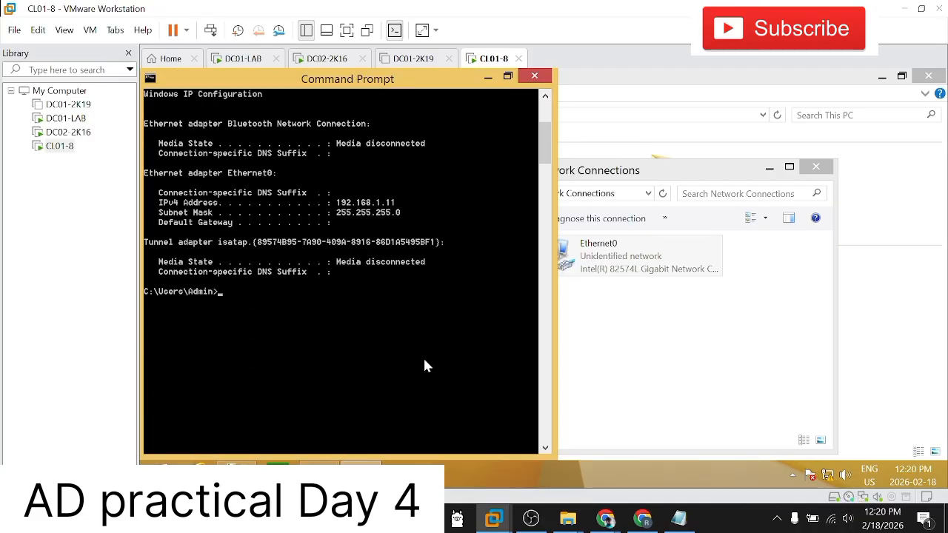
# Step: Search Windows on CL01-8 for fire, open Windows Firewall and maximize its window
pyautogui.press('super')
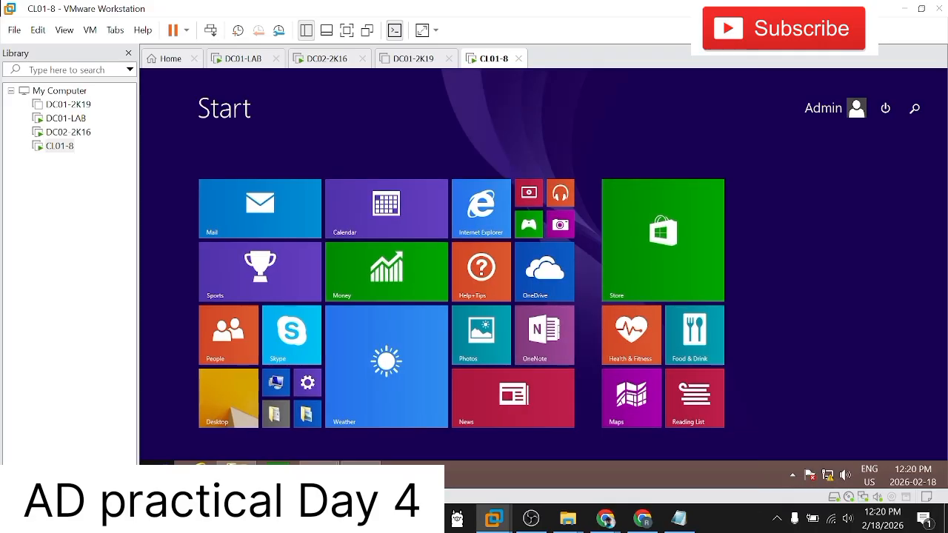
pyautogui.write('firw')
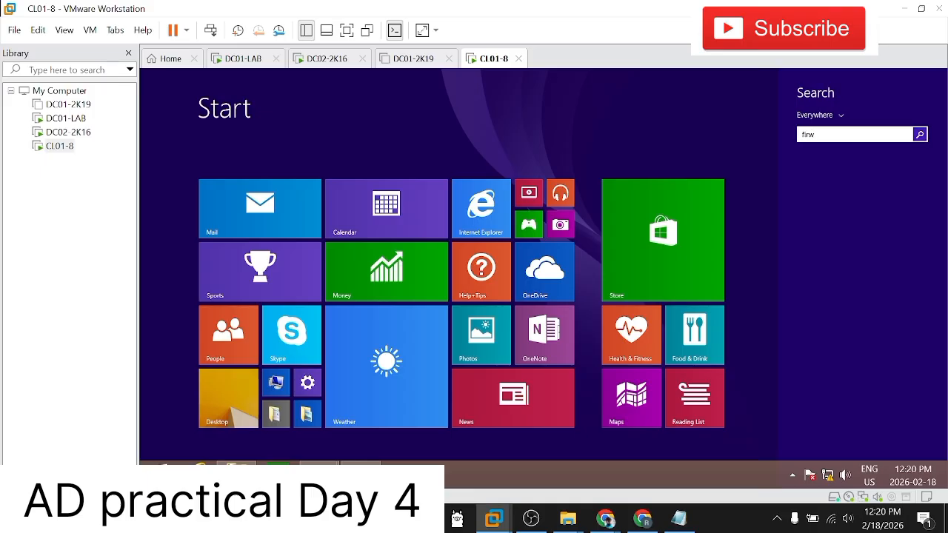
pyautogui.press('BackSpace')
pyautogui.write('e')
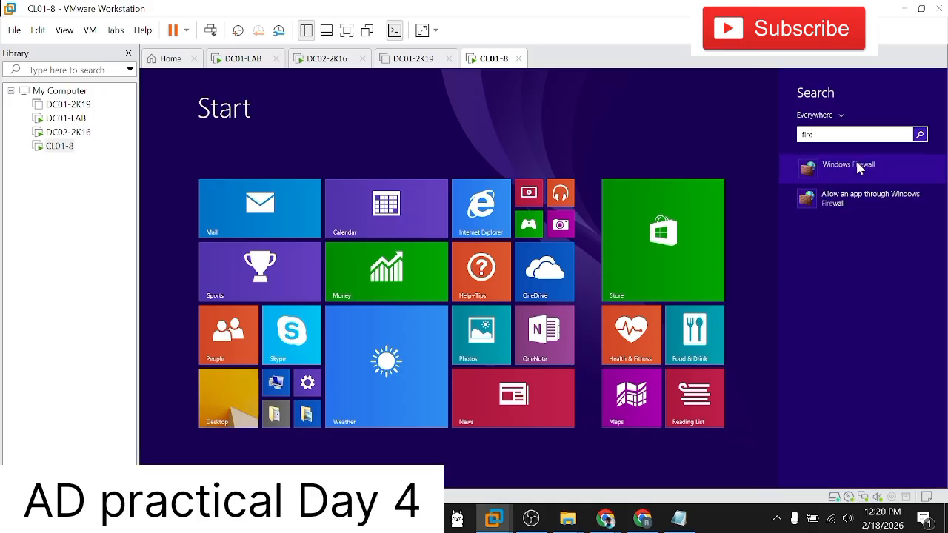
pyautogui.click(851, 161)
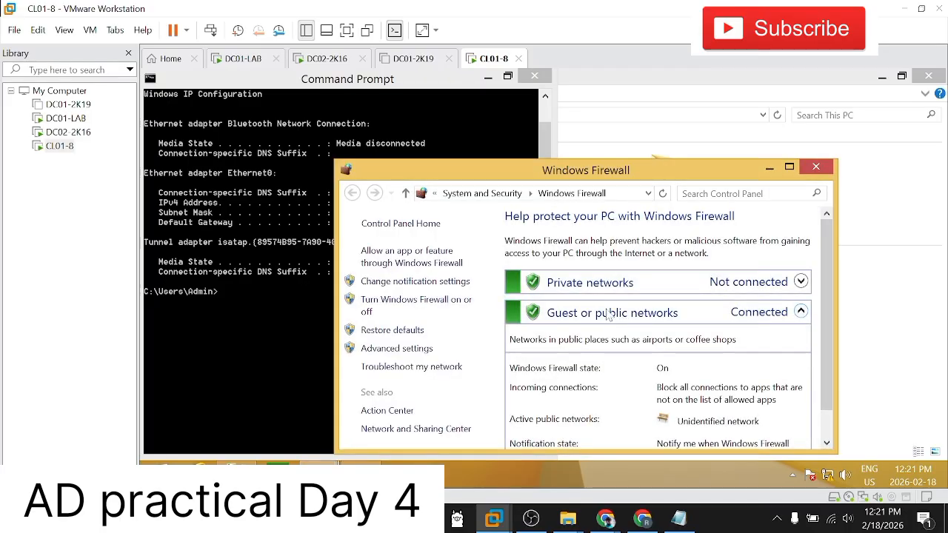
pyautogui.click(788, 168)
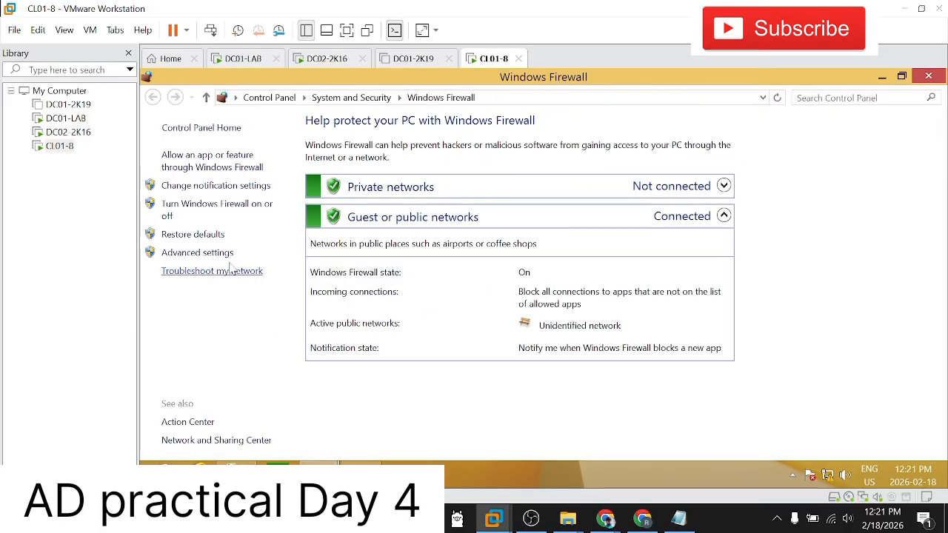
# Step: Turn off Windows Firewall for both private and public networks on CL01-8, apply the settings and minimize the window
pyautogui.click(211, 206)
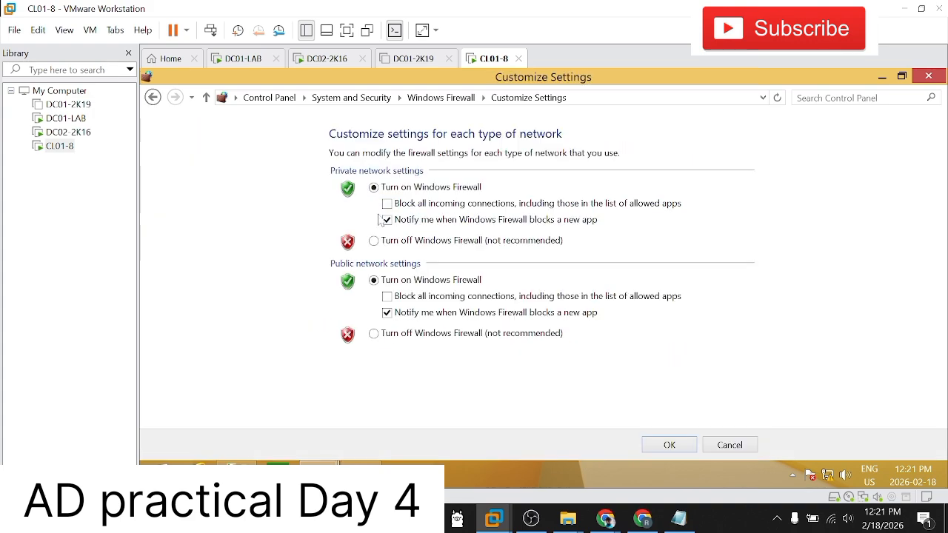
pyautogui.click(374, 241)
pyautogui.click(373, 333)
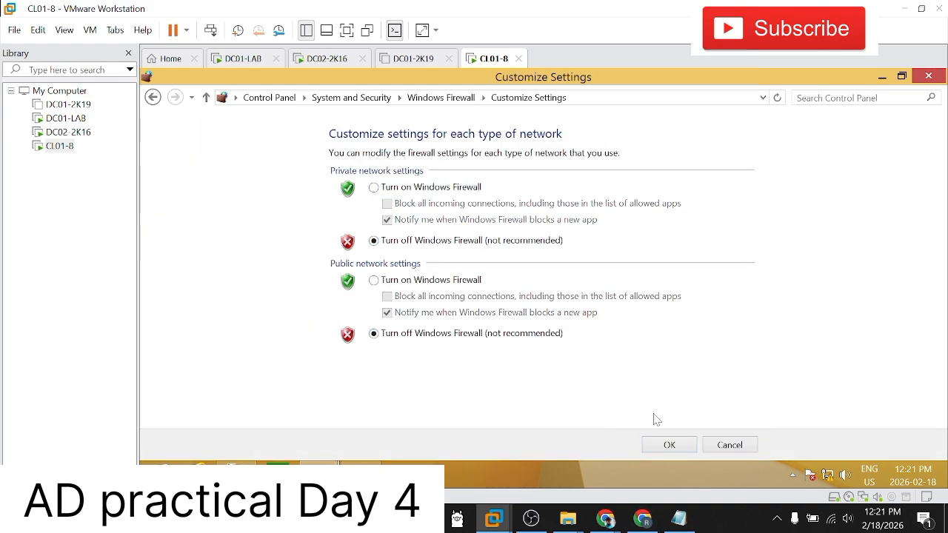
pyautogui.click(668, 444)
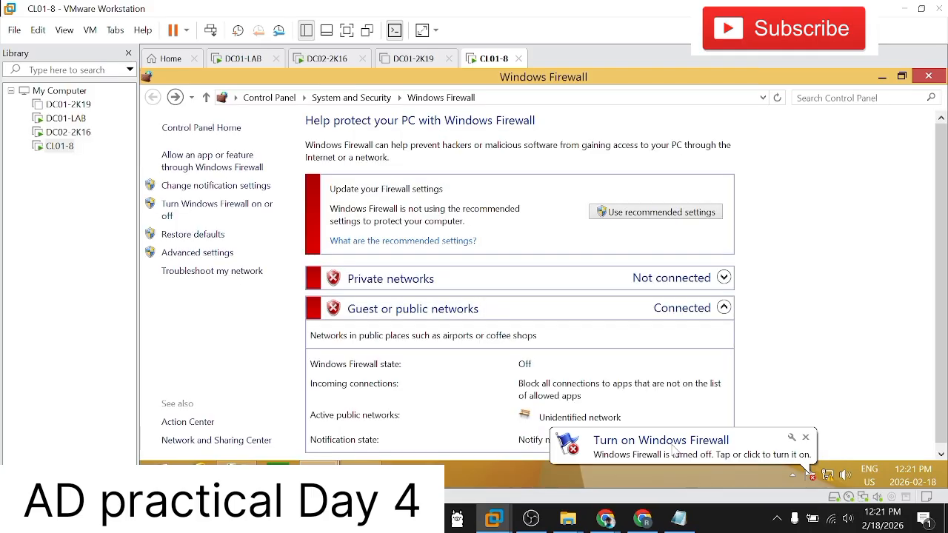
pyautogui.click(881, 76)
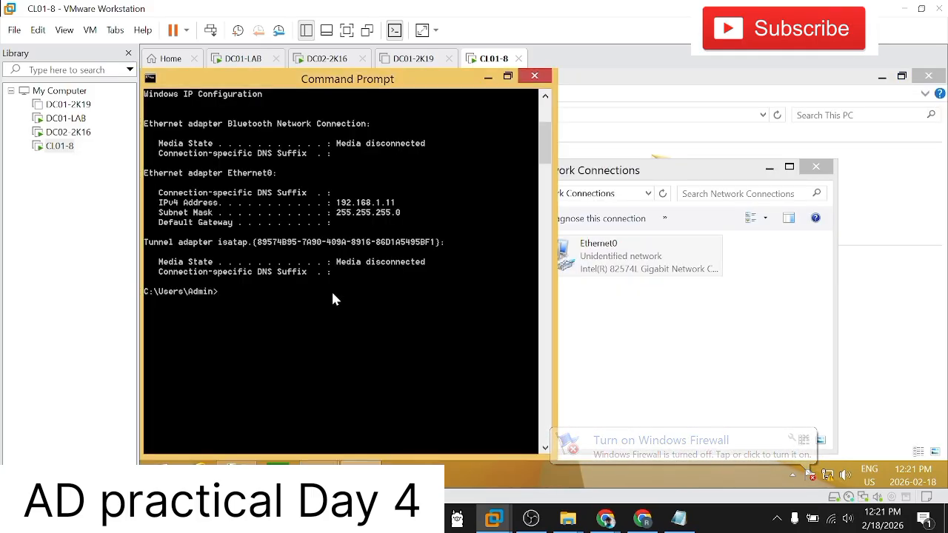
# Step: Run ipconfig in CL01-8's Command Prompt and ping DC01-LAB at 192.168.1.10
pyautogui.write('ipconfig')
pyautogui.press('Return')
pyautogui.write('ping 192.168.1.10')
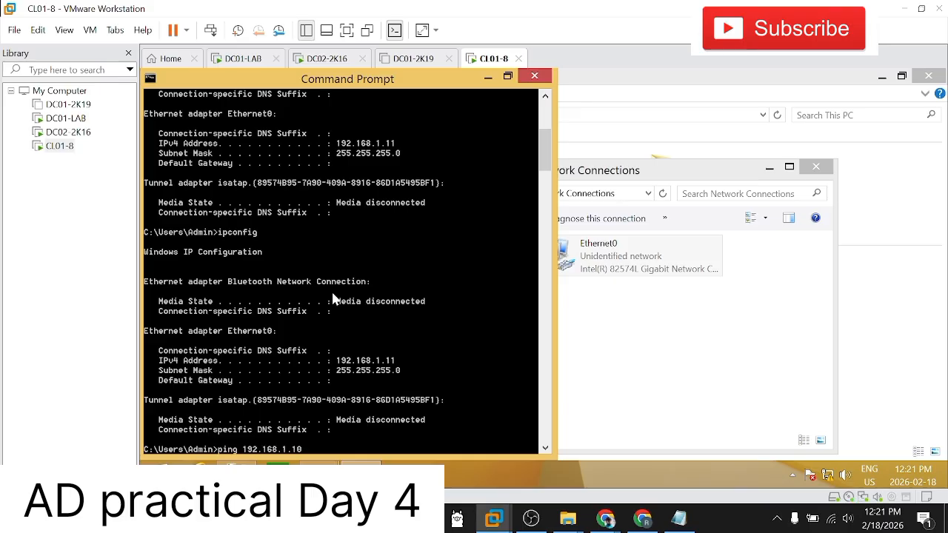
pyautogui.press('Return')
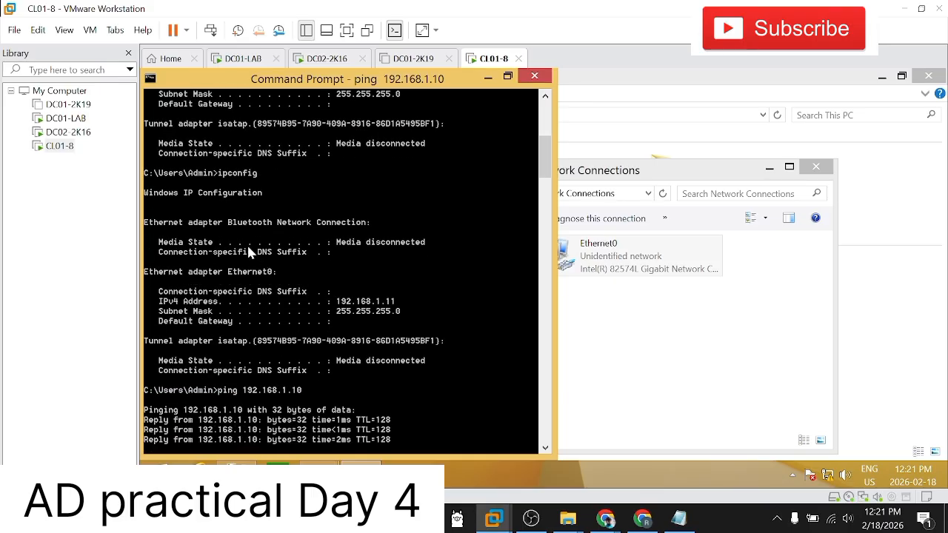
# Step: Switch to DC01-LAB, bring up its Command Prompt and ping CL01-8 at 192.168.1.11
pyautogui.click(65, 117)
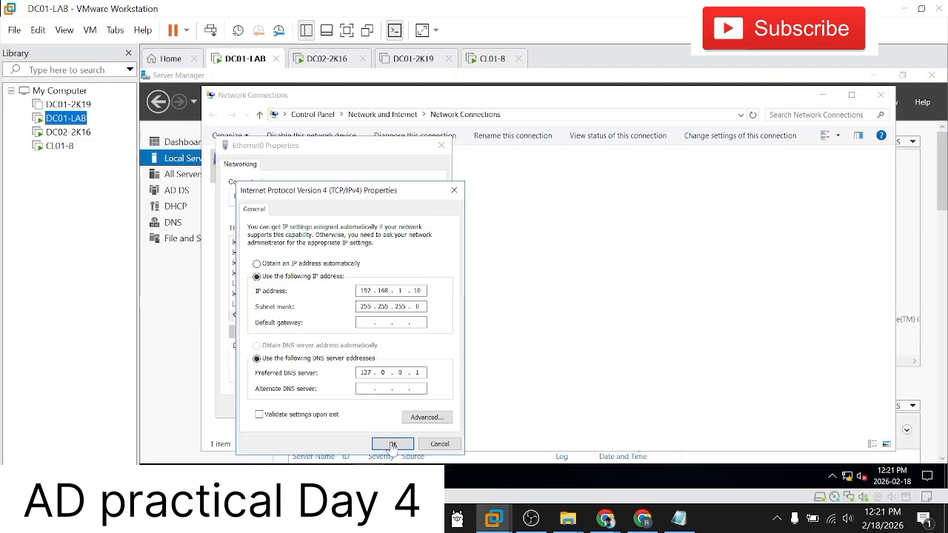
pyautogui.click(402, 476)
pyautogui.click(426, 433)
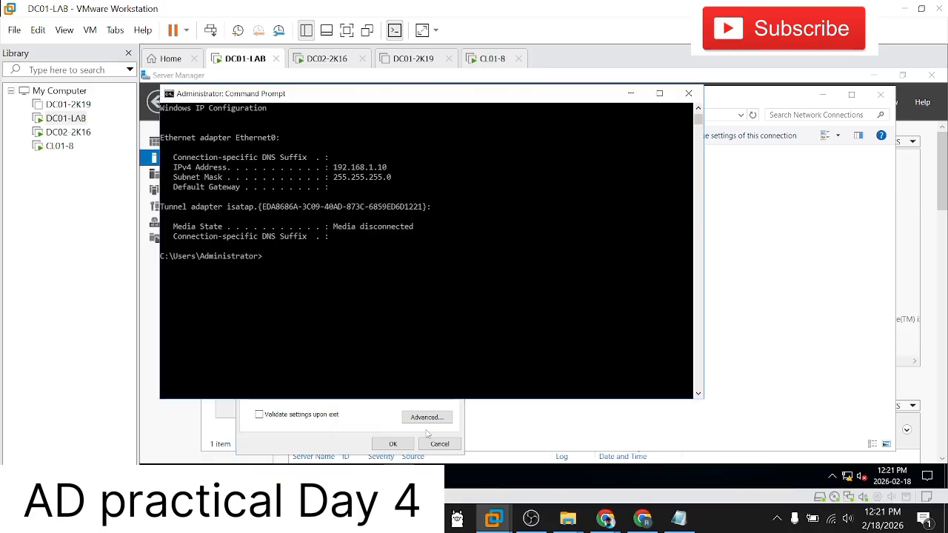
pyautogui.press('Up')
pyautogui.press('Up')
pyautogui.press('Return')
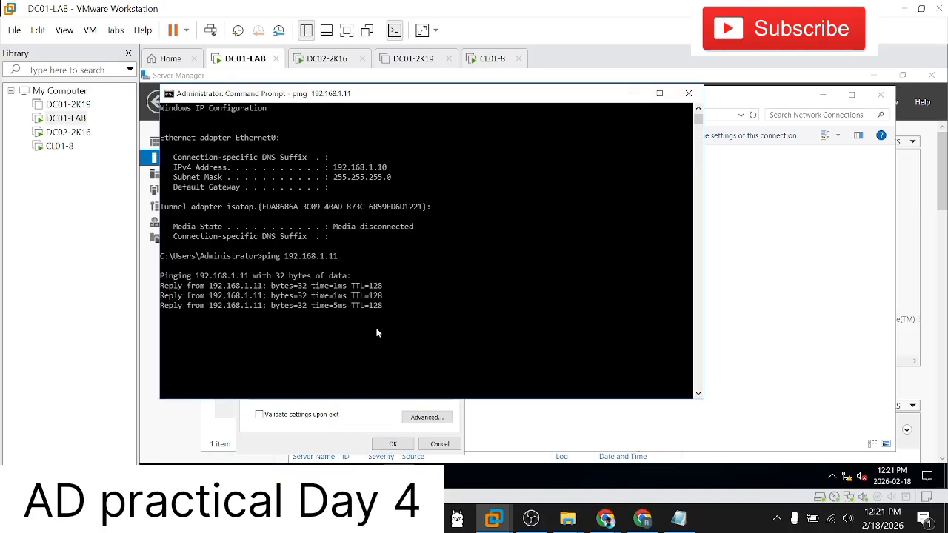
pyautogui.scroll(-2, 390, 318)
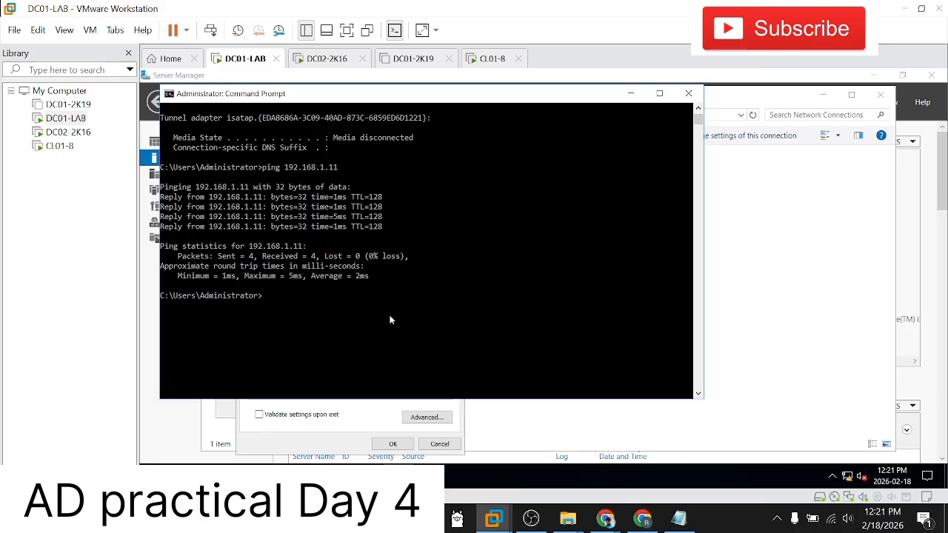
# Step: Return to CL01-8, close its Command Prompt and open the System information of This PC in a maximized window
pyautogui.click(59, 146)
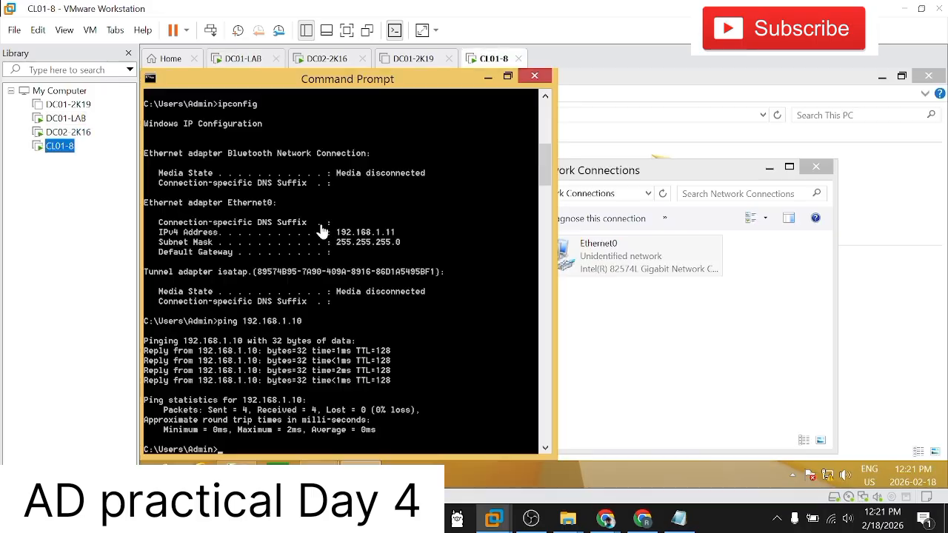
pyautogui.click(535, 77)
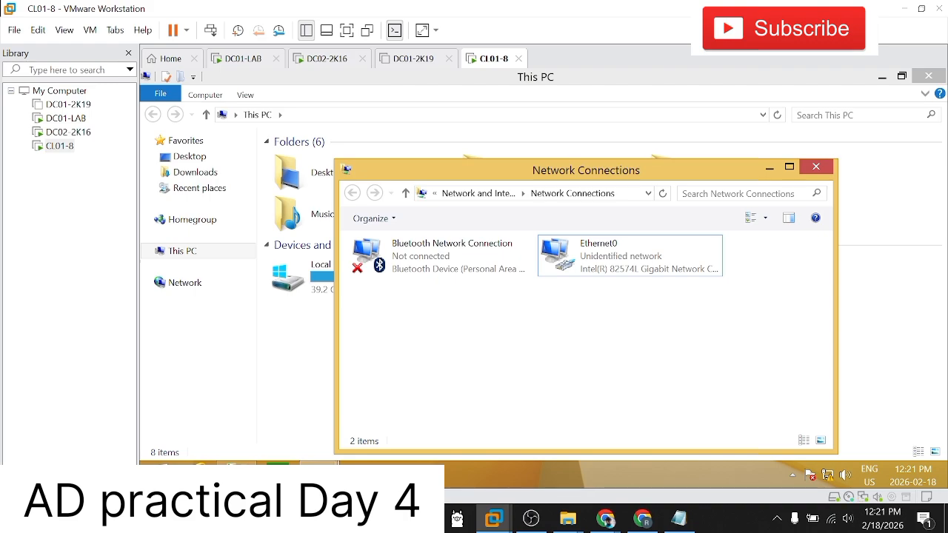
pyautogui.click(237, 474)
pyautogui.rightClick(237, 475)
pyautogui.click(484, 395)
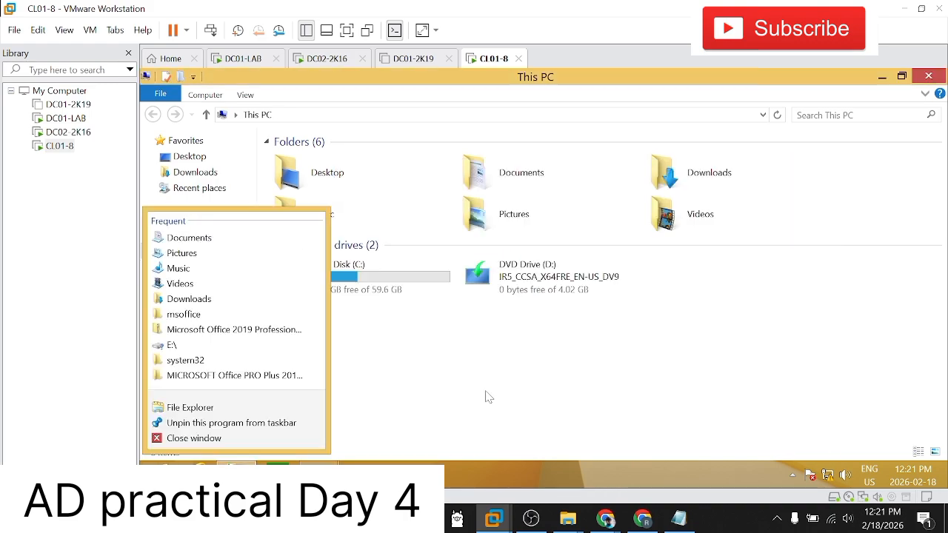
pyautogui.rightClick(184, 253)
pyautogui.click(215, 419)
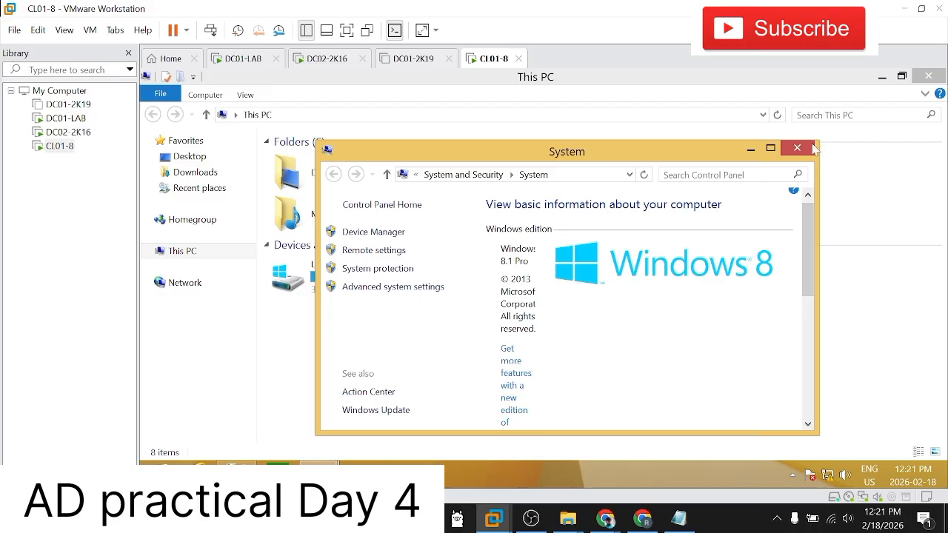
pyautogui.click(770, 148)
pyautogui.scroll(-1, 560, 342)
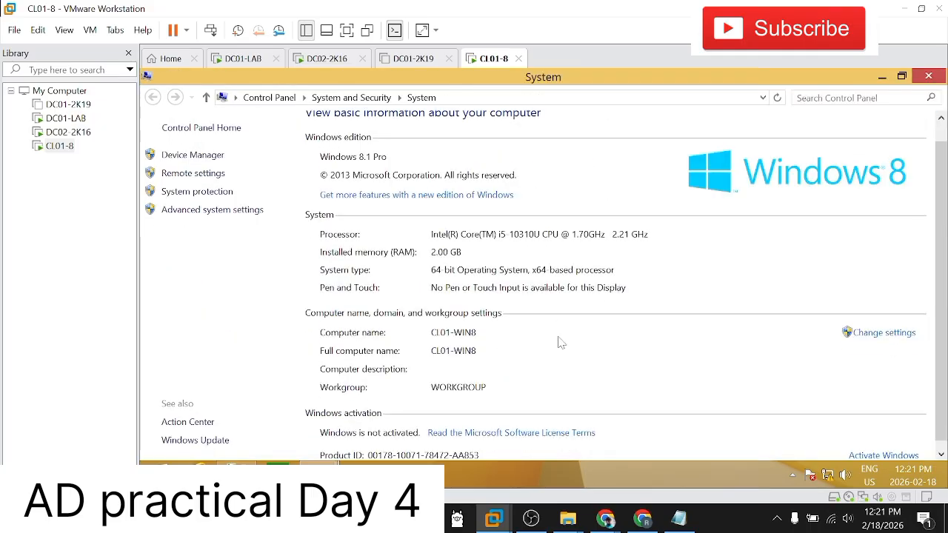
# Step: Open the computer name settings on CL01-8, look through the System Properties pages, and open and cancel the Network ID wizard
pyautogui.click(876, 337)
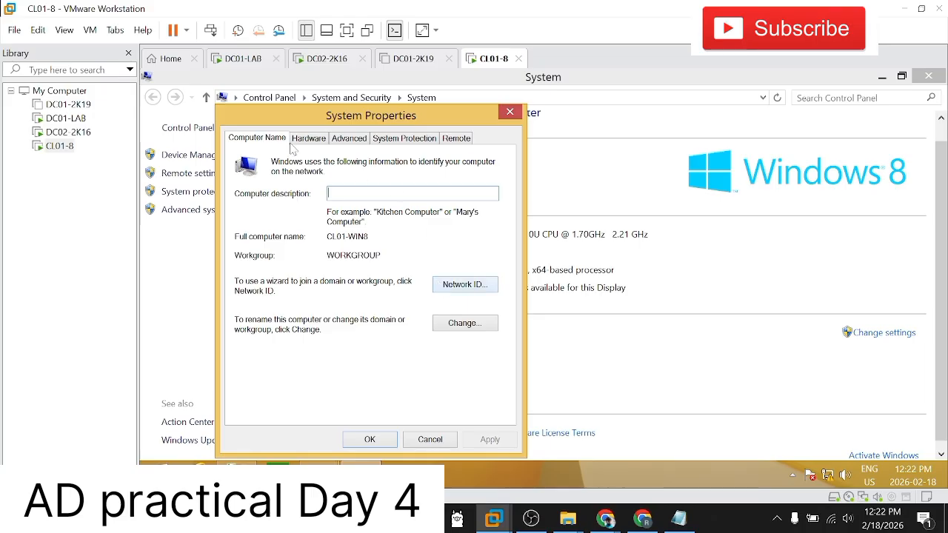
pyautogui.click(301, 140)
pyautogui.click(346, 139)
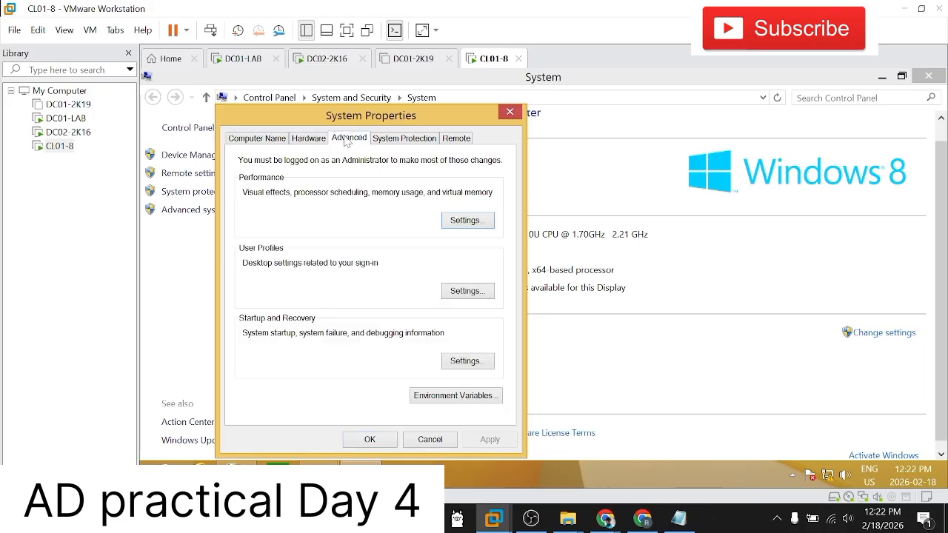
pyautogui.click(399, 141)
pyautogui.click(456, 139)
pyautogui.click(258, 138)
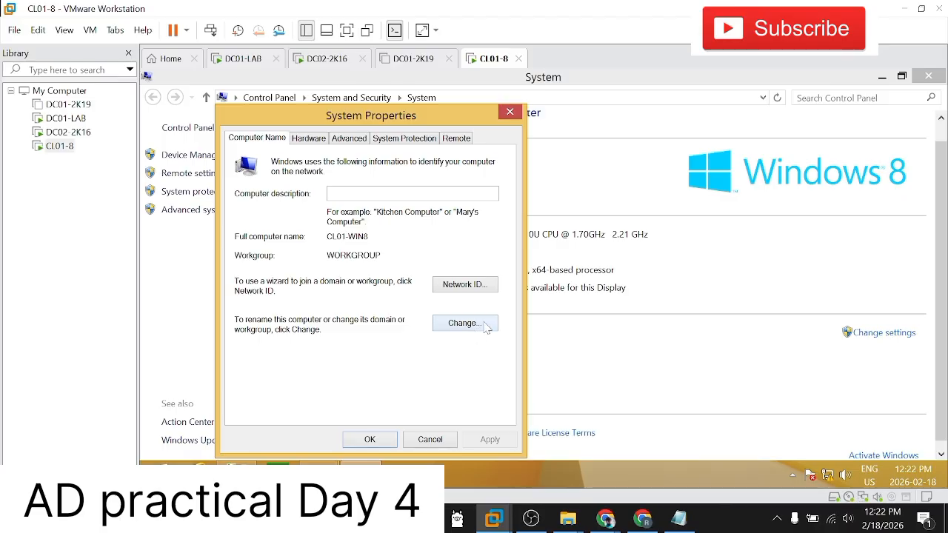
pyautogui.click(485, 288)
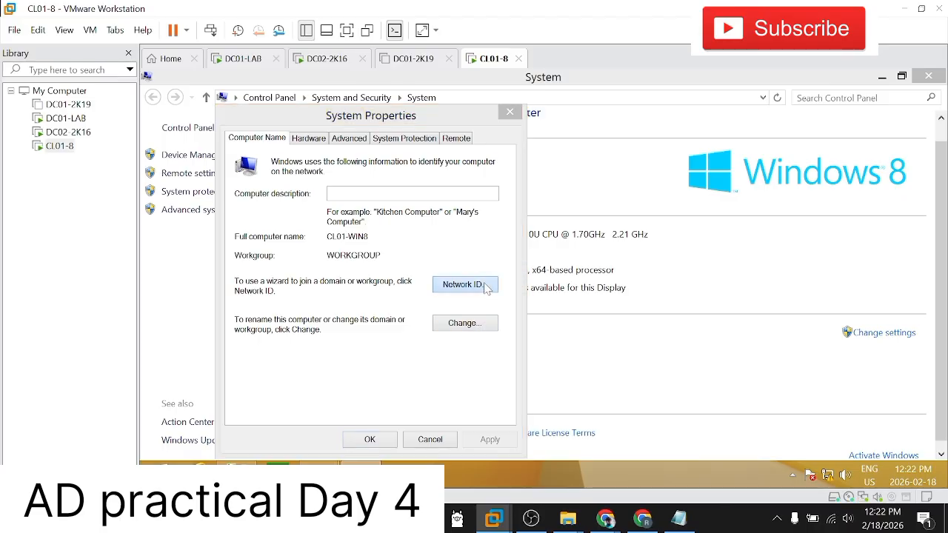
pyautogui.click(644, 442)
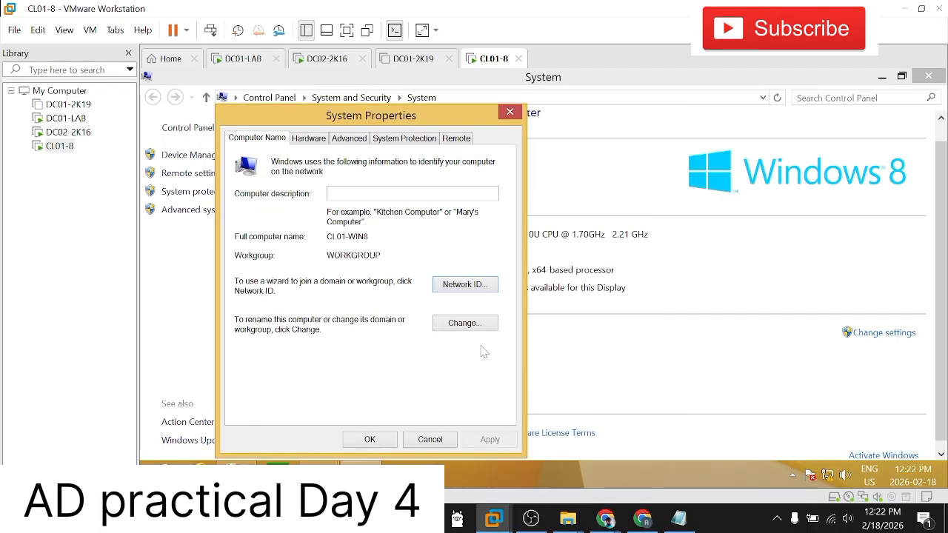
# Step: Change CL01-8's membership from workgroup to the domain microsoft.com and submit the change
pyautogui.click(467, 323)
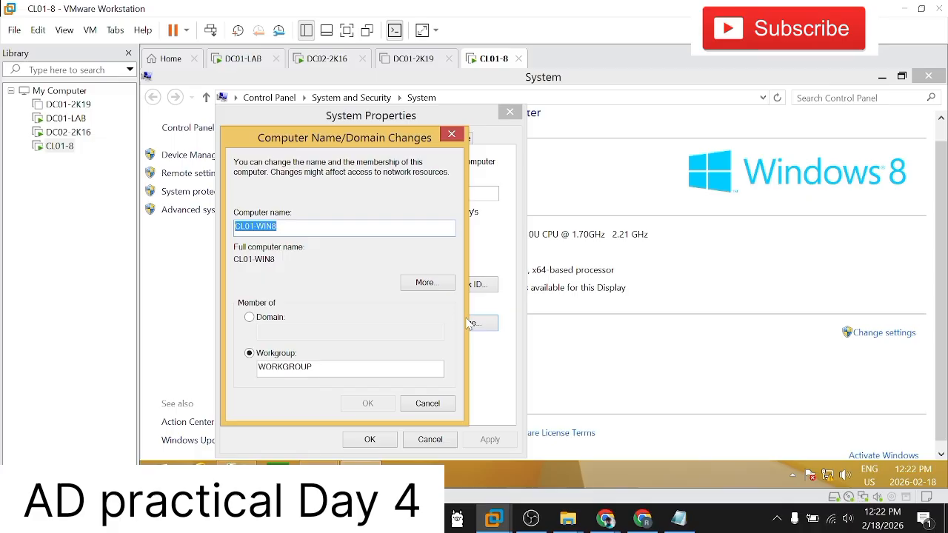
pyautogui.click(249, 317)
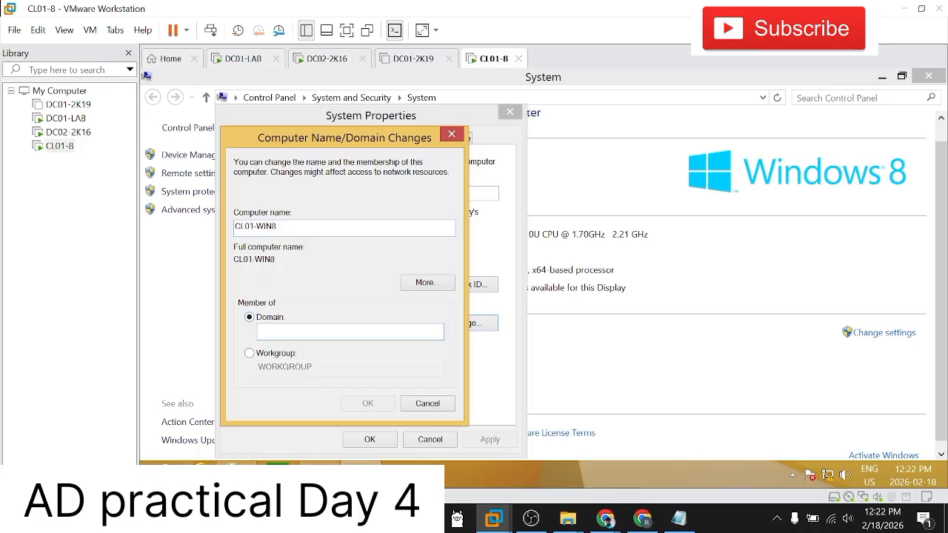
pyautogui.write('mi')
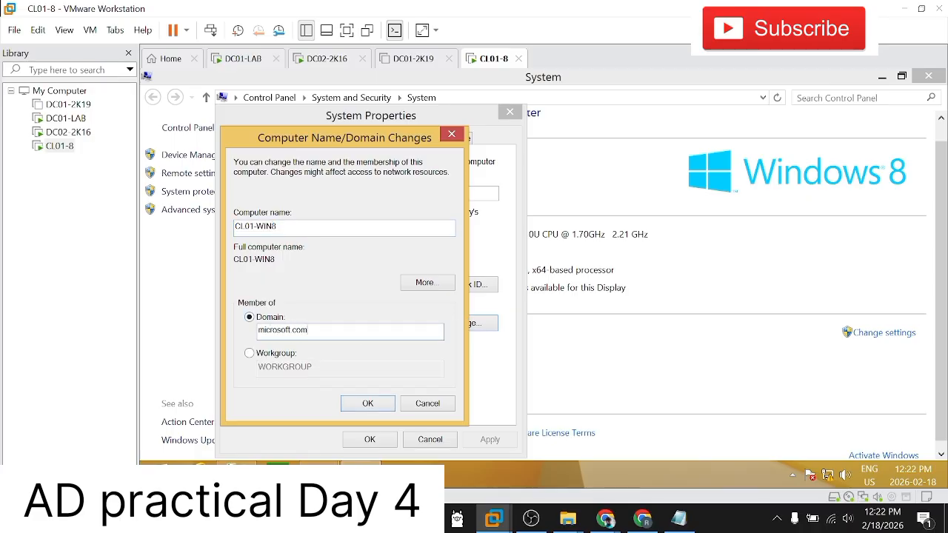
pyautogui.write('crosoft.com')
pyautogui.click(345, 401)
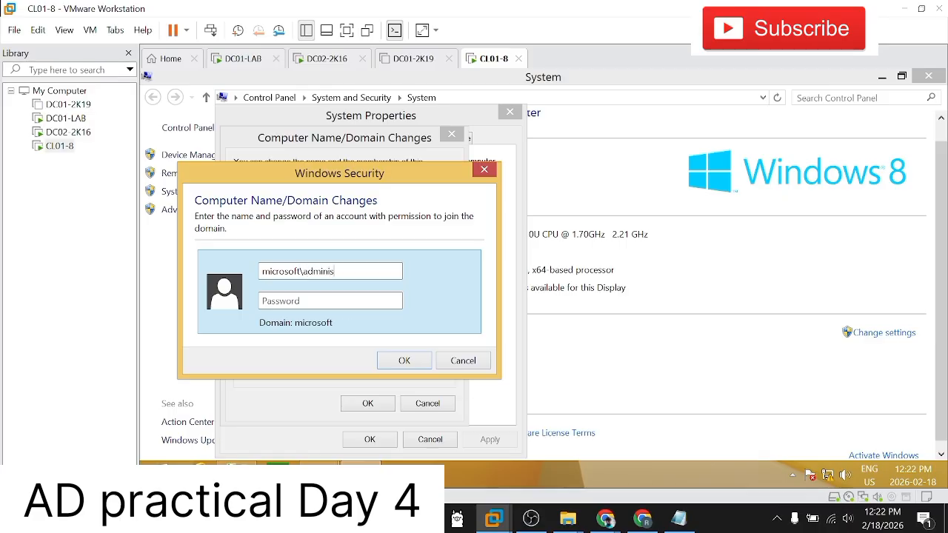
# Step: Authorize the domain join with the microsoft\administrator account, entering and correcting the account password
pyautogui.write('tor')
pyautogui.press('Tab')
pyautogui.write('P@')
pyautogui.write('•••••')
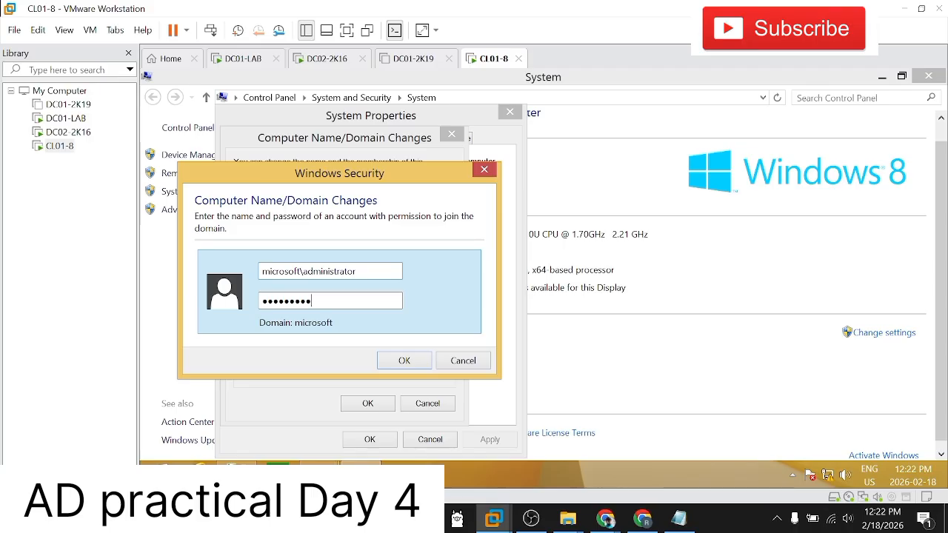
pyautogui.hotkey('ctrl', 'a')
pyautogui.press('BackSpace')
pyautogui.write('P@')
pyautogui.hotkey('ctrl', 'a')
pyautogui.write('•')
pyautogui.click(402, 360)
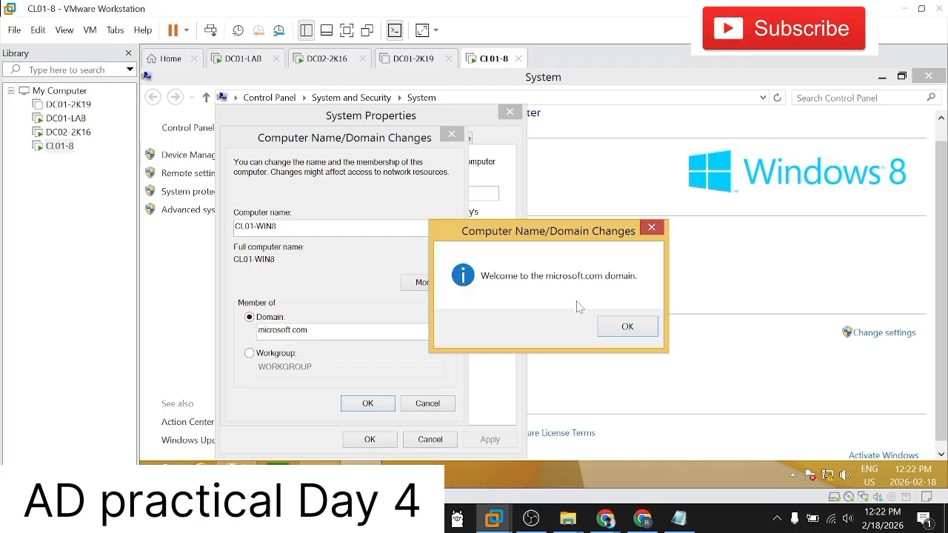
# Step: Acknowledge the domain join messages, close System Properties and restart CL01-8 immediately
pyautogui.click(615, 330)
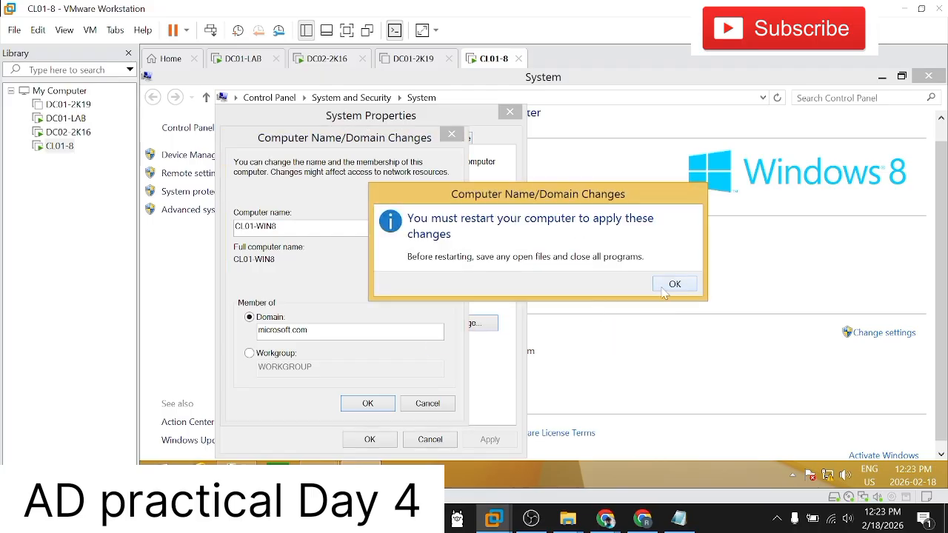
pyautogui.click(671, 287)
pyautogui.click(383, 443)
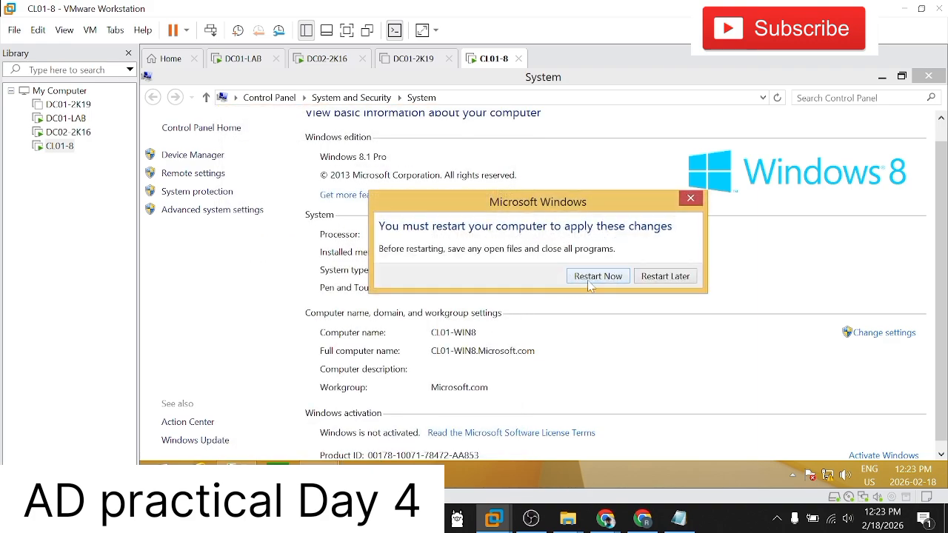
pyautogui.click(590, 284)
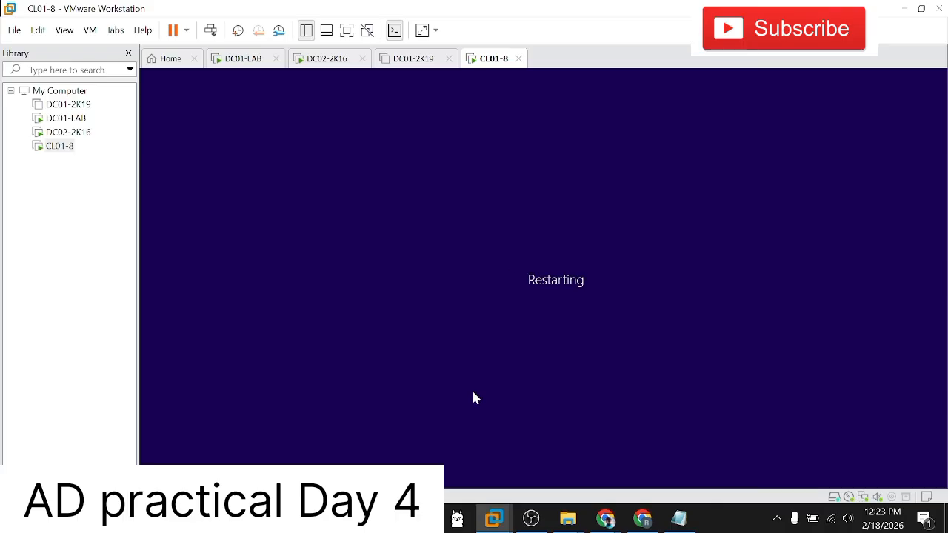
# Step: Switch to DC02-2K16, enter and re-enter the built-in Administrator password, submit it and release input from the virtual machine
pyautogui.click(72, 133)
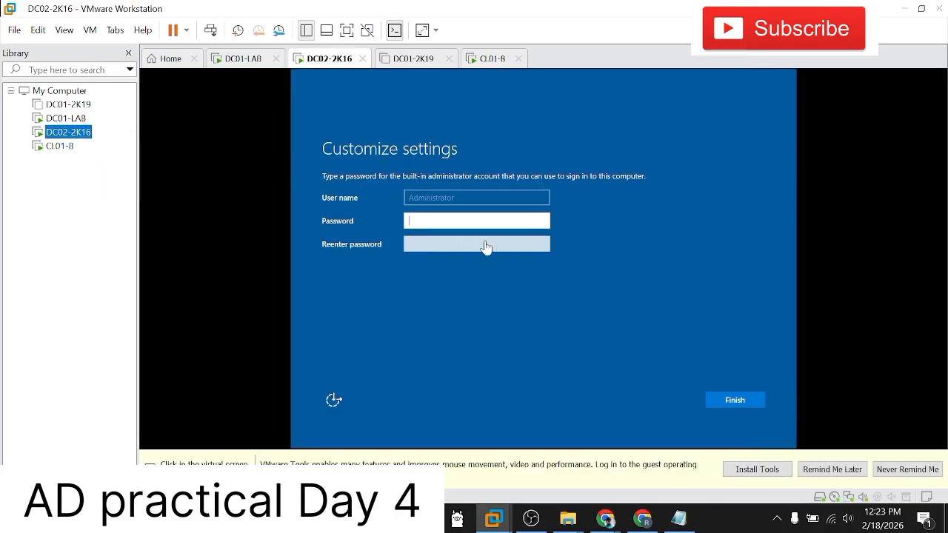
pyautogui.click(488, 222)
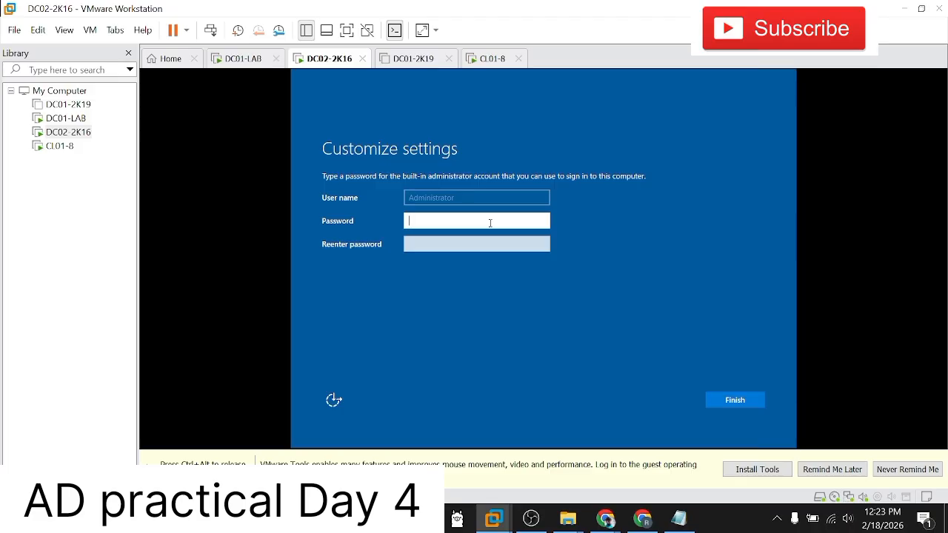
pyautogui.write('•••••••••')
pyautogui.press('Tab')
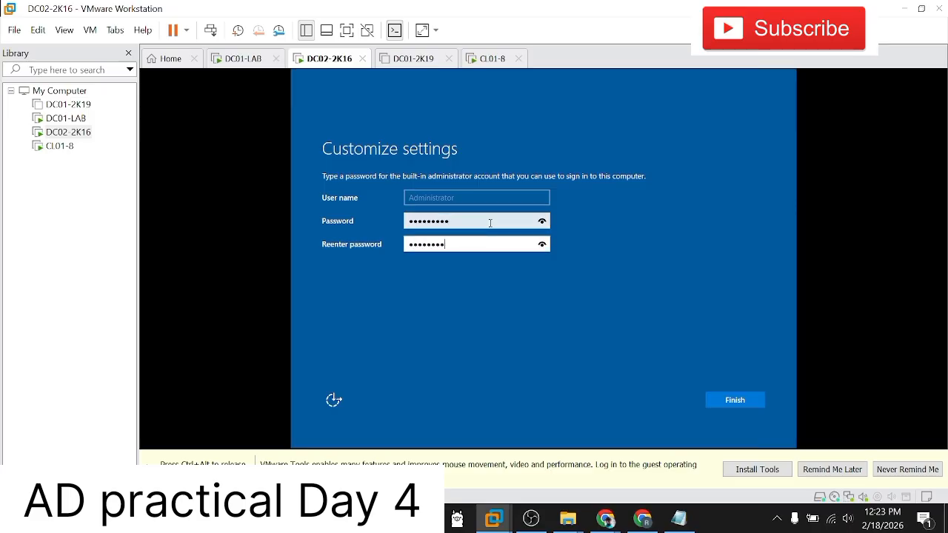
pyautogui.press('Return')
pyautogui.hotkey('ctrl', 'alt')
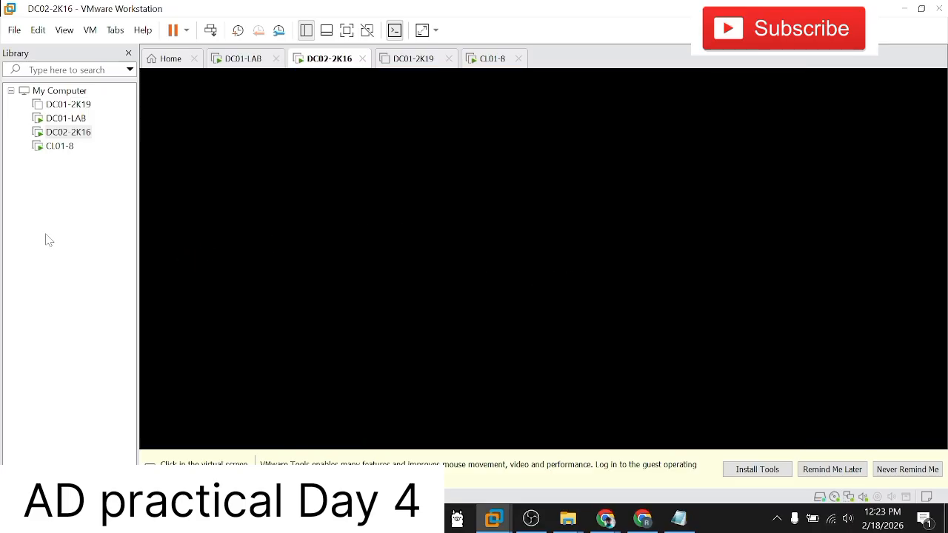
# Step: Switch to DC01-LAB, minimize its Command Prompt and confirm the Ethernet0 IPv4 properties
pyautogui.click(64, 118)
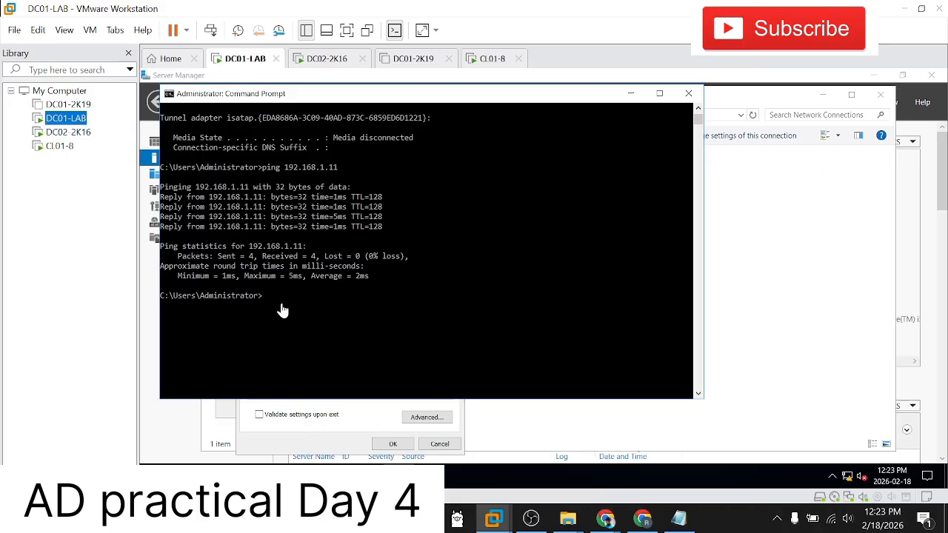
pyautogui.click(630, 93)
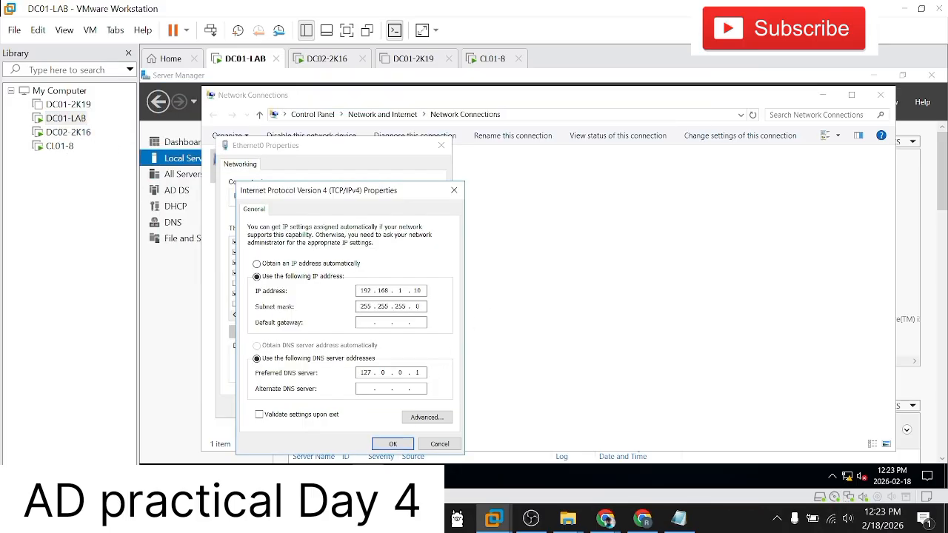
pyautogui.click(393, 443)
# Step: Bring up Active Directory Users and Computers on DC01-LAB, expand Microsoft.com and examine the Computers container
pyautogui.moveTo(310, 461)
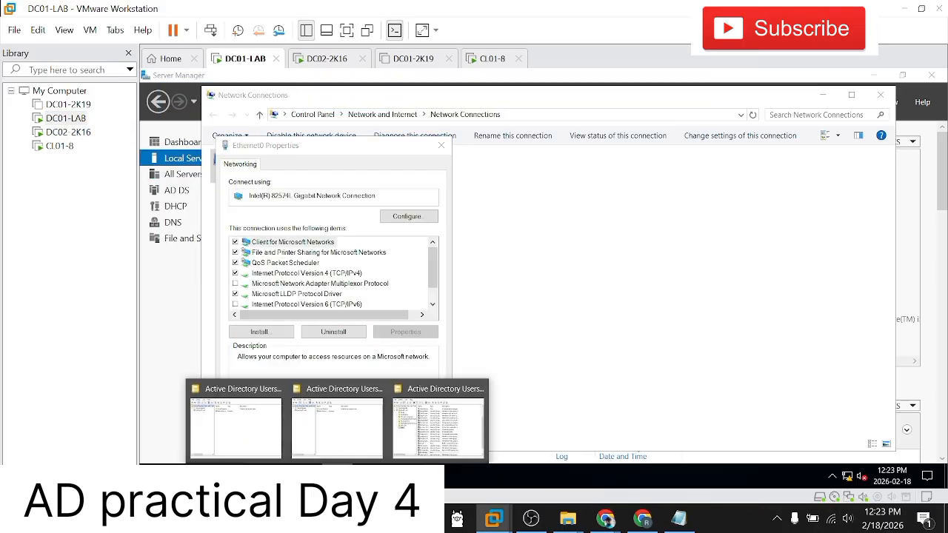
pyautogui.click(314, 427)
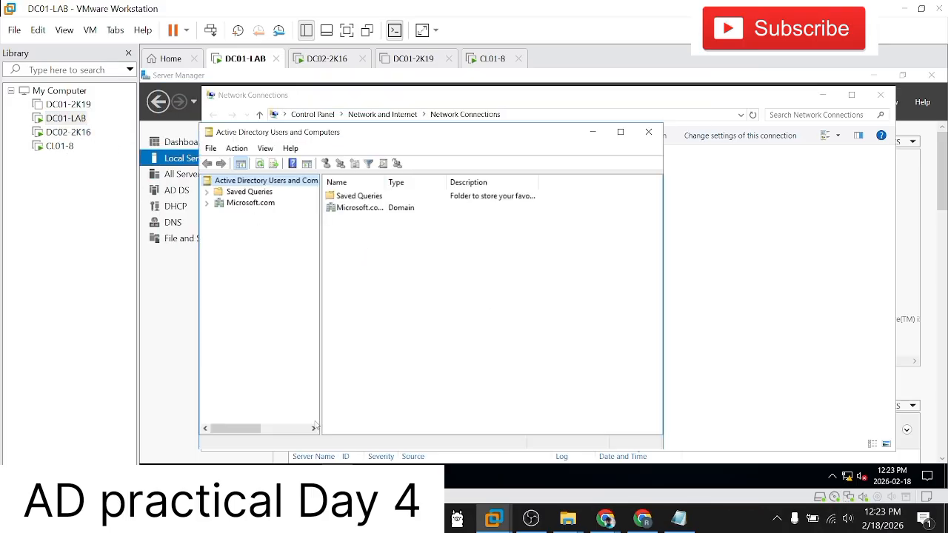
pyautogui.click(206, 202)
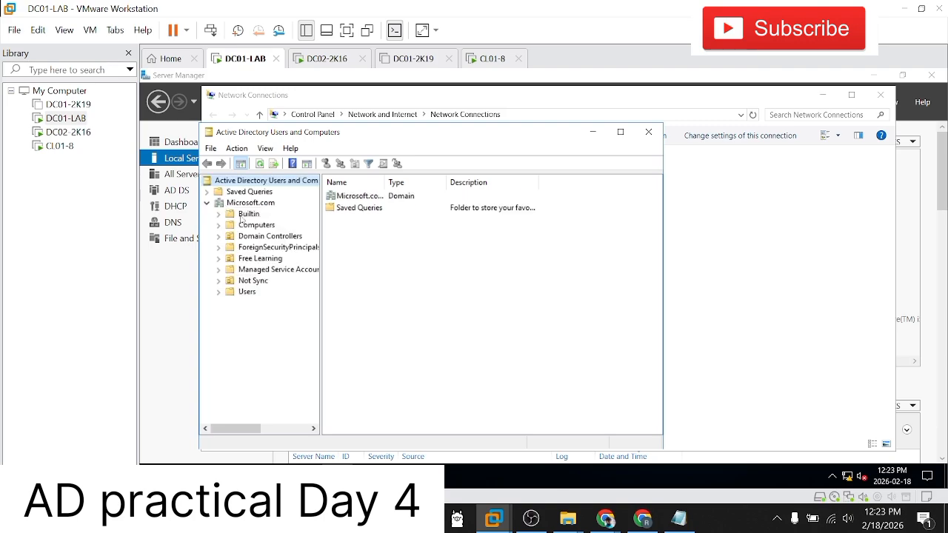
pyautogui.click(247, 225)
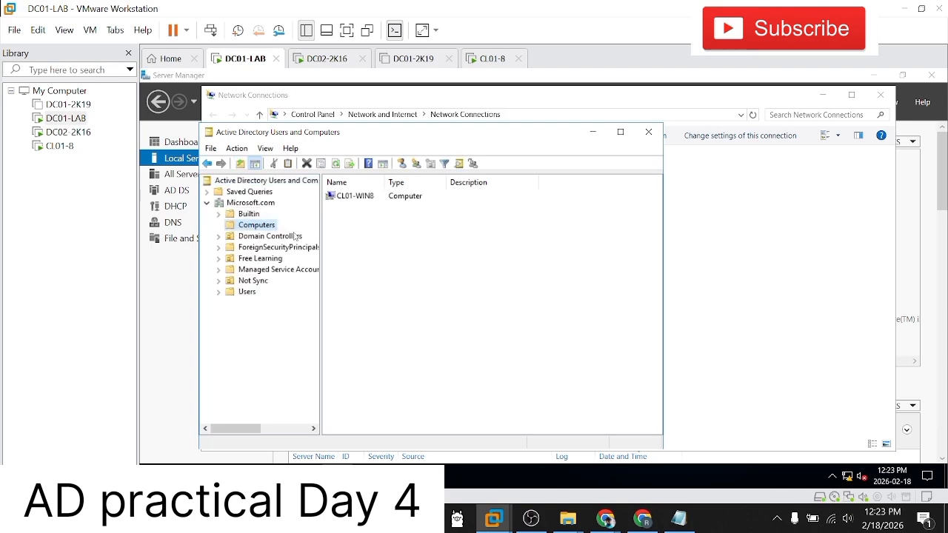
# Step: Review the general properties of the CL01-WIN8 computer account and close them
pyautogui.doubleClick(362, 201)
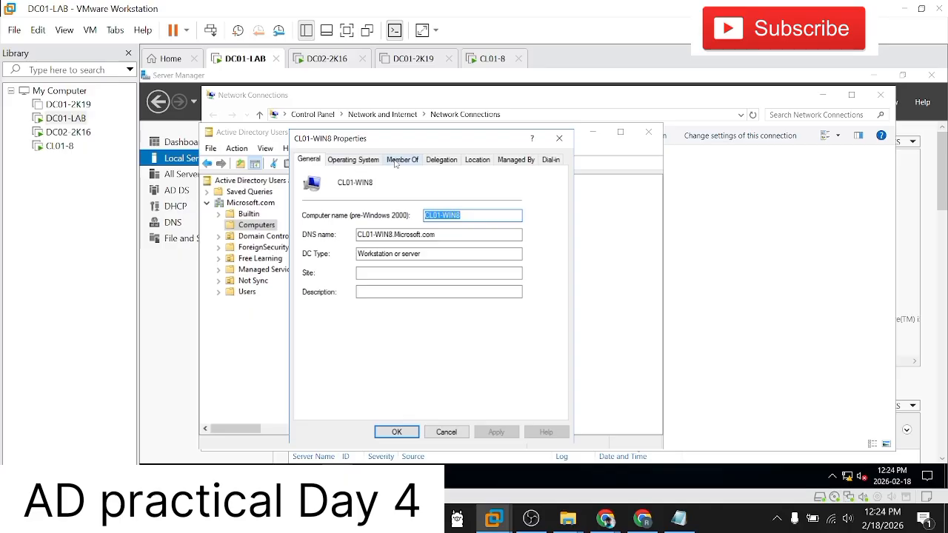
pyautogui.click(559, 138)
# Step: Check the restart of CL01-8 and switch to the DC02-2K16 virtual machine
pyautogui.click(59, 146)
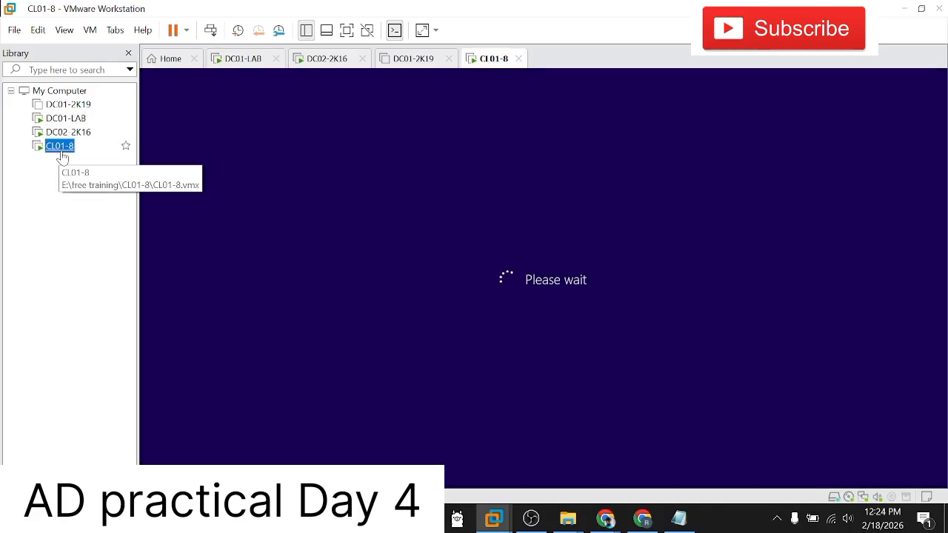
pyautogui.click(74, 133)
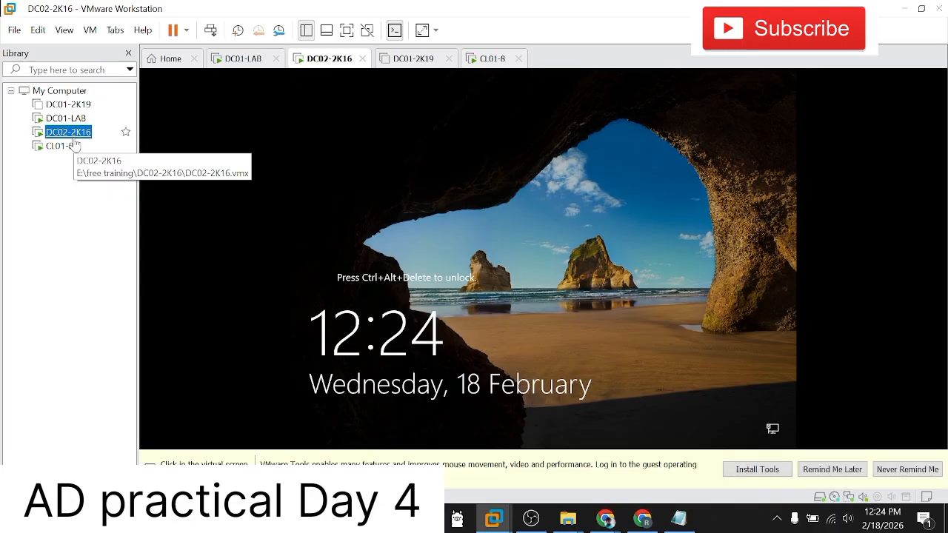
pyautogui.rightClick(74, 138)
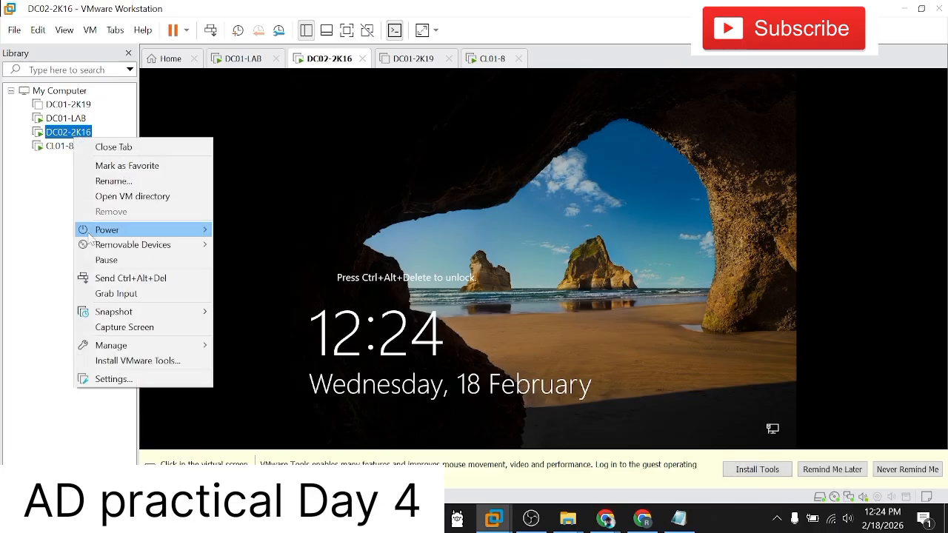
pyautogui.moveTo(91, 233)
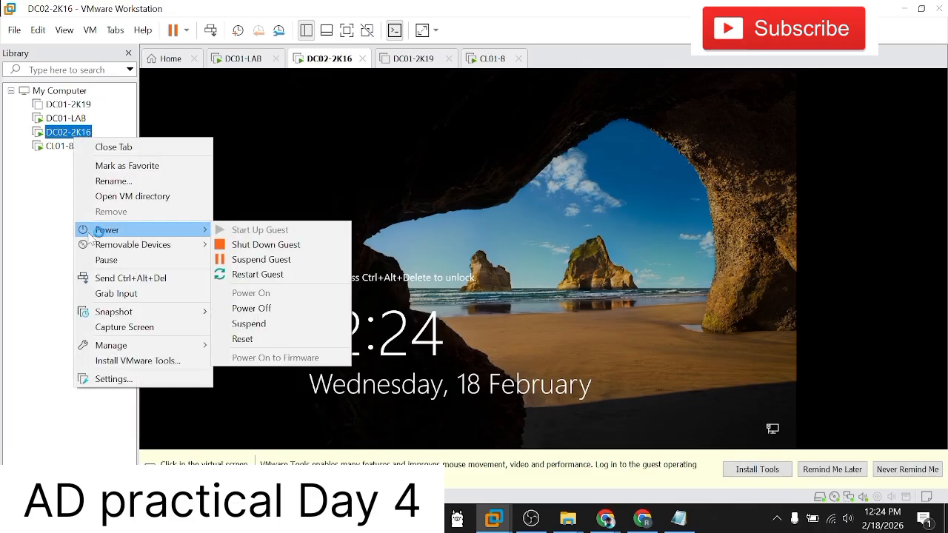
pyautogui.click(27, 259)
# Step: Unlock DC02-2K16, sign in as Administrator with the account password and release input from the virtual machine
pyautogui.click(211, 29)
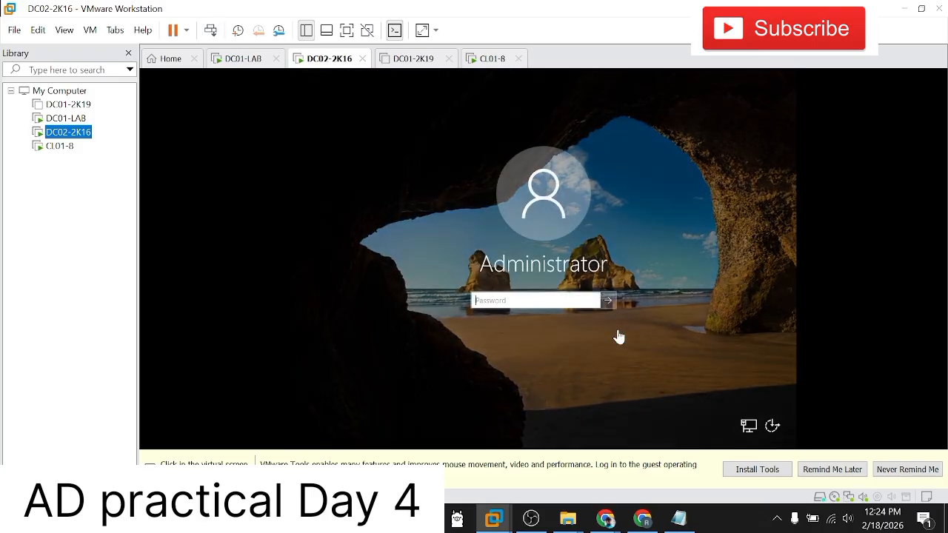
pyautogui.click(541, 303)
pyautogui.write('Pa')
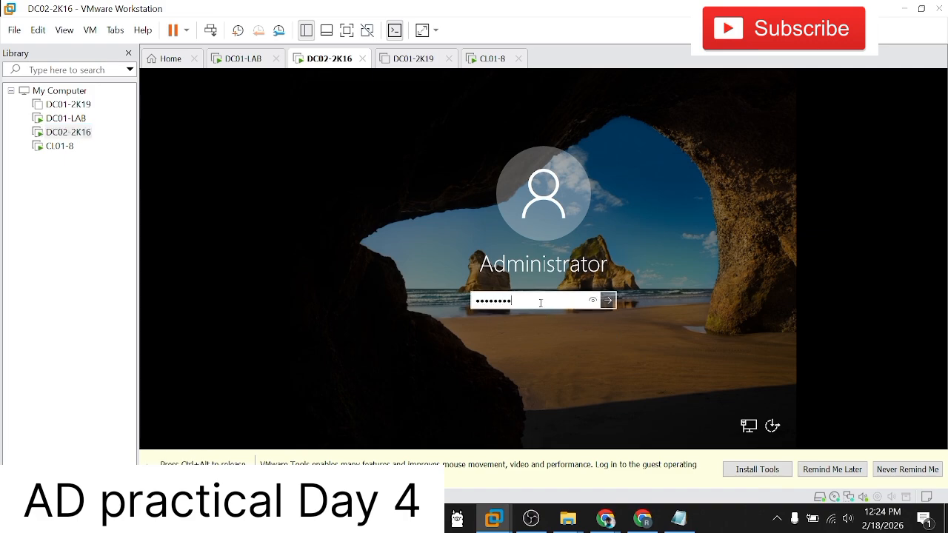
pyautogui.write('$$w0rd')
pyautogui.press('Return')
pyautogui.hotkey('ctrl', 'alt')
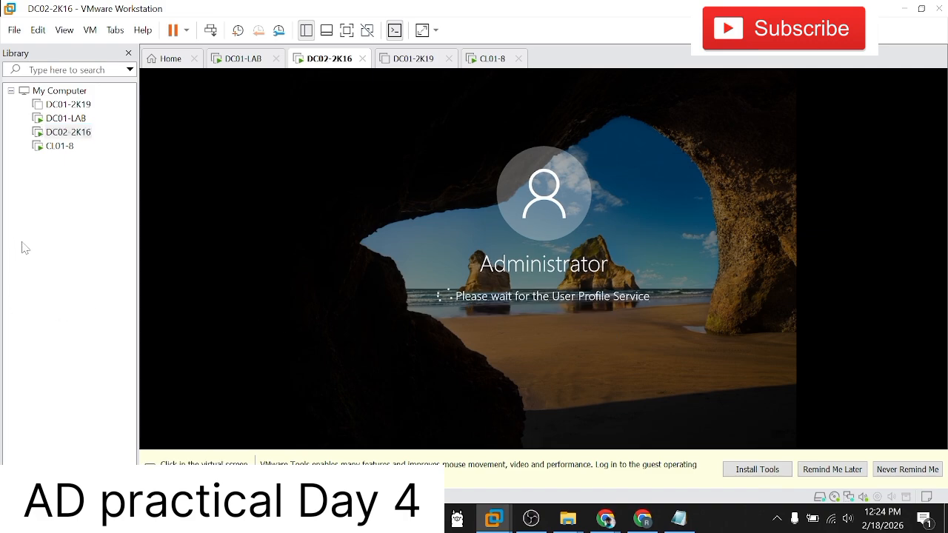
# Step: Switch to CL01-8, unlock it and choose to sign in as another user
pyautogui.click(60, 147)
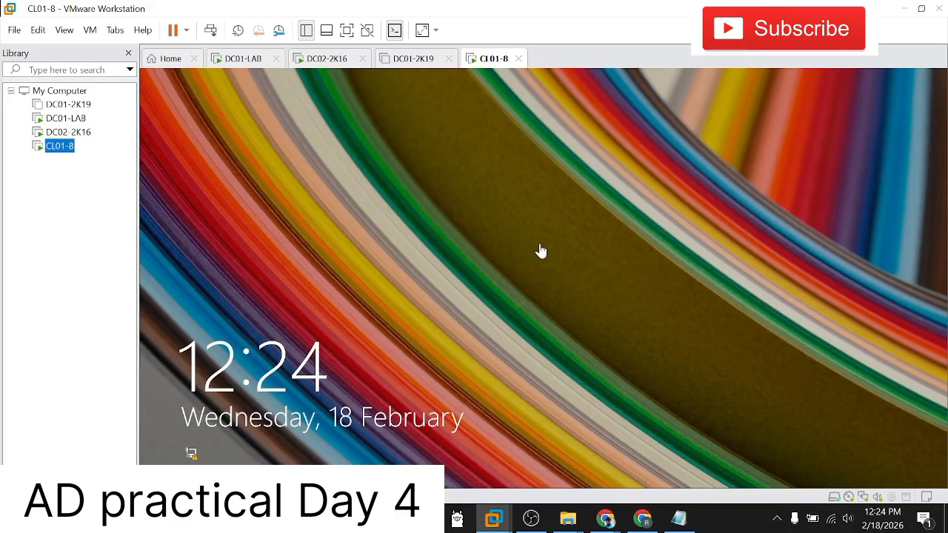
pyautogui.click(212, 32)
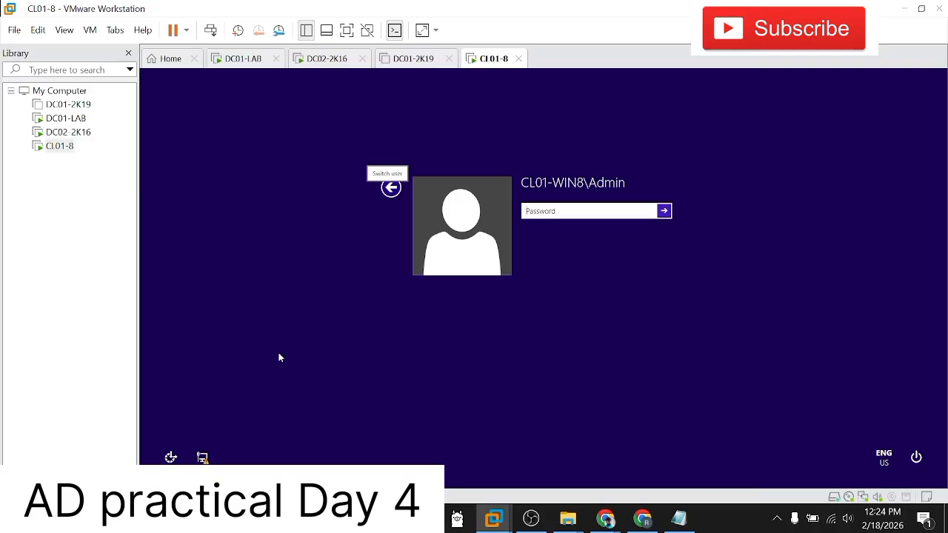
pyautogui.click(391, 187)
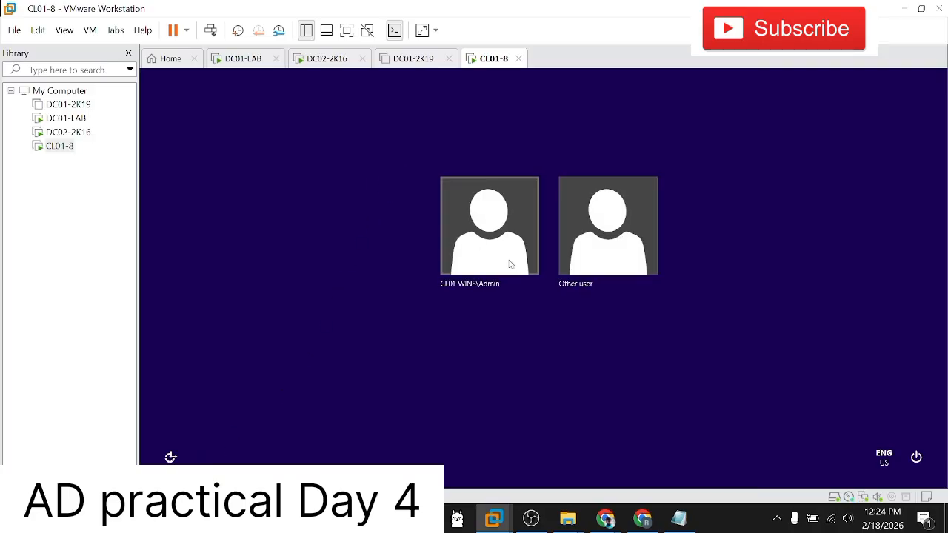
pyautogui.click(596, 277)
# Step: On DC01-LAB, look up the domain user's logon name in the account properties within the Users container of Microsoft.com
pyautogui.click(65, 118)
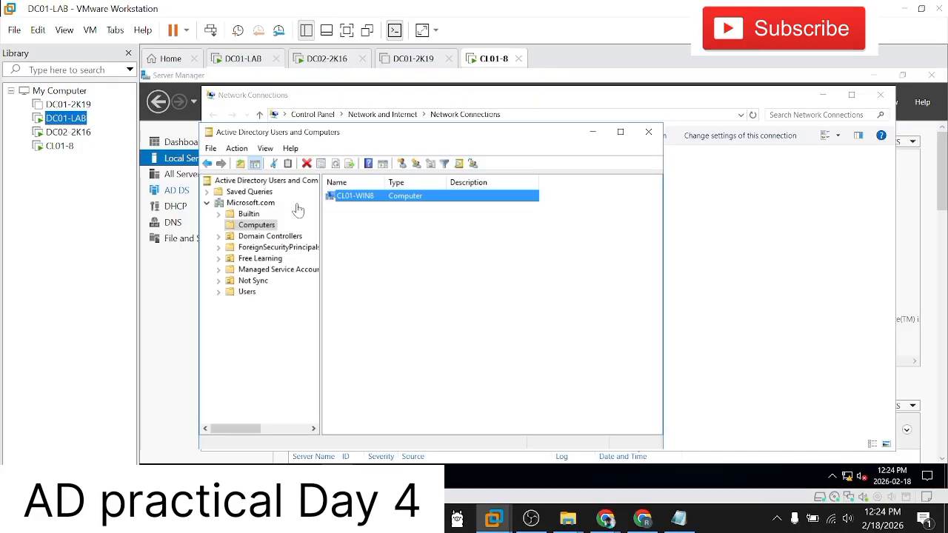
pyautogui.click(248, 293)
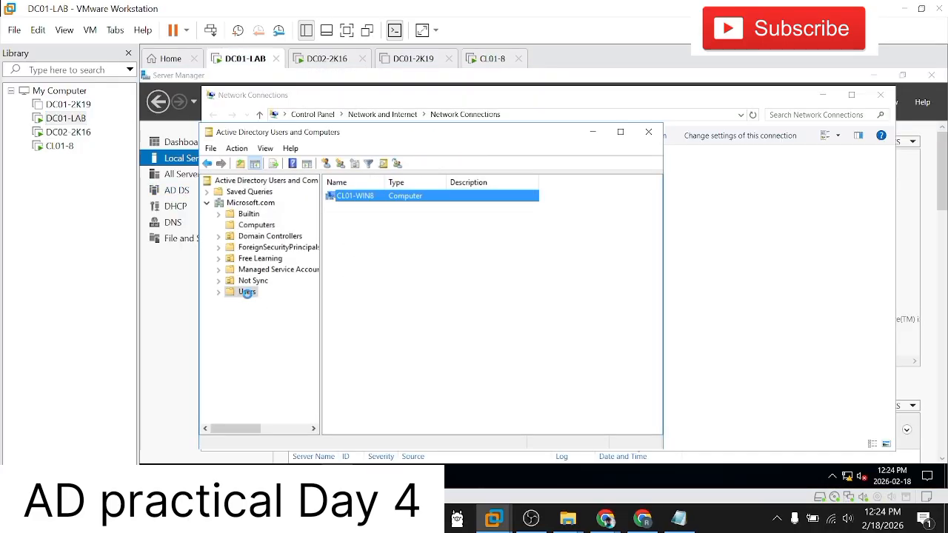
pyautogui.scroll(-1, 377, 307)
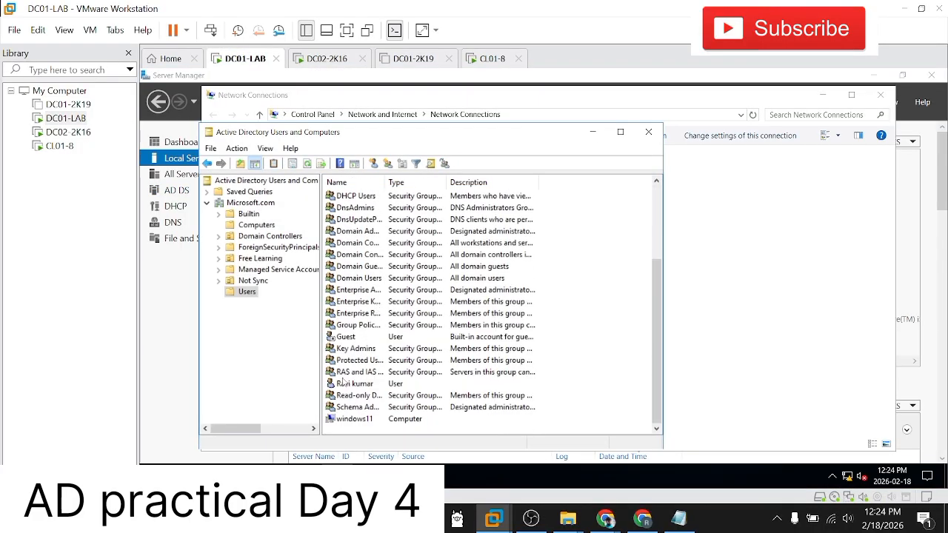
pyautogui.scroll(2, 374, 360)
pyautogui.scroll(1, 374, 361)
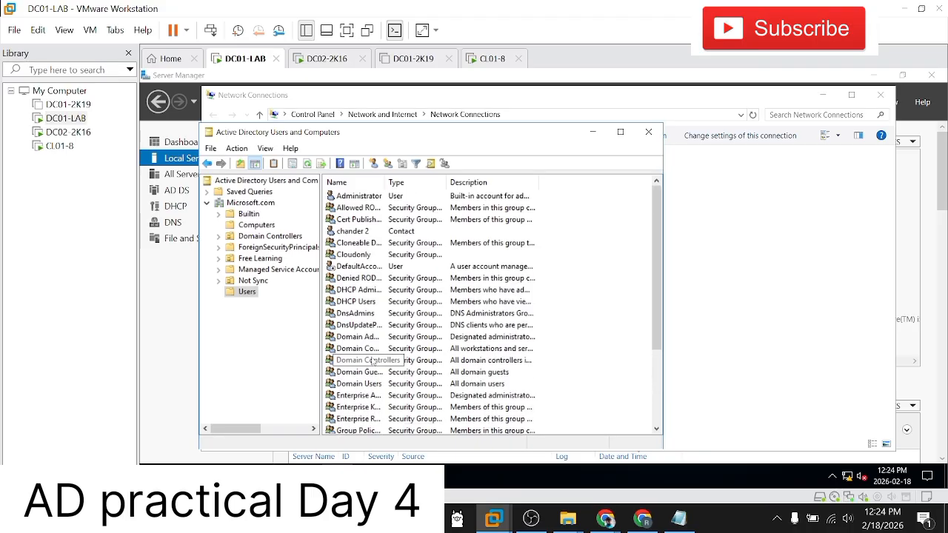
pyautogui.scroll(-3, 358, 241)
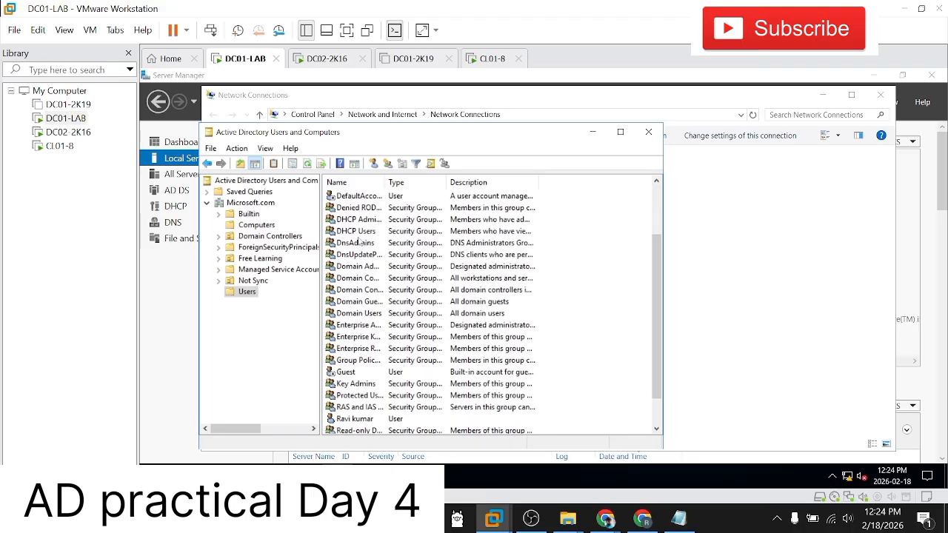
pyautogui.doubleClick(354, 385)
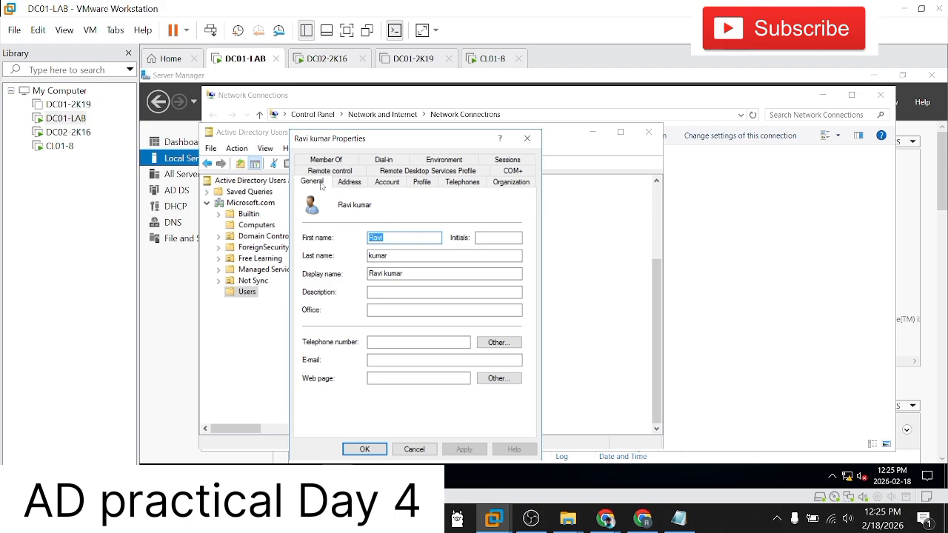
pyautogui.click(348, 182)
pyautogui.click(387, 182)
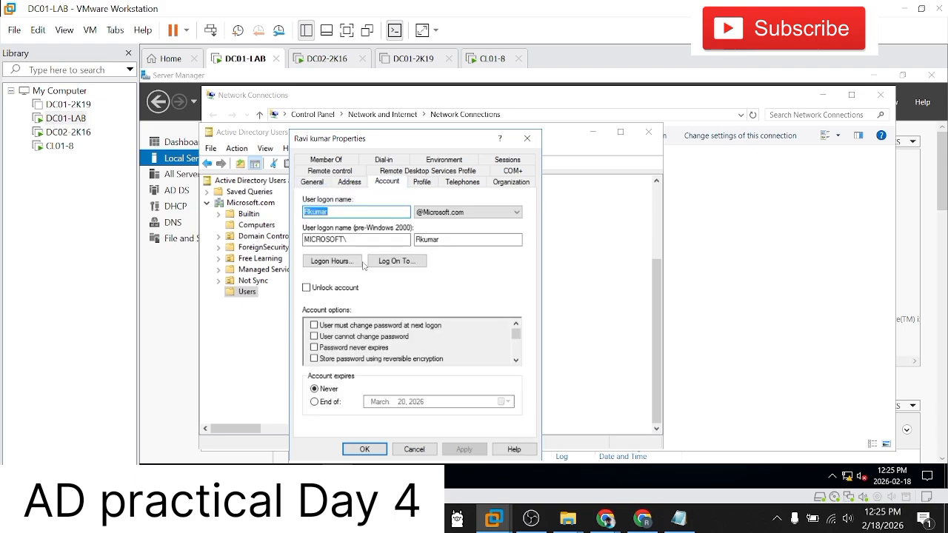
# Step: Return to CL01-8 and sign in to the MICROSOFT domain with the domain user's logon name and account password
pyautogui.click(66, 132)
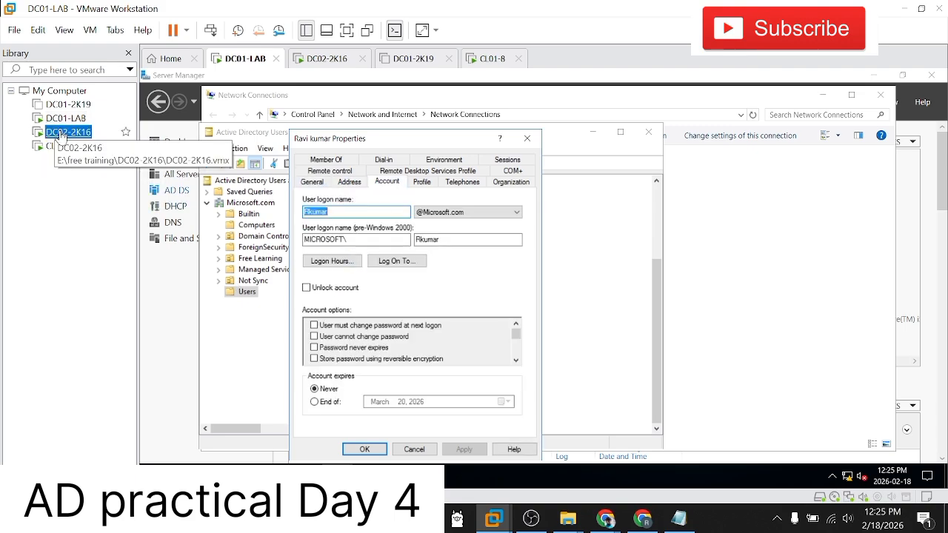
pyautogui.click(61, 149)
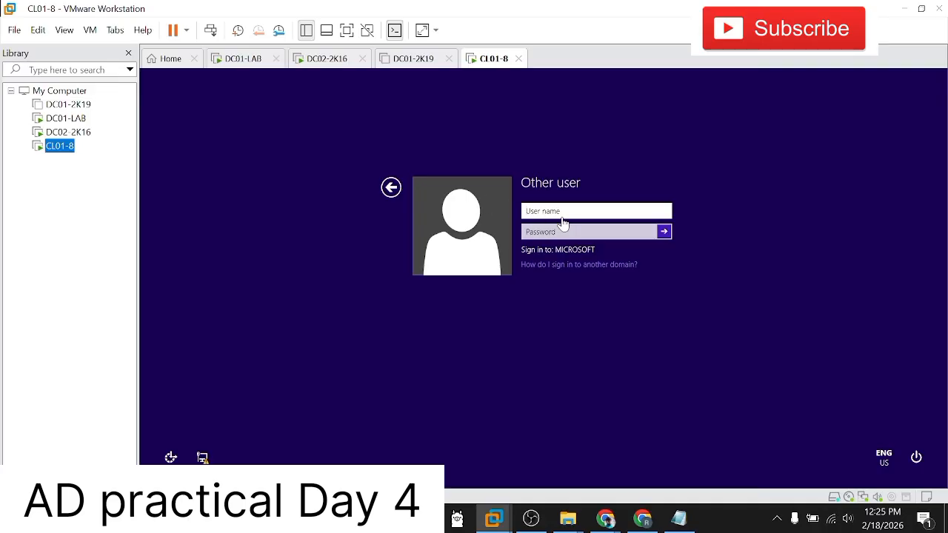
pyautogui.click(560, 216)
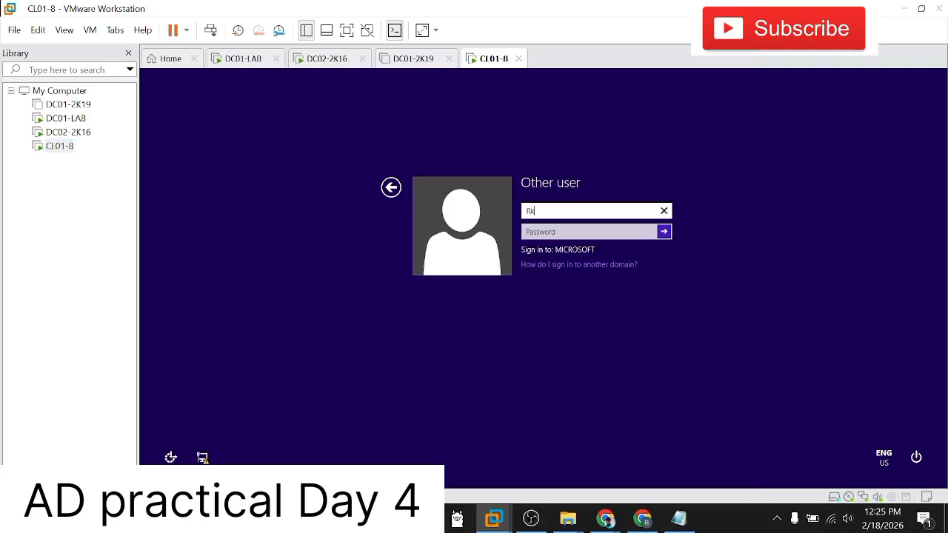
pyautogui.press('Tab')
pyautogui.write('Pa')
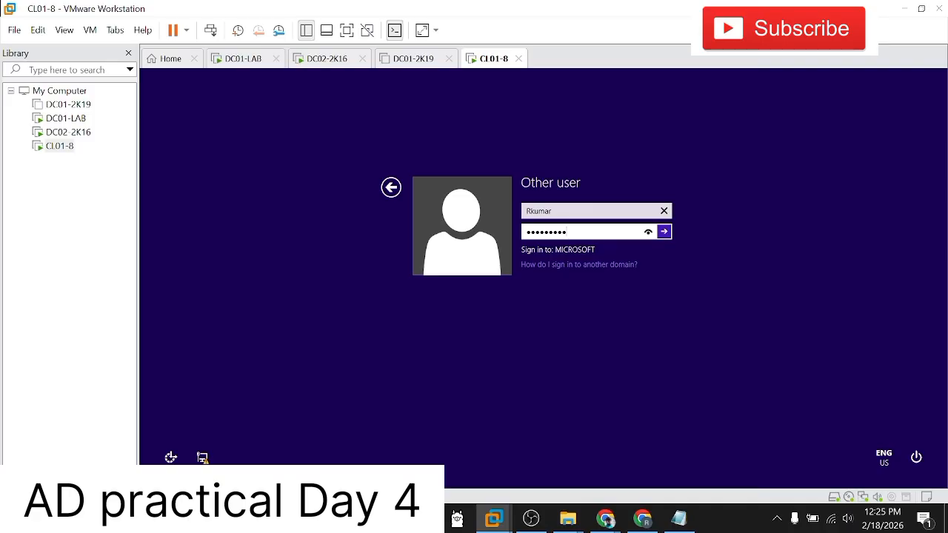
pyautogui.press('Return')
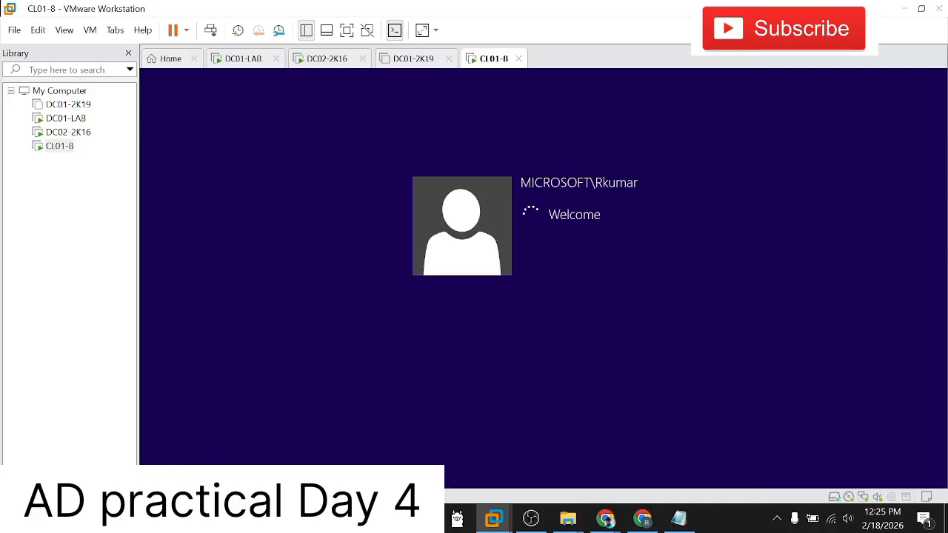
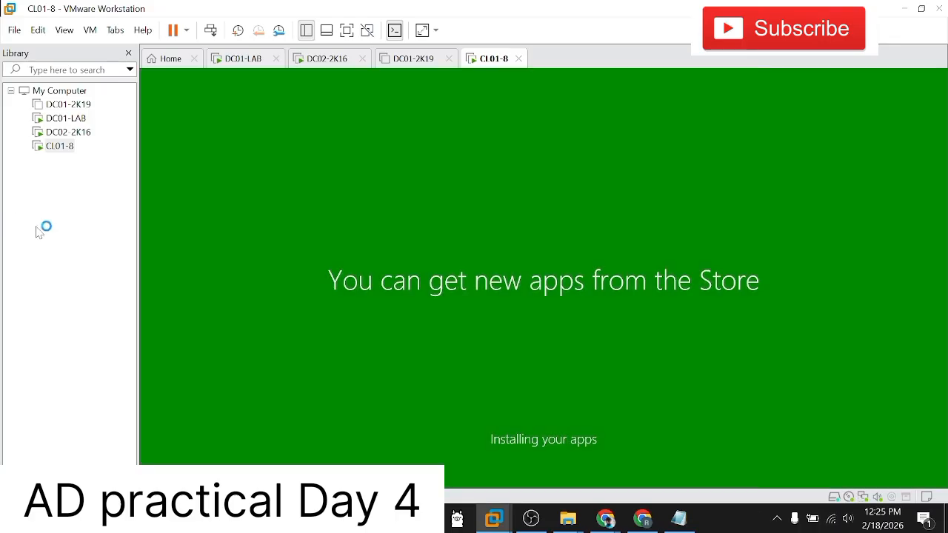
# Step: Switch to DC01-LAB, close the domain user's properties dialog and look through the Users container's entries
pyautogui.click(58, 146)
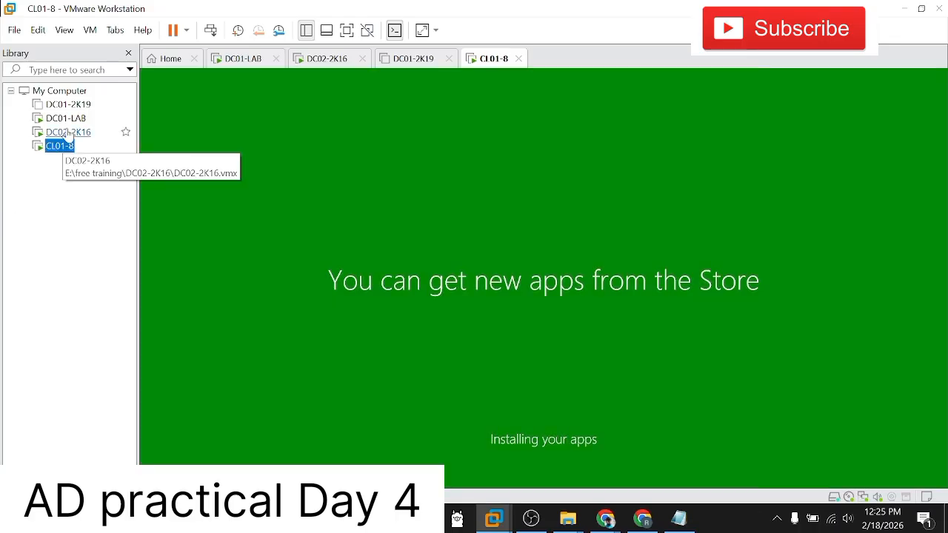
pyautogui.click(67, 132)
pyautogui.click(68, 123)
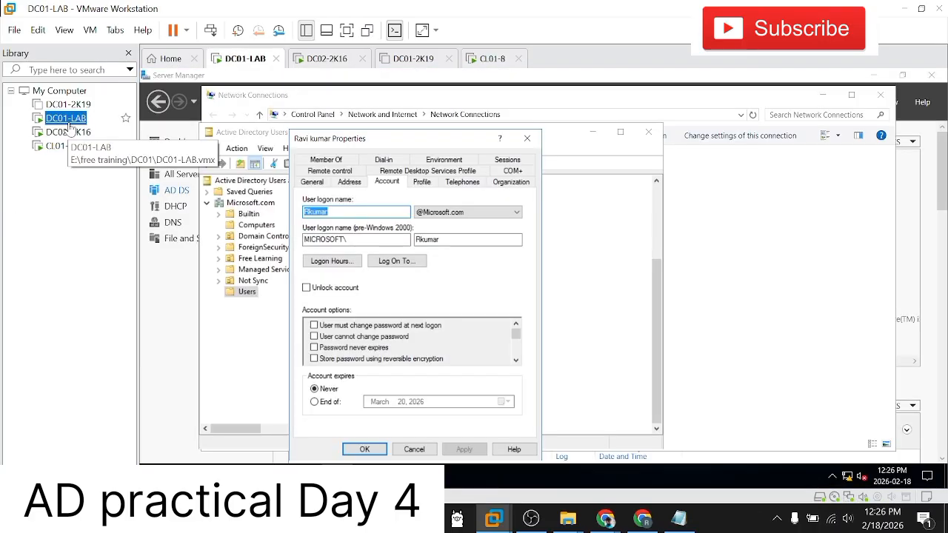
pyautogui.click(354, 452)
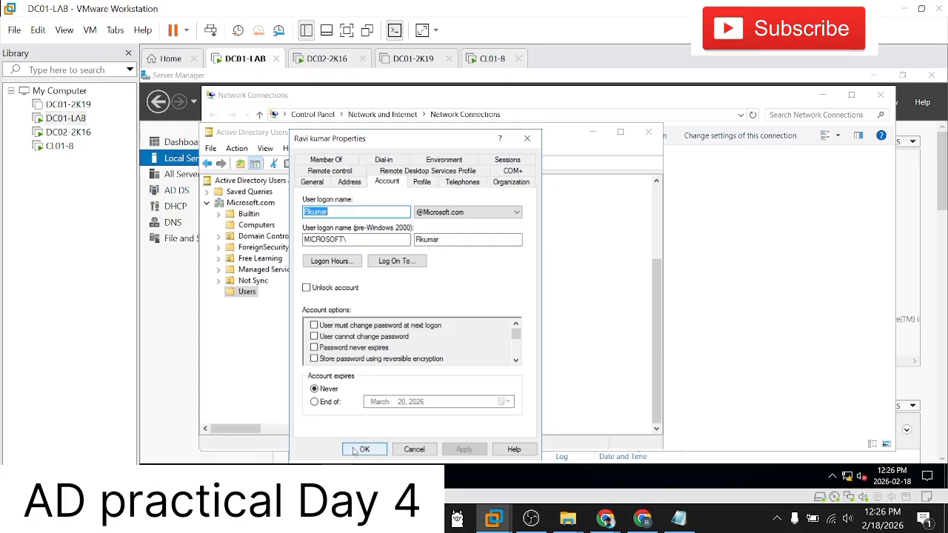
pyautogui.click(354, 452)
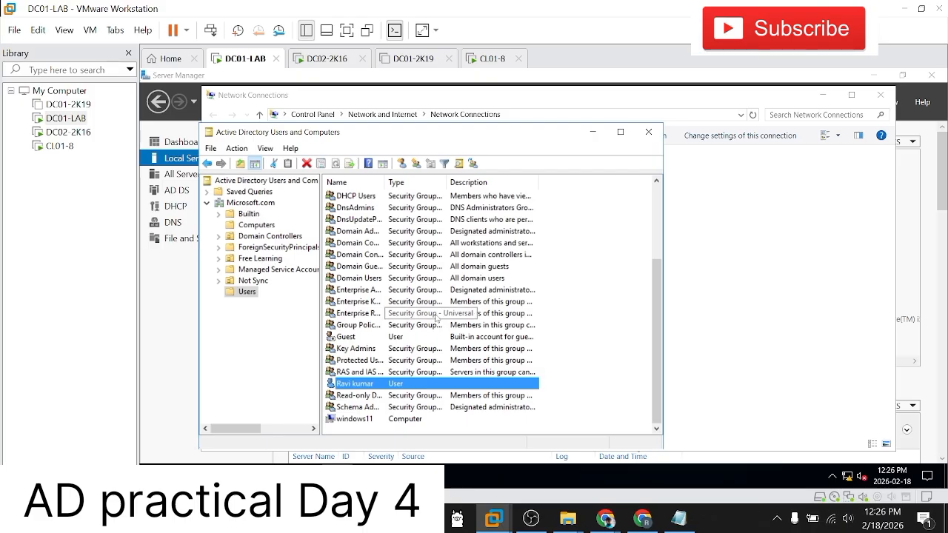
pyautogui.scroll(3, 435, 319)
pyautogui.scroll(-3, 435, 318)
pyautogui.scroll(3, 437, 318)
pyautogui.scroll(-3, 437, 319)
# Step: Switch to DC02-2K16 and bring up the Notepad topic list in an enlarged, non-maximized window over it
pyautogui.click(60, 147)
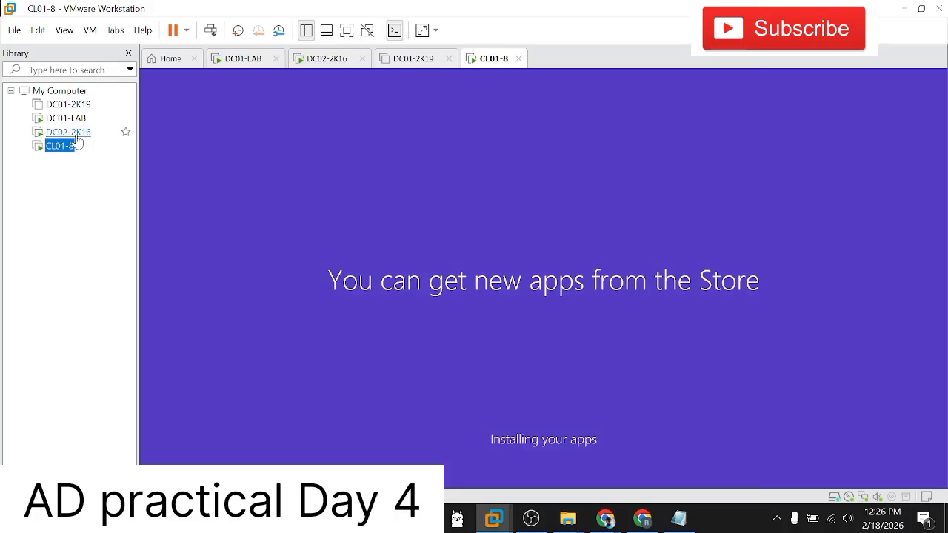
pyautogui.click(71, 132)
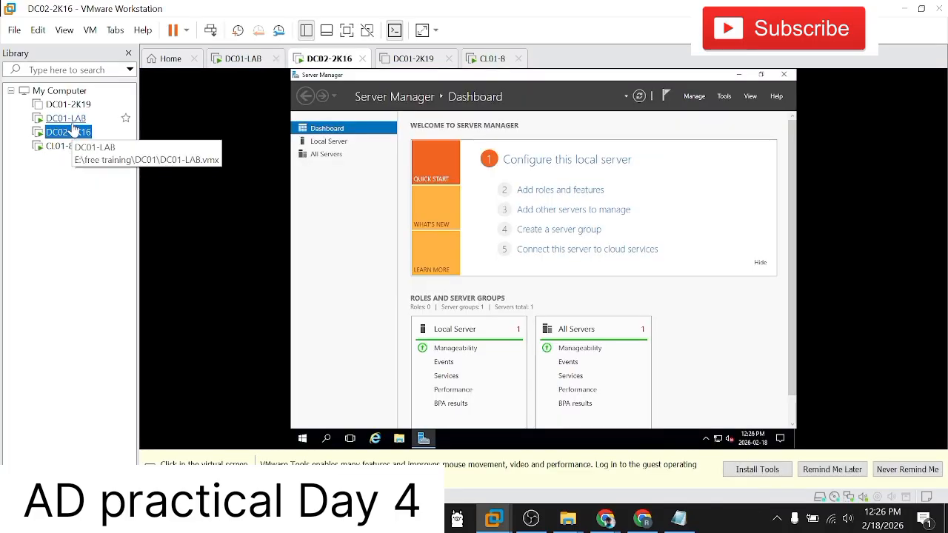
pyautogui.click(678, 518)
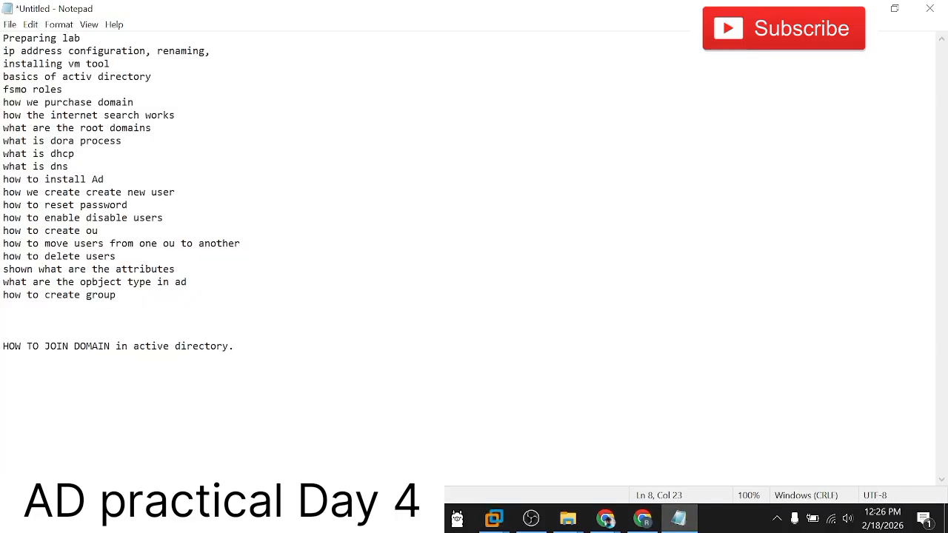
pyautogui.click(894, 8)
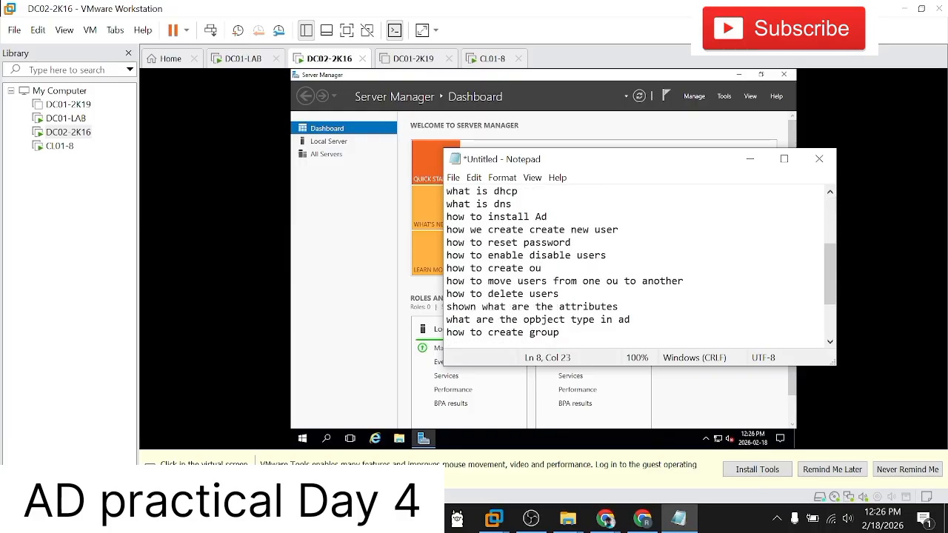
pyautogui.moveTo(834, 364); pyautogui.dragTo(898, 465)
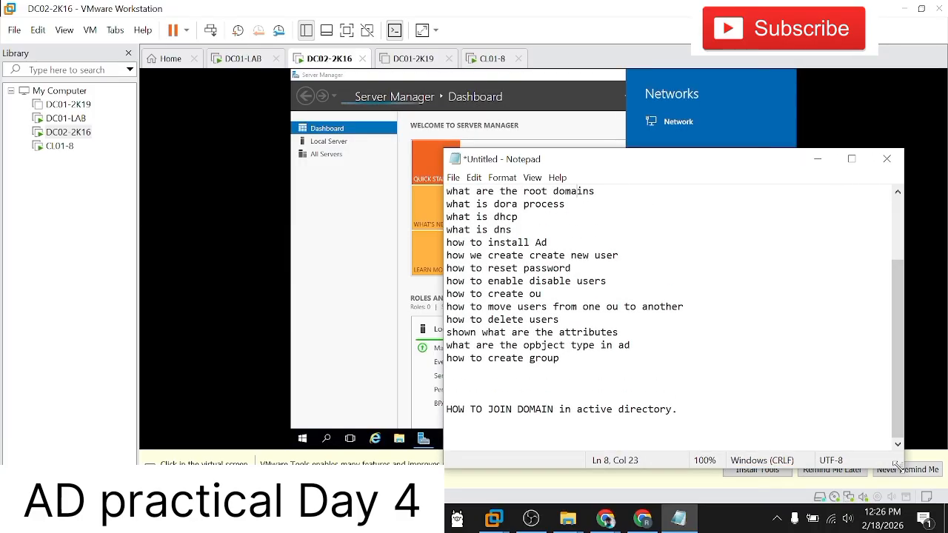
# Step: Review the Active Directory topics listed in the Notepad notes, from preparing the lab to joining a domain
pyautogui.scroll(3, 666, 318)
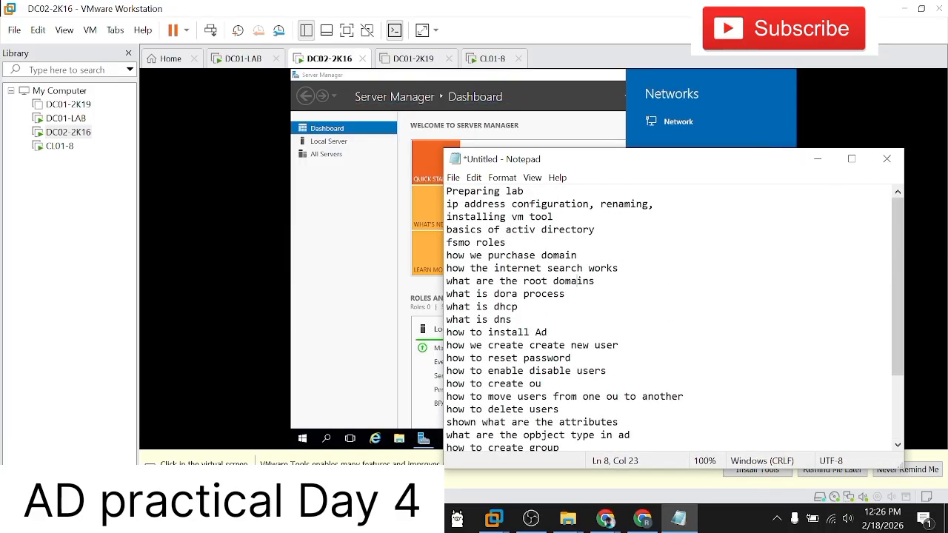
pyautogui.scroll(-1, 577, 243)
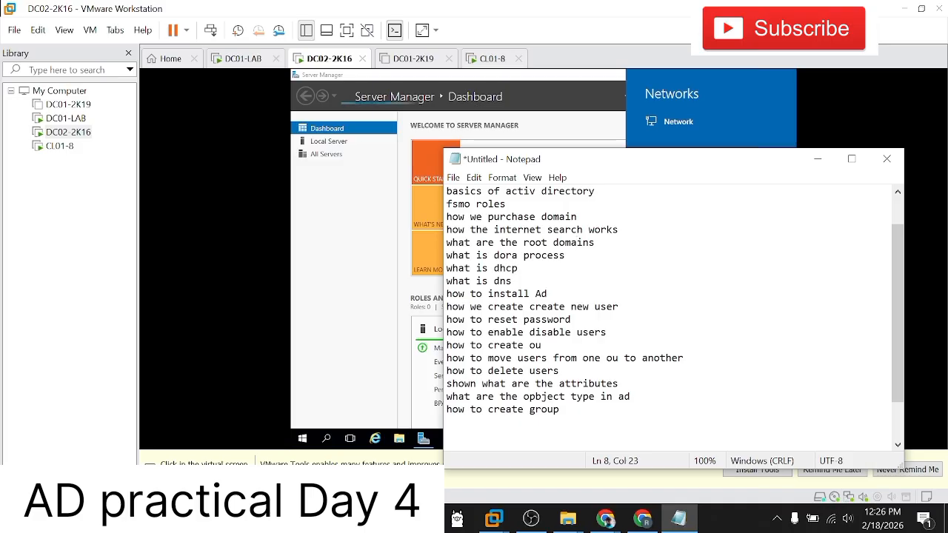
pyautogui.scroll(-1, 577, 205)
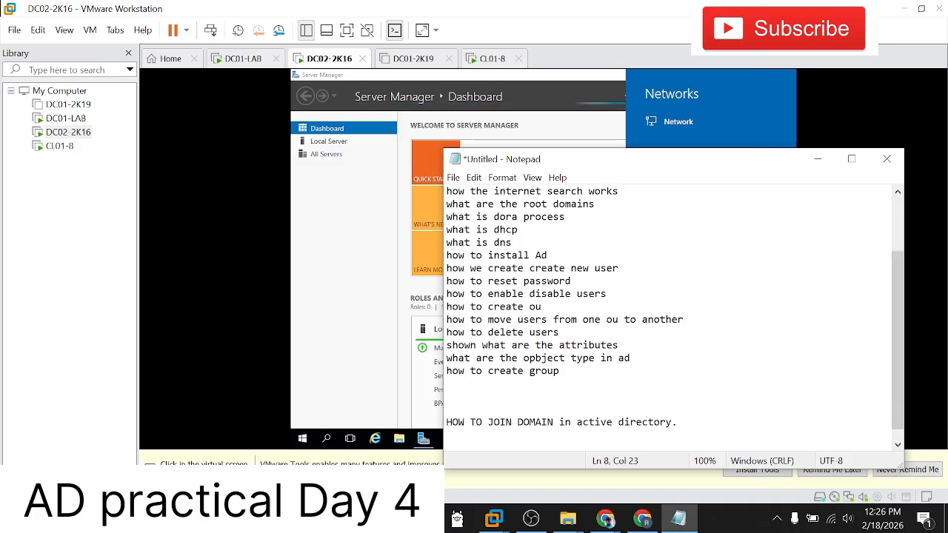
pyautogui.scroll(-1, 577, 203)
pyautogui.click(561, 359)
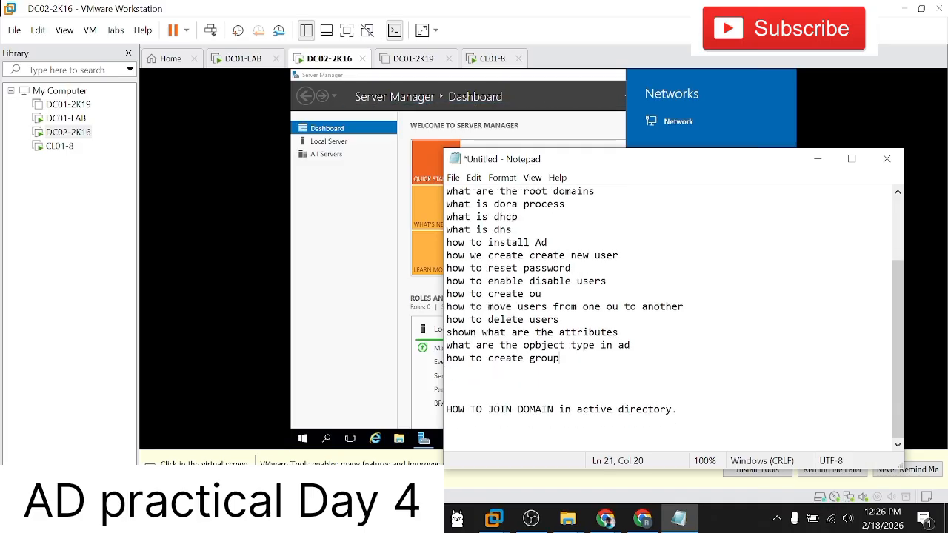
pyautogui.scroll(3, 560, 358)
pyautogui.scroll(-3, 561, 359)
pyautogui.scroll(3, 561, 358)
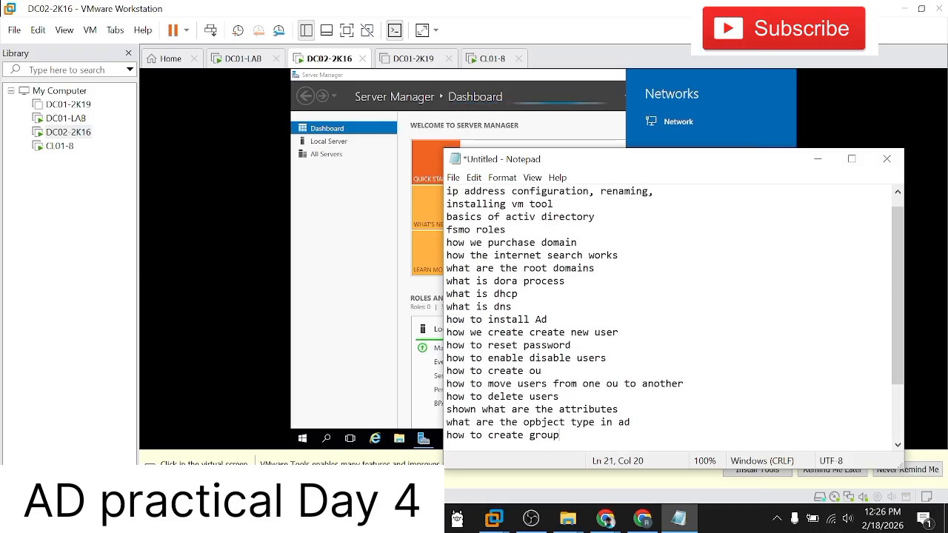
# Step: Minimize the notes, allow DC02-2K16 to be discoverable on the network and release input from the virtual machine
pyautogui.click(818, 158)
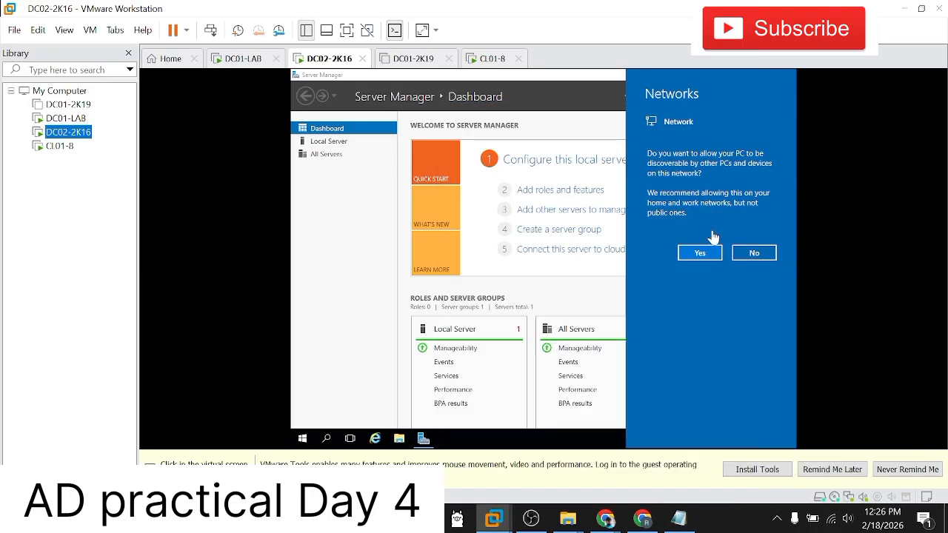
pyautogui.click(701, 253)
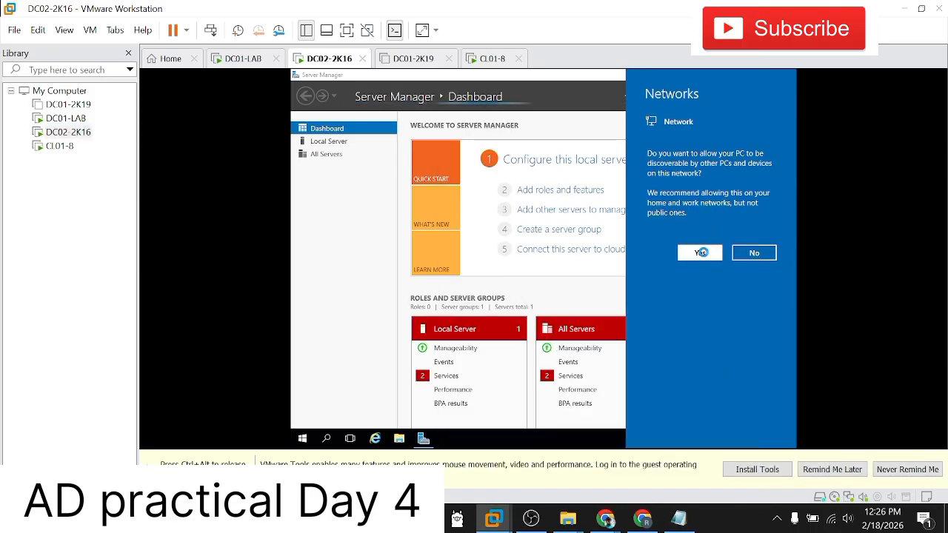
pyautogui.hotkey('ctrl', 'alt')
# Step: Check the domain user's first sign-in progress on CL01-8, looking at DC02-2K16 and DC01-LAB in between
pyautogui.click(67, 146)
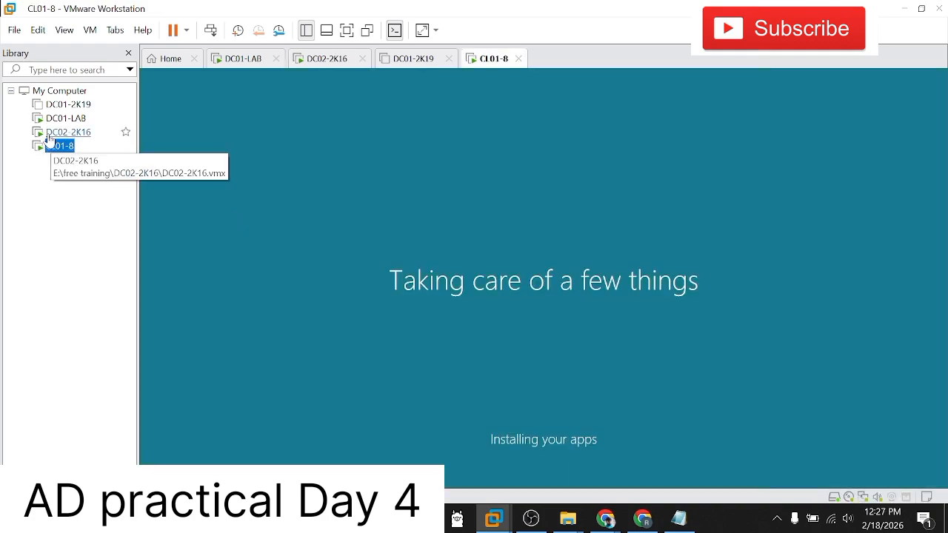
pyautogui.click(66, 118)
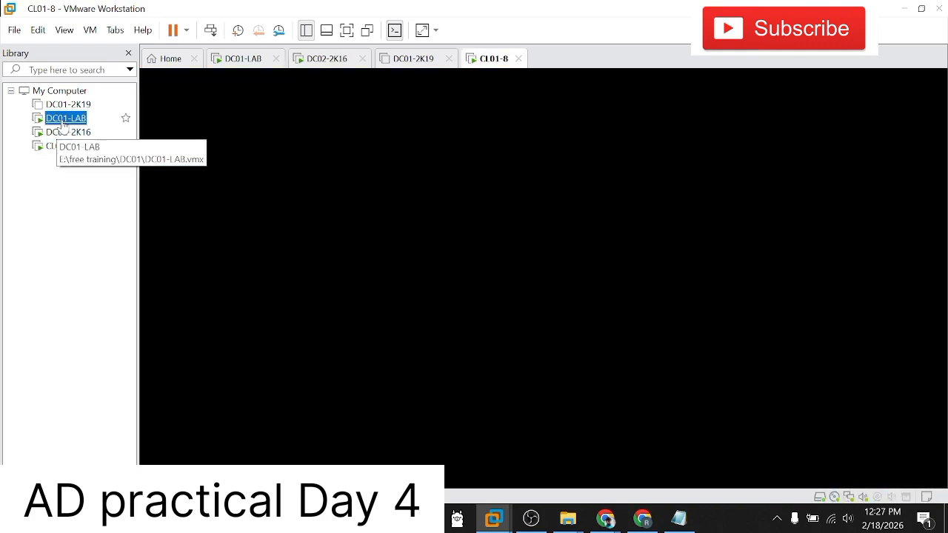
pyautogui.click(67, 132)
pyautogui.click(61, 146)
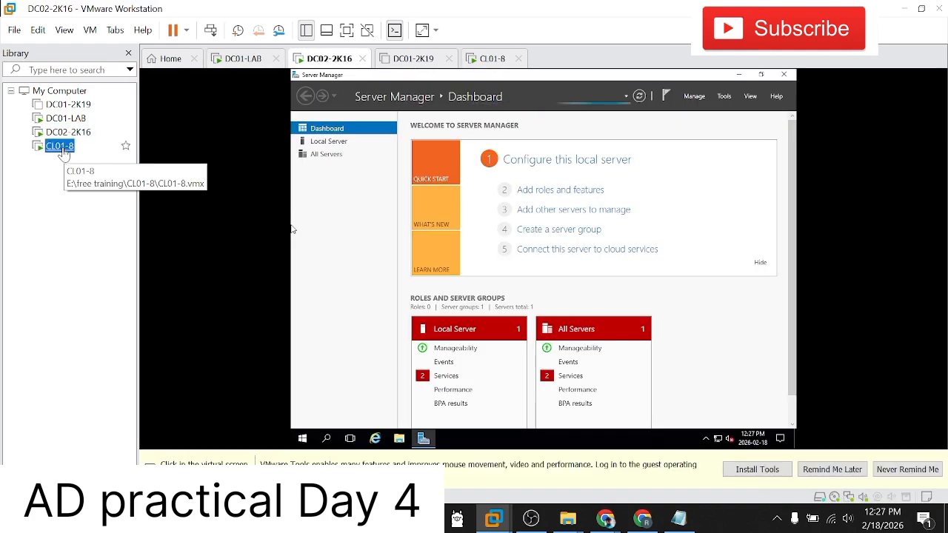
pyautogui.click(71, 131)
pyautogui.click(77, 123)
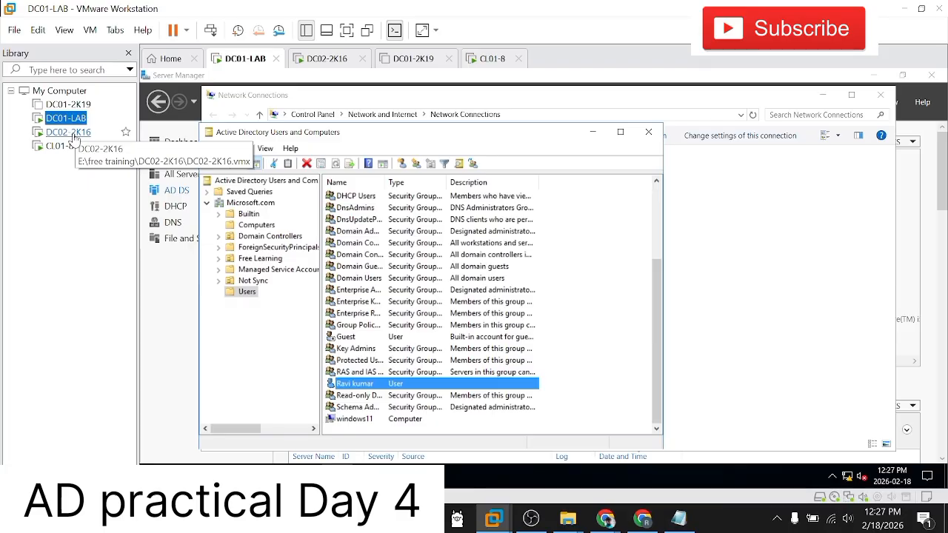
pyautogui.click(72, 133)
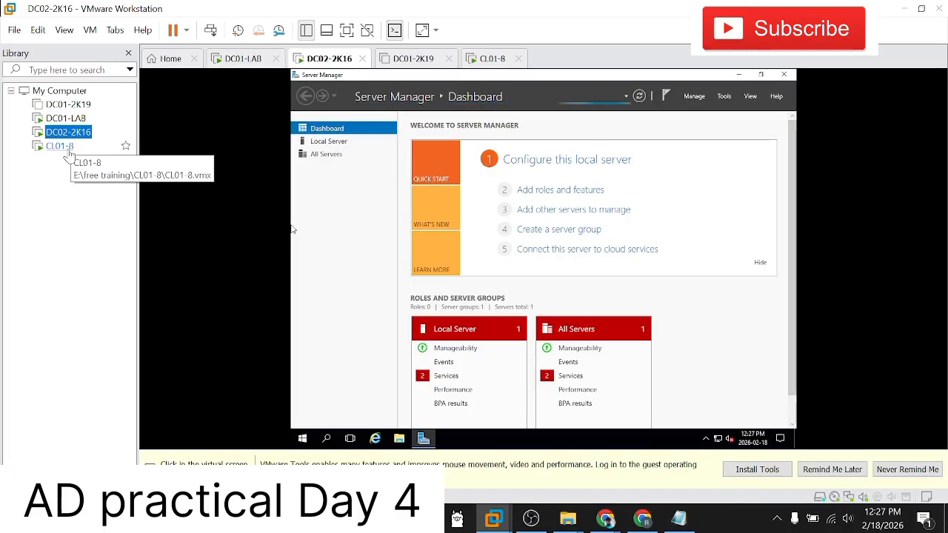
pyautogui.click(68, 151)
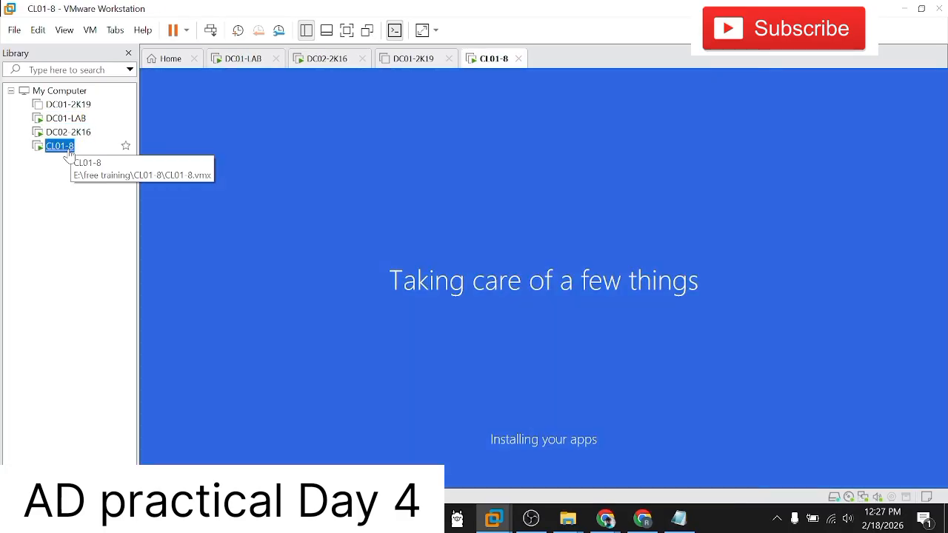
# Step: Switch to DC02-2K16 and mount the VMware Tools installation disc in the virtual machine
pyautogui.click(68, 132)
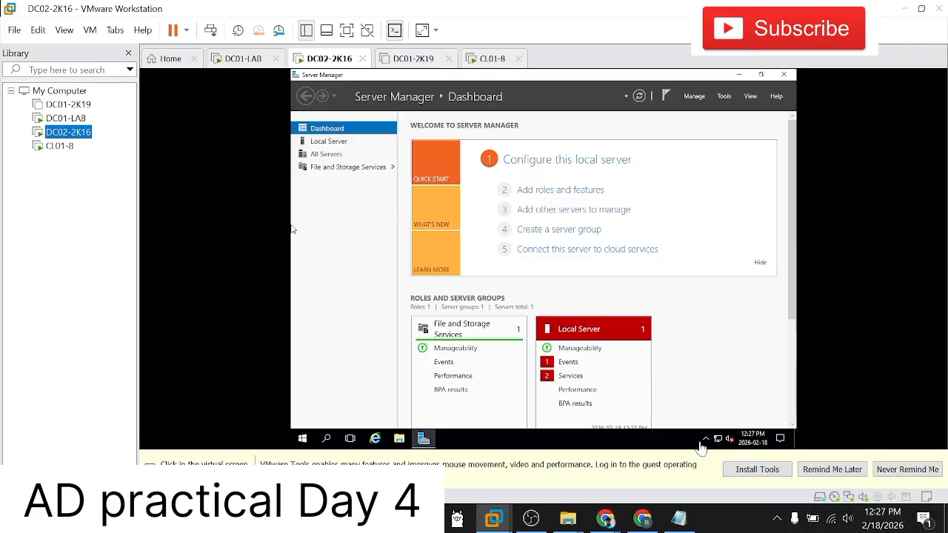
pyautogui.click(72, 31)
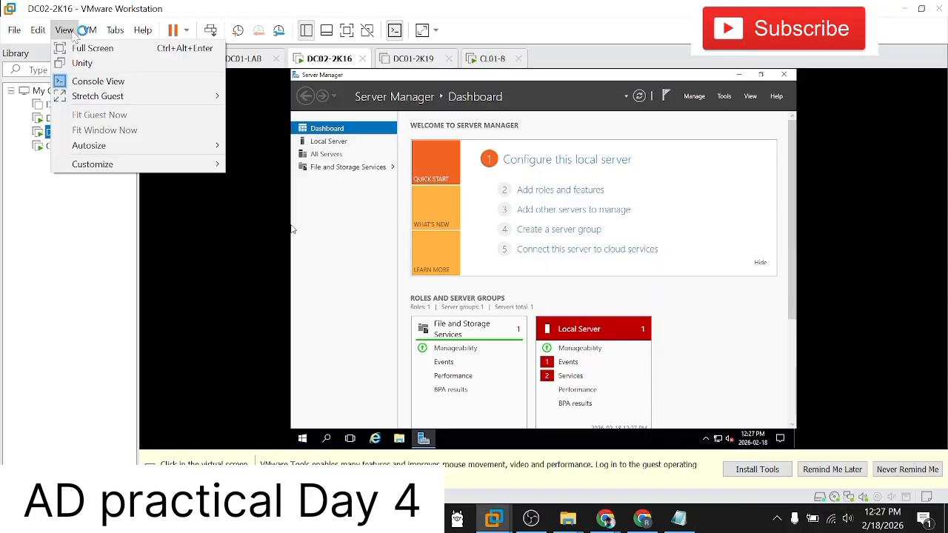
pyautogui.moveTo(89, 31)
pyautogui.click(131, 180)
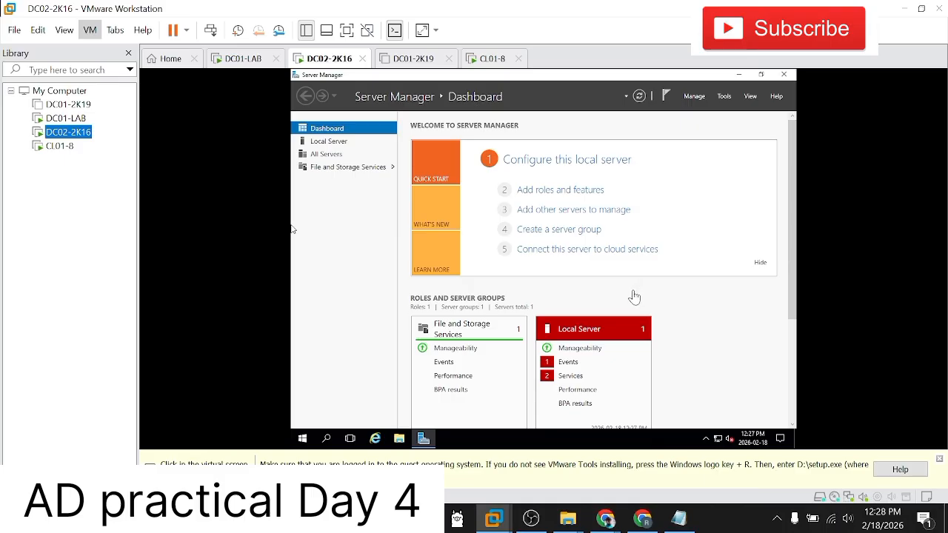
# Step: Launch VMware Tools setup from DVD drive D: under This PC in DC02-2K16's File Explorer
pyautogui.click(398, 440)
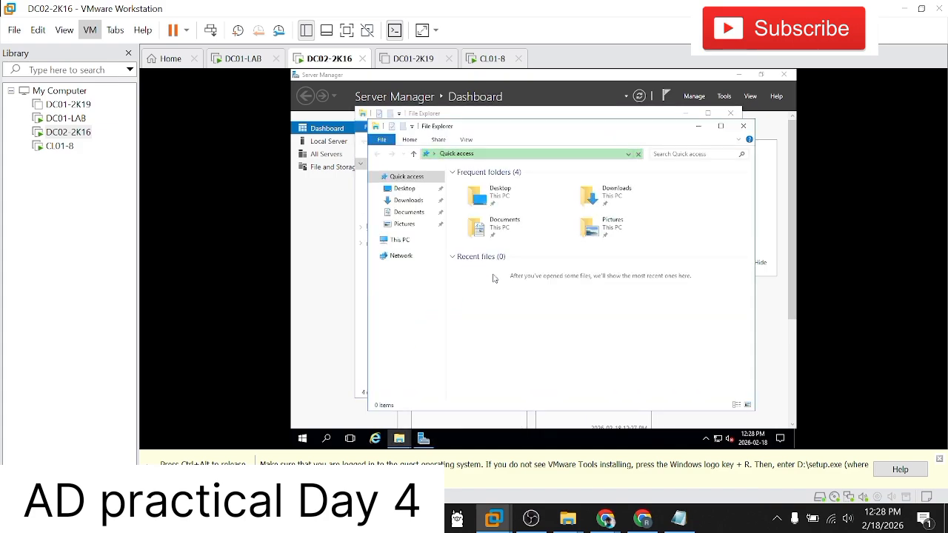
pyautogui.click(400, 240)
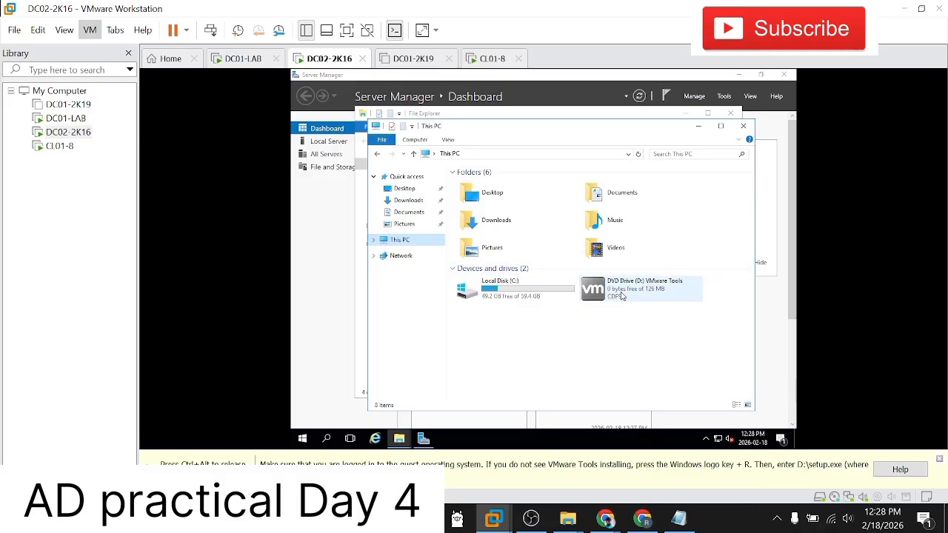
pyautogui.click(621, 294)
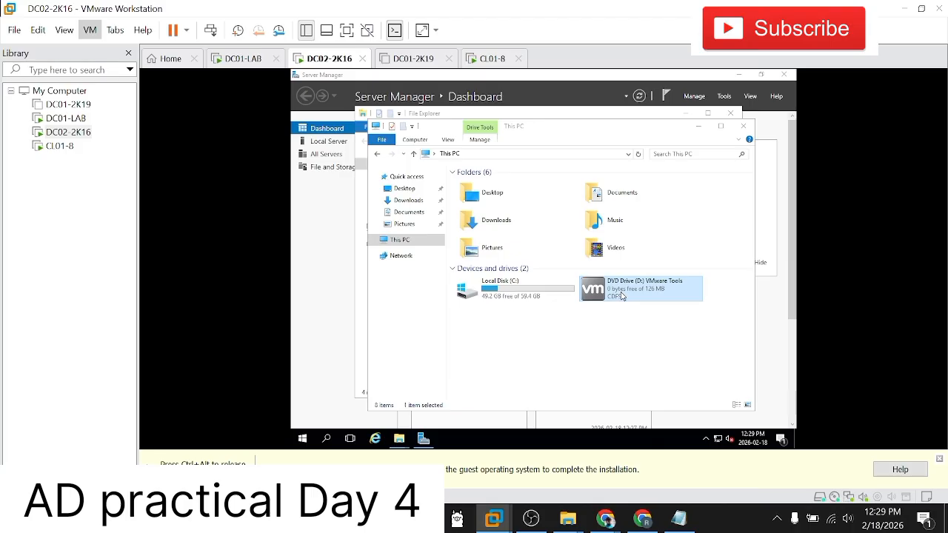
pyautogui.click(622, 297)
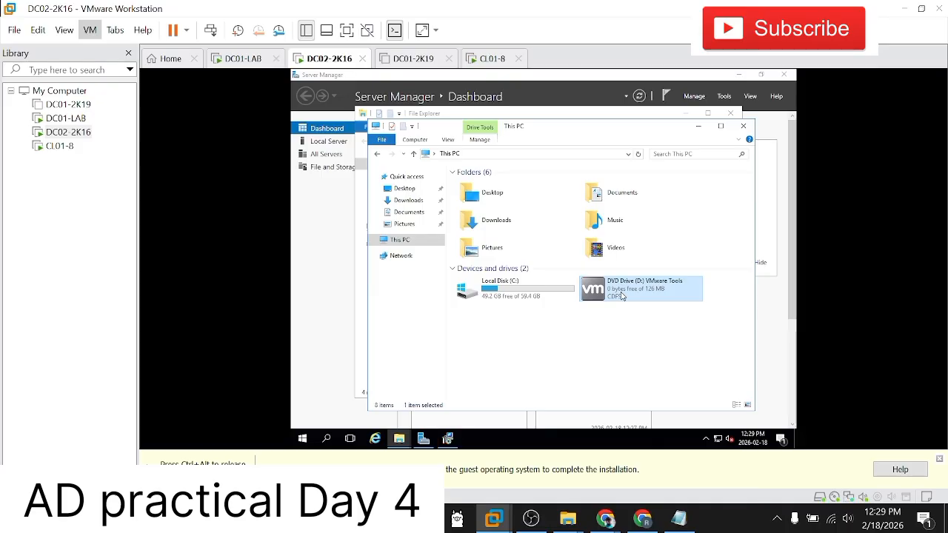
# Step: Bring up the VMware Tools setup wizard, advance through its pages and start the installation
pyautogui.click(447, 440)
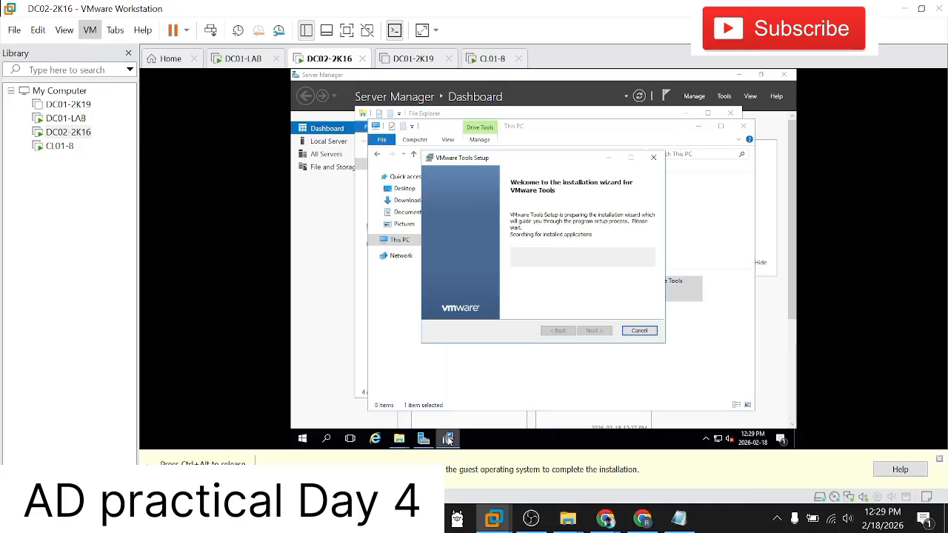
pyautogui.click(591, 331)
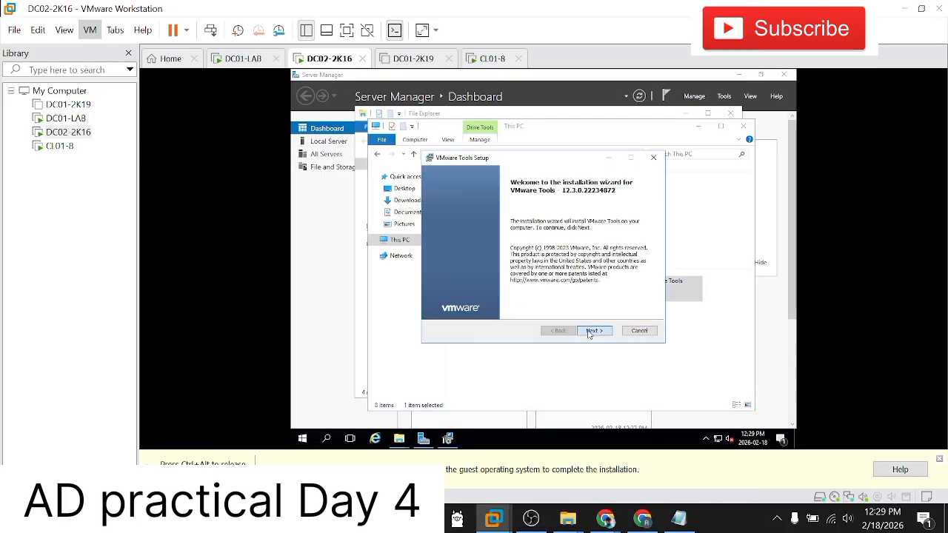
pyautogui.click(590, 332)
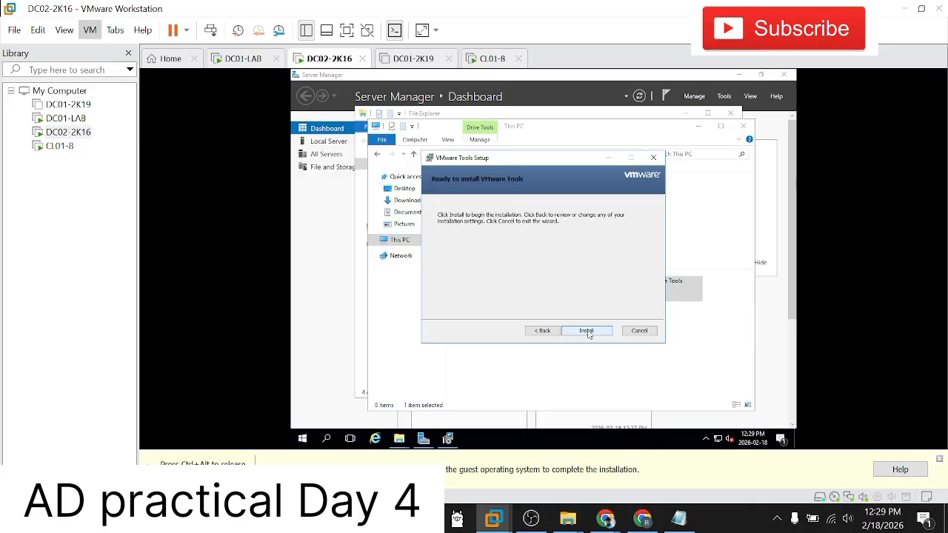
pyautogui.click(589, 332)
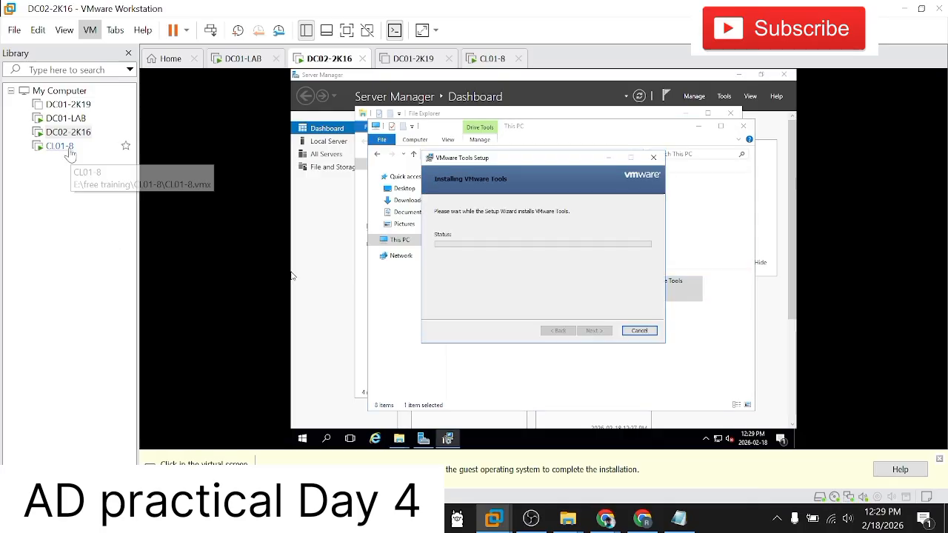
# Step: Switch to CL01-8 and dismiss the Windows Update notice on the domain user's desktop
pyautogui.click(118, 145)
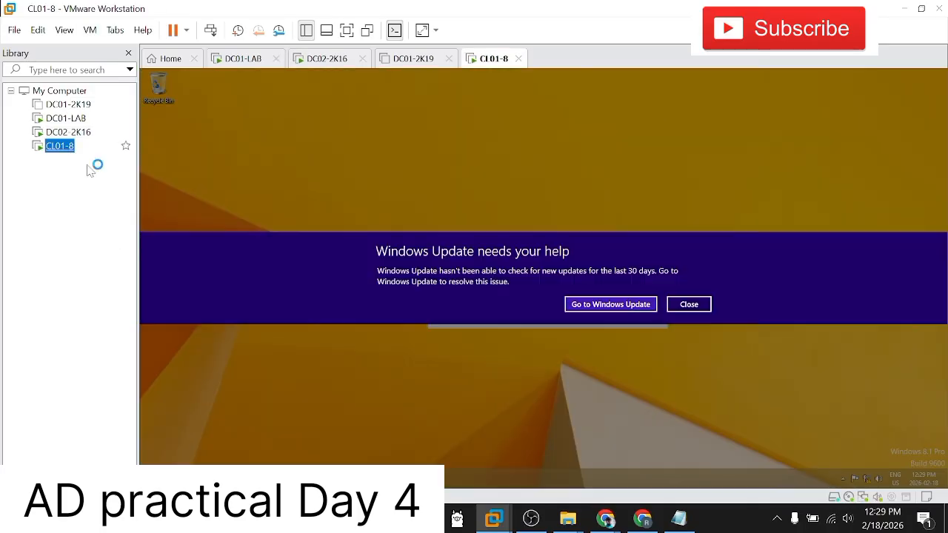
pyautogui.click(685, 304)
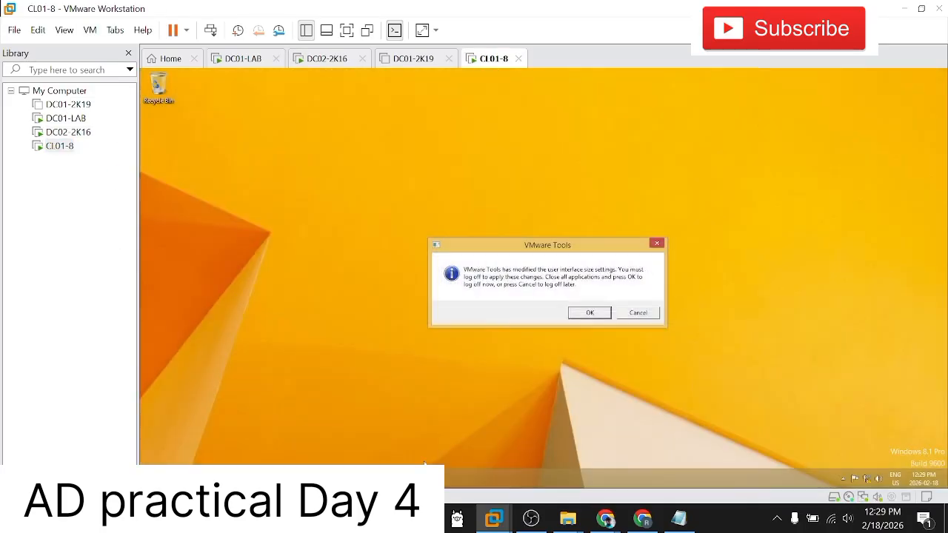
# Step: Decline the VMware Tools log-off prompt and sign the domain user out of CL01-8
pyautogui.click(638, 314)
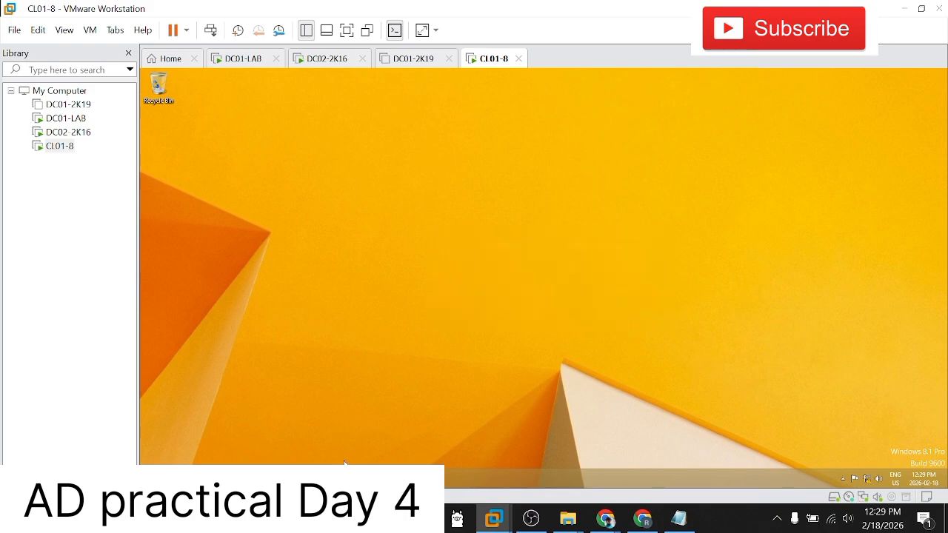
pyautogui.click(151, 478)
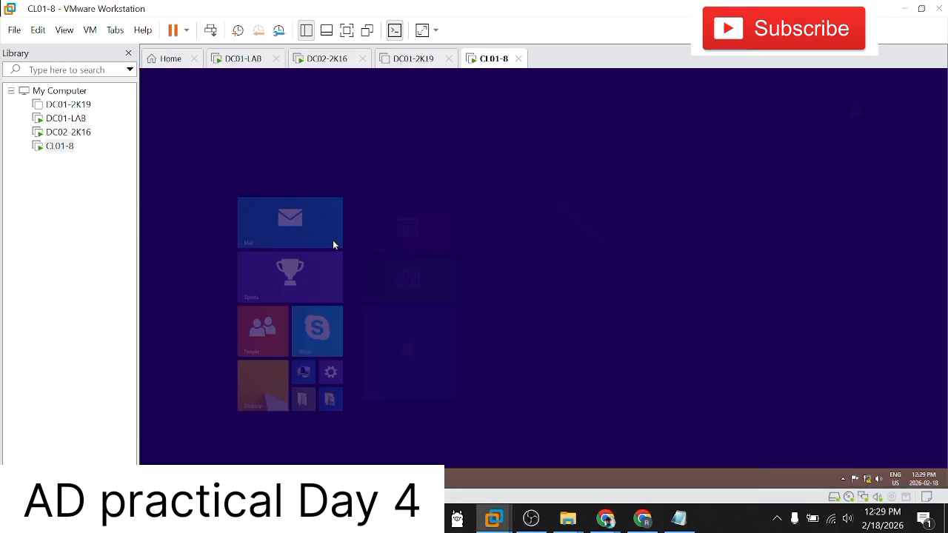
pyautogui.click(856, 109)
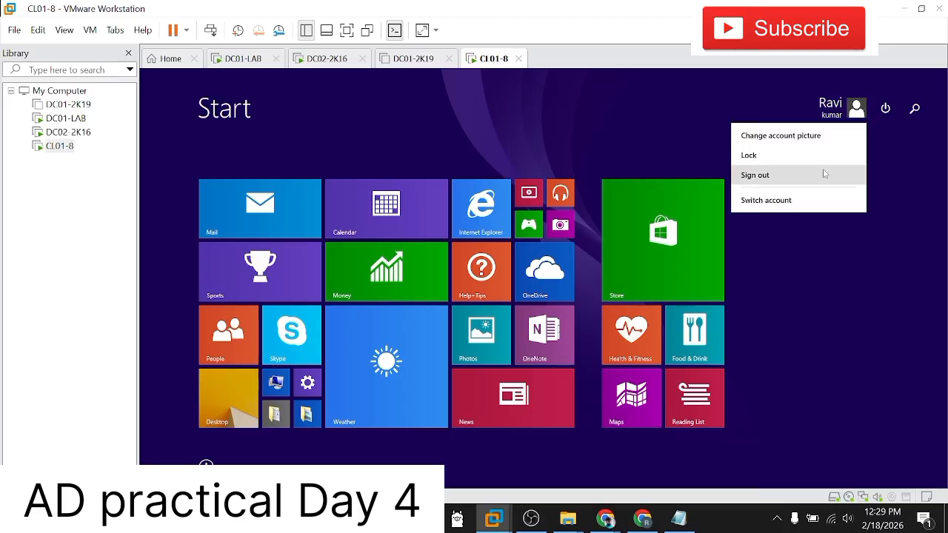
pyautogui.click(792, 279)
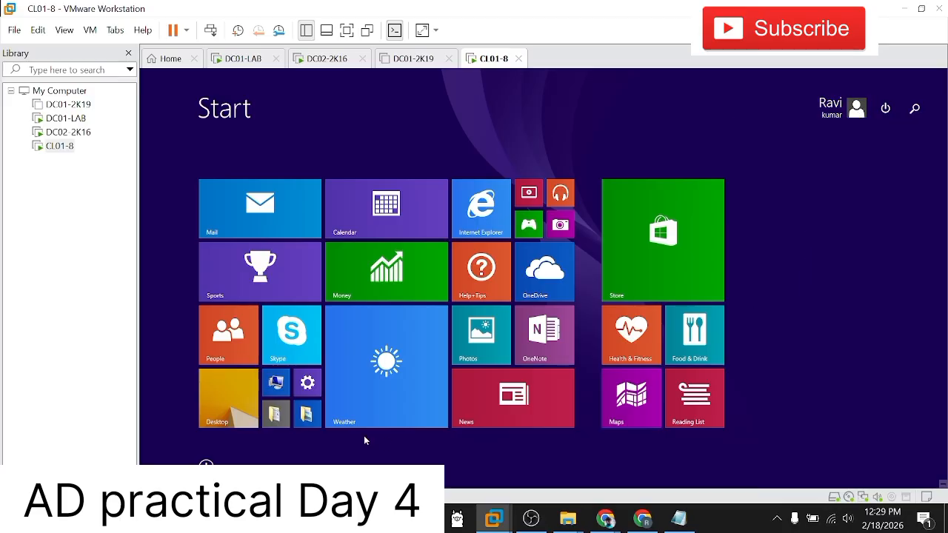
pyautogui.click(245, 417)
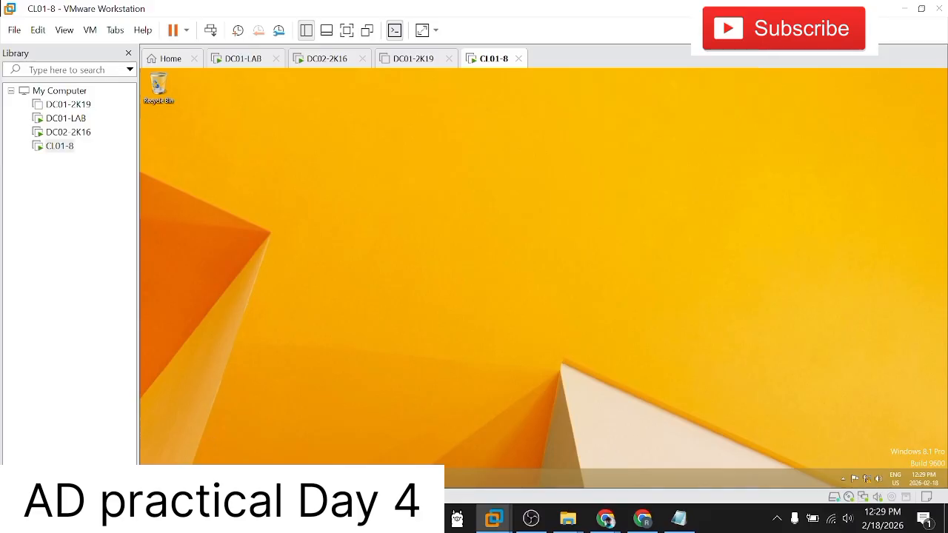
pyautogui.press('super')
pyautogui.click(855, 112)
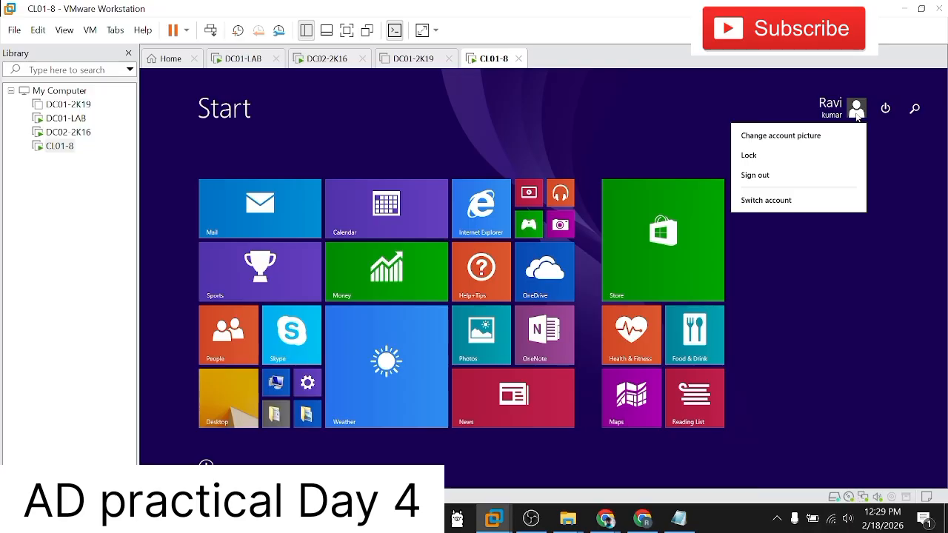
pyautogui.click(786, 176)
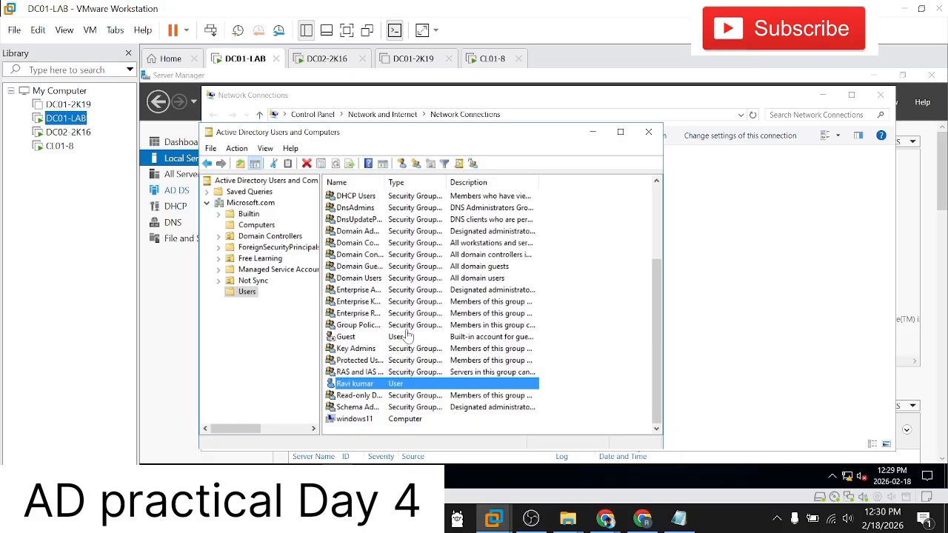
# Step: Examine the accounts and groups in the Users container of Microsoft.com on DC01-LAB
pyautogui.scroll(3, 360, 316)
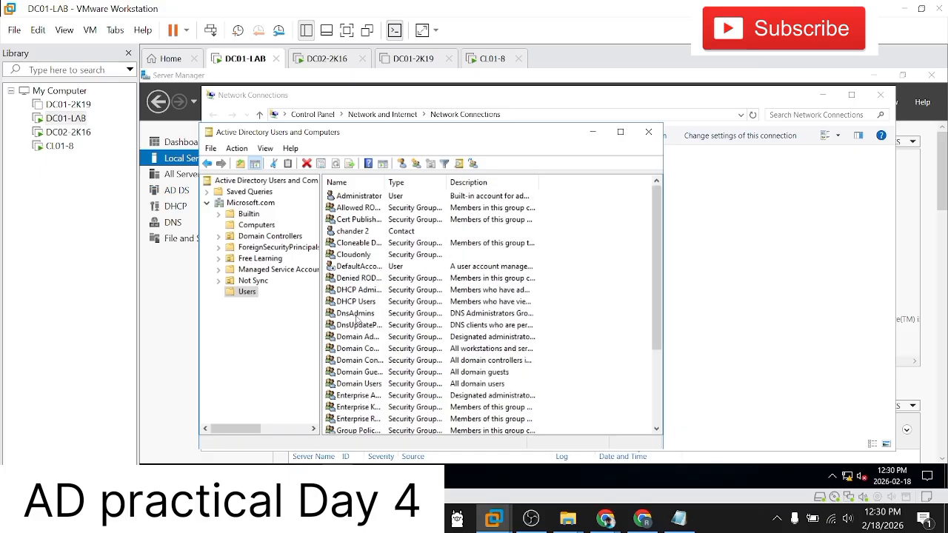
pyautogui.click(365, 291)
pyautogui.click(368, 219)
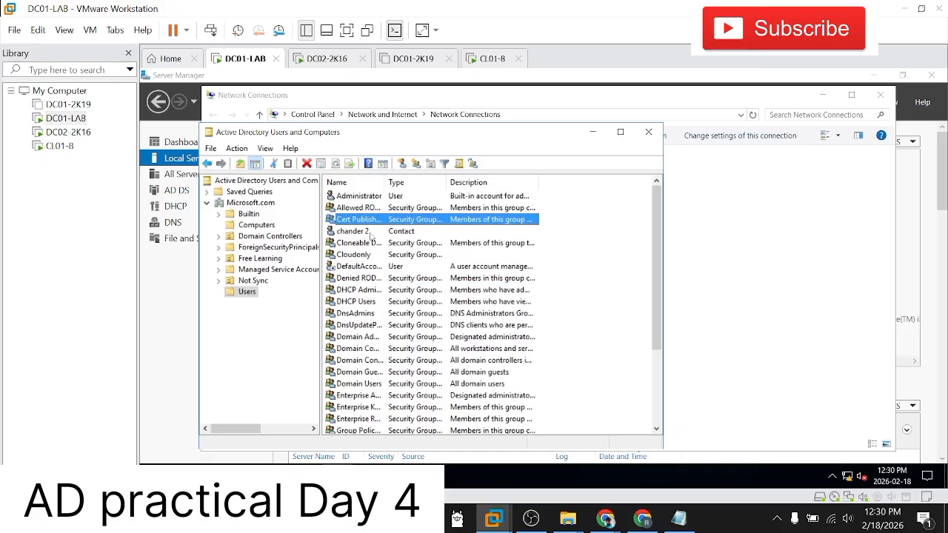
pyautogui.click(372, 233)
pyautogui.scroll(-2, 361, 299)
pyautogui.click(361, 302)
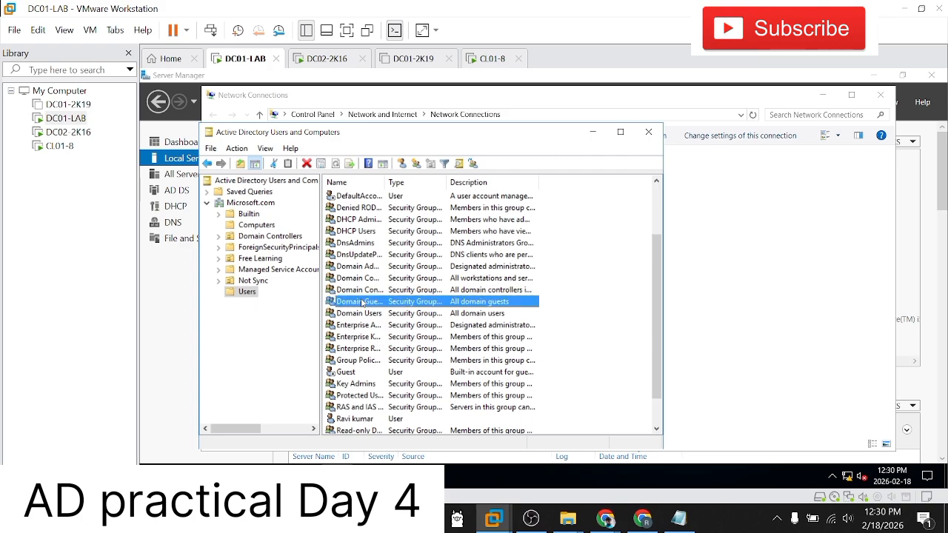
pyautogui.press('Home')
pyautogui.press('Down')
pyautogui.press('Down')
pyautogui.press('Down')
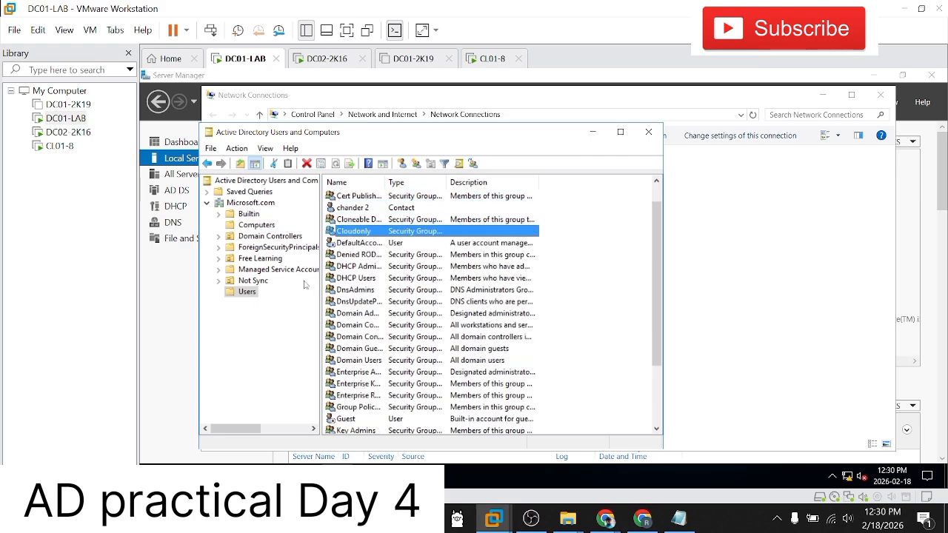
# Step: Expand the Free Learning organizational unit and view the contents of its customer server and Disabled user units
pyautogui.click(218, 259)
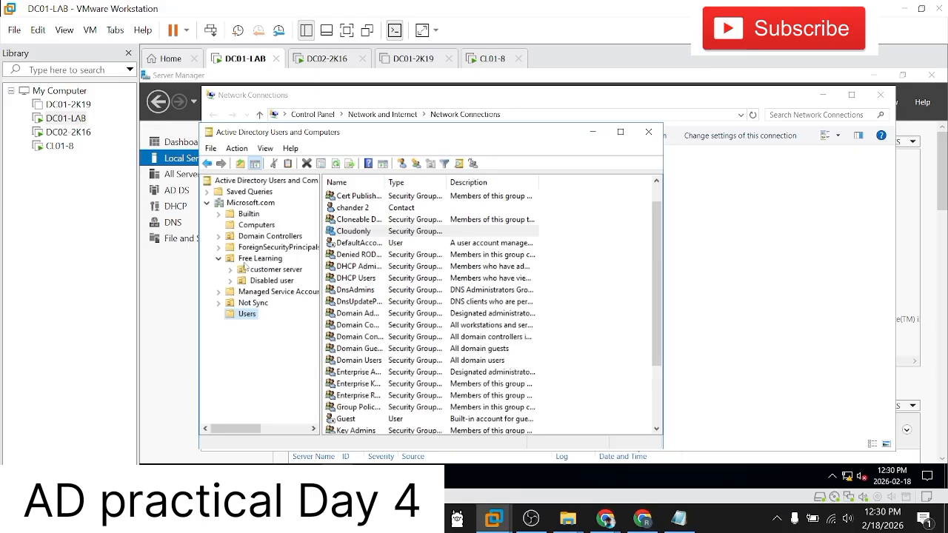
pyautogui.click(259, 271)
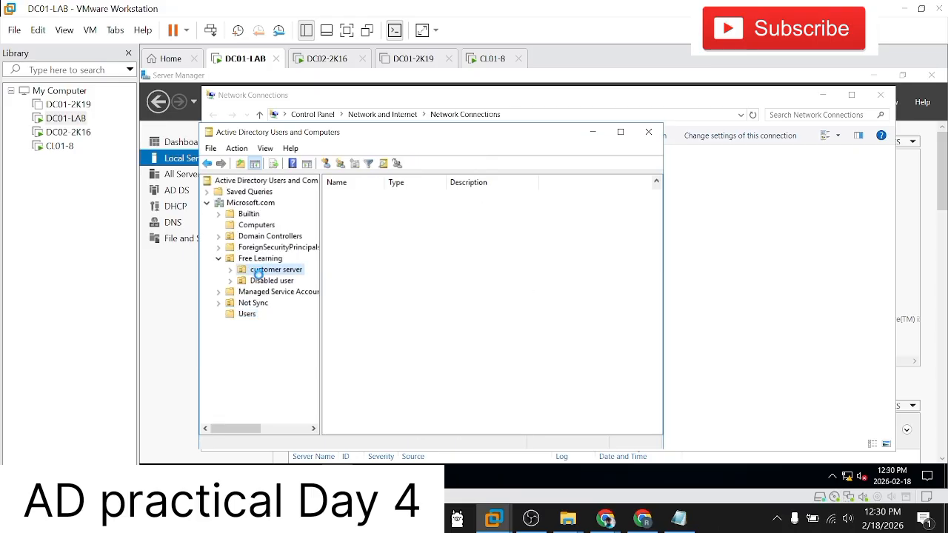
pyautogui.click(262, 282)
pyautogui.click(265, 259)
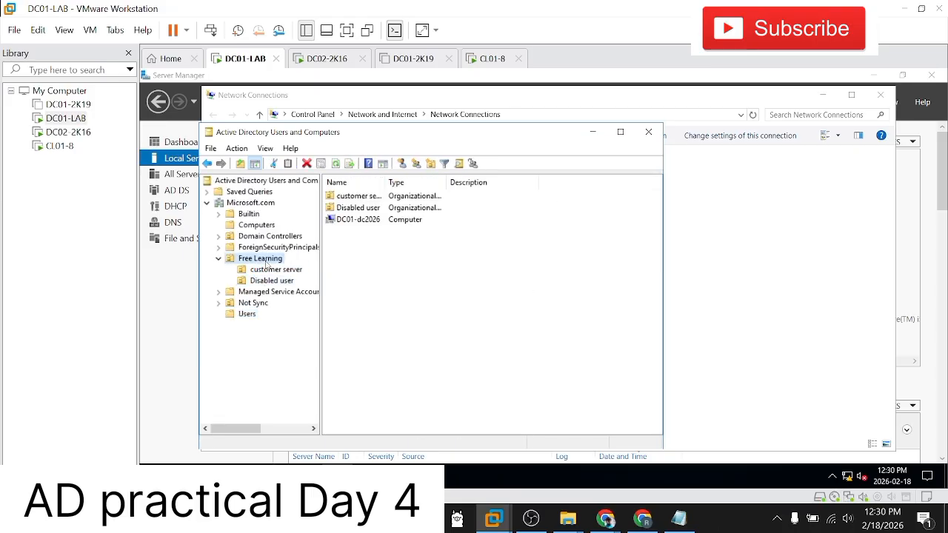
pyautogui.click(271, 270)
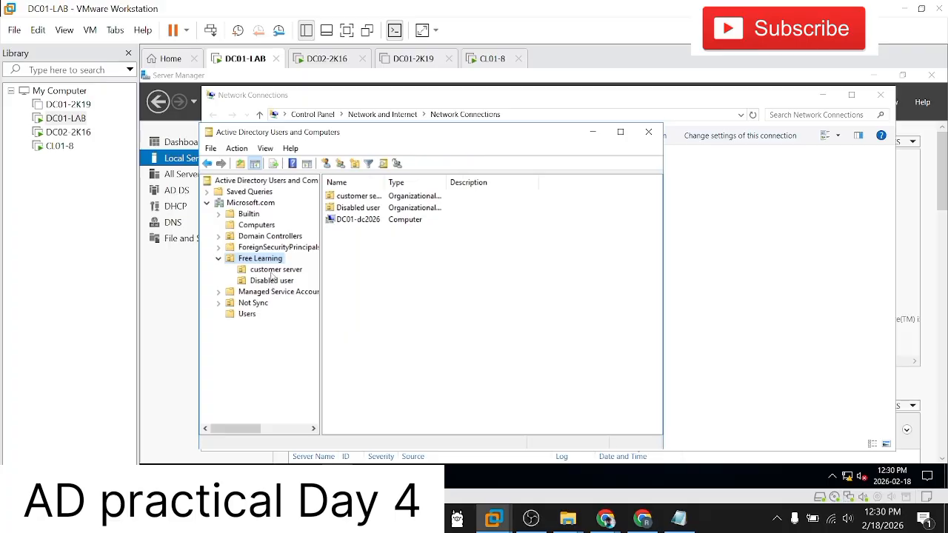
# Step: Start a new user in the Microsoft.com Users container and enter the user's first name, last name and logon name
pyautogui.click(251, 317)
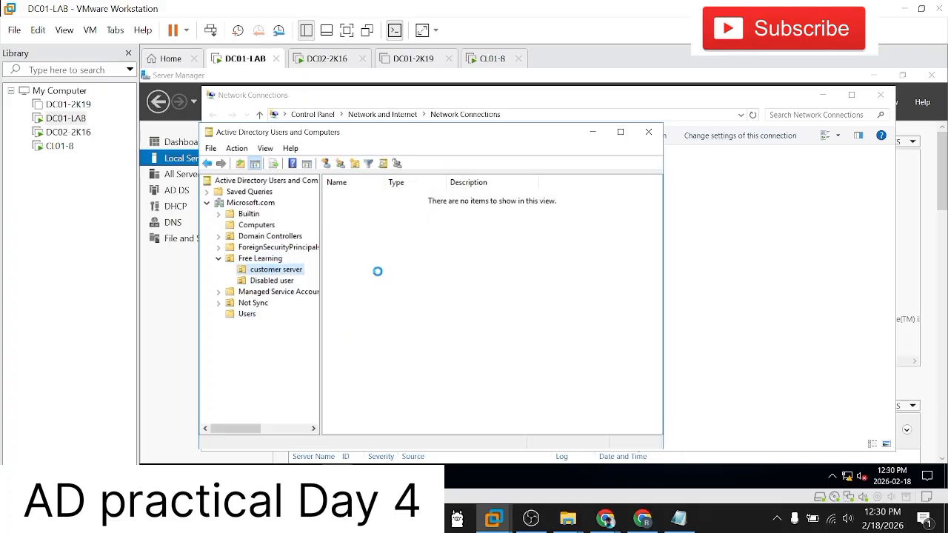
pyautogui.rightClick(249, 317)
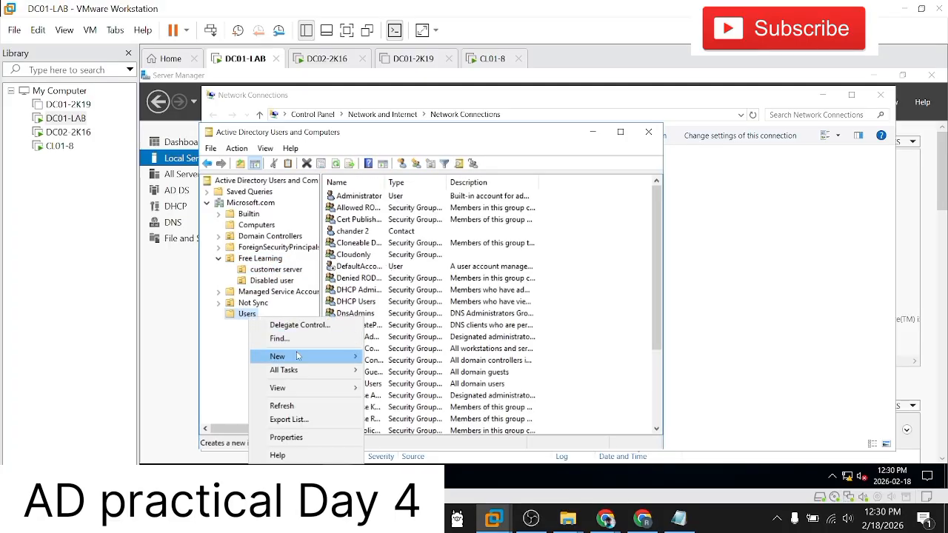
pyautogui.moveTo(296, 356)
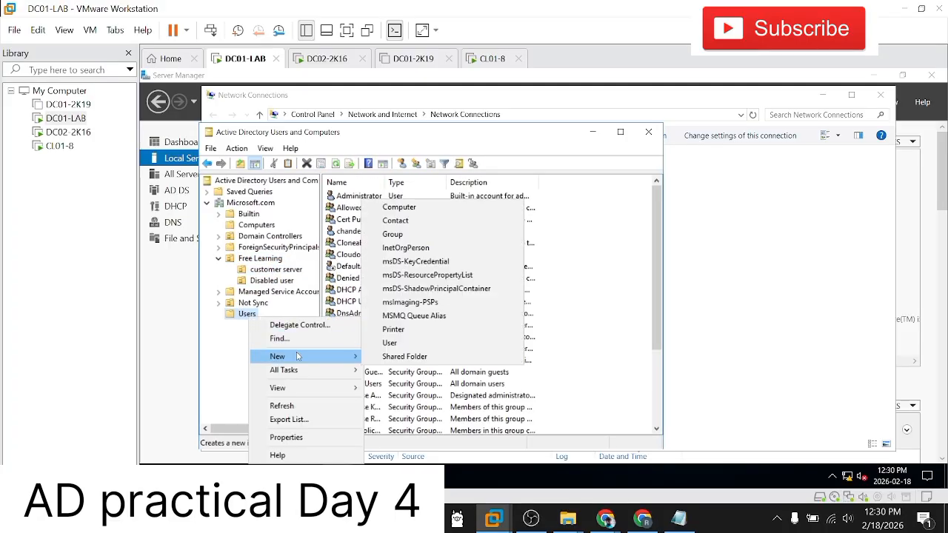
pyautogui.click(390, 342)
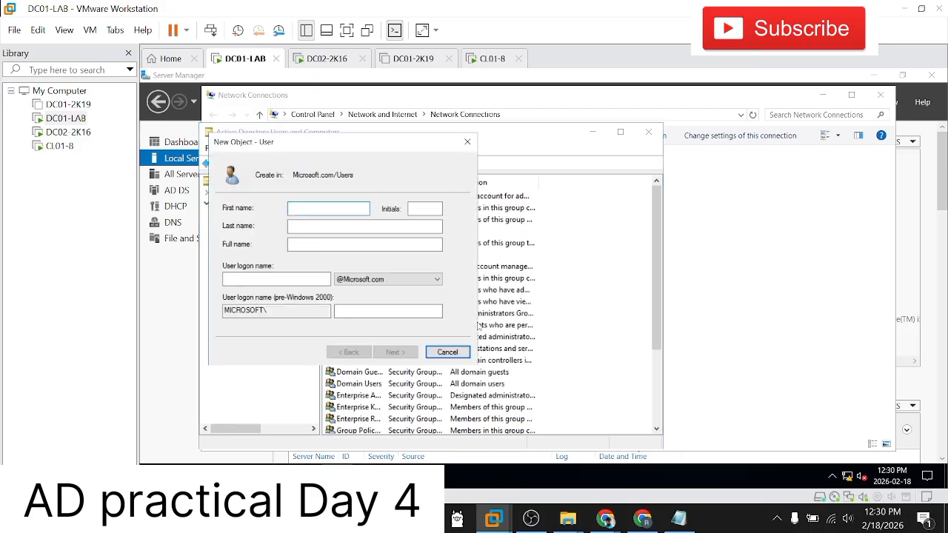
pyautogui.press('Tab')
pyautogui.press('Tab')
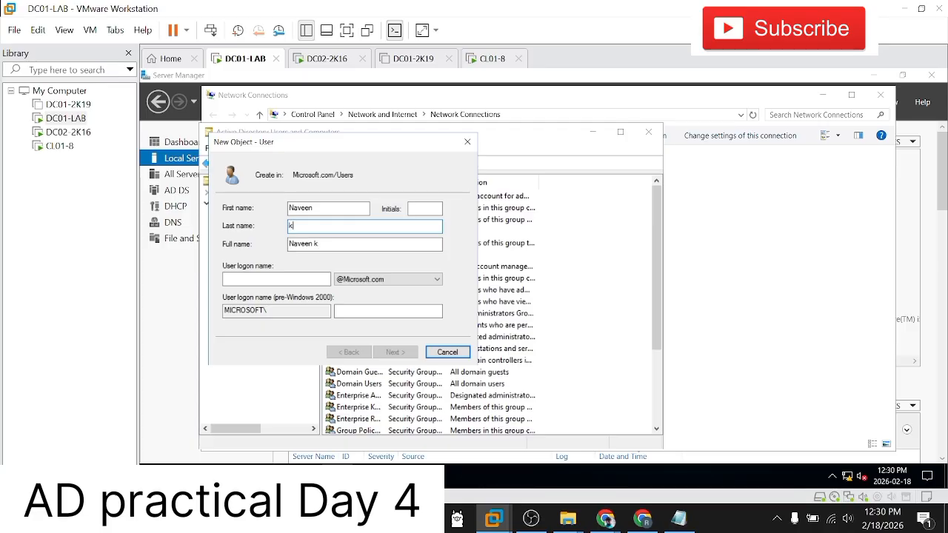
pyautogui.press('Tab')
pyautogui.press('Tab')
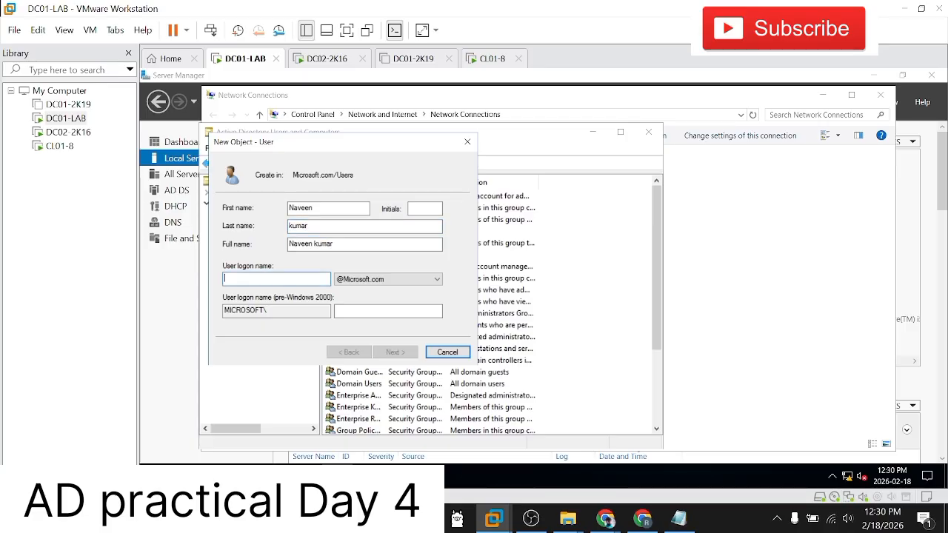
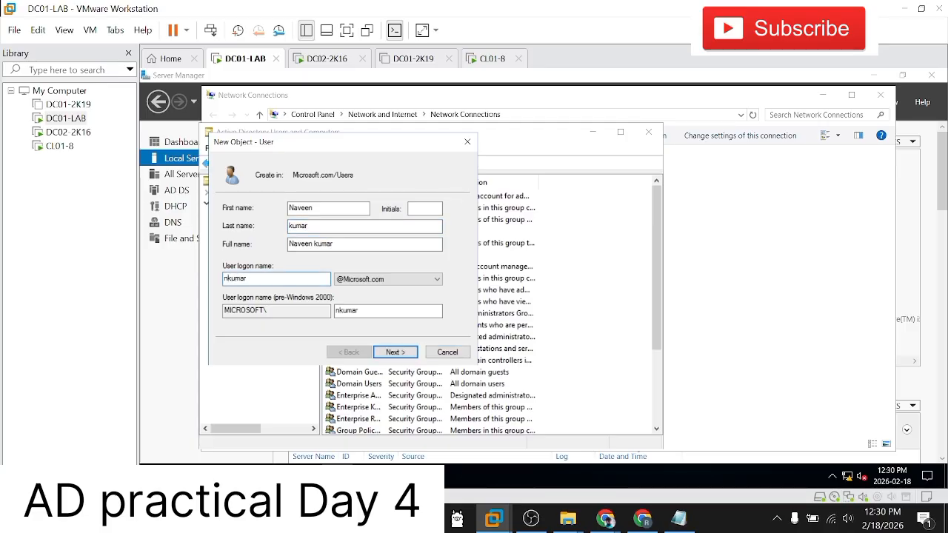
pyautogui.click(390, 353)
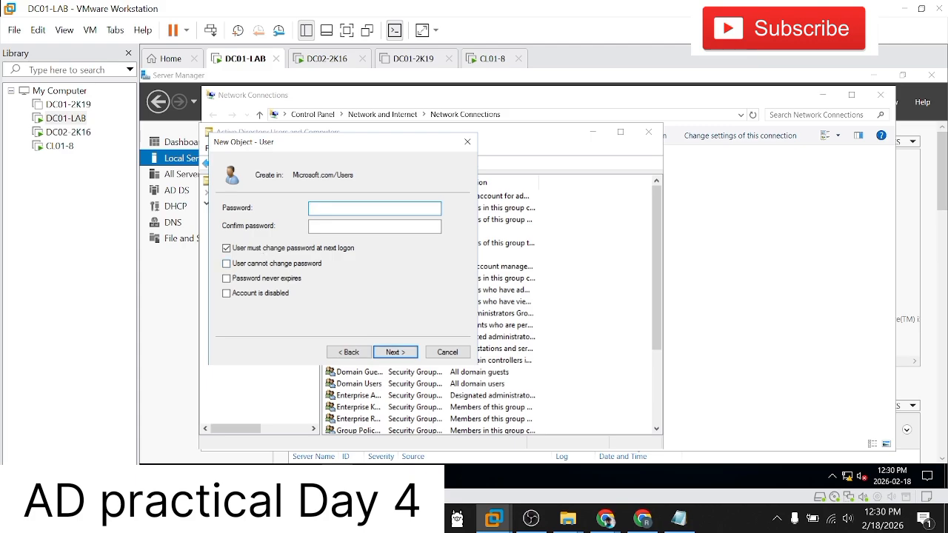
# Step: Enter and confirm the new user's password, keep the password change at next logon required, and finish creating the account
pyautogui.write('•••••••••')
pyautogui.press('Tab')
pyautogui.write('•••••••••')
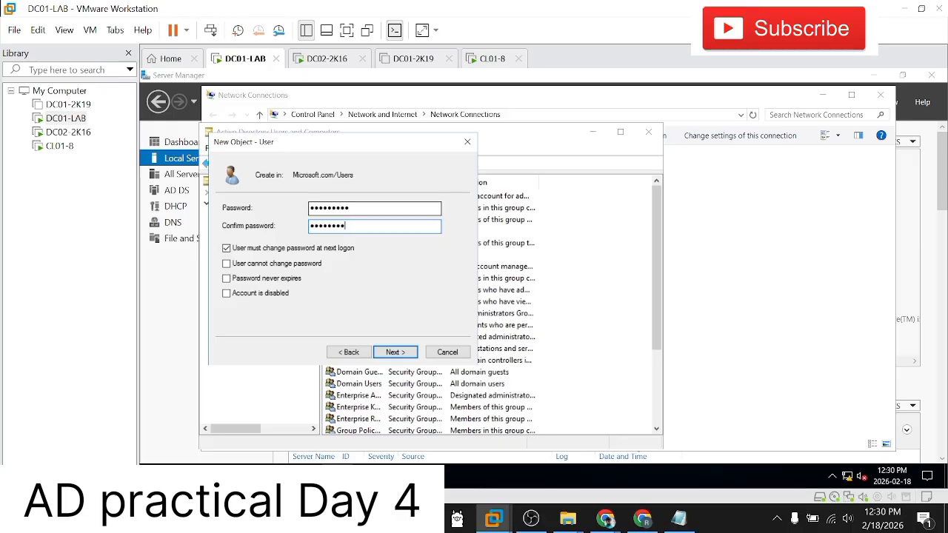
pyautogui.click(393, 351)
pyautogui.click(394, 351)
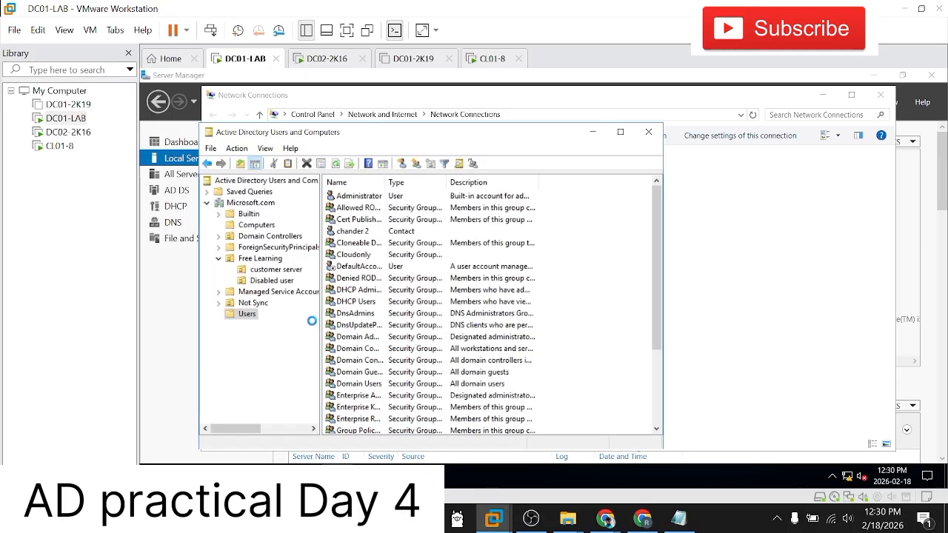
# Step: Unlock the CL01-8 sign-in screen and sign in to MICROSOFT with the new domain user's logon name and password
pyautogui.click(61, 146)
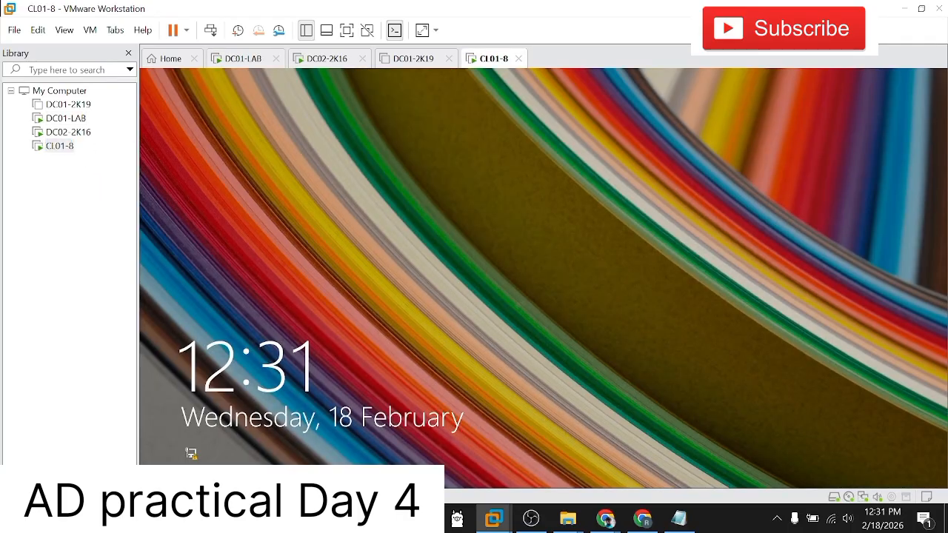
pyautogui.click(210, 29)
pyautogui.click(590, 237)
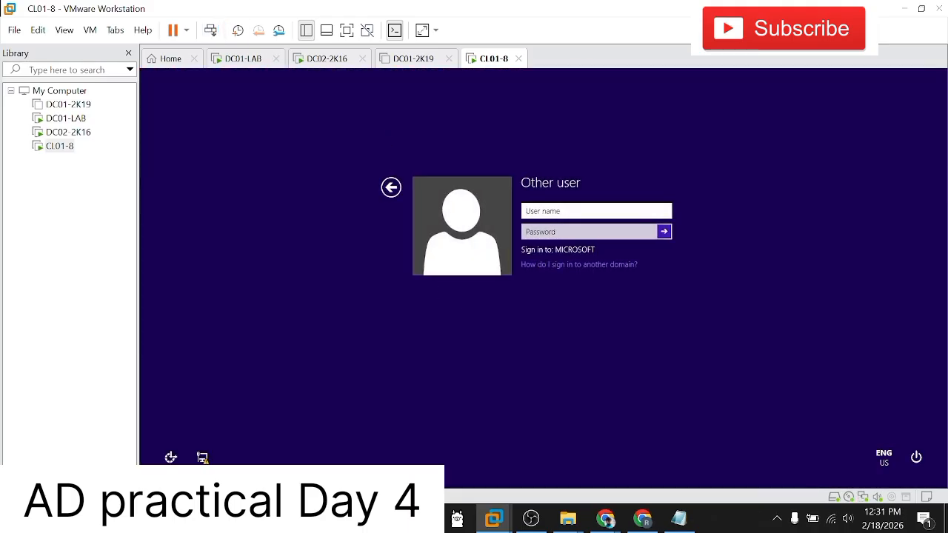
pyautogui.press('Tab')
pyautogui.write('P')
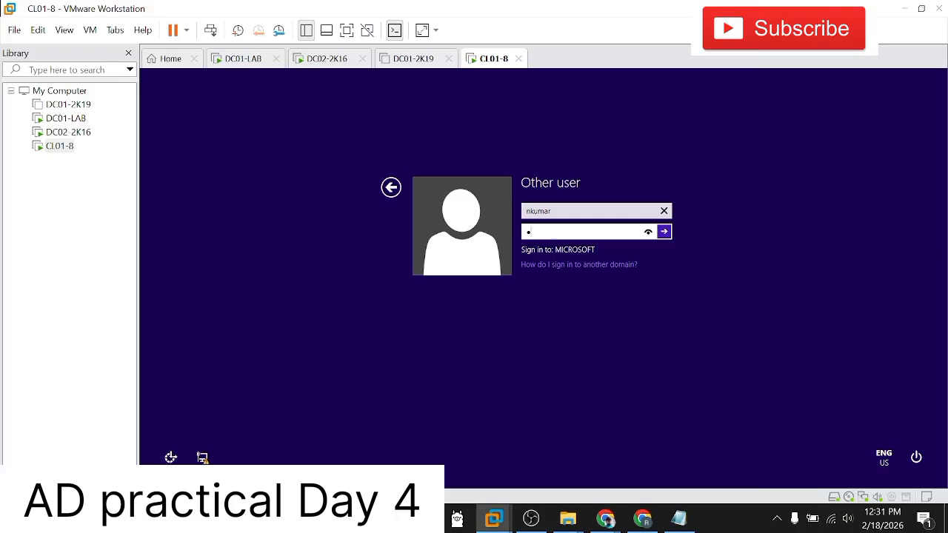
pyautogui.write('@ssw0rd')
pyautogui.press('Return')
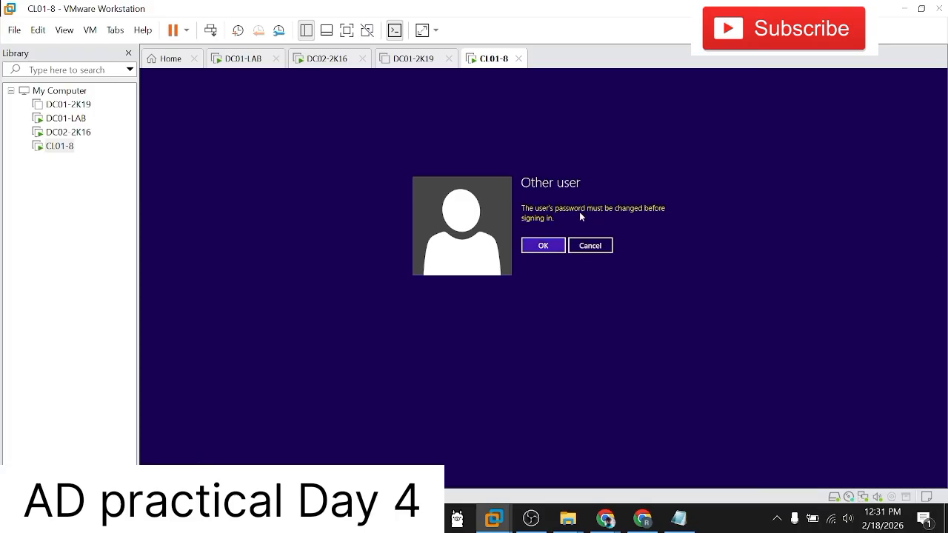
# Step: Accept the required password change, then enter and confirm a new password for the domain user
pyautogui.click(541, 245)
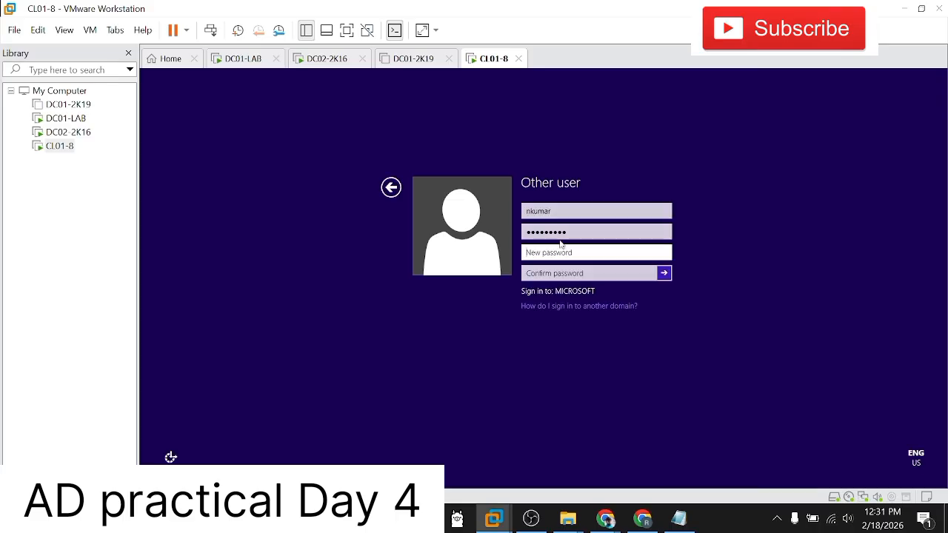
pyautogui.write('P')
pyautogui.press('BackSpace')
pyautogui.press('BackSpace')
pyautogui.press('BackSpace')
pyautogui.write('••••••••')
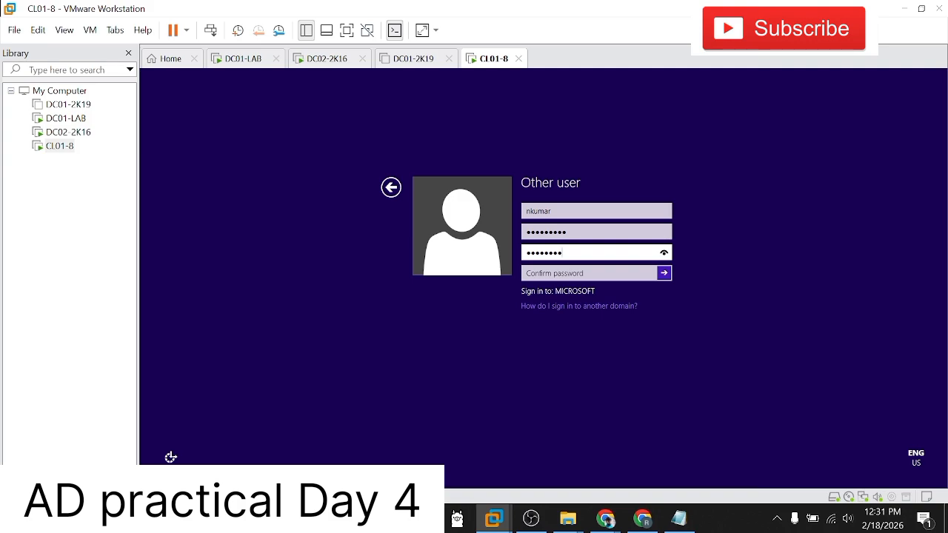
pyautogui.press('Tab')
pyautogui.write('••••••••')
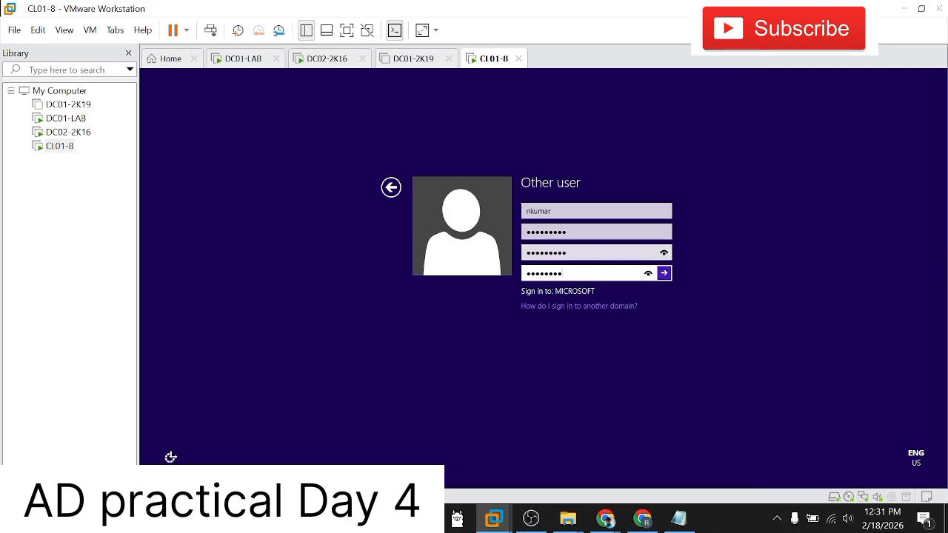
pyautogui.write('•')
pyautogui.press('Return')
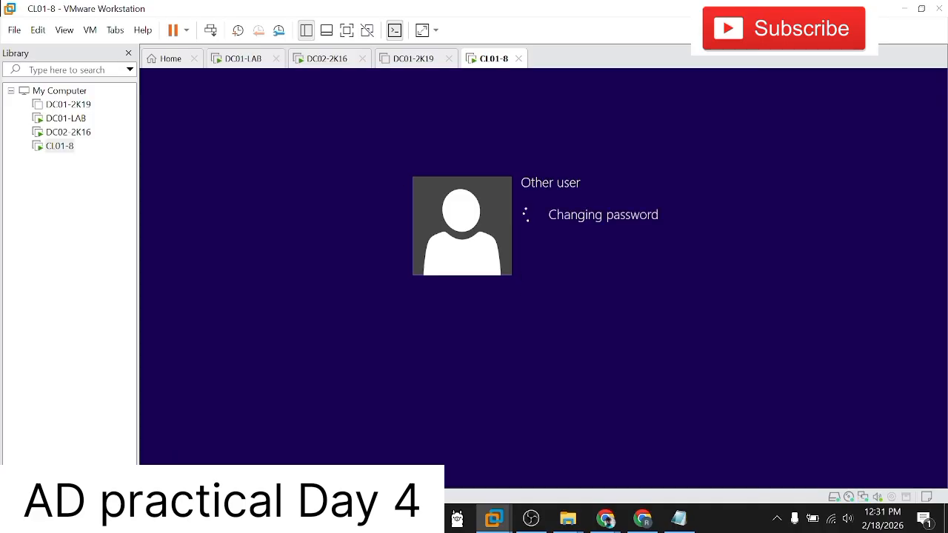
# Step: Switch to the DC02-2K16 virtual machine and open the system properties of This PC
pyautogui.click(61, 133)
pyautogui.click(65, 120)
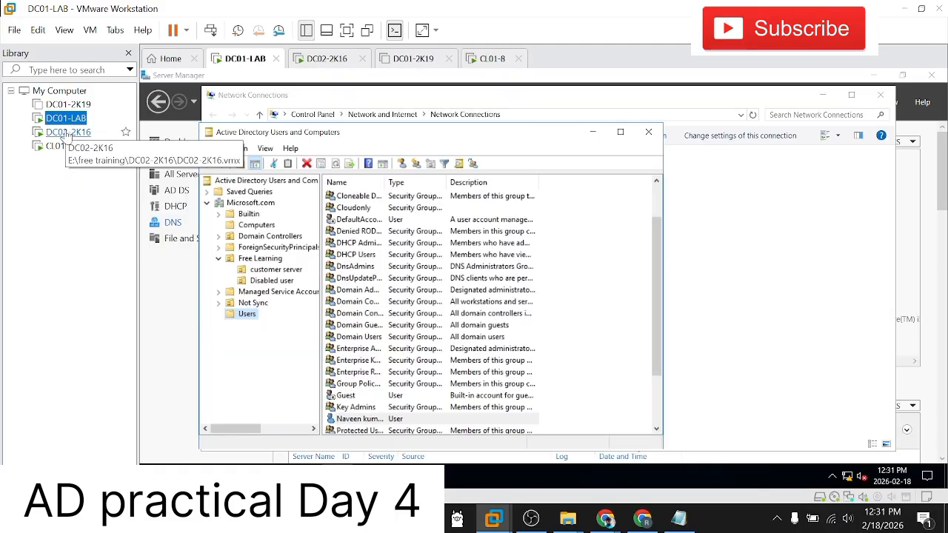
pyautogui.click(65, 132)
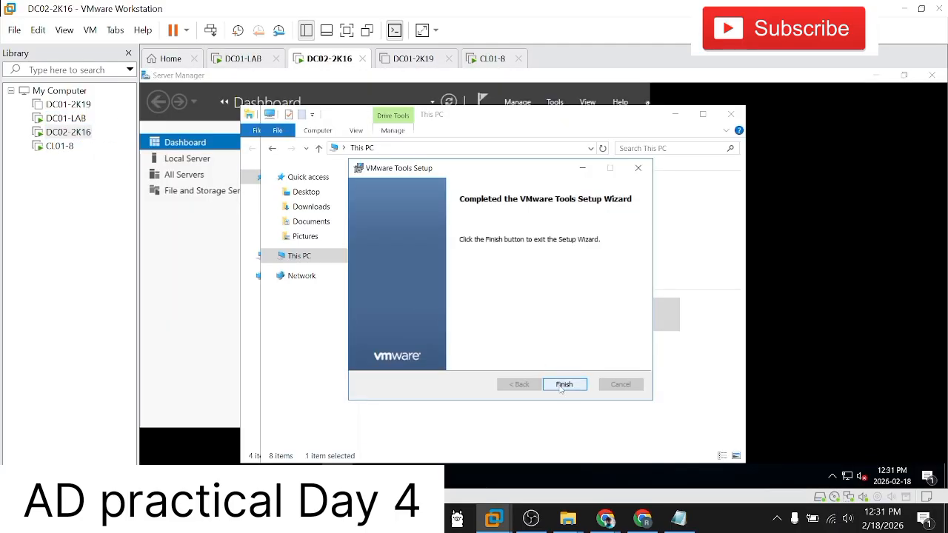
pyautogui.click(277, 475)
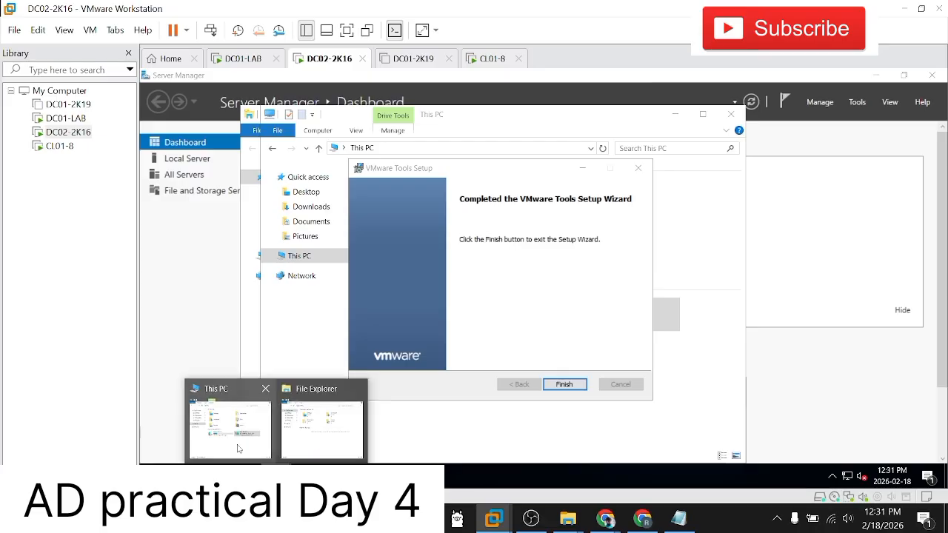
pyautogui.click(239, 447)
pyautogui.click(318, 303)
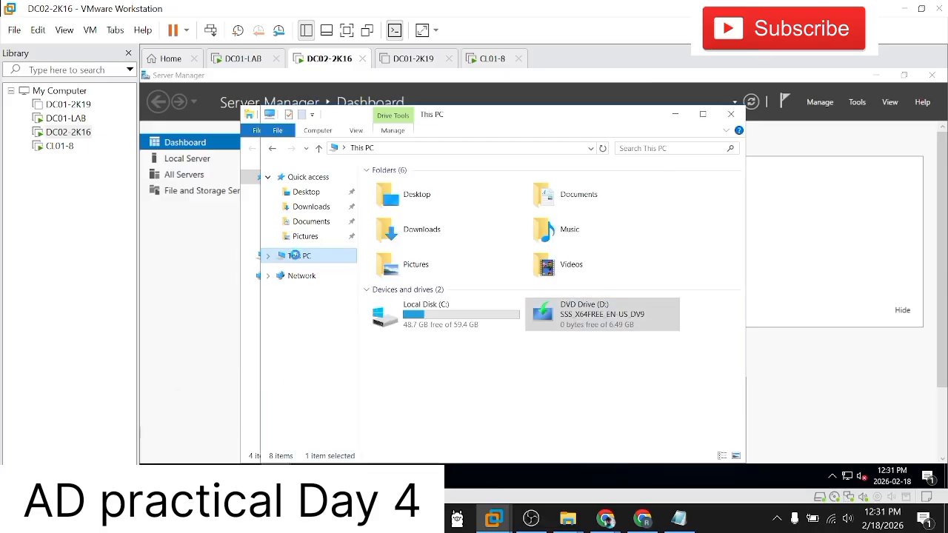
pyautogui.rightClick(295, 255)
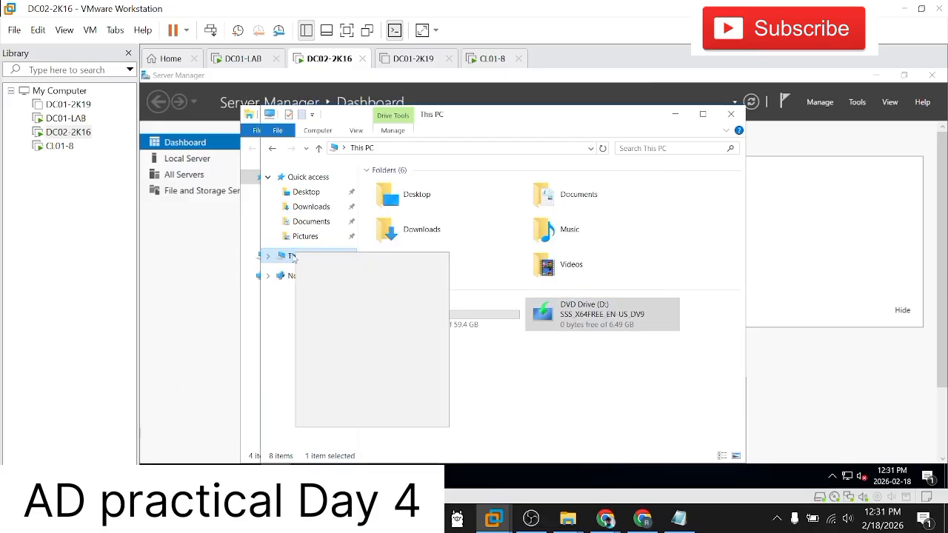
pyautogui.click(333, 418)
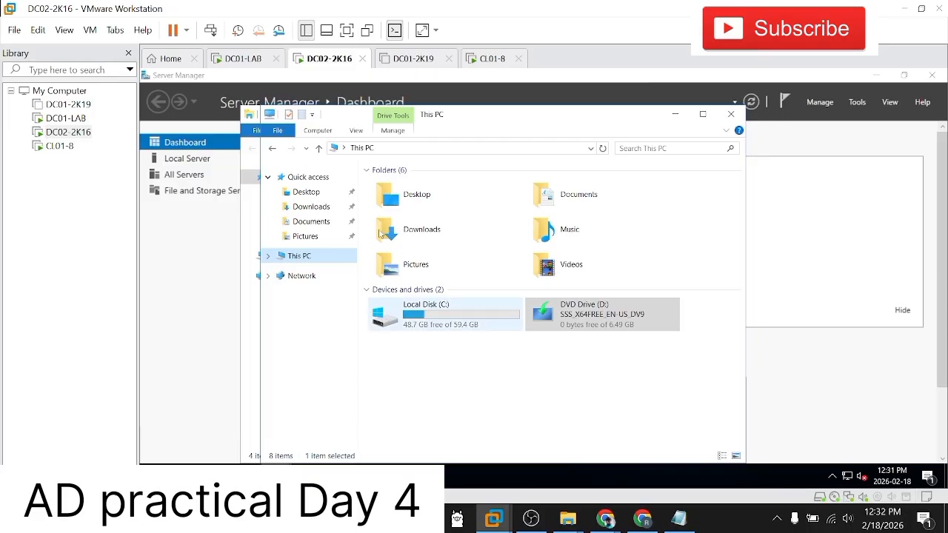
pyautogui.rightClick(308, 262)
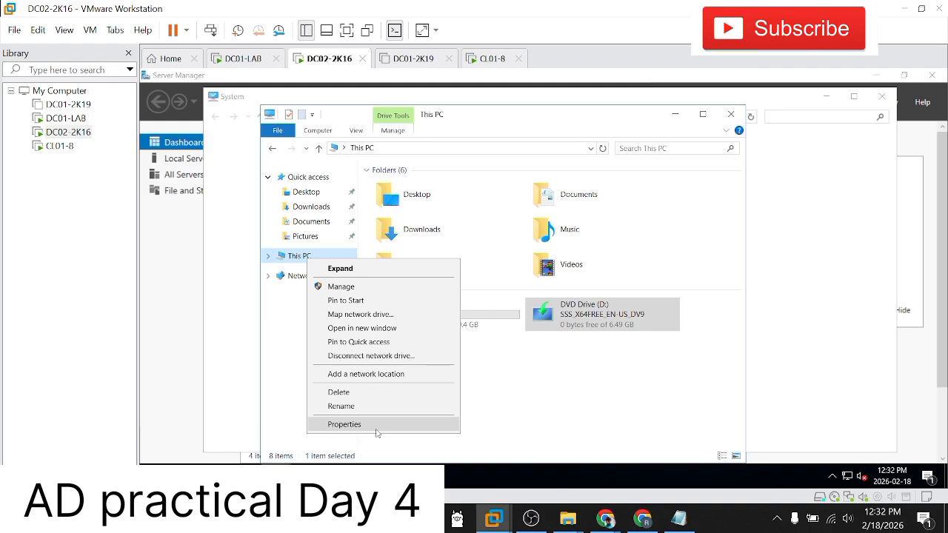
pyautogui.click(857, 378)
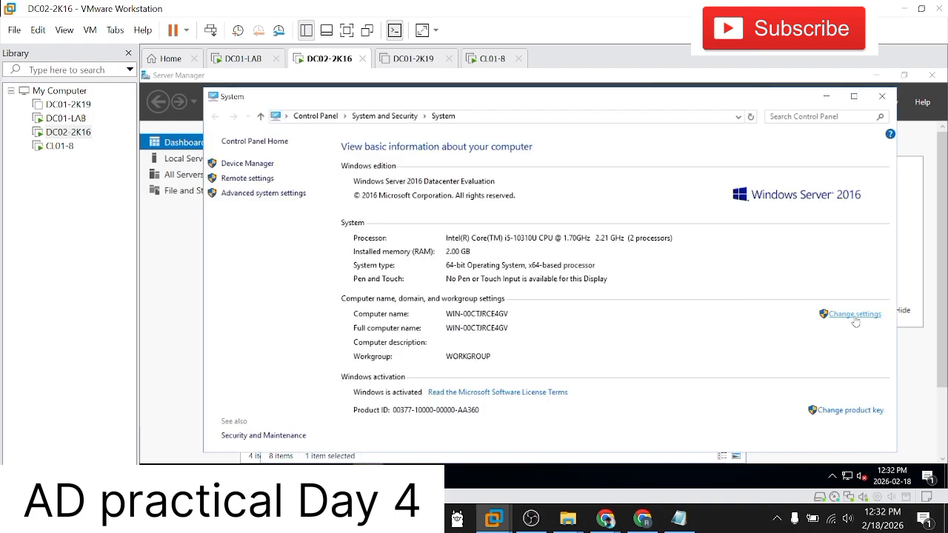
# Step: Rename the computer as DC02-2K16 in the system settings, acknowledge the restart notice and close the System Properties dialog
pyautogui.click(853, 314)
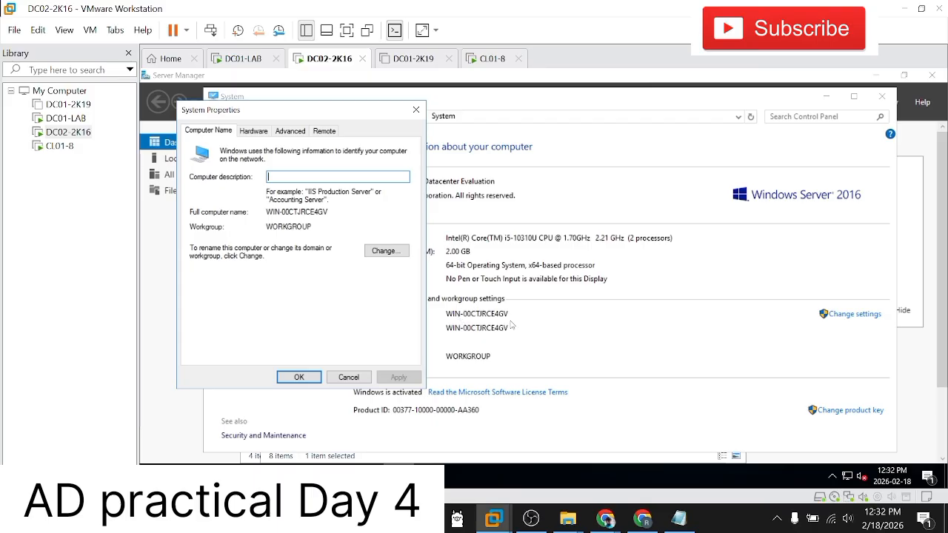
pyautogui.click(396, 252)
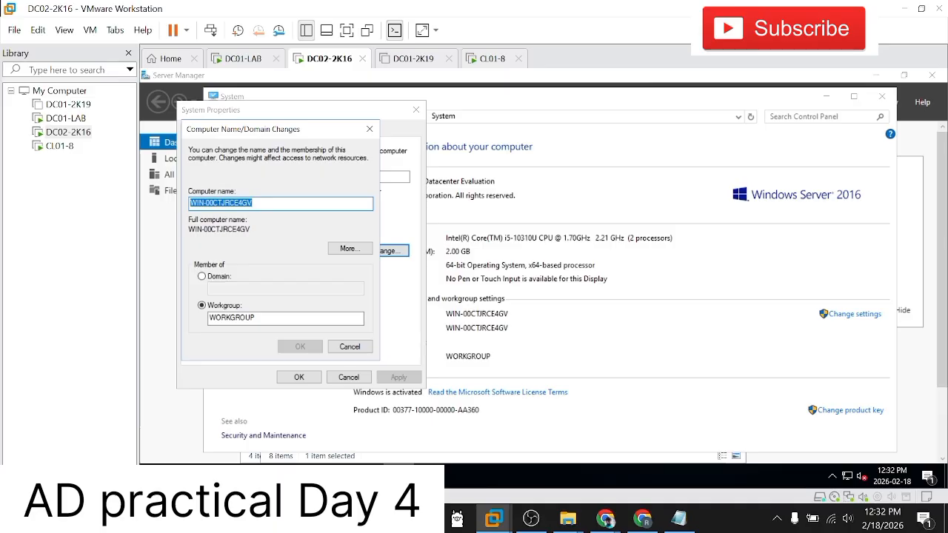
pyautogui.write('DC02')
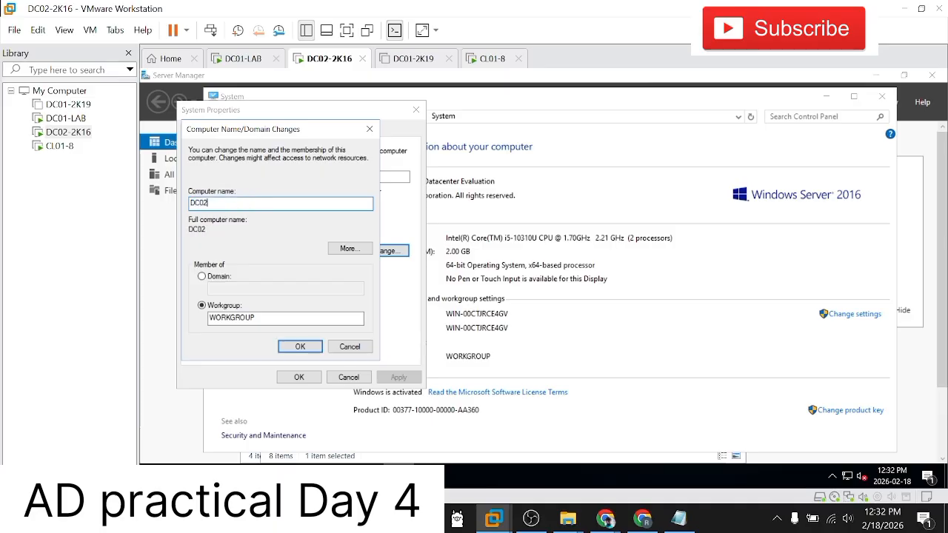
pyautogui.write('-2K16')
pyautogui.click(288, 347)
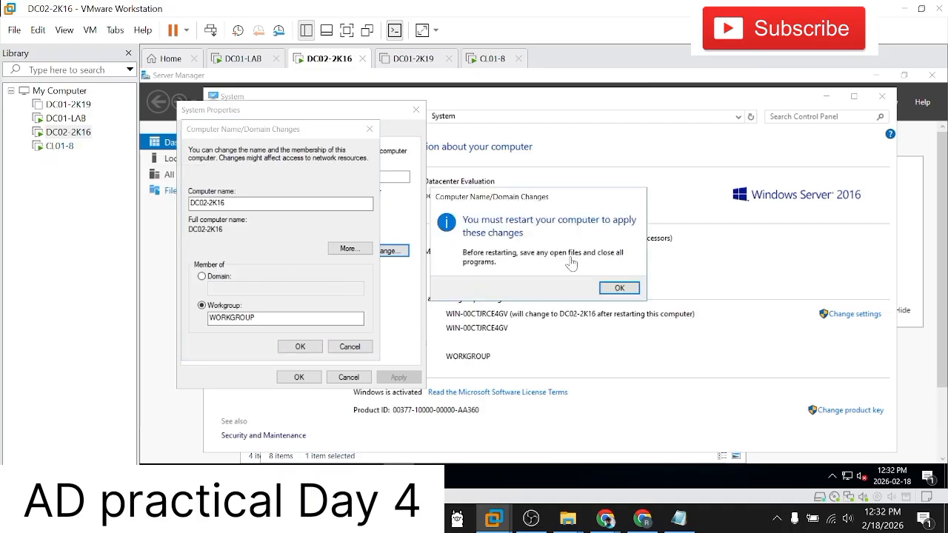
pyautogui.click(620, 292)
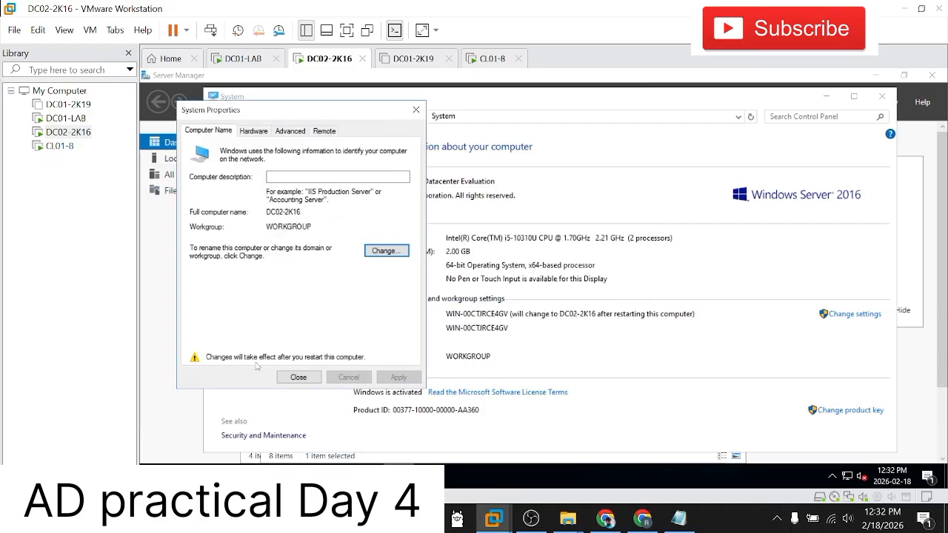
pyautogui.click(299, 377)
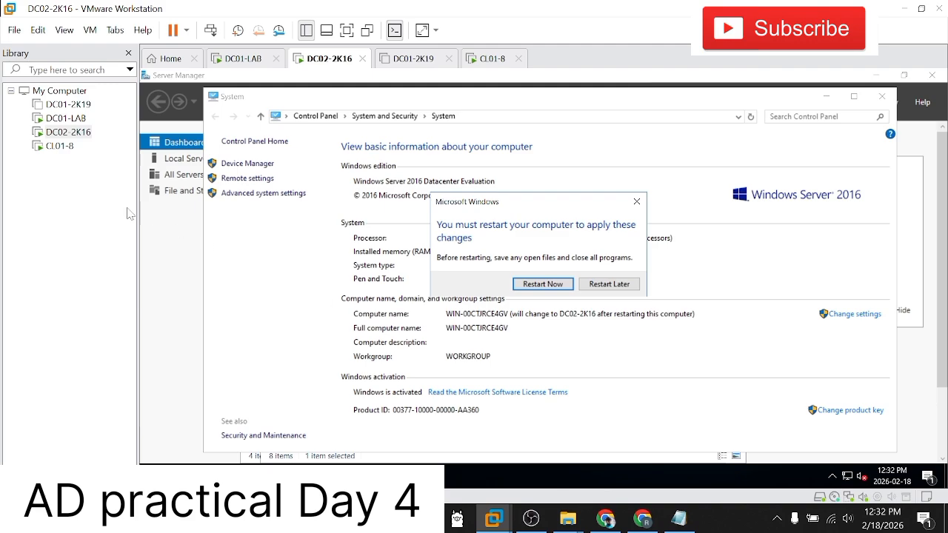
# Step: Return to the CL01-8 virtual machine, acknowledge the password change and decline the VMware Tools log-off on the desktop
pyautogui.click(60, 146)
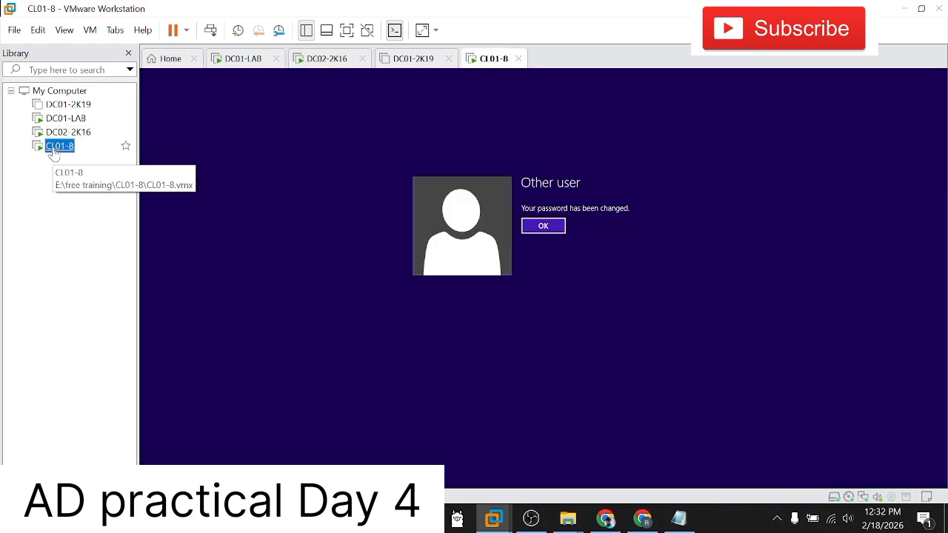
pyautogui.click(556, 231)
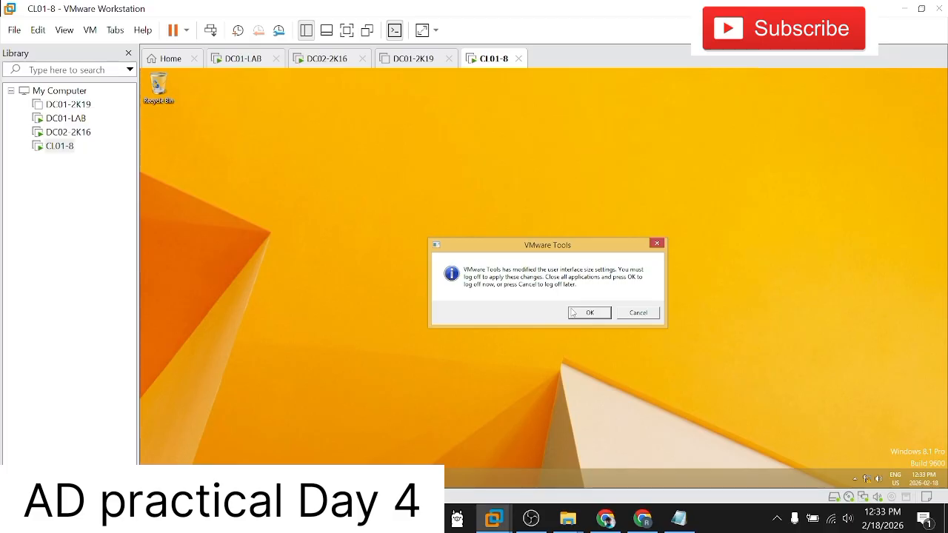
pyautogui.click(627, 316)
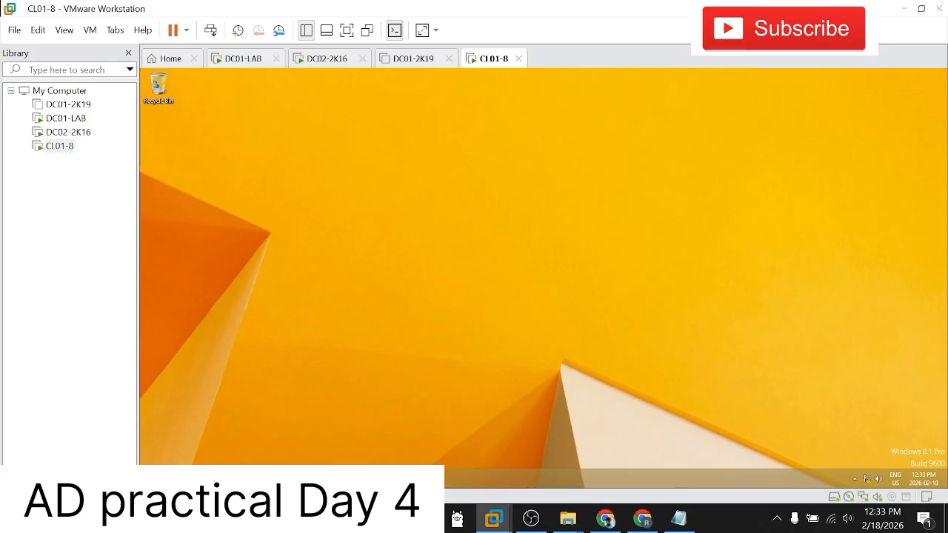
pyautogui.hotkey('alt', 'Tab')
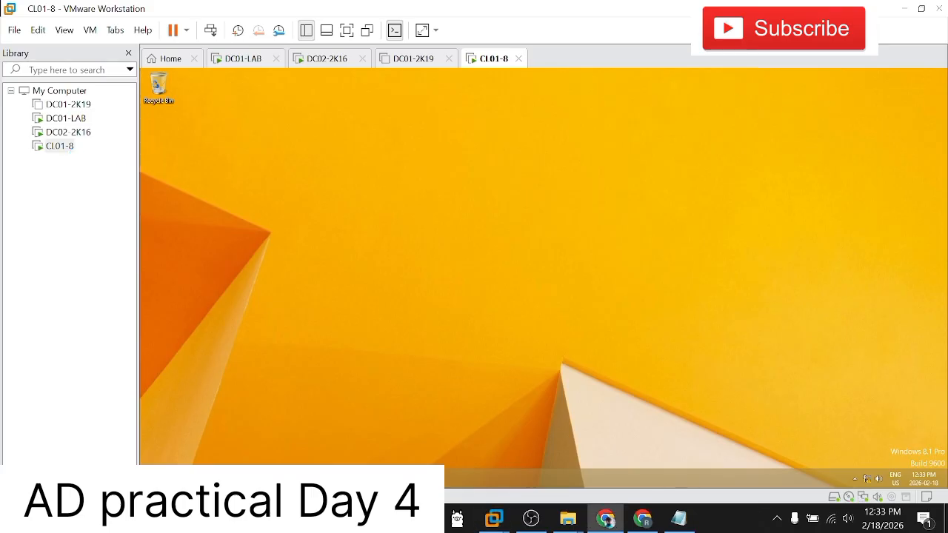
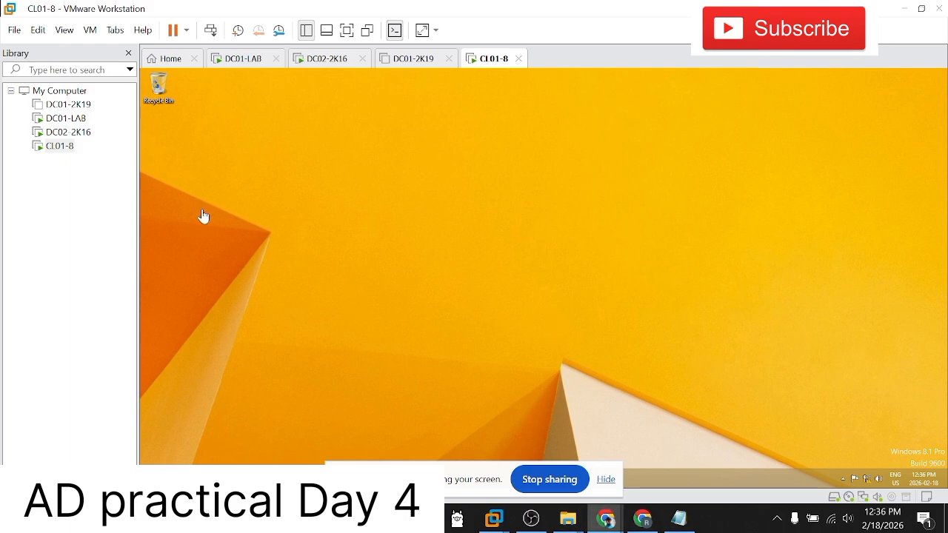
# Step: Restart the DC02-2K16 virtual machine immediately to apply the computer name change
pyautogui.click(89, 235)
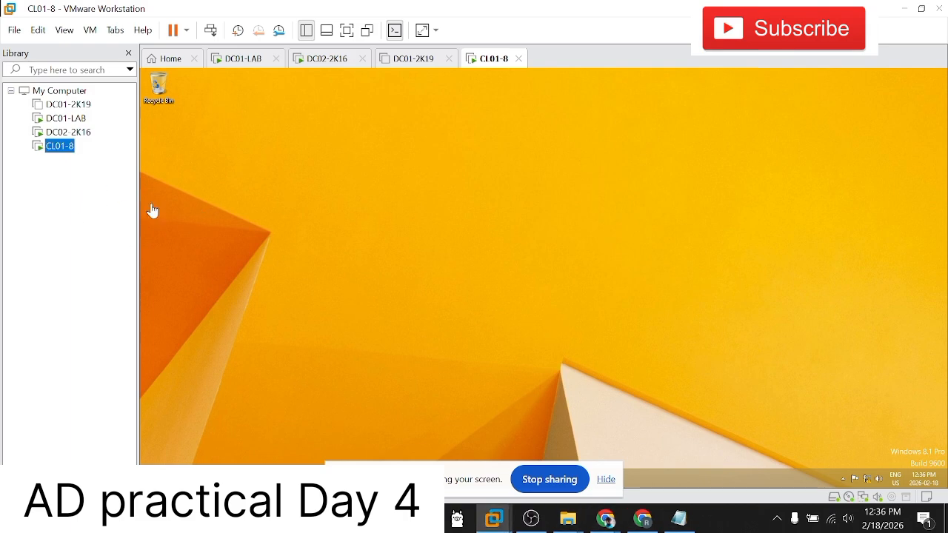
pyautogui.click(68, 132)
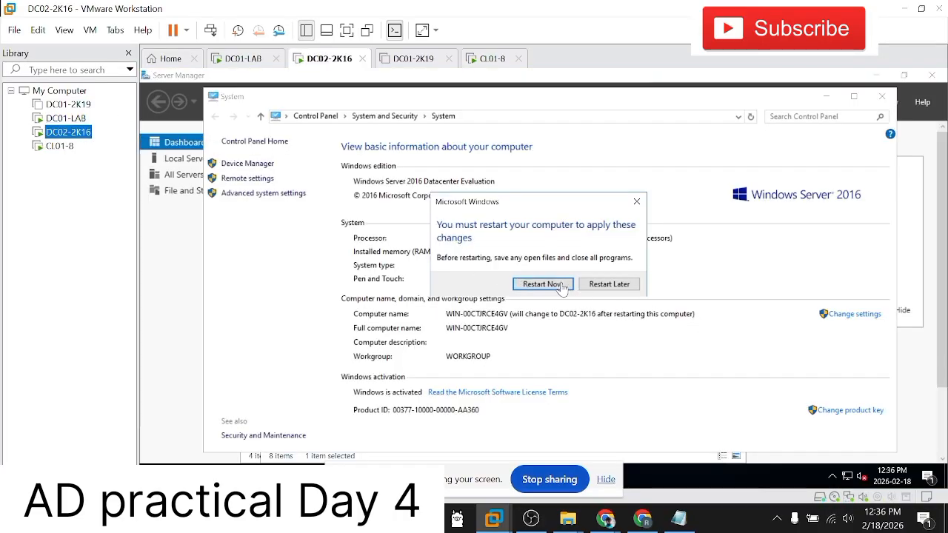
pyautogui.click(561, 287)
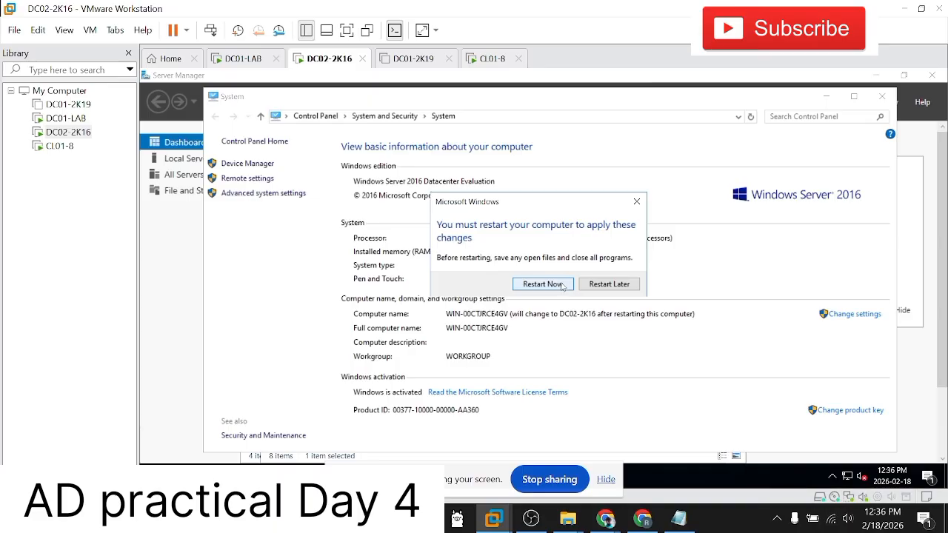
# Step: On DC01-LAB, disable the test domain user's account in the Users container of Microsoft.com and acknowledge the notice
pyautogui.click(39, 119)
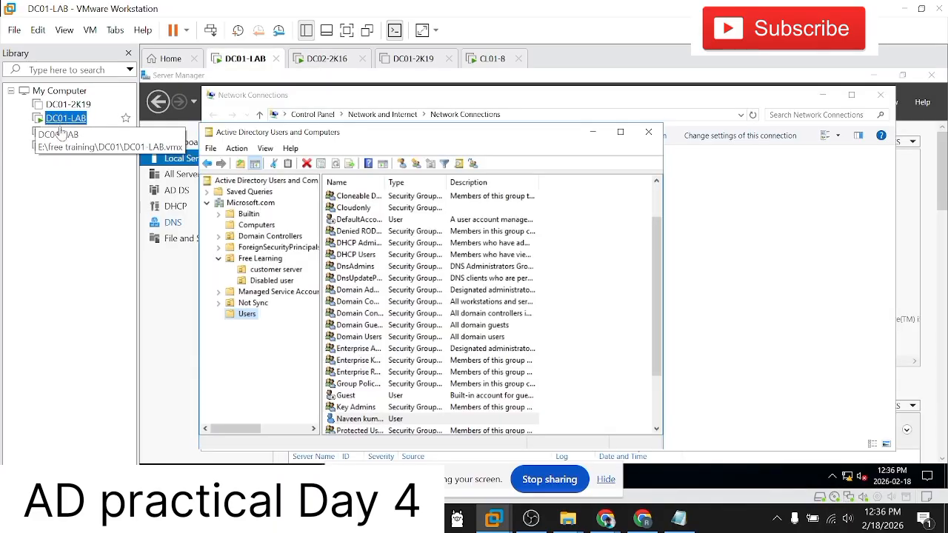
pyautogui.click(363, 419)
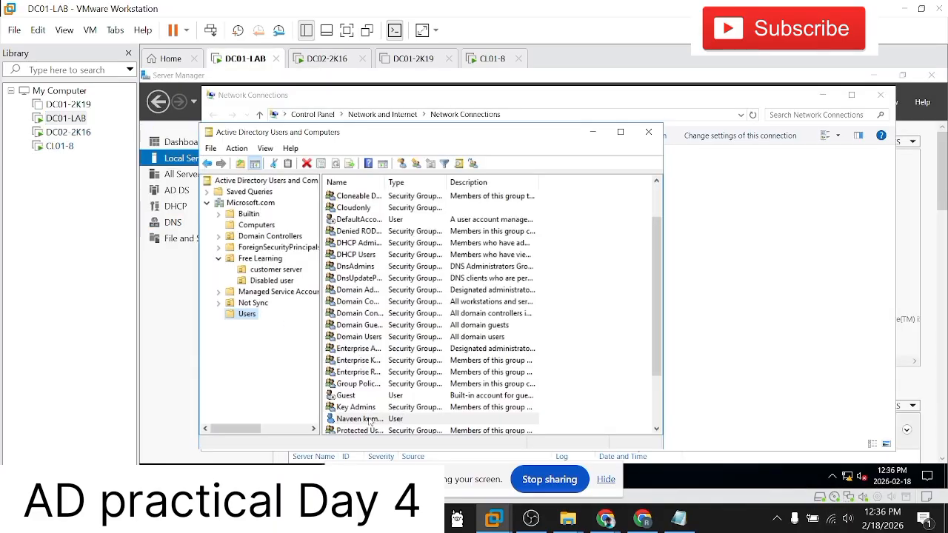
pyautogui.click(257, 363)
pyautogui.scroll(-2, 395, 324)
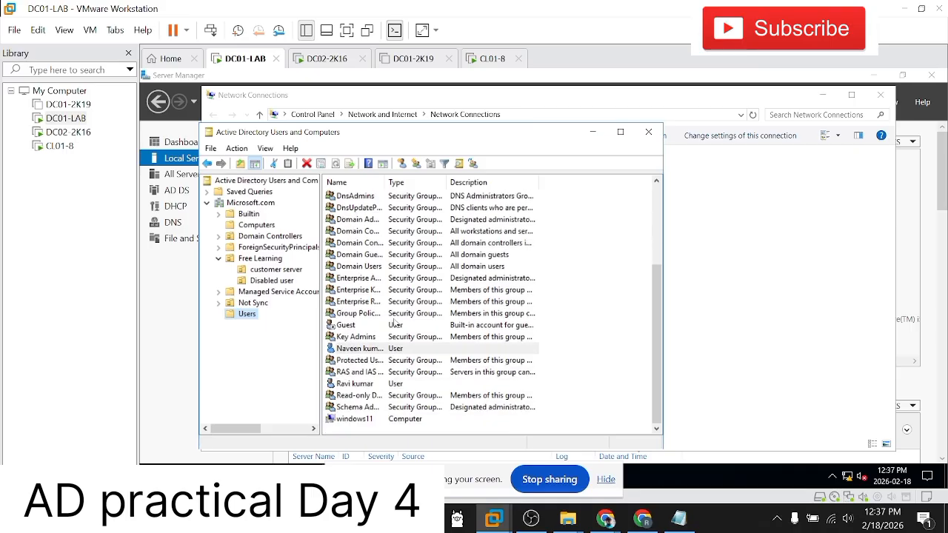
pyautogui.rightClick(253, 314)
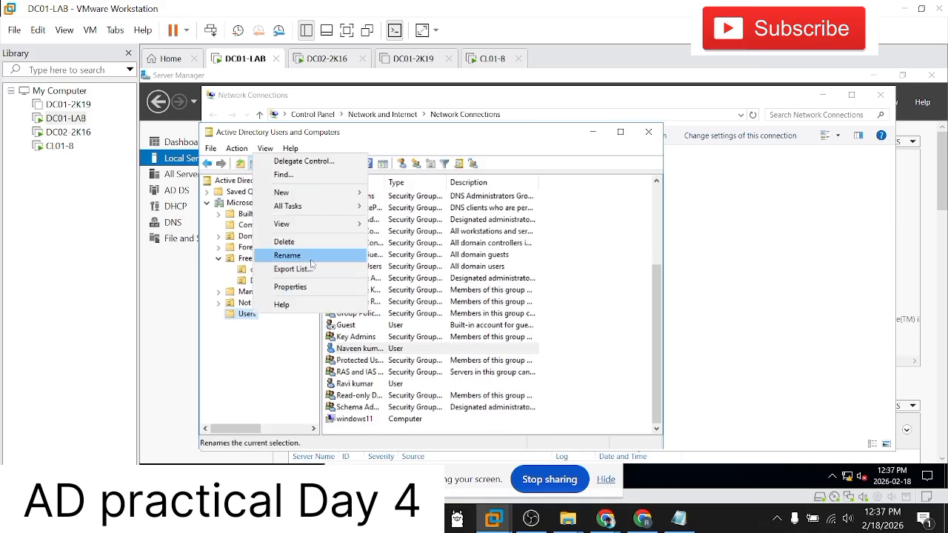
pyautogui.click(369, 365)
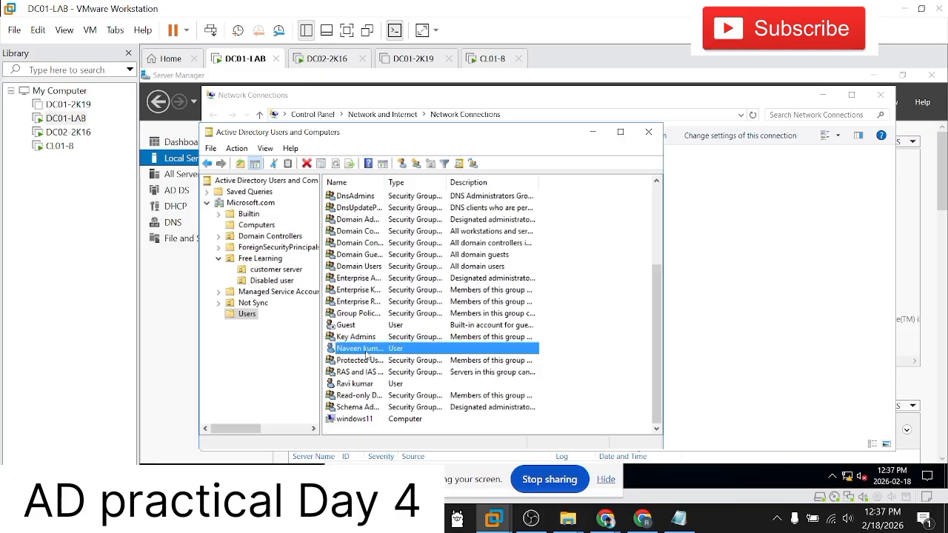
pyautogui.rightClick(366, 349)
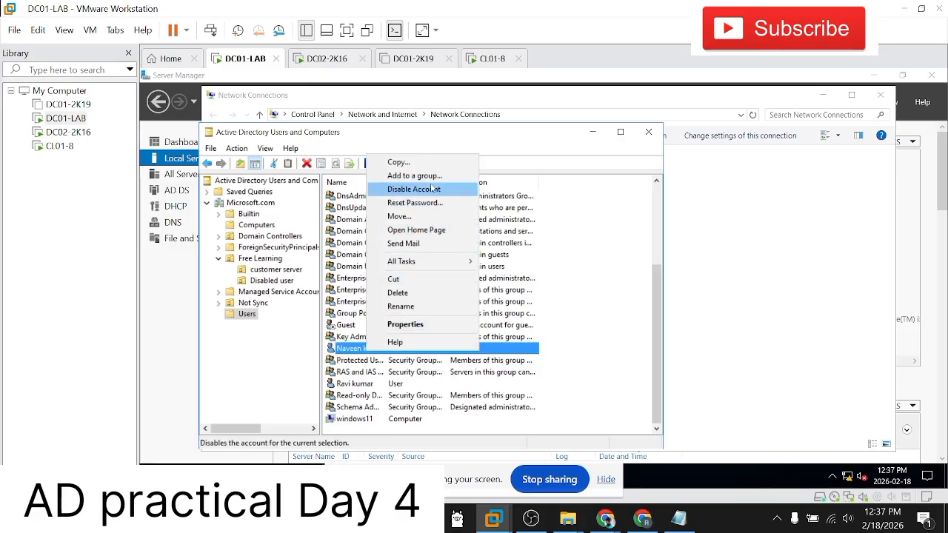
pyautogui.click(393, 188)
pyautogui.click(607, 317)
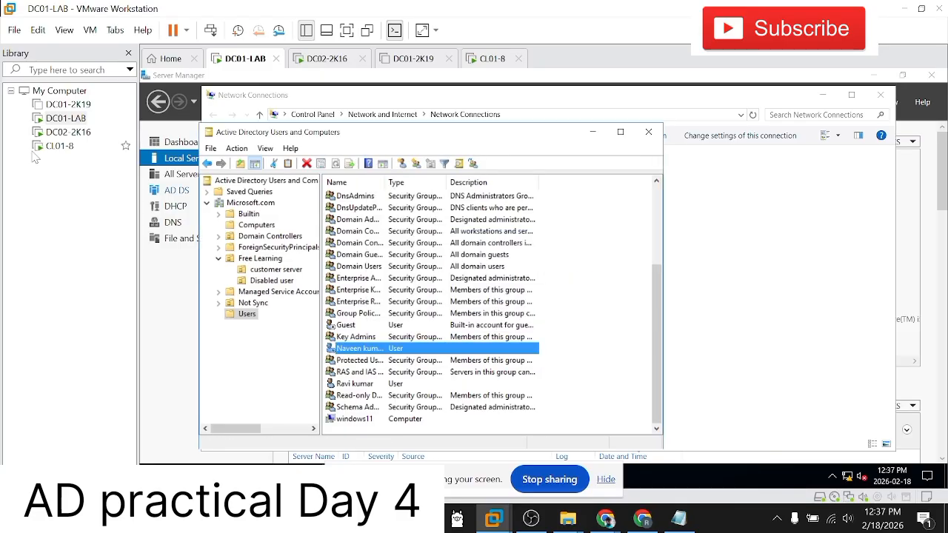
# Step: Switch to the CL01-8 virtual machine and sign the domain user out of Windows
pyautogui.click(59, 146)
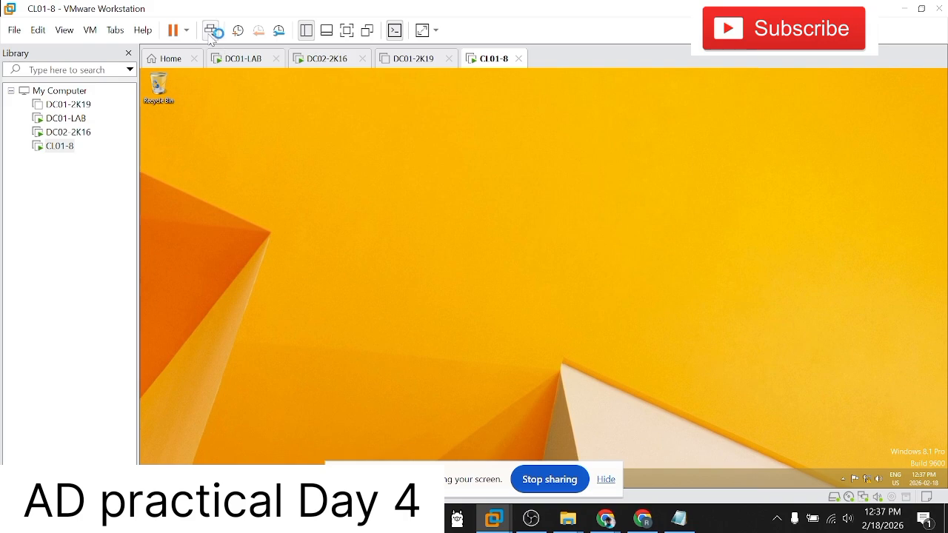
pyautogui.press('super')
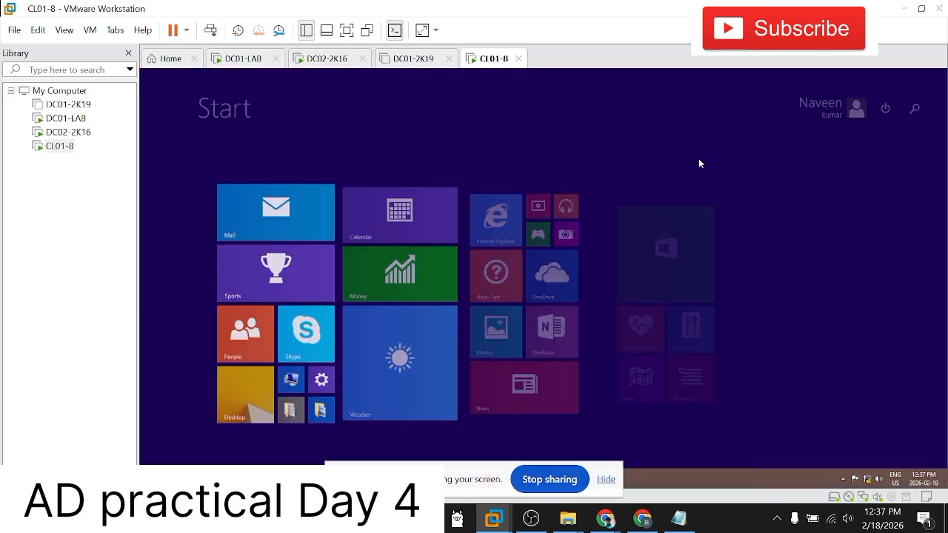
pyautogui.click(852, 116)
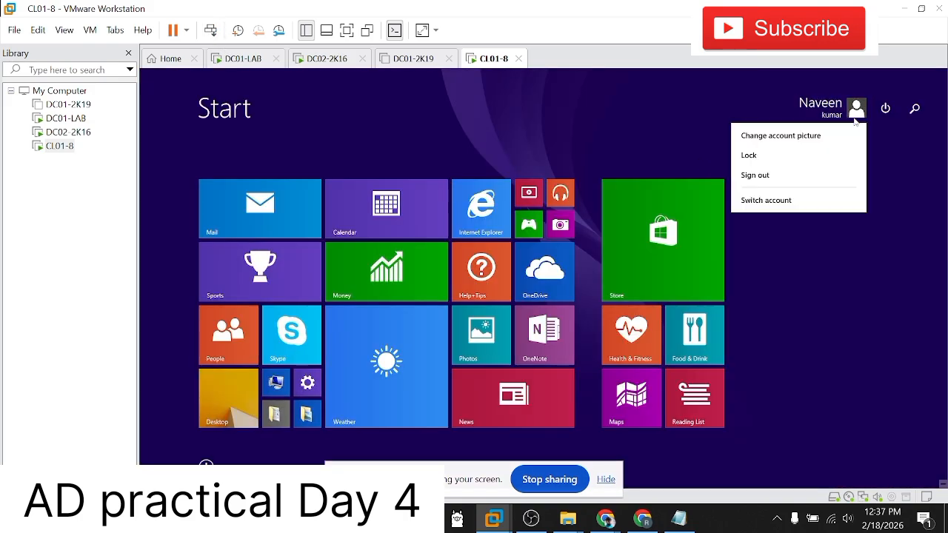
pyautogui.click(789, 176)
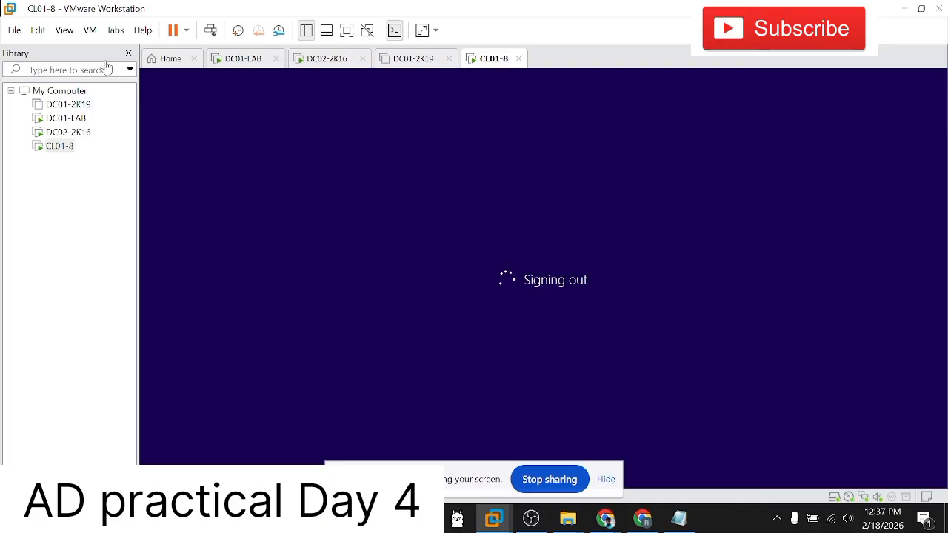
# Step: Check DC01-LAB briefly, return to CL01-8 and sign in as the same domain user with the account password
pyautogui.click(66, 119)
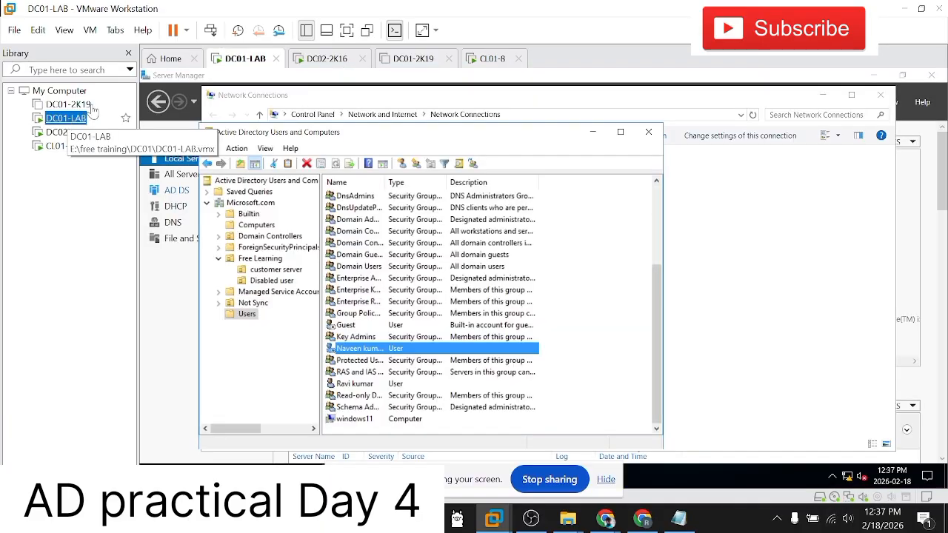
pyautogui.click(483, 61)
pyautogui.click(472, 136)
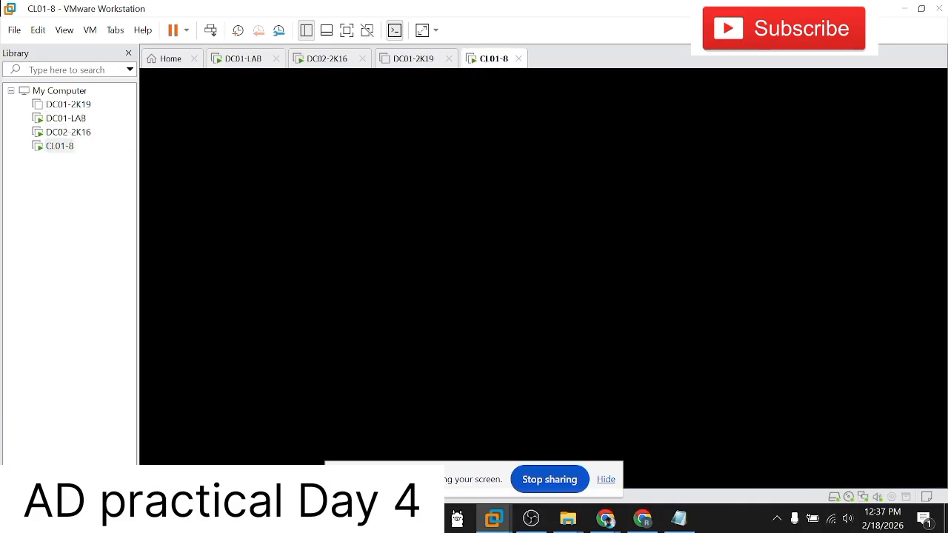
pyautogui.click(369, 266)
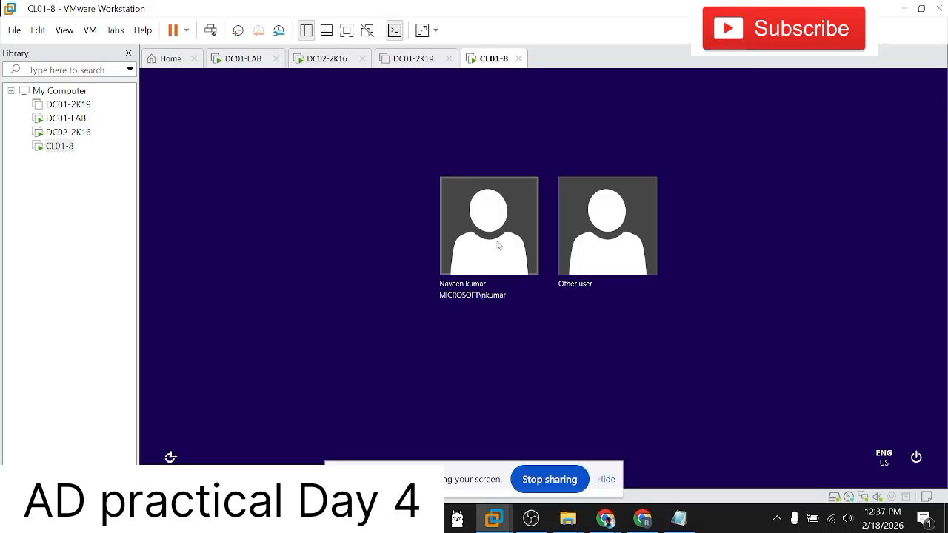
pyautogui.click(491, 244)
pyautogui.write('********')
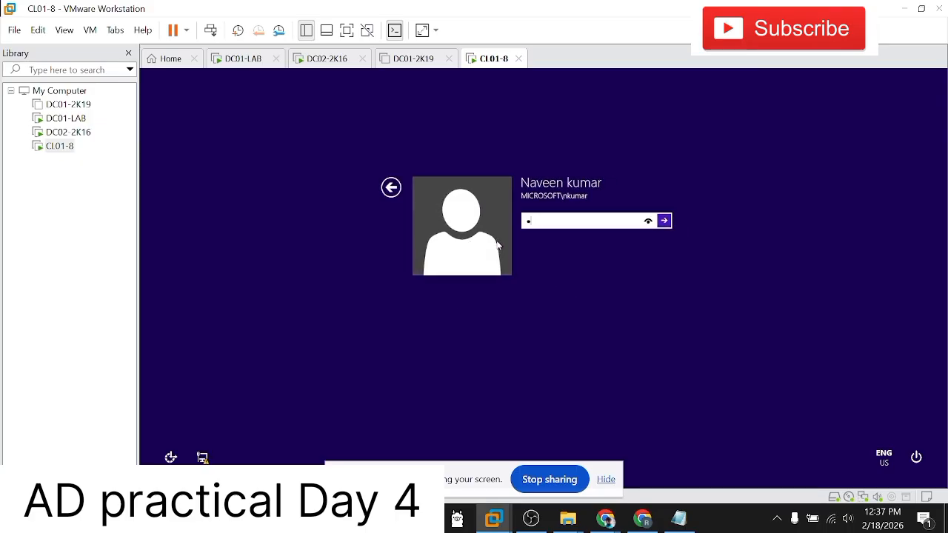
pyautogui.press('Return')
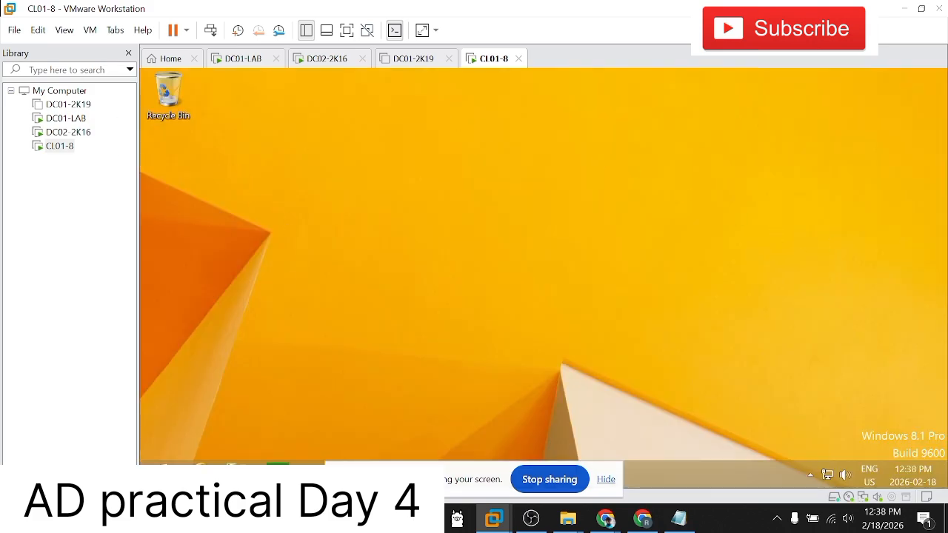
# Step: Check the user account on DC01-LAB, then return to CL01-8 and sign the domain user out again
pyautogui.click(62, 133)
pyautogui.click(62, 124)
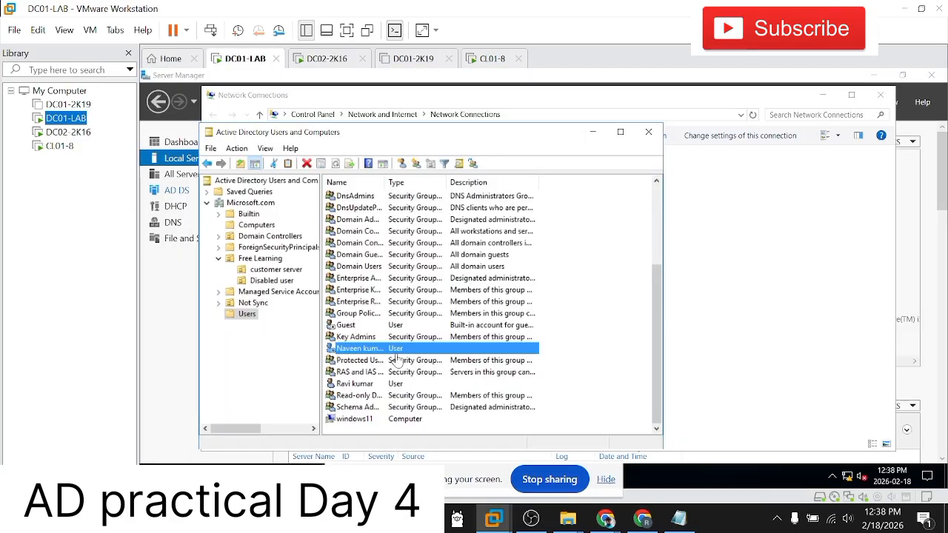
pyautogui.click(58, 147)
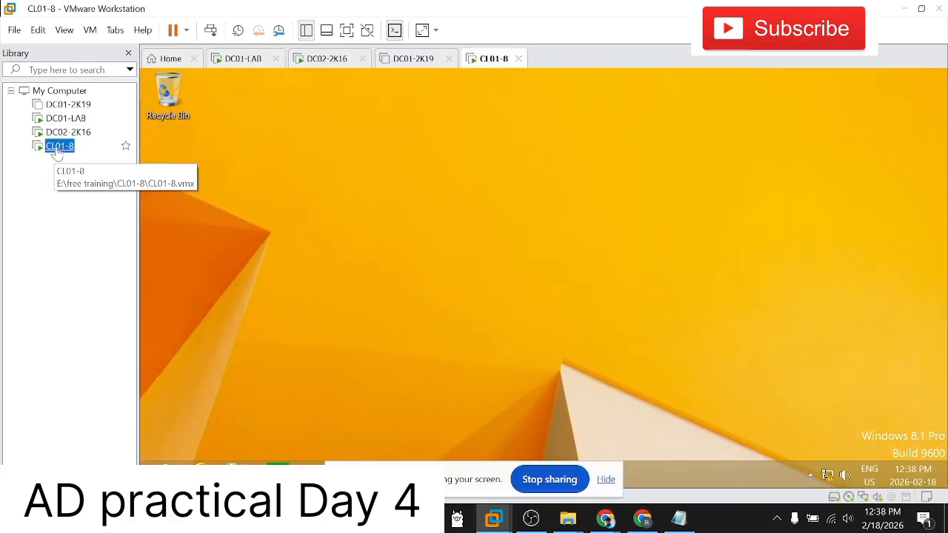
pyautogui.click(375, 241)
pyautogui.click(153, 474)
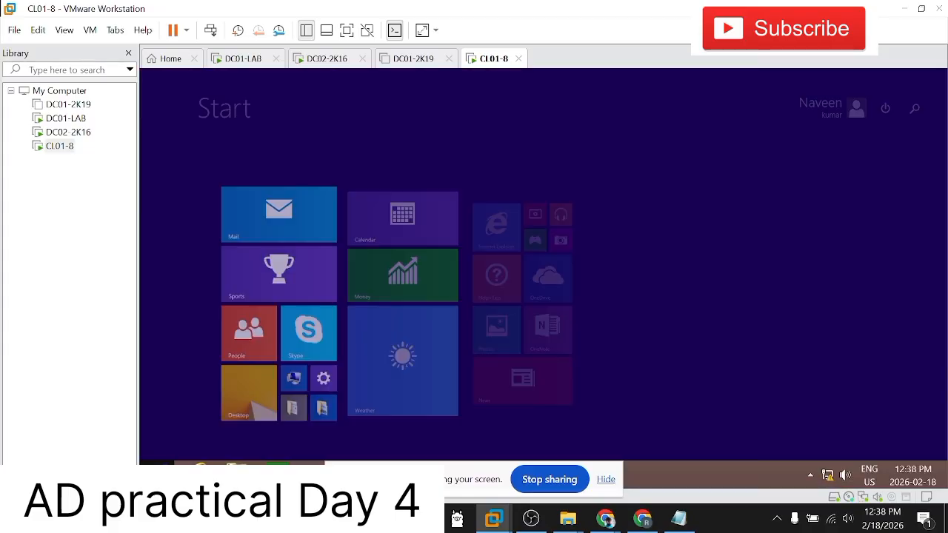
pyautogui.rightClick(160, 471)
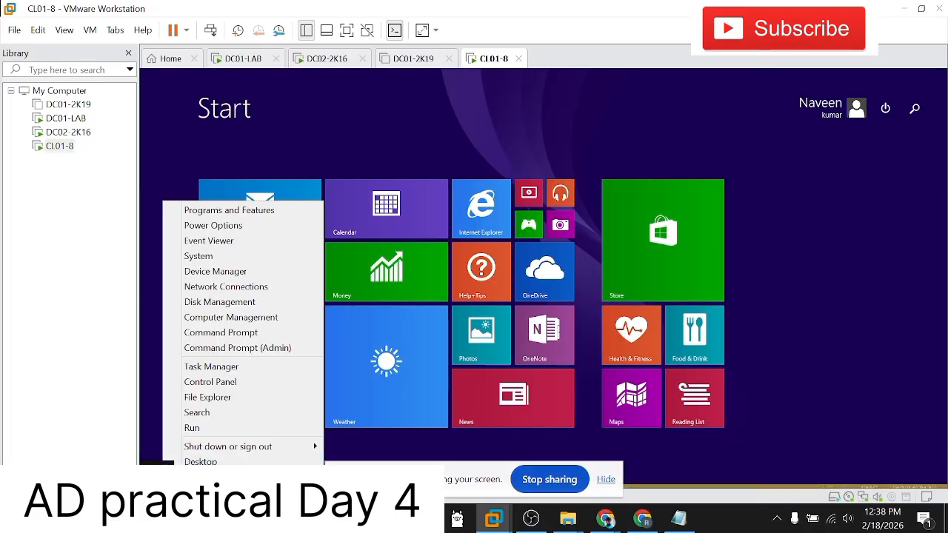
pyautogui.click(857, 114)
pyautogui.click(857, 111)
pyautogui.click(856, 111)
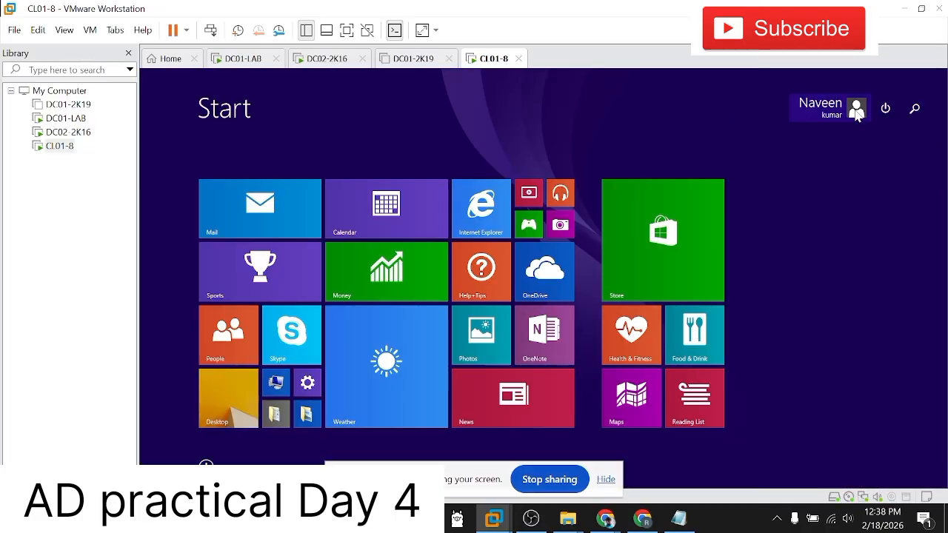
pyautogui.click(857, 111)
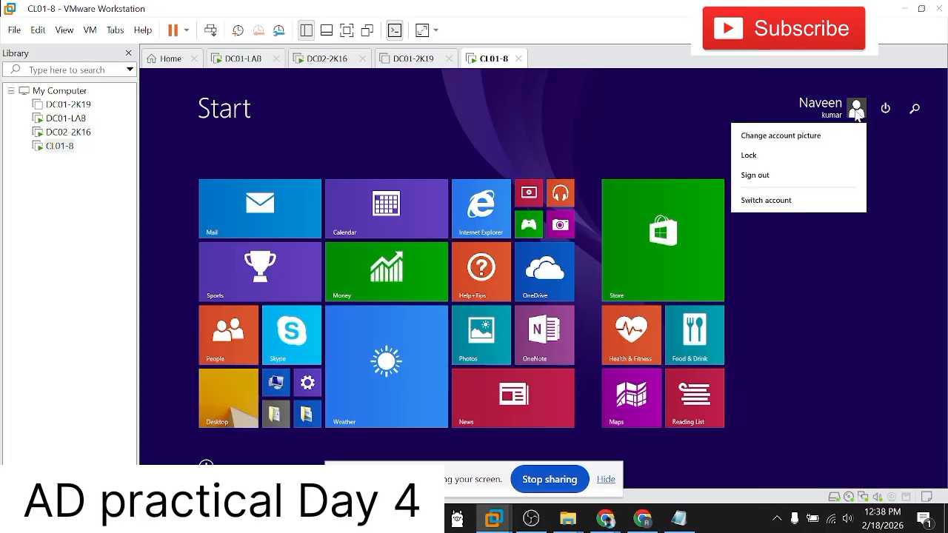
pyautogui.click(789, 182)
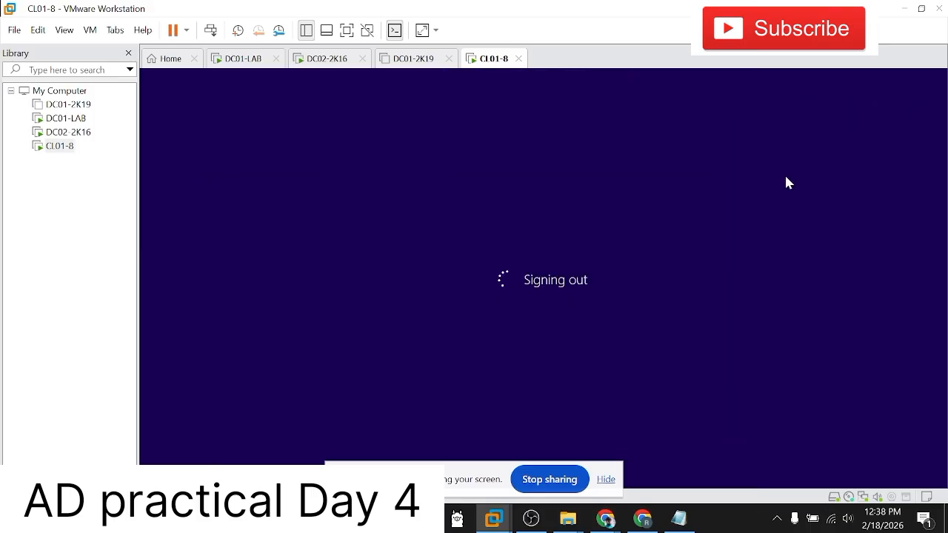
# Step: On DC01-LAB, examine the disabled domain user's entry in the Users container
pyautogui.click(65, 118)
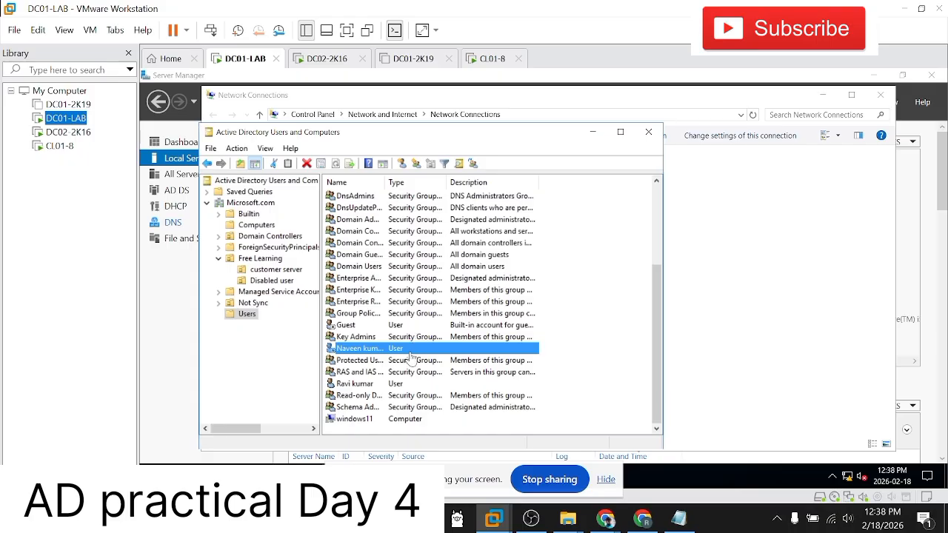
pyautogui.click(404, 362)
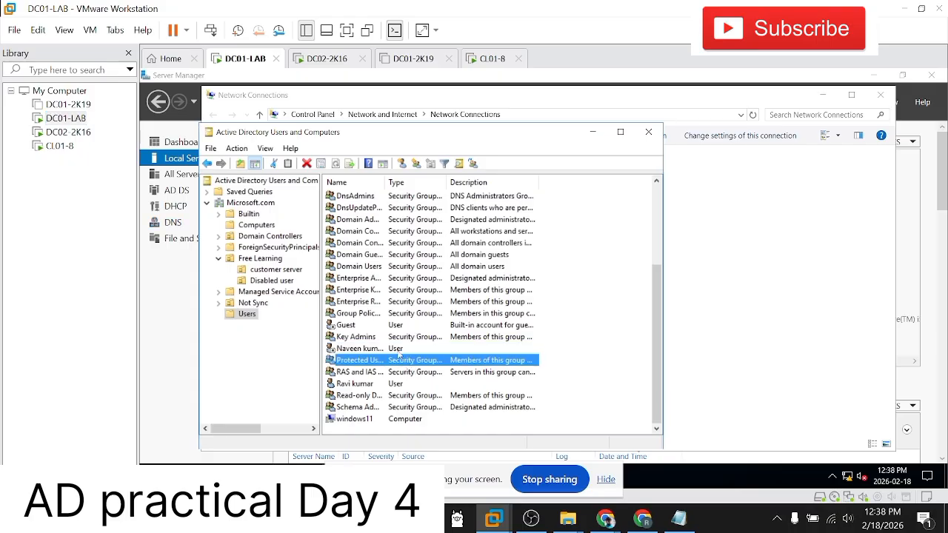
pyautogui.click(397, 351)
pyautogui.click(396, 359)
pyautogui.click(397, 349)
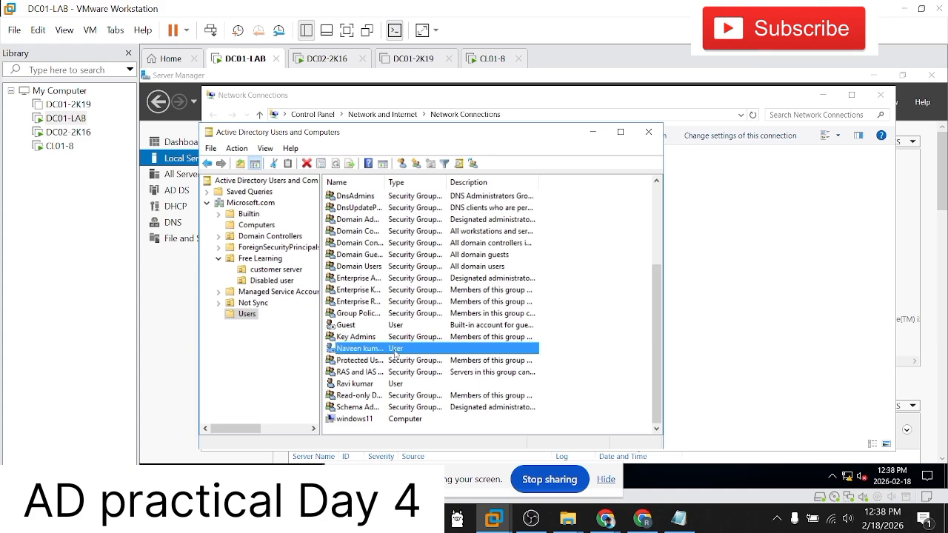
pyautogui.click(396, 360)
pyautogui.click(398, 352)
# Step: On CL01-8, try to sign in as the disabled domain user with the account password, and recheck the account on DC01-LAB
pyautogui.click(56, 146)
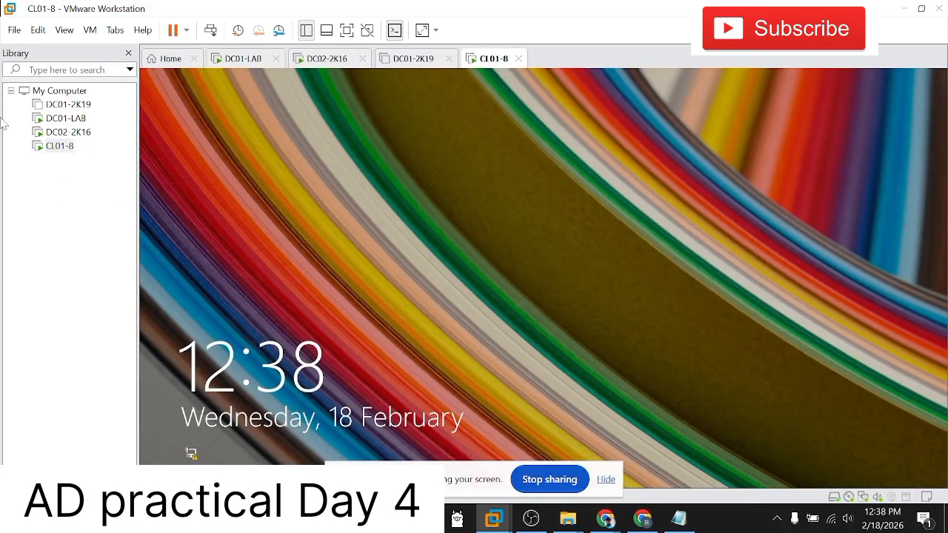
pyautogui.click(210, 29)
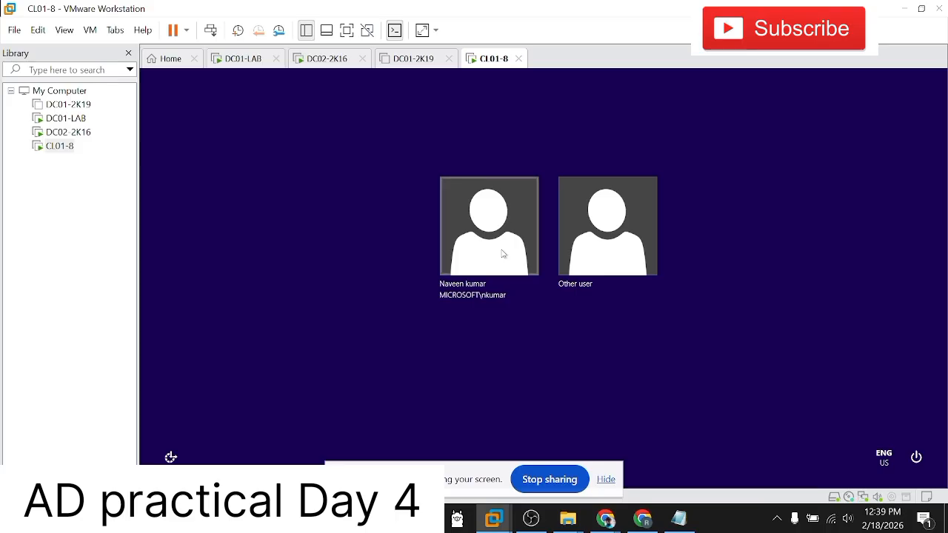
pyautogui.click(502, 254)
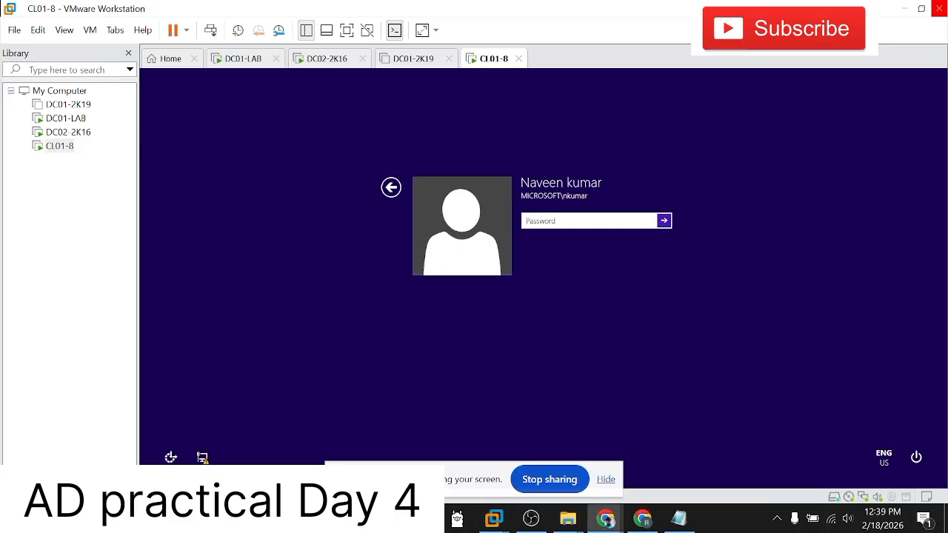
pyautogui.click(543, 223)
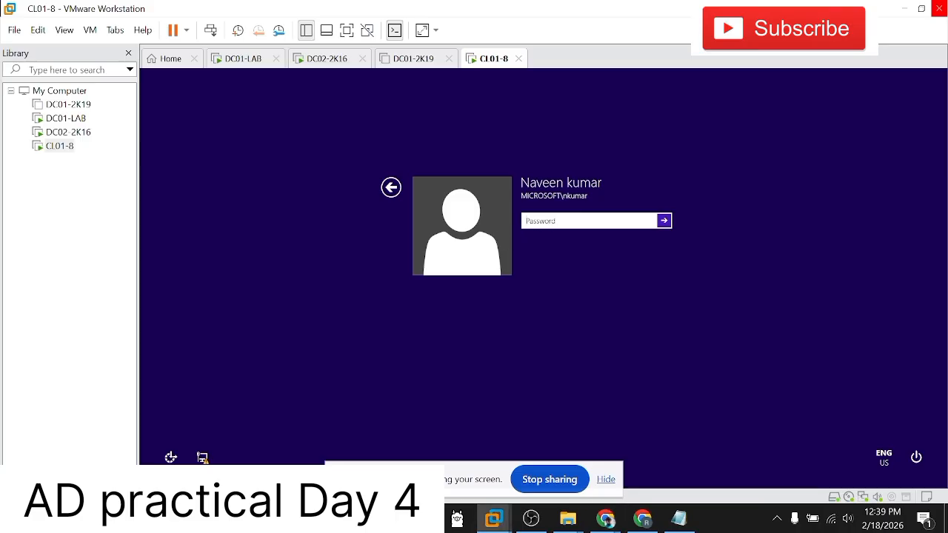
pyautogui.write('********')
pyautogui.press('Return')
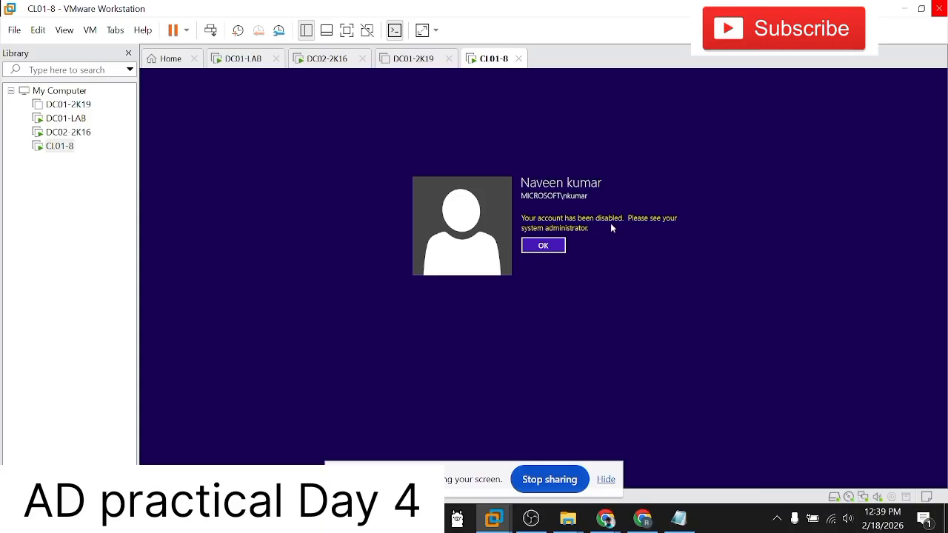
pyautogui.click(75, 123)
pyautogui.click(53, 146)
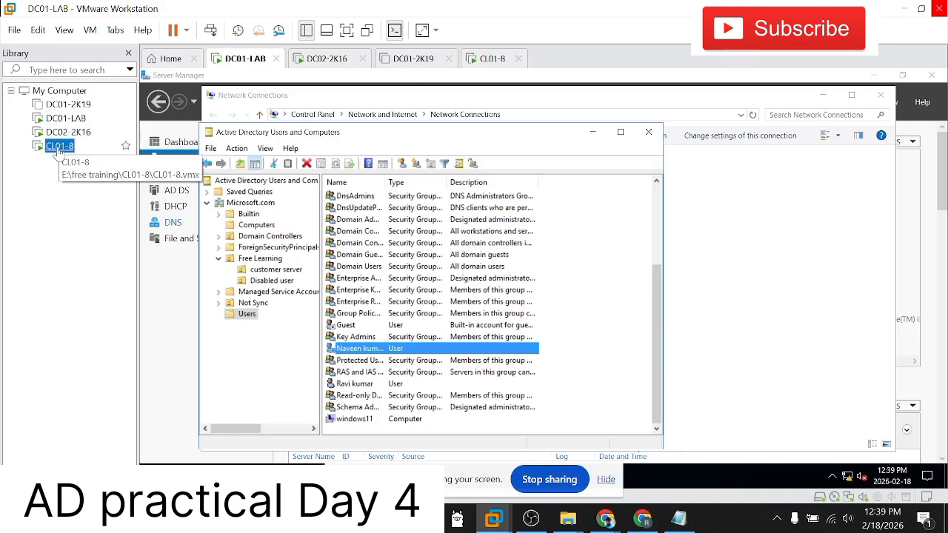
# Step: Compare the domain user's entry on DC01-LAB with the sign-in screen on CL01-8
pyautogui.click(67, 121)
pyautogui.click(56, 146)
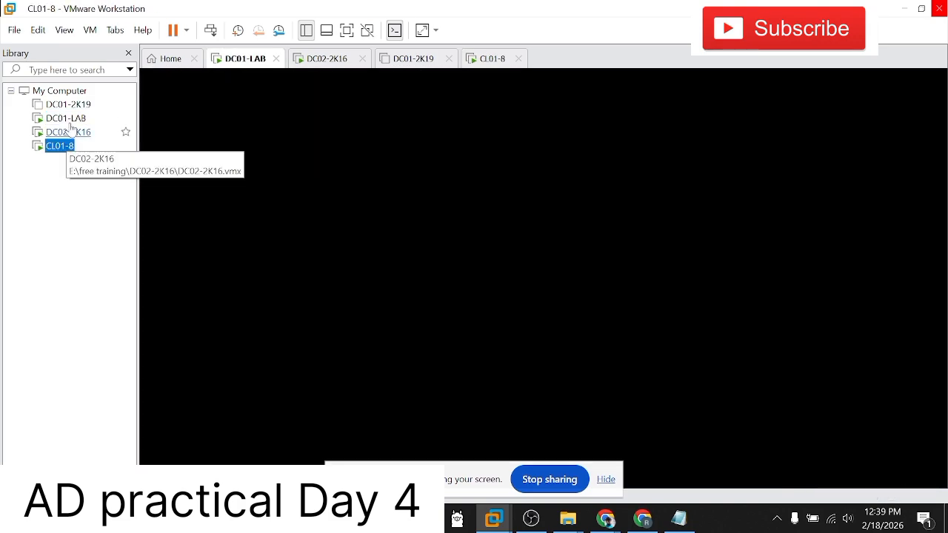
pyautogui.click(66, 119)
pyautogui.click(59, 146)
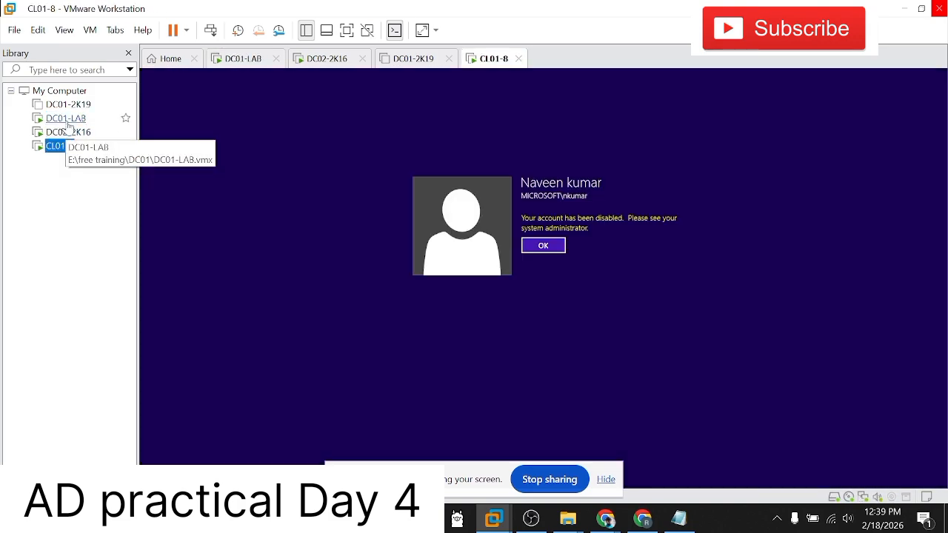
pyautogui.click(65, 118)
pyautogui.click(61, 147)
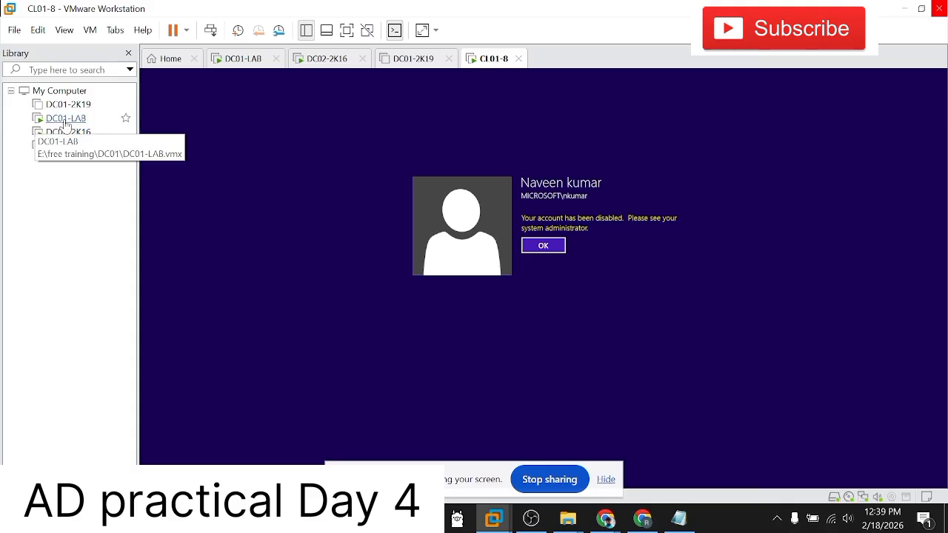
pyautogui.click(65, 118)
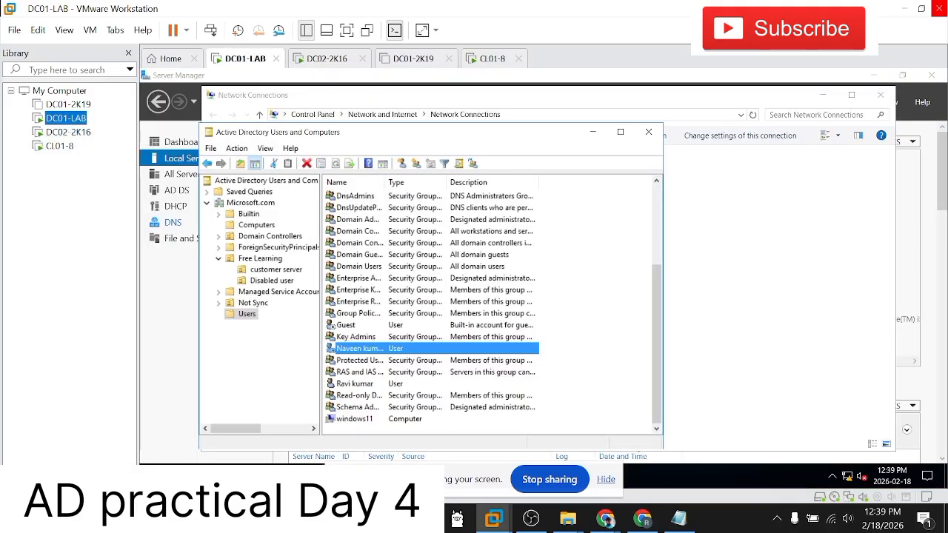
pyautogui.hotkey('alt', 'Tab')
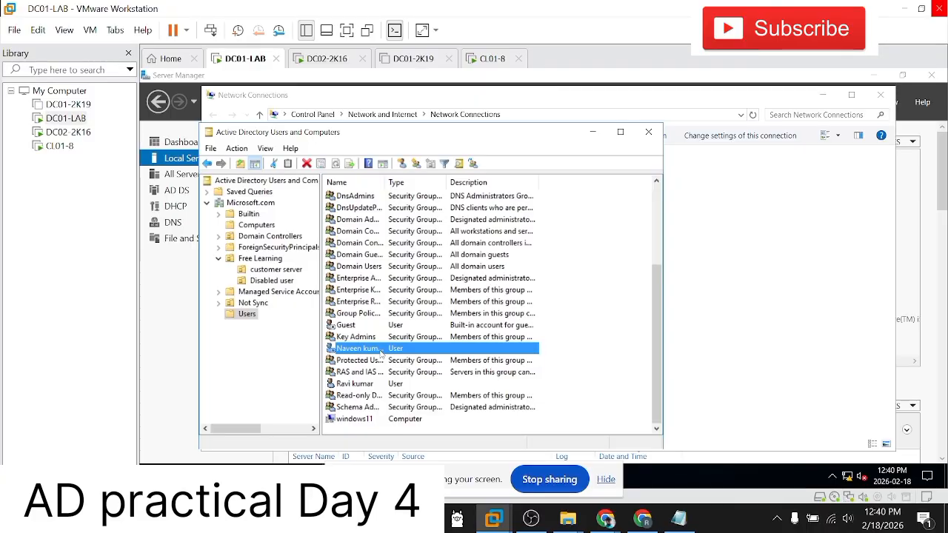
# Step: On CL01-8, dismiss the disabled-account notice and return to the user selection screen
pyautogui.click(47, 149)
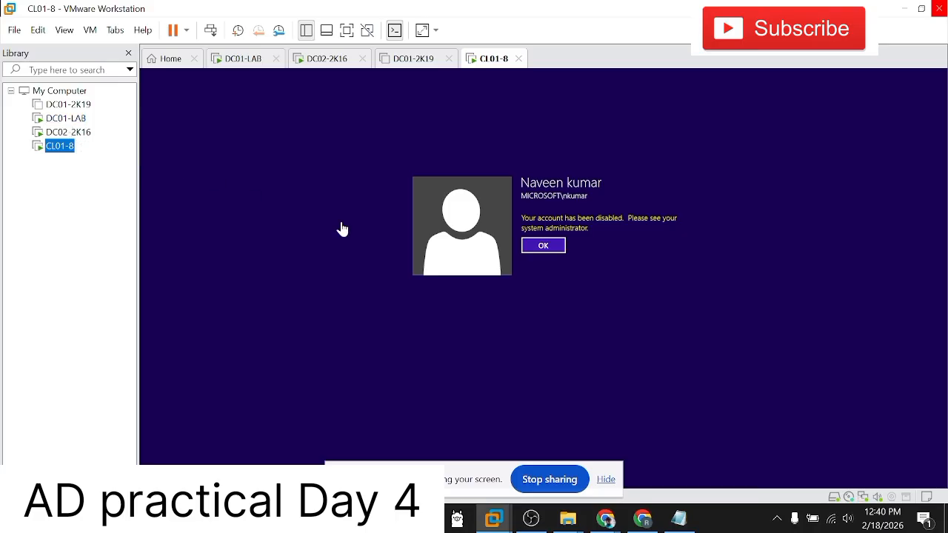
pyautogui.click(544, 247)
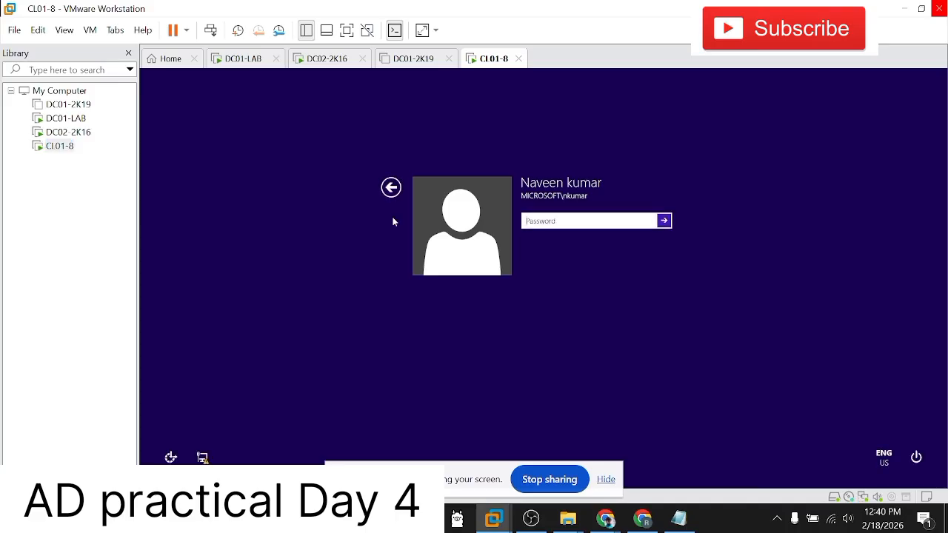
pyautogui.click(390, 190)
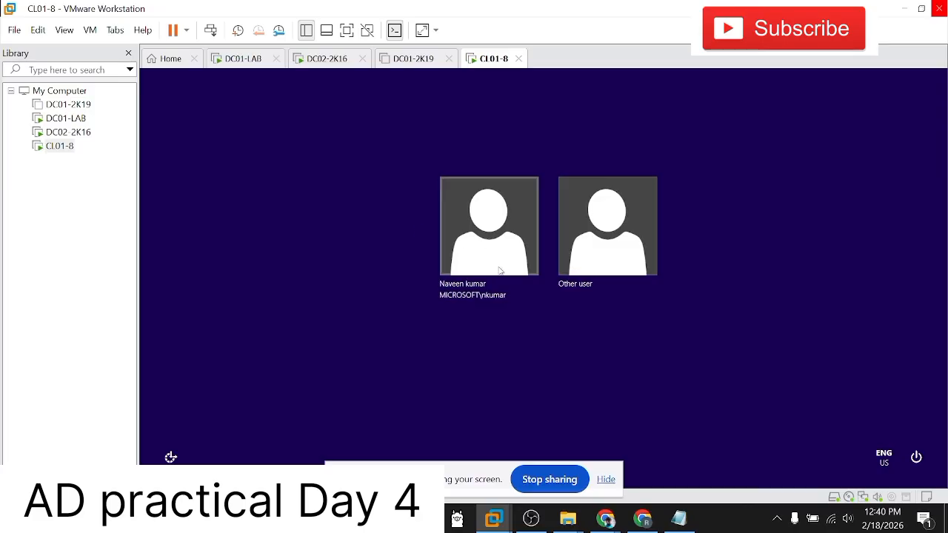
# Step: On DC01-LAB, enable the disabled domain user's account in the Users container and acknowledge the confirmation
pyautogui.click(82, 118)
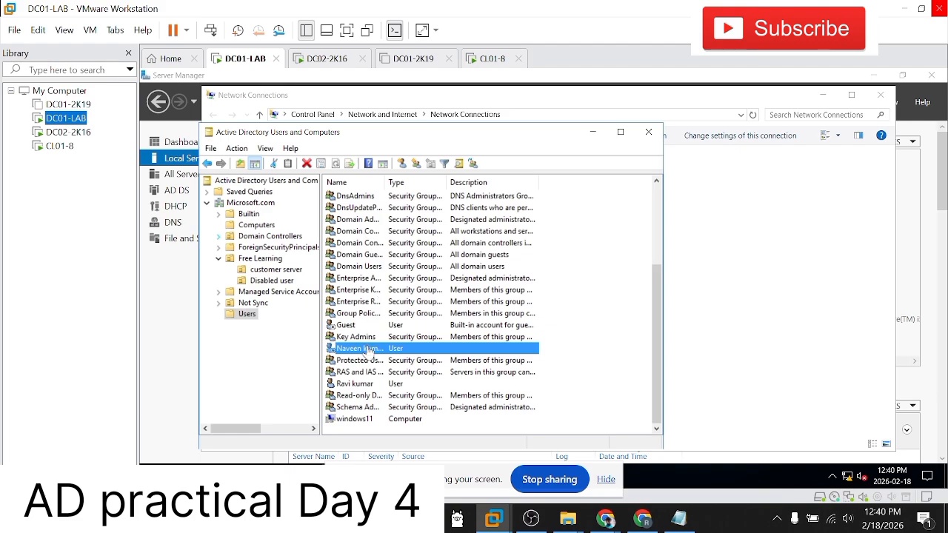
pyautogui.rightClick(405, 351)
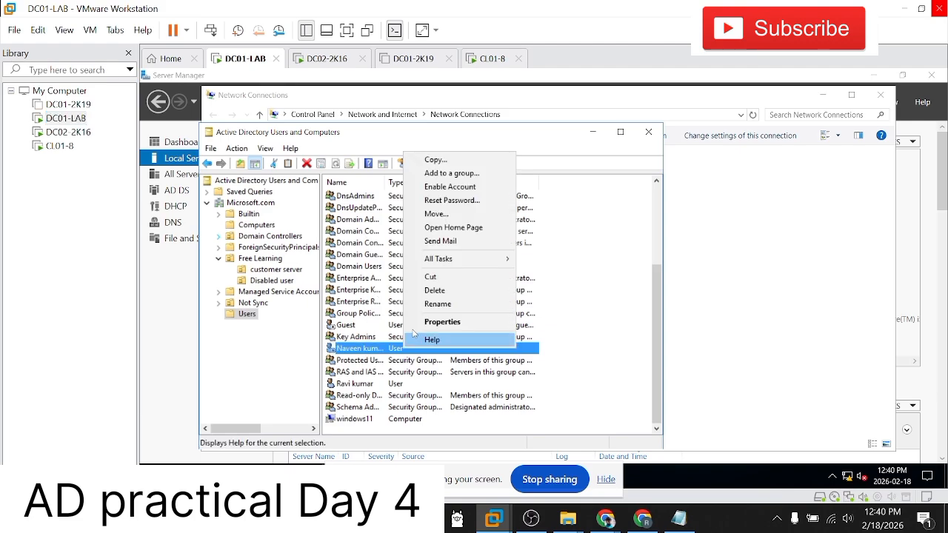
pyautogui.click(459, 188)
pyautogui.click(605, 316)
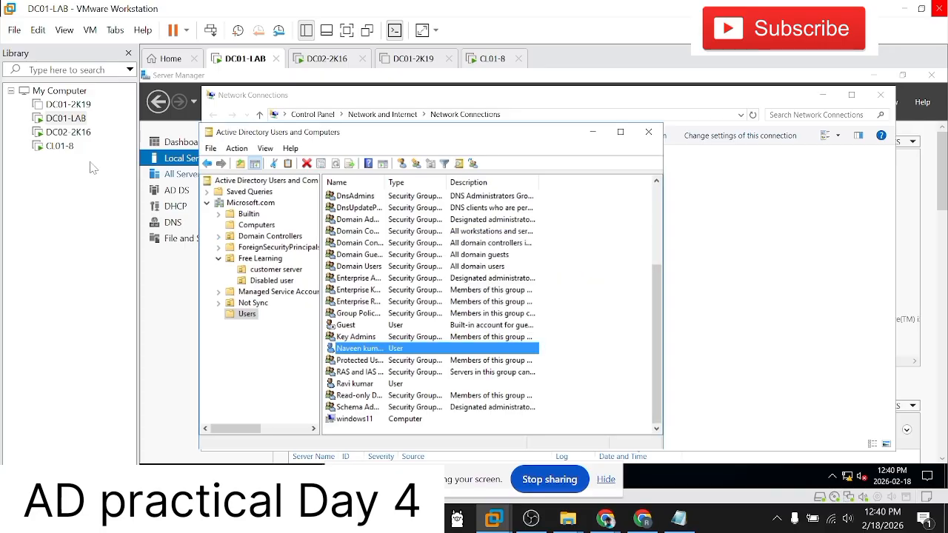
# Step: On CL01-8, sign in as the re-enabled domain user with the account password
pyautogui.click(59, 145)
pyautogui.click(481, 249)
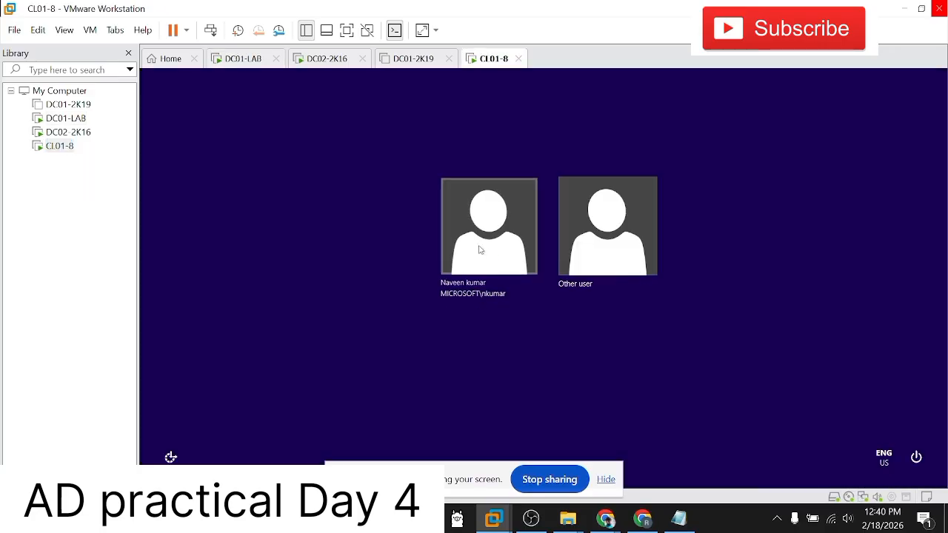
pyautogui.write('•')
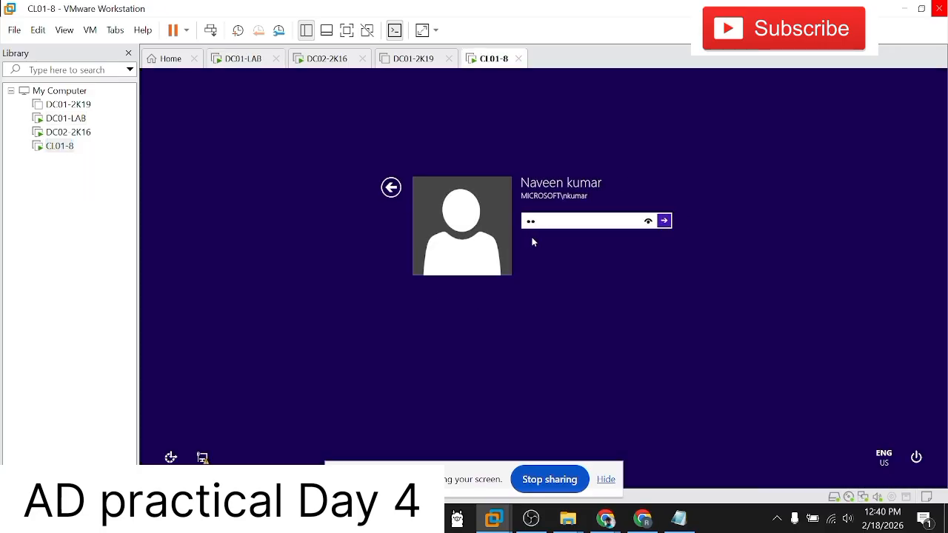
pyautogui.write('••••••••')
pyautogui.press('Return')
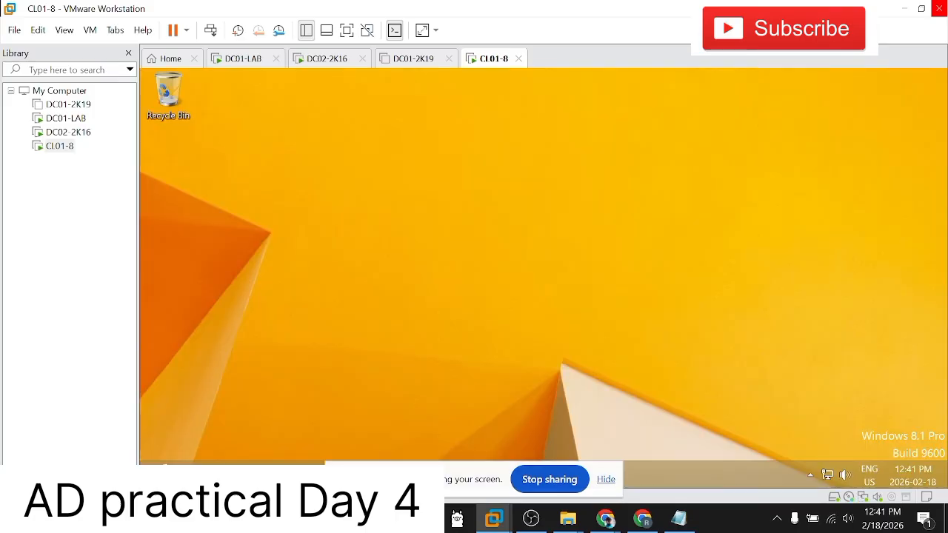
pyautogui.rightClick(353, 170)
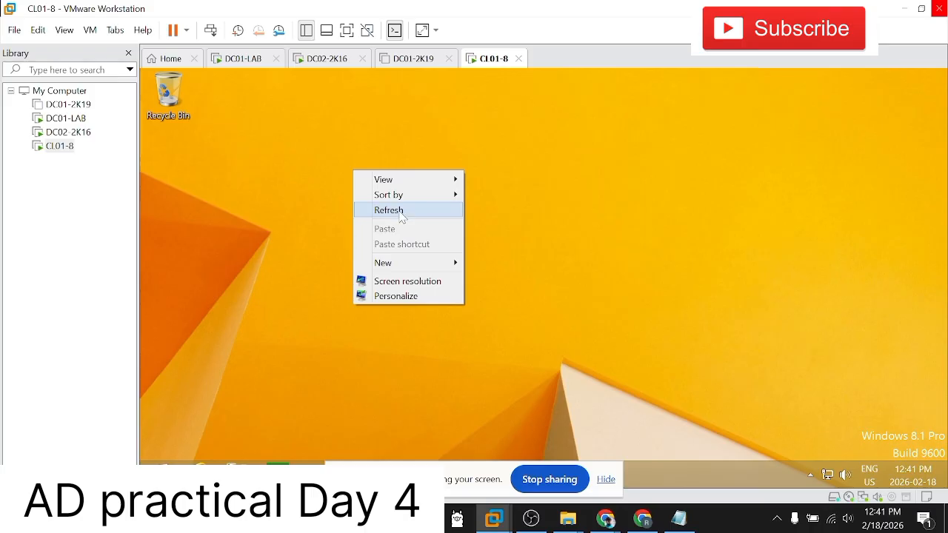
pyautogui.click(385, 209)
pyautogui.rightClick(402, 165)
pyautogui.click(443, 205)
pyautogui.rightClick(410, 148)
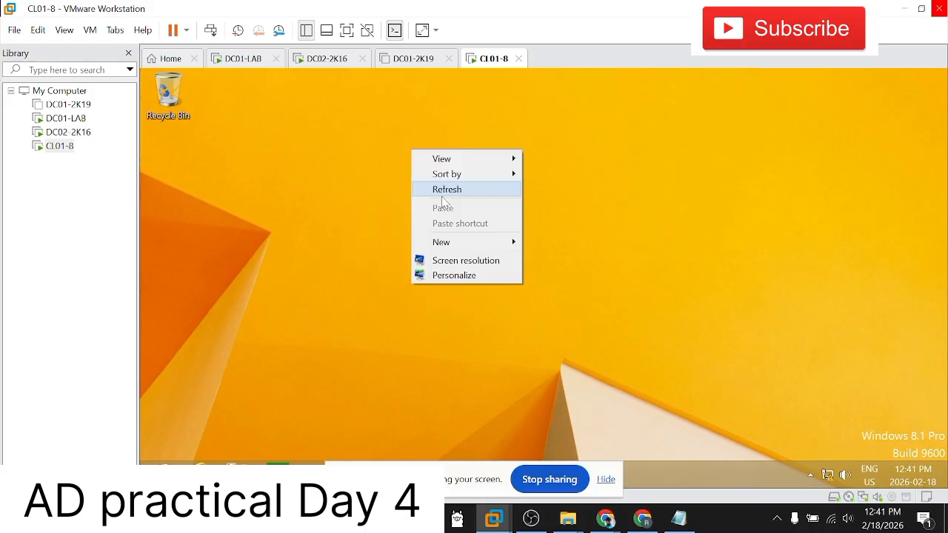
pyautogui.click(439, 190)
pyautogui.rightClick(394, 153)
pyautogui.click(428, 195)
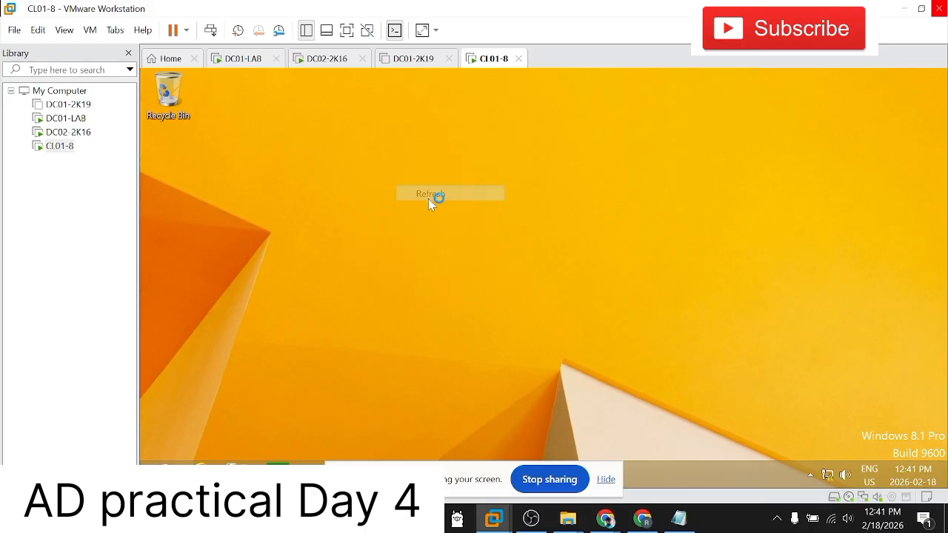
pyautogui.rightClick(310, 156)
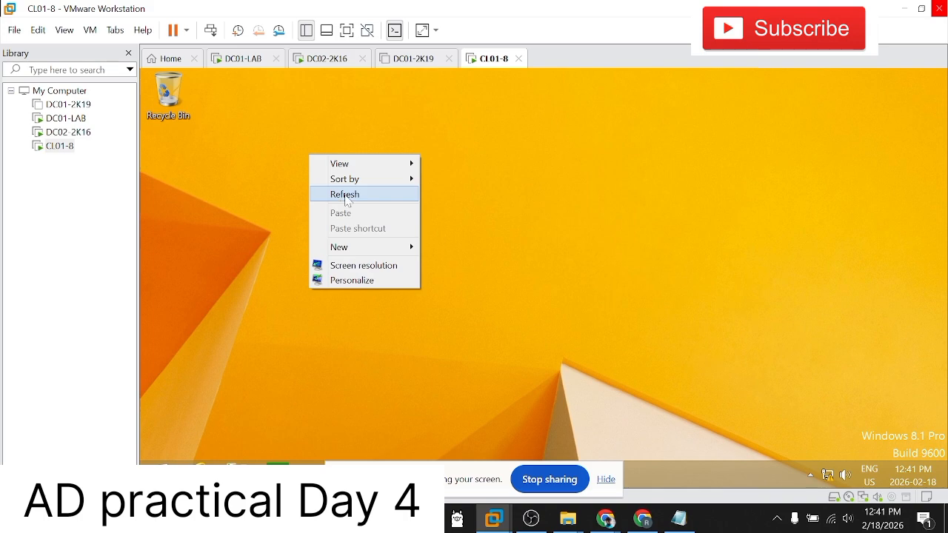
pyautogui.click(340, 195)
pyautogui.click(69, 148)
pyautogui.click(70, 121)
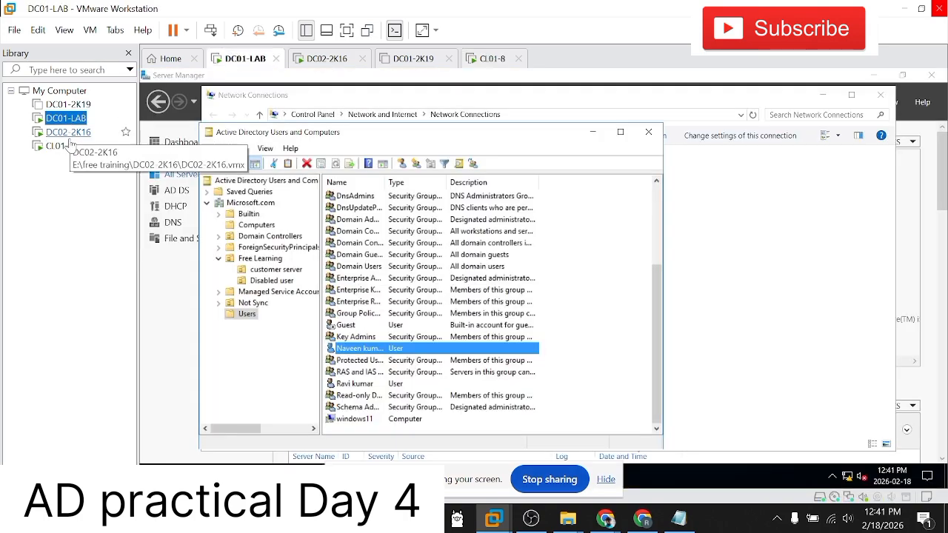
pyautogui.click(66, 146)
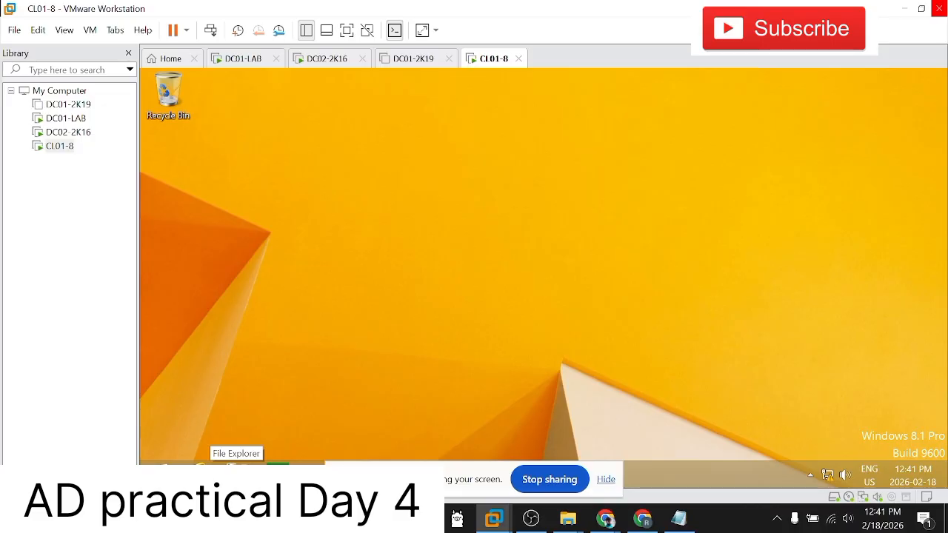
# Step: On CL01-8, open the properties of This PC and examine the computer name and domain membership
pyautogui.click(546, 482)
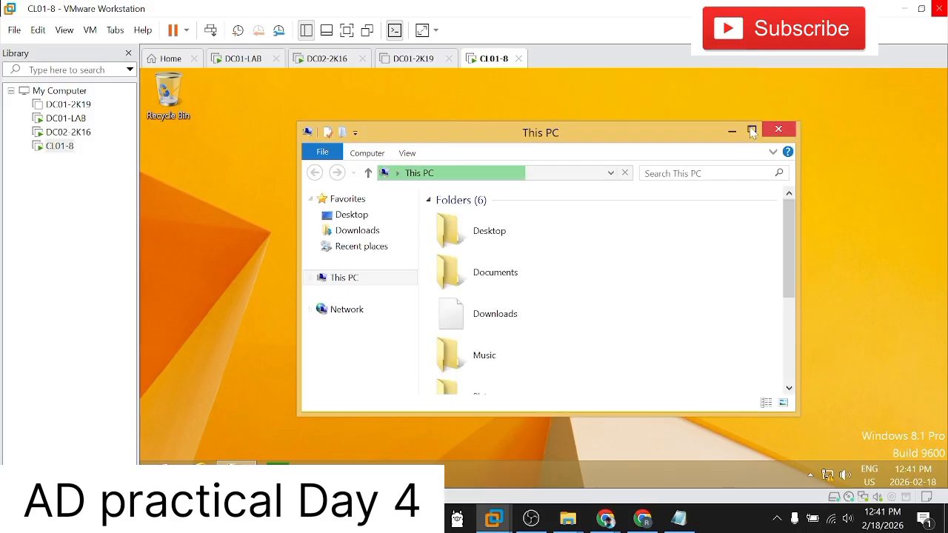
pyautogui.click(750, 129)
pyautogui.rightClick(205, 223)
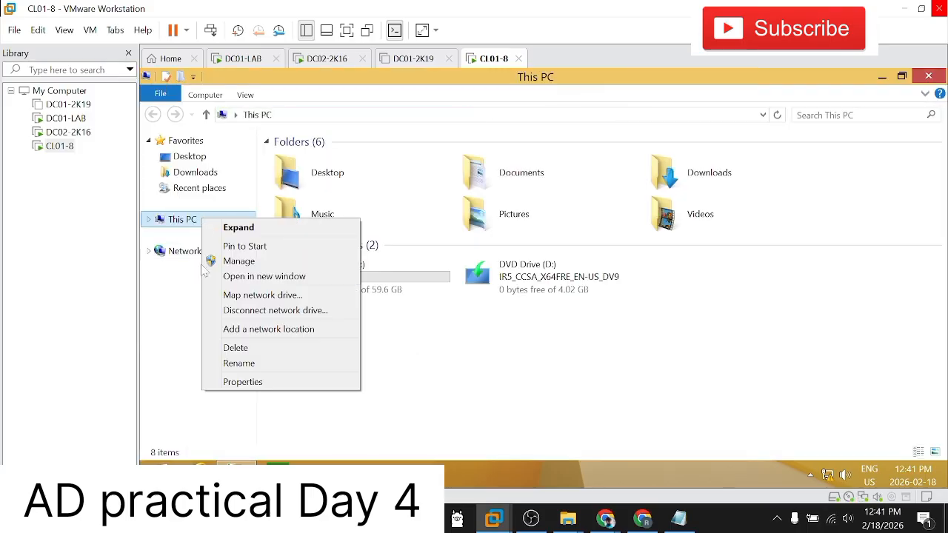
pyautogui.click(227, 382)
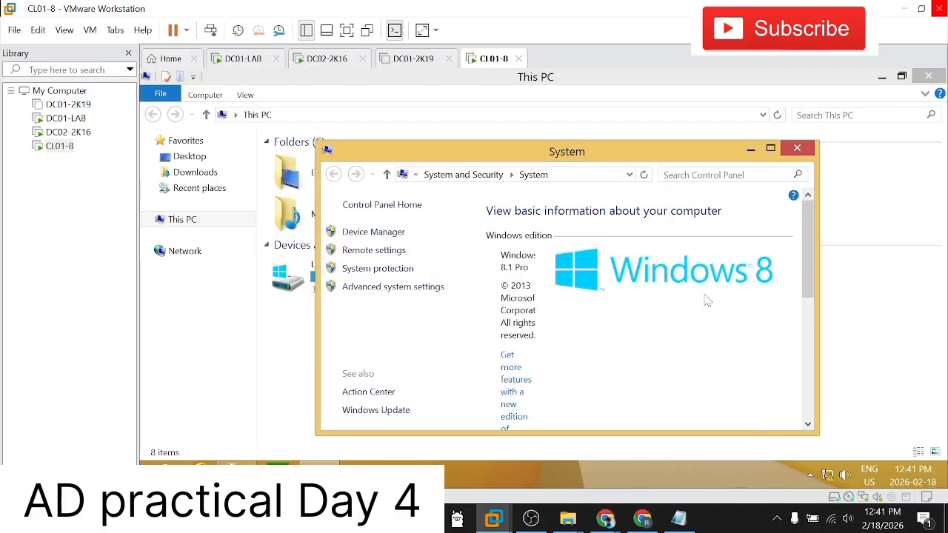
pyautogui.click(770, 148)
pyautogui.scroll(-1, 625, 295)
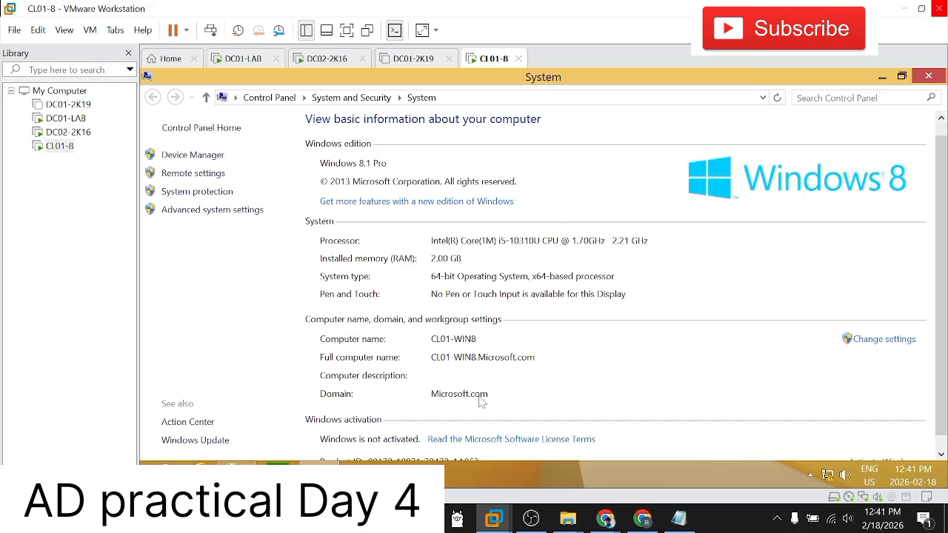
# Step: Switch to DC02-2K16 and unlock it as Administrator with the account password
pyautogui.click(63, 118)
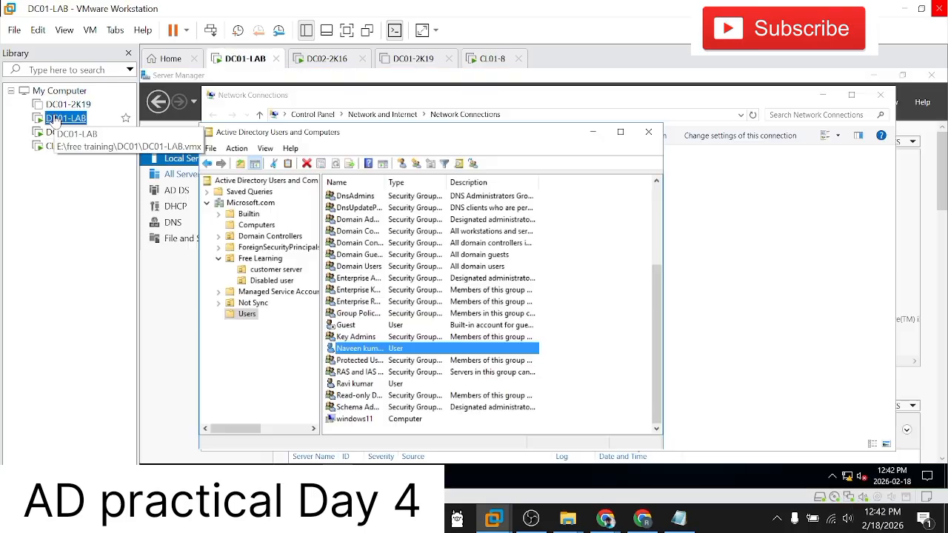
pyautogui.click(63, 132)
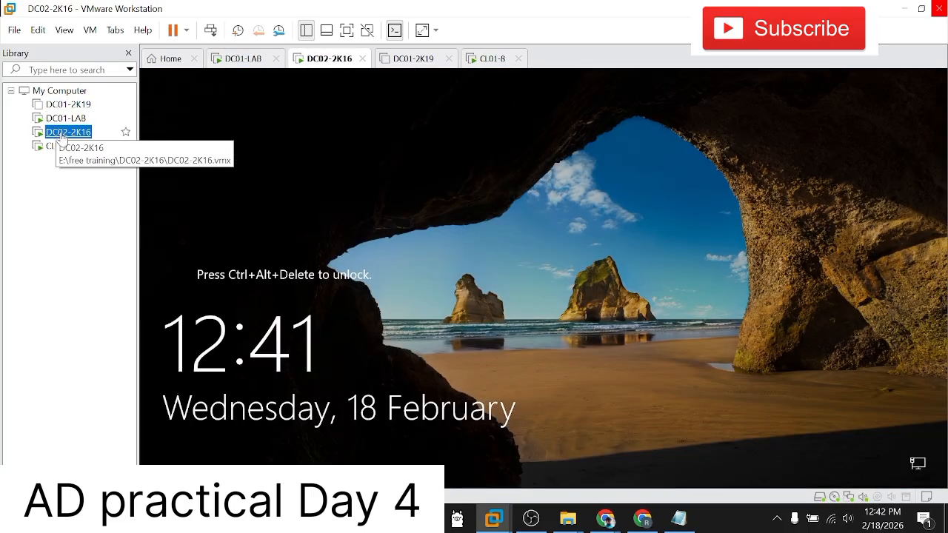
pyautogui.click(210, 30)
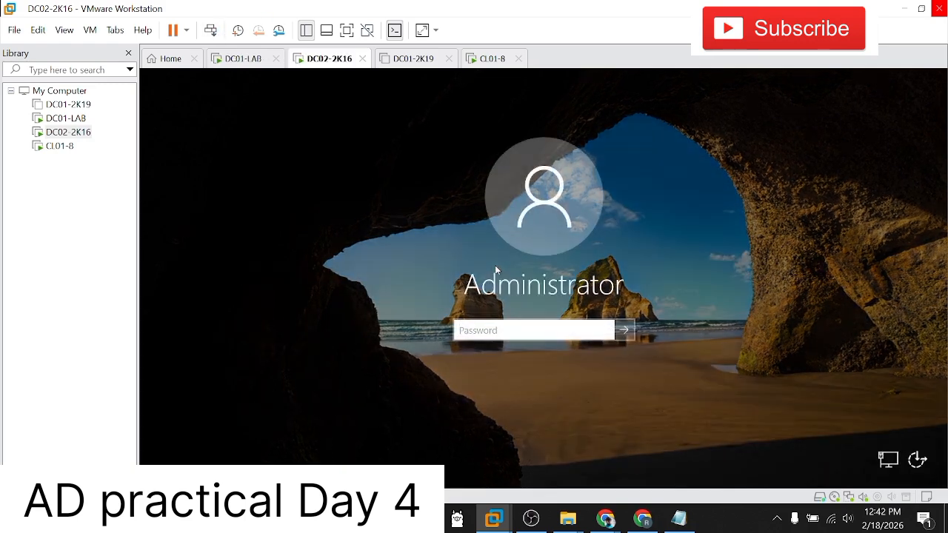
pyautogui.write('Pa$$w0rd1')
pyautogui.press('Return')
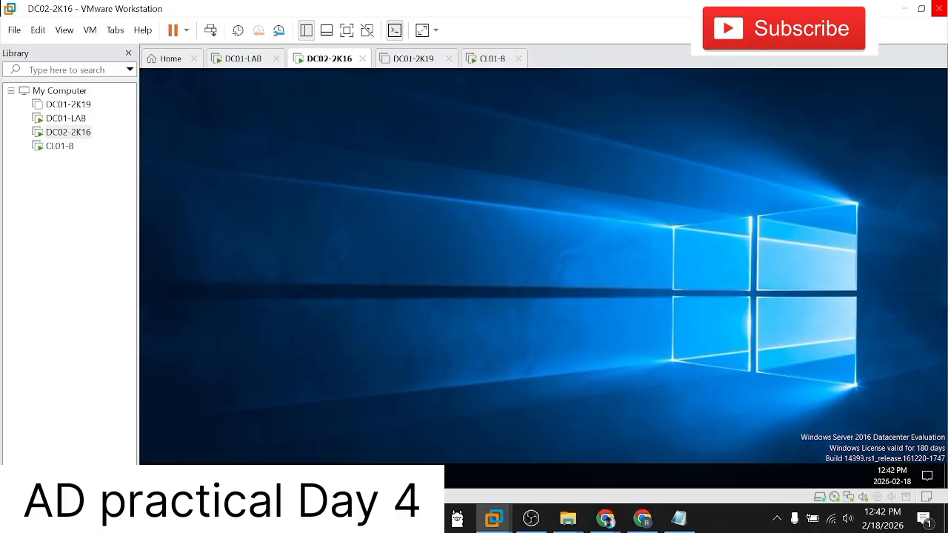
pyautogui.rightClick(363, 153)
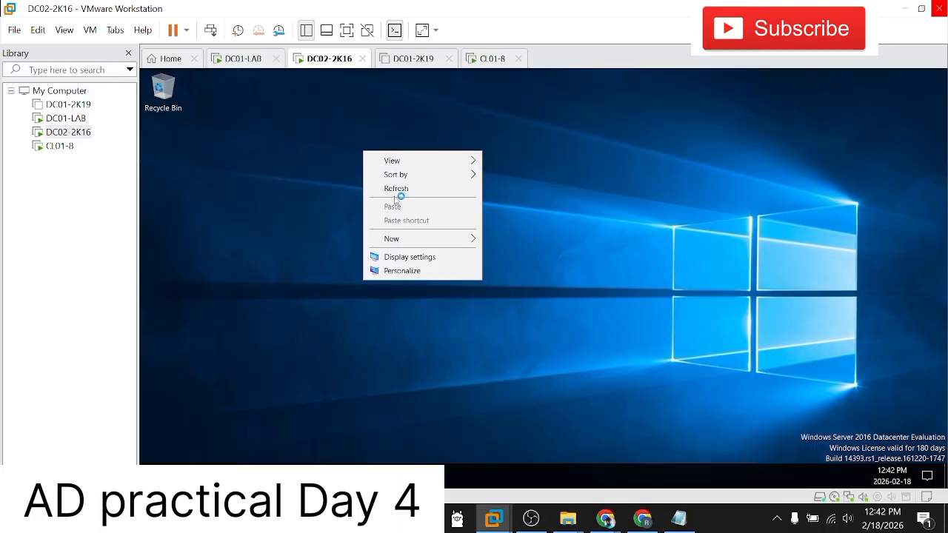
pyautogui.click(397, 188)
pyautogui.rightClick(411, 157)
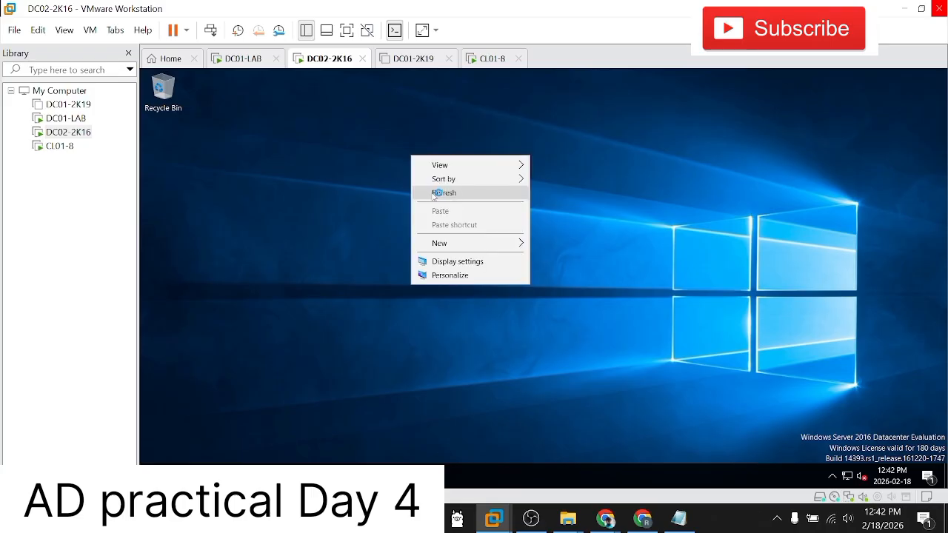
pyautogui.click(433, 193)
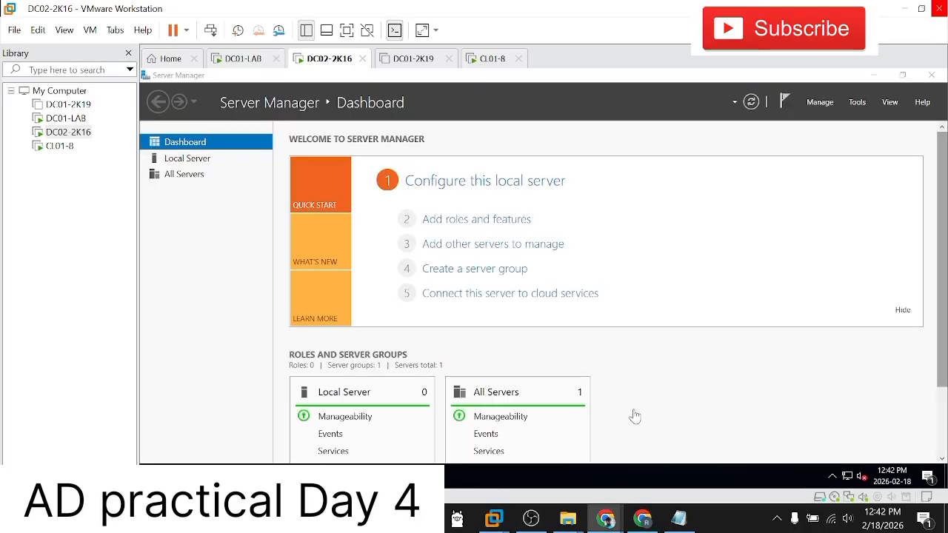
pyautogui.click(106, 277)
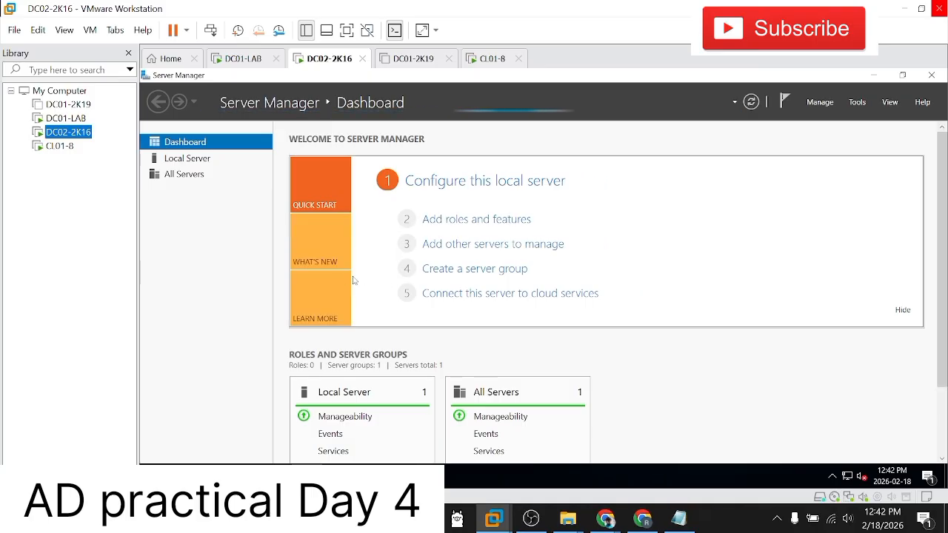
# Step: Glance at DC01-LAB, then return to DC02-2K16 and open the Local Server properties in Server Manager
pyautogui.click(80, 121)
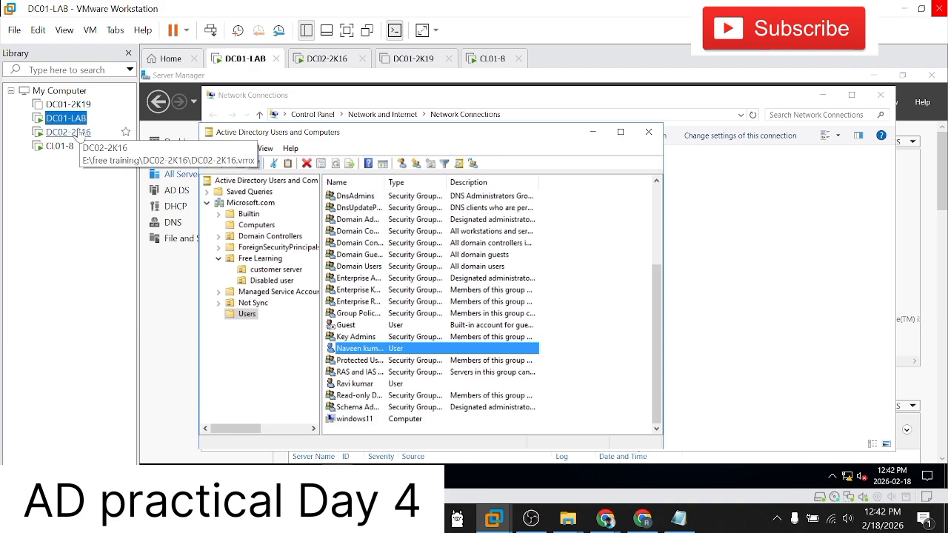
pyautogui.click(80, 133)
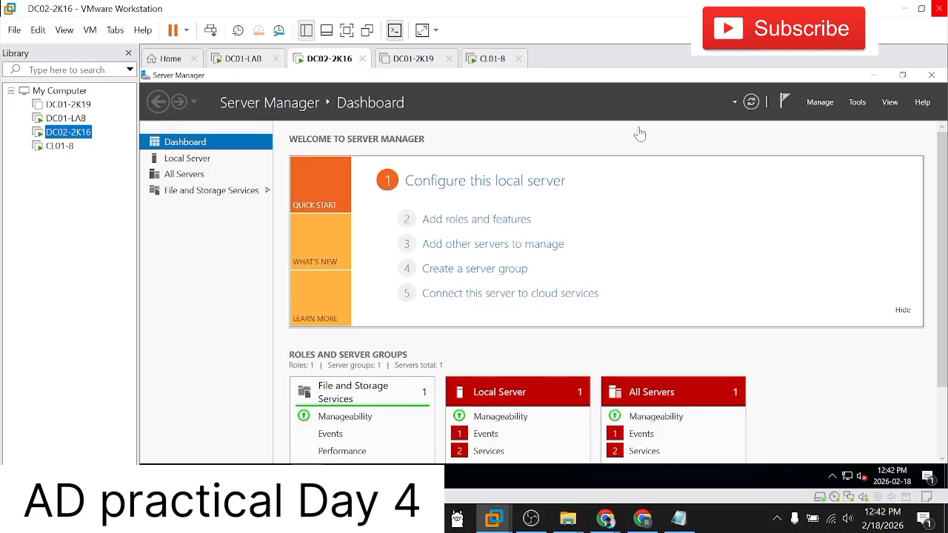
pyautogui.click(194, 159)
pyautogui.click(196, 161)
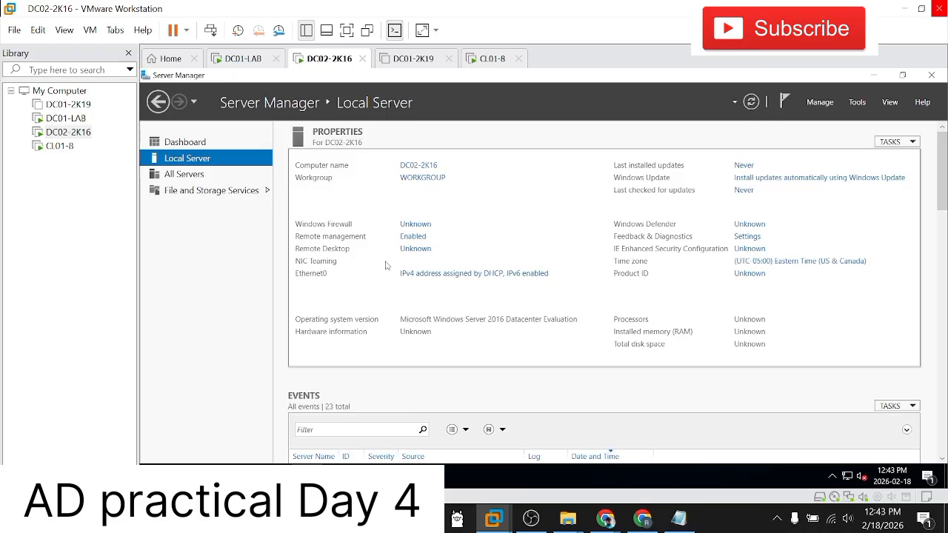
# Step: Open the Ethernet0 adapter's properties from the Local Server page, disable Internet Protocol Version 6 (TCP/IPv6) and apply the change
pyautogui.click(437, 278)
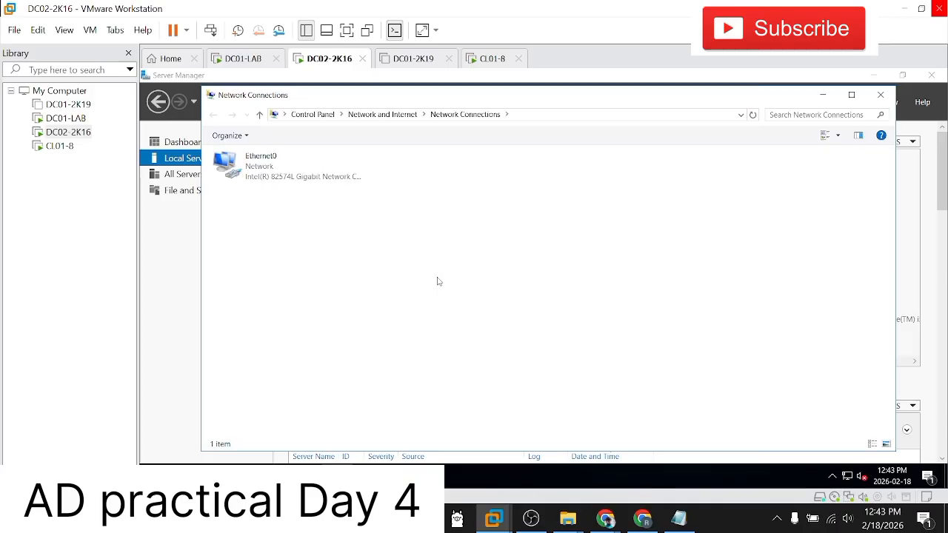
pyautogui.click(293, 182)
pyautogui.rightClick(293, 182)
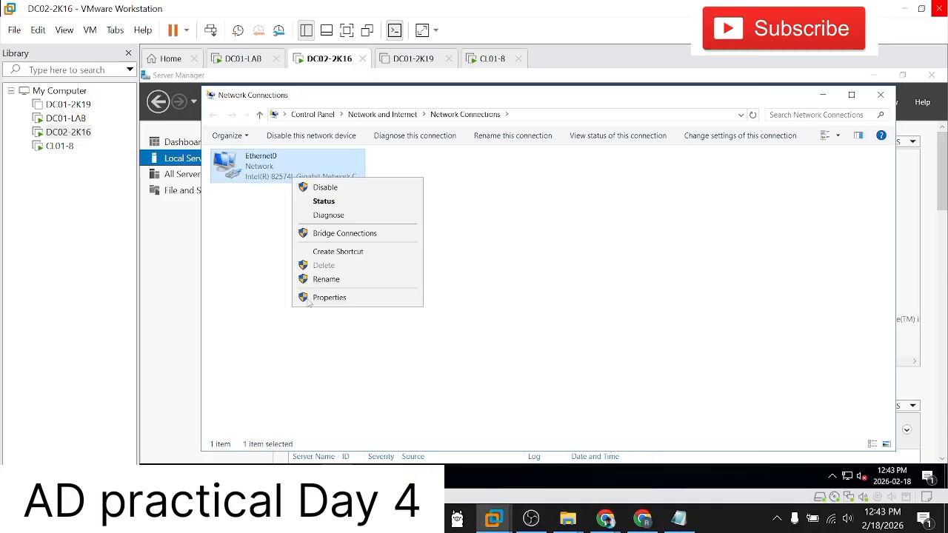
pyautogui.click(327, 298)
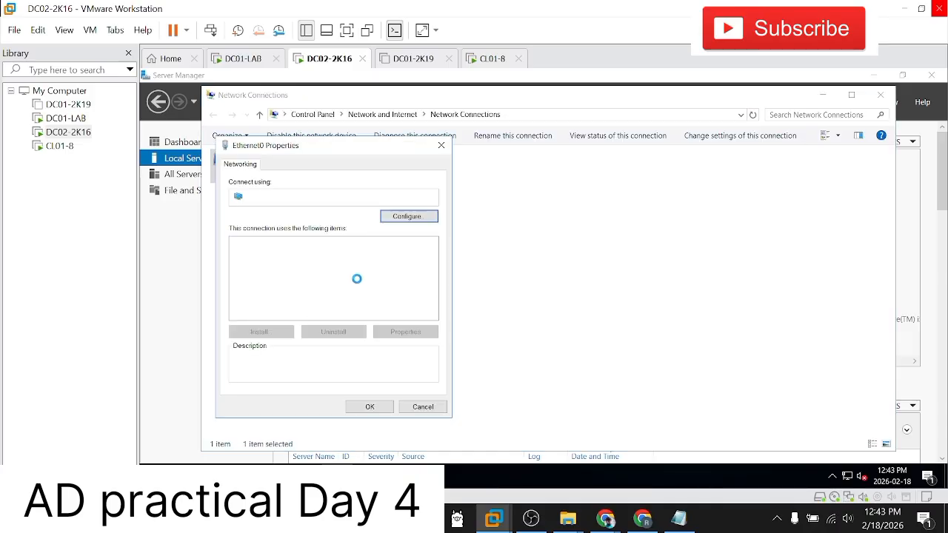
pyautogui.click(360, 284)
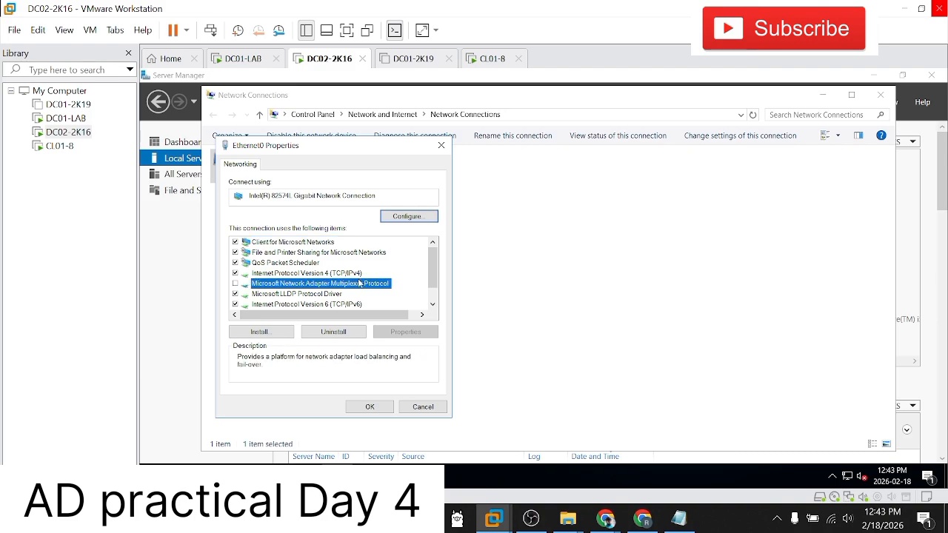
pyautogui.click(236, 304)
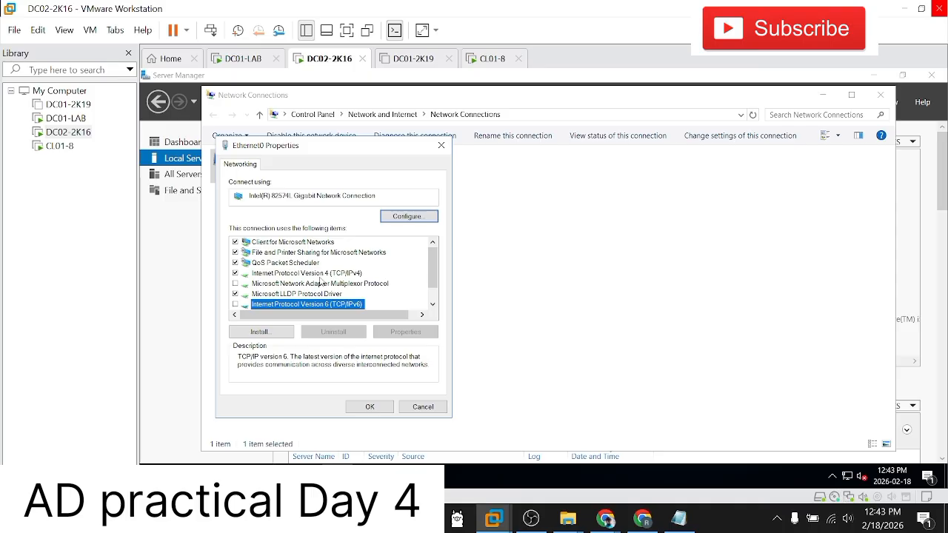
pyautogui.click(359, 274)
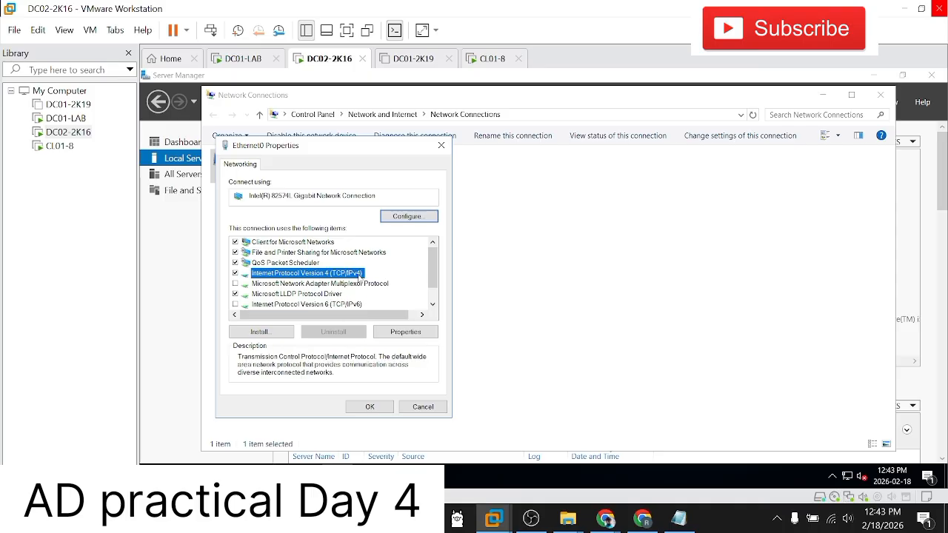
pyautogui.click(370, 406)
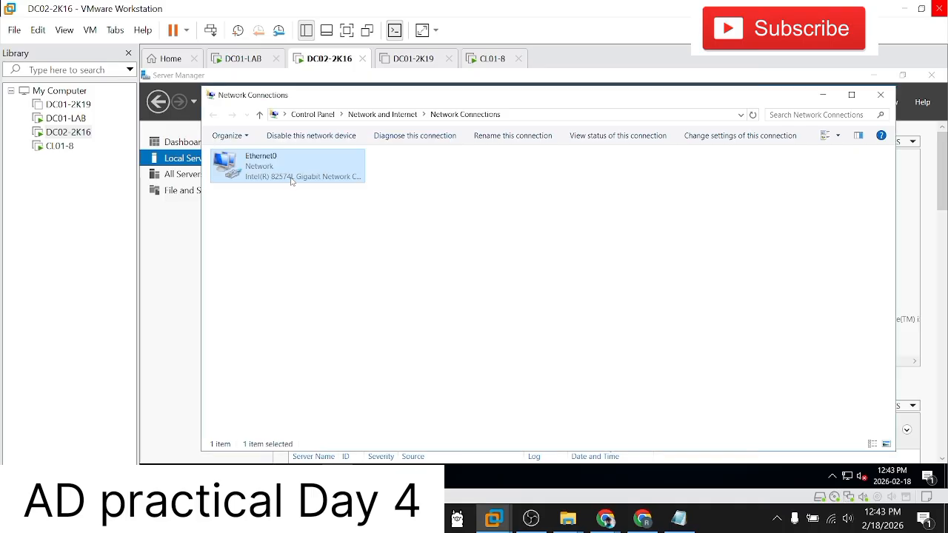
# Step: Give Ethernet0 the static IPv4 address 192.168.1.12 with subnet mask 255.255.255.0 and preferred DNS server 192.168.1.10
pyautogui.rightClick(292, 182)
pyautogui.click(337, 299)
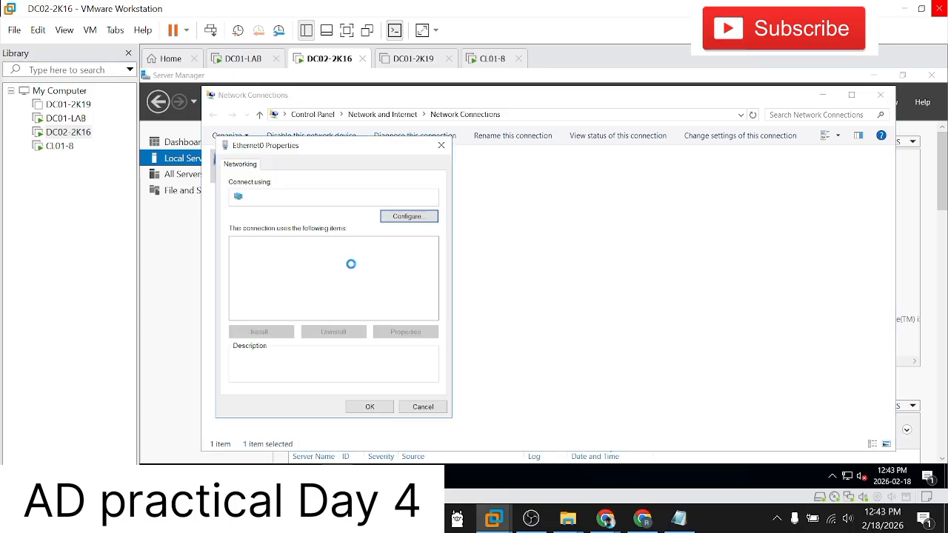
pyautogui.click(346, 273)
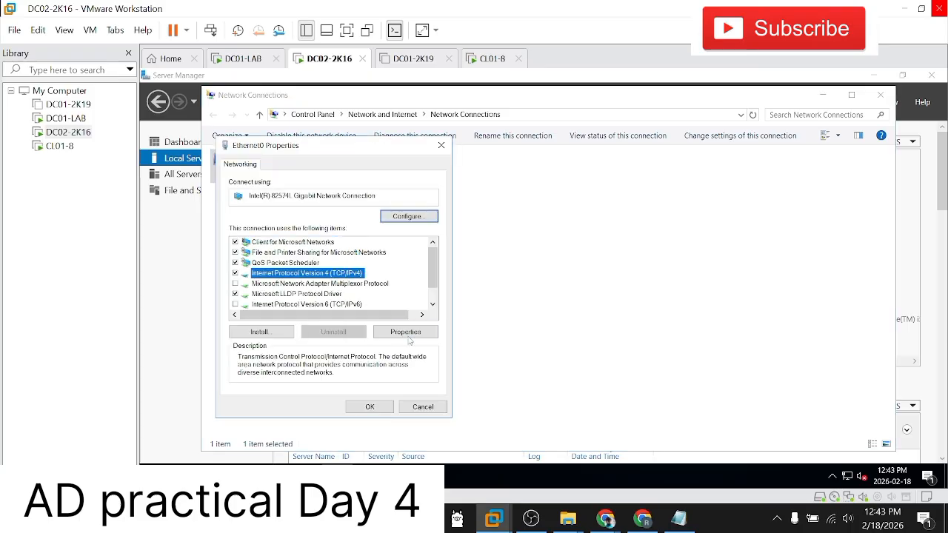
pyautogui.click(405, 332)
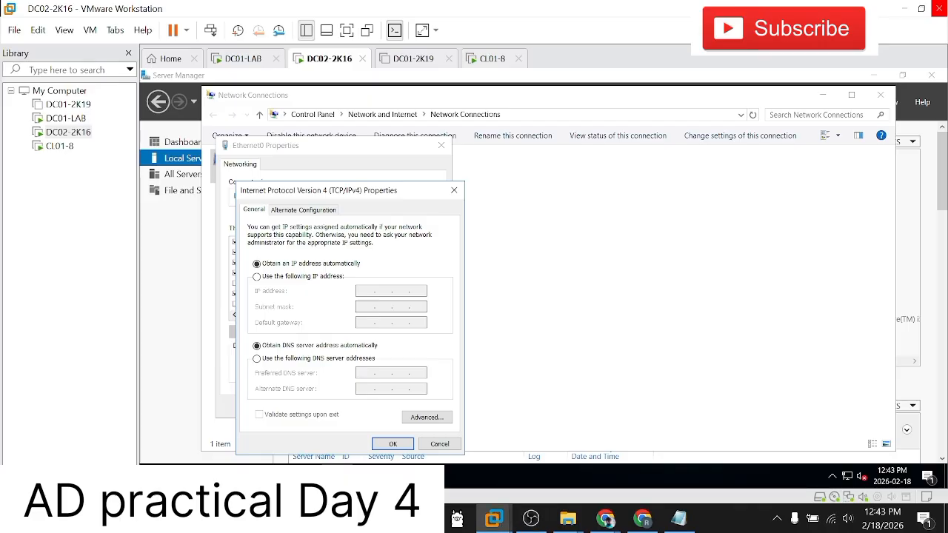
pyautogui.click(317, 278)
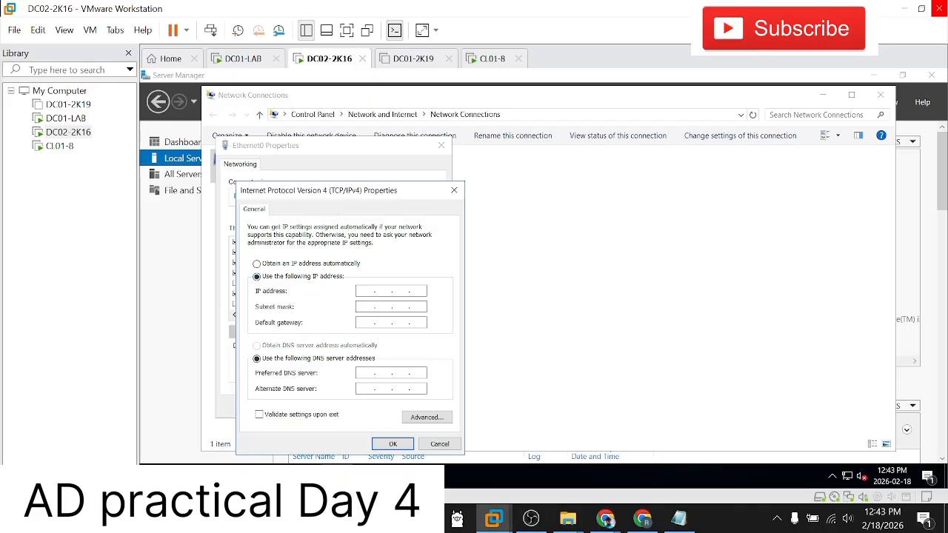
pyautogui.write('192.168.1.')
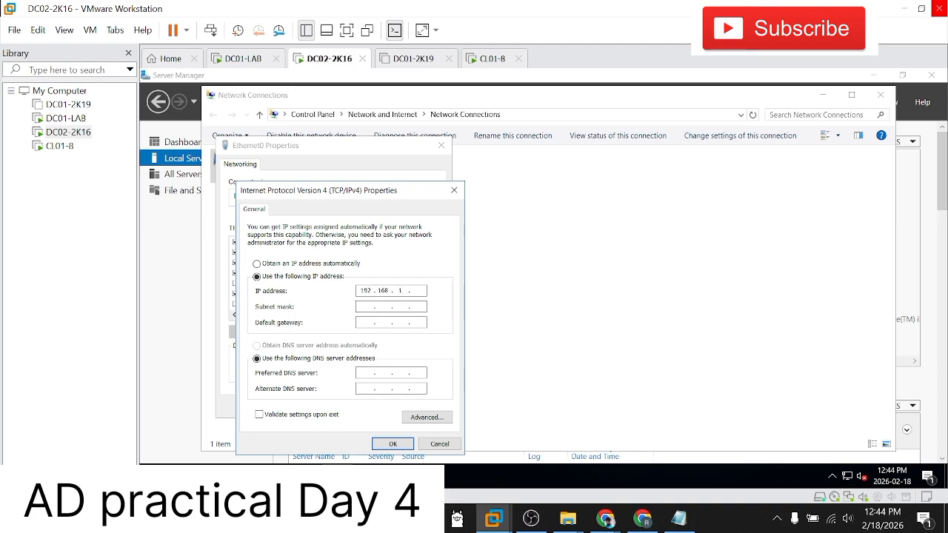
pyautogui.write('12')
pyautogui.press('Tab')
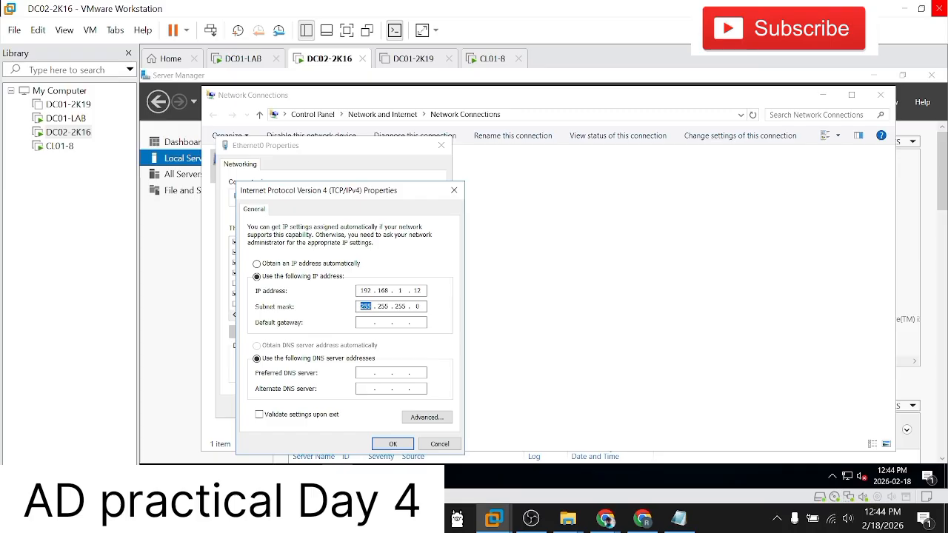
pyautogui.press('Tab')
pyautogui.press('Tab')
pyautogui.press('Tab')
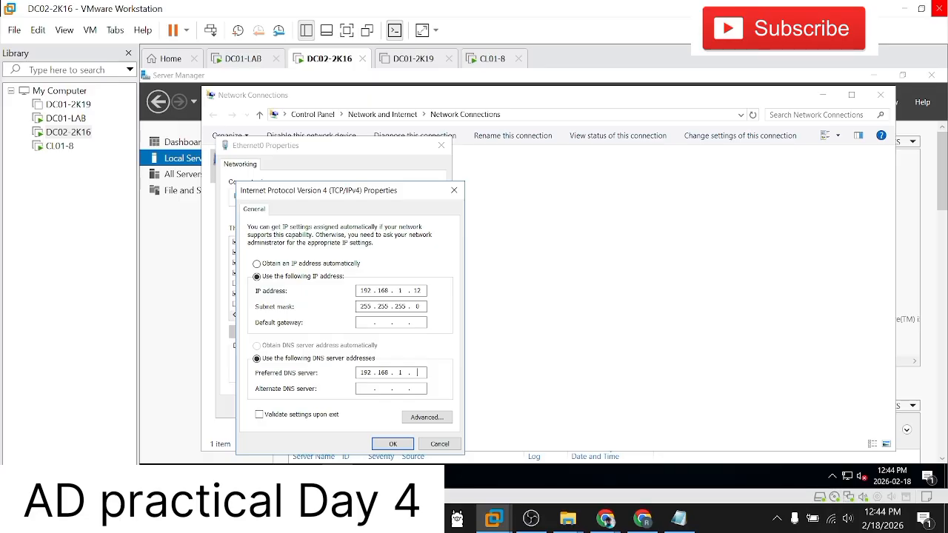
# Step: In the advanced TCP/IP DNS settings, append the DNS suffix microsoft.com and save all of the adapter's settings
pyautogui.click(416, 417)
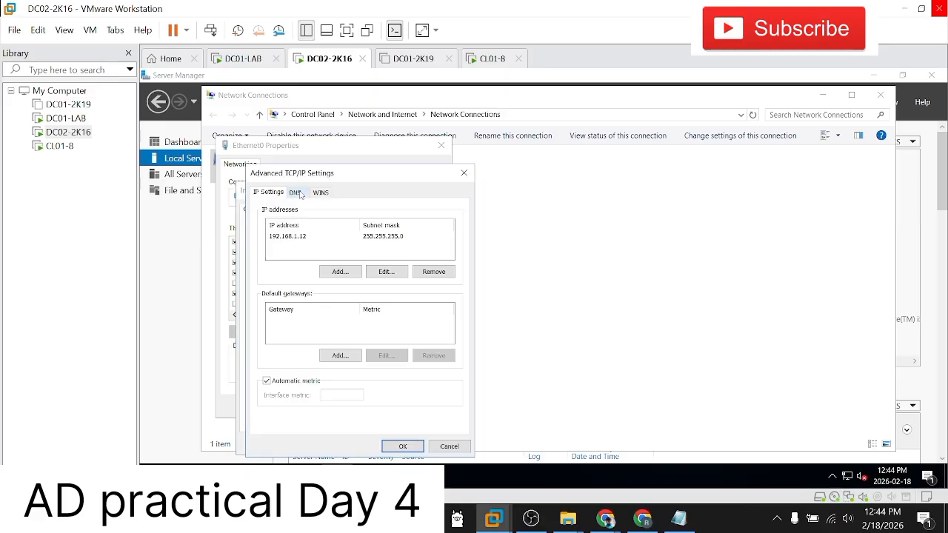
pyautogui.click(296, 194)
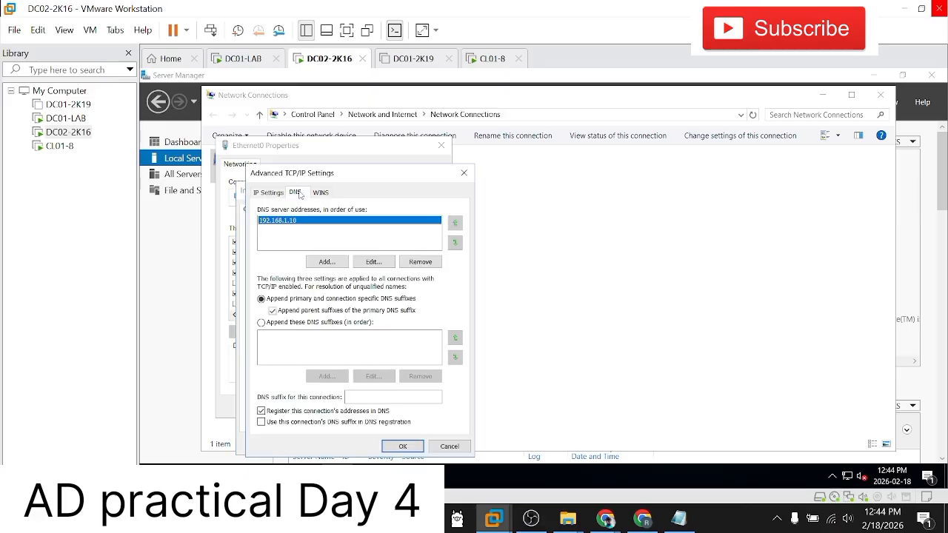
pyautogui.click(261, 323)
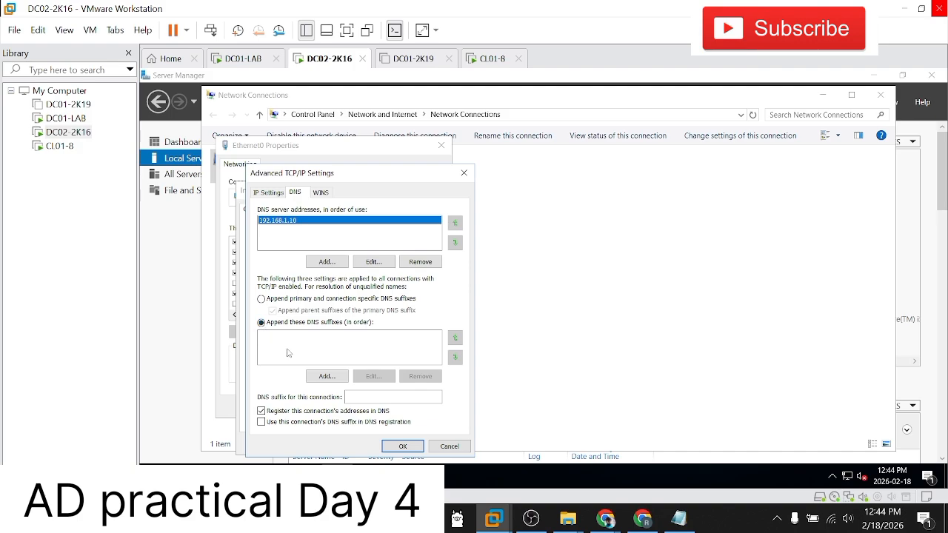
pyautogui.click(326, 376)
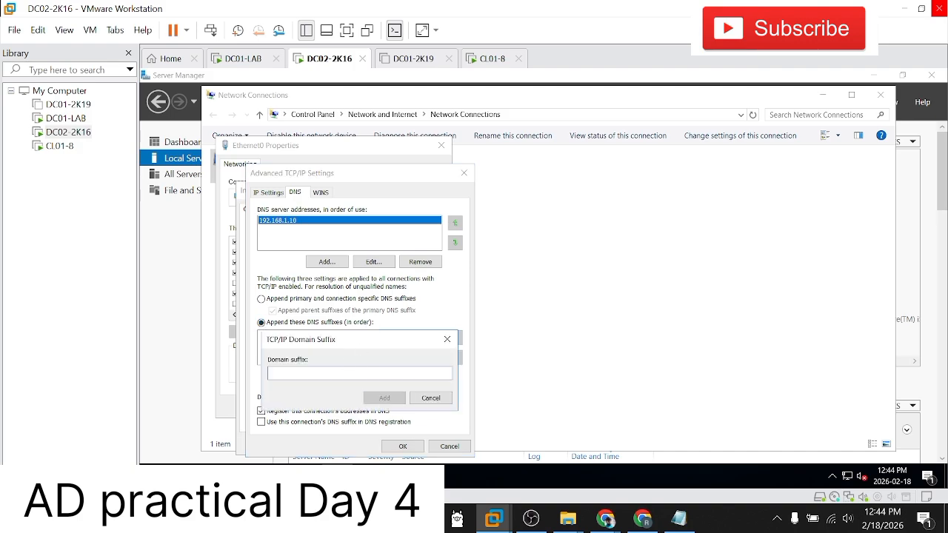
pyautogui.write('microsoft.com')
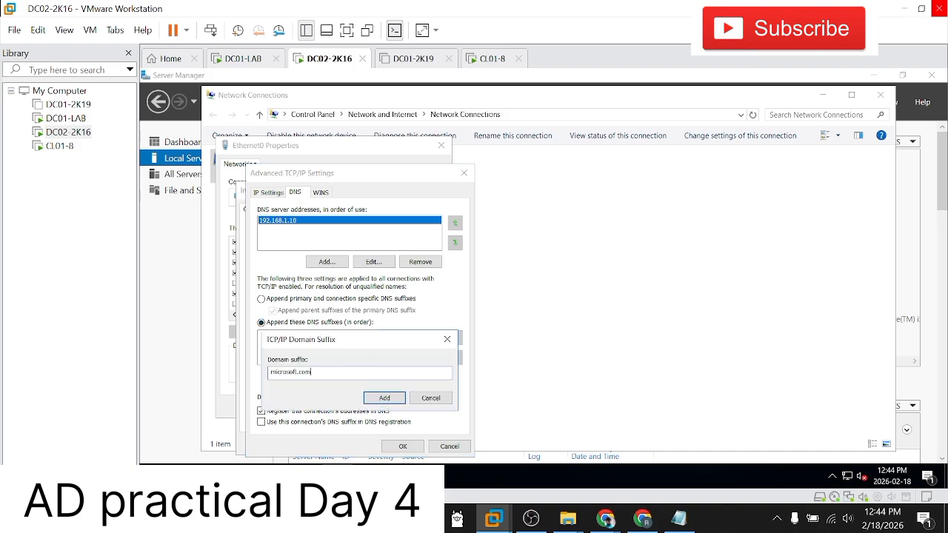
pyautogui.click(384, 397)
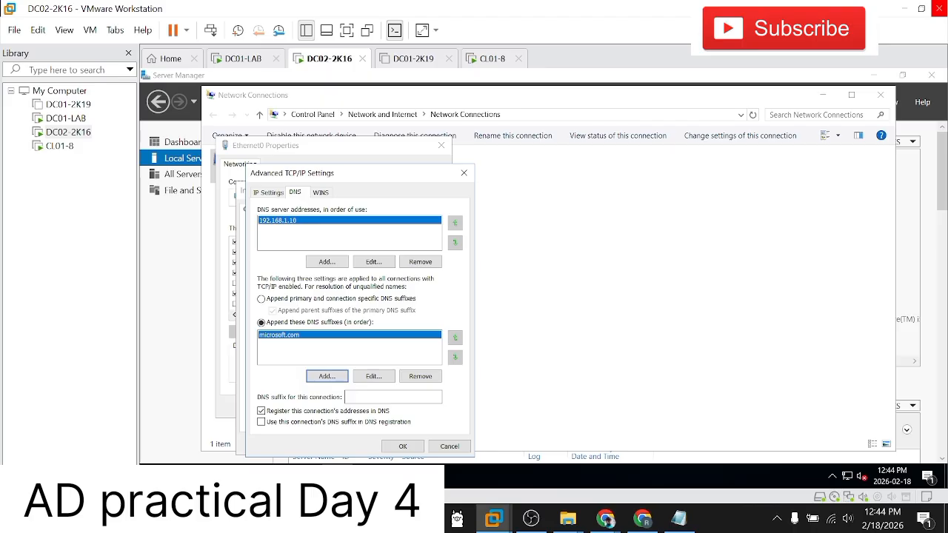
pyautogui.click(402, 446)
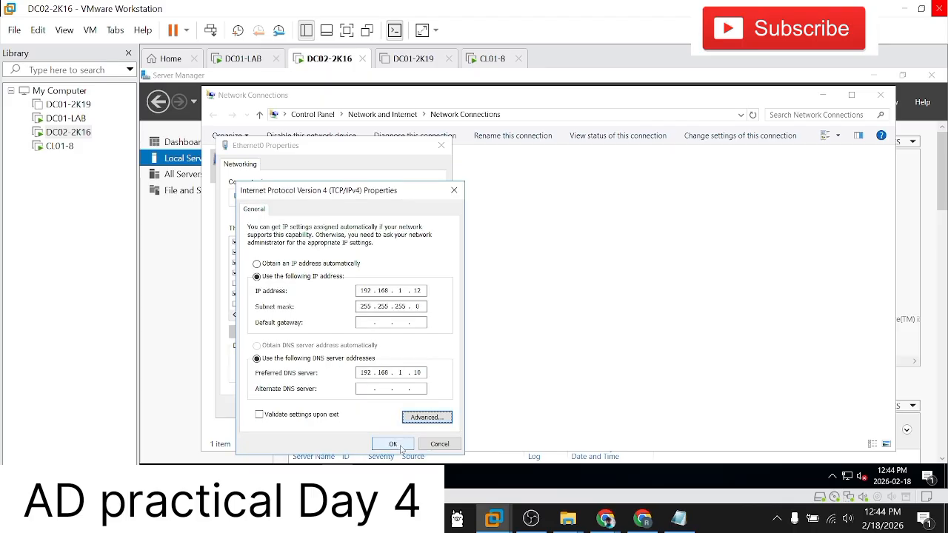
pyautogui.click(393, 444)
pyautogui.click(374, 411)
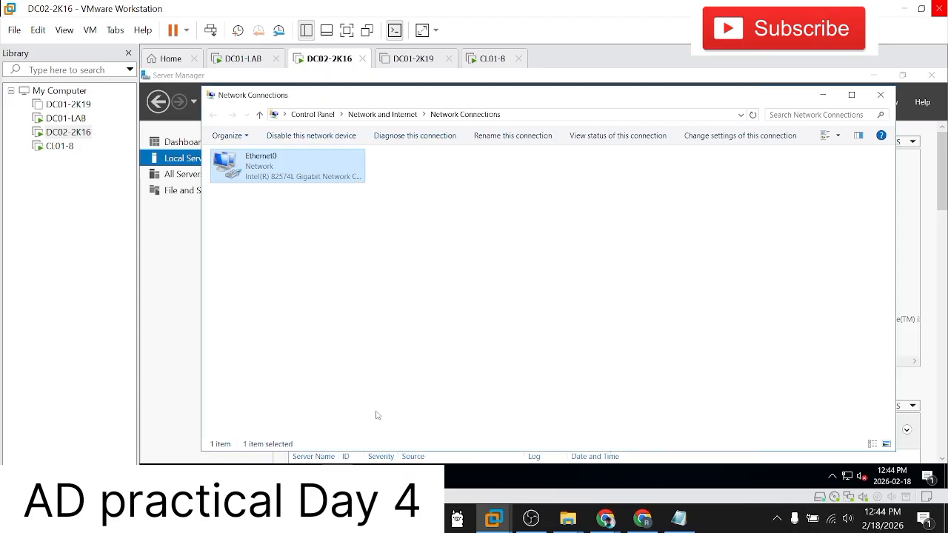
# Step: Open a Command Prompt on DC02-2K16 and make it ready for input
pyautogui.press('super')
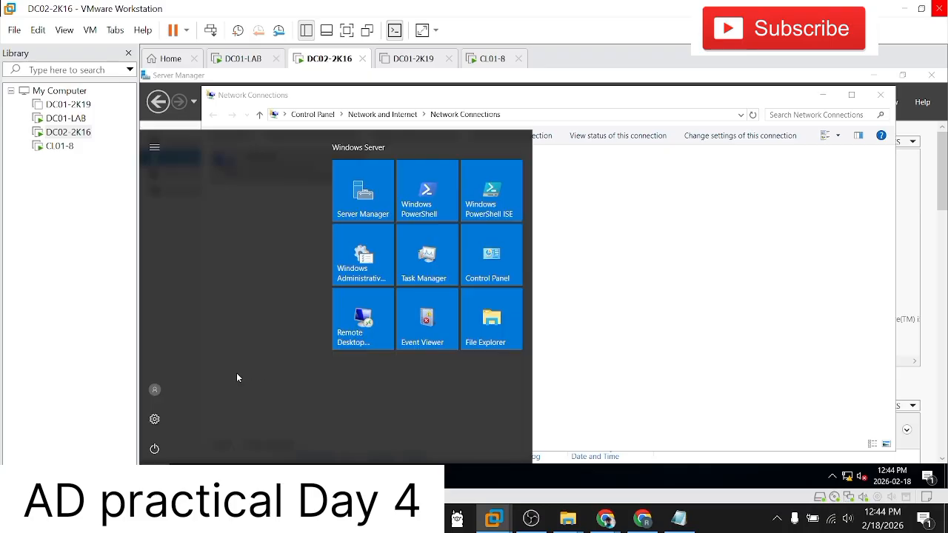
pyautogui.write('c')
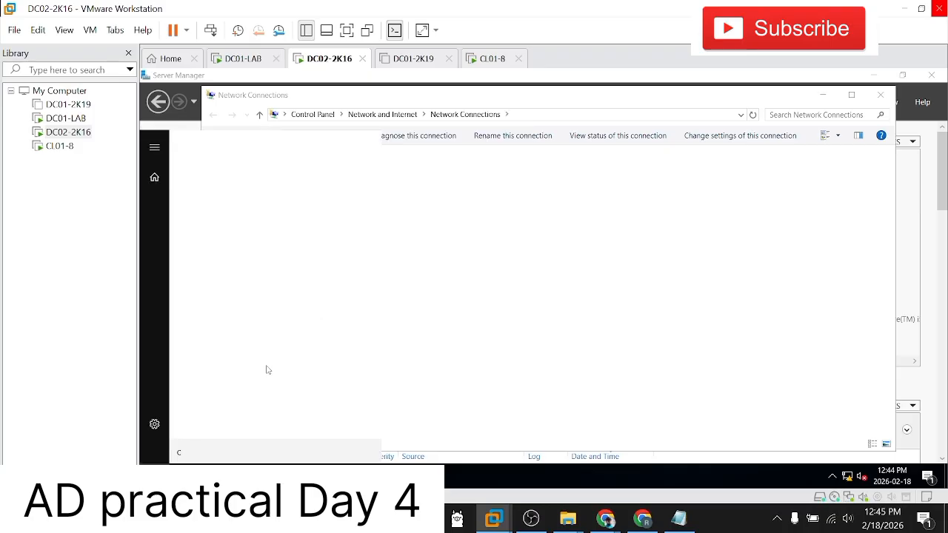
pyautogui.write('md')
pyautogui.press('Return')
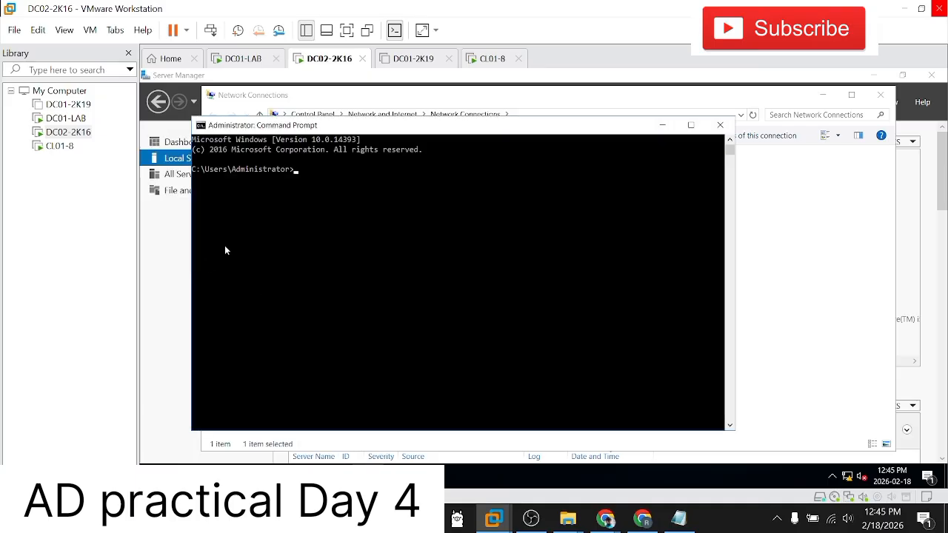
pyautogui.click(358, 199)
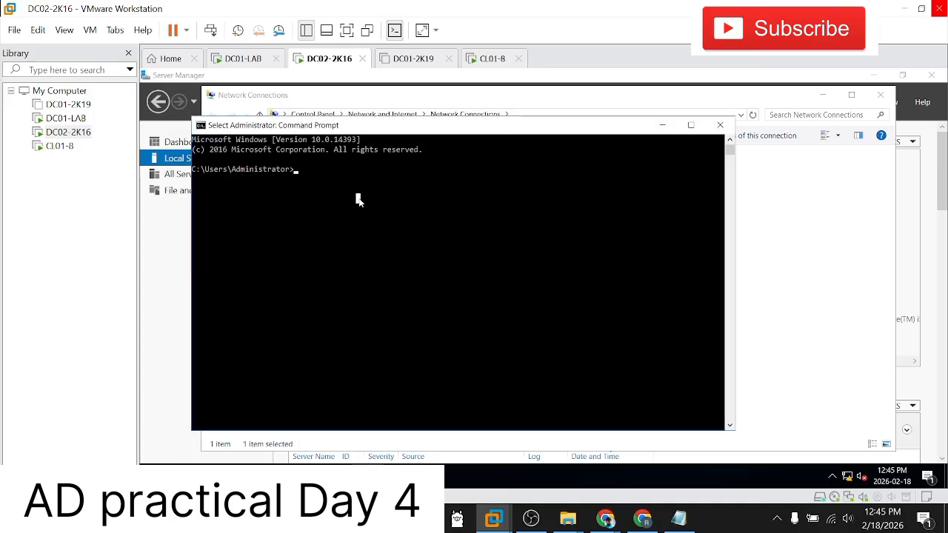
pyautogui.press('Escape')
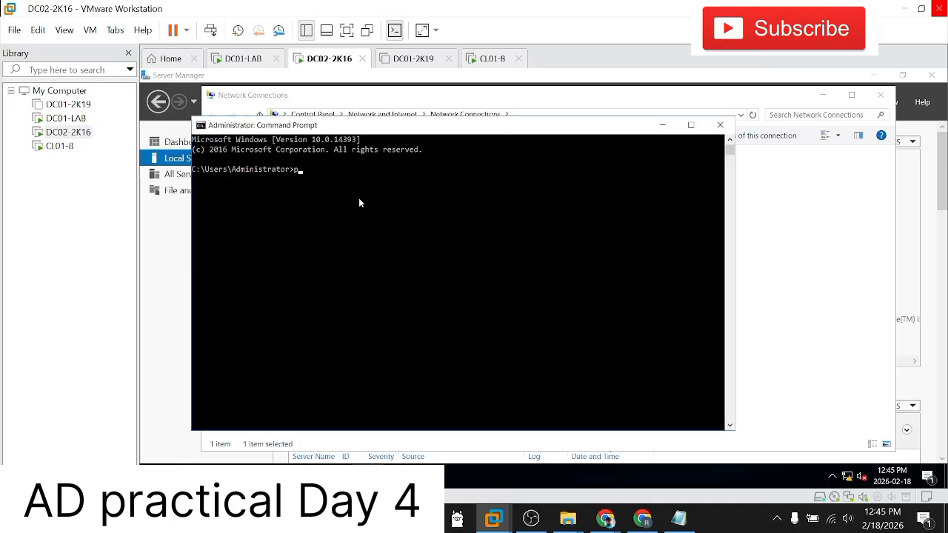
# Step: Ping 192.168.1.10 from DC02-2K16 to test its connection to the domain controller
pyautogui.write('ping 1')
pyautogui.write('68.')
pyautogui.press('BackSpace')
pyautogui.press('BackSpace')
pyautogui.press('BackSpace')
pyautogui.write('92.168.')
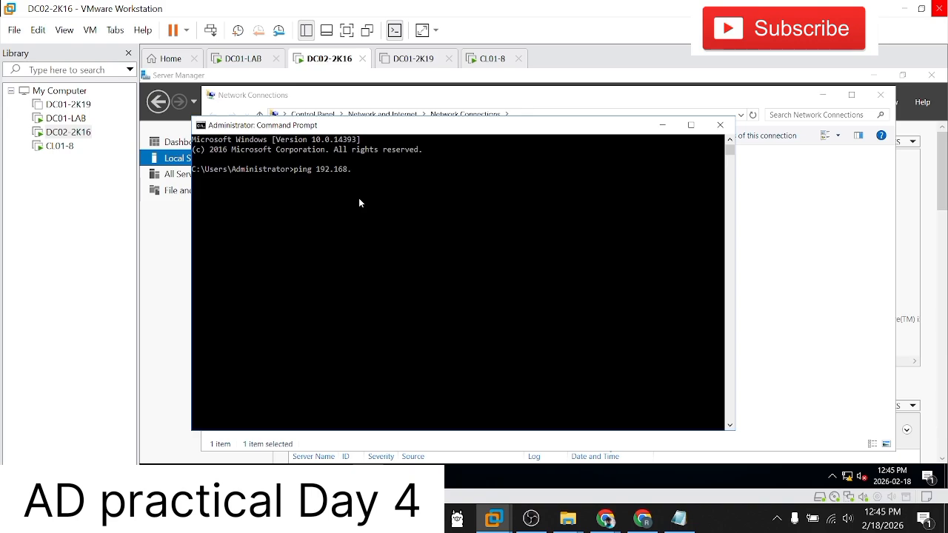
pyautogui.write('1.10')
pyautogui.press('Return')
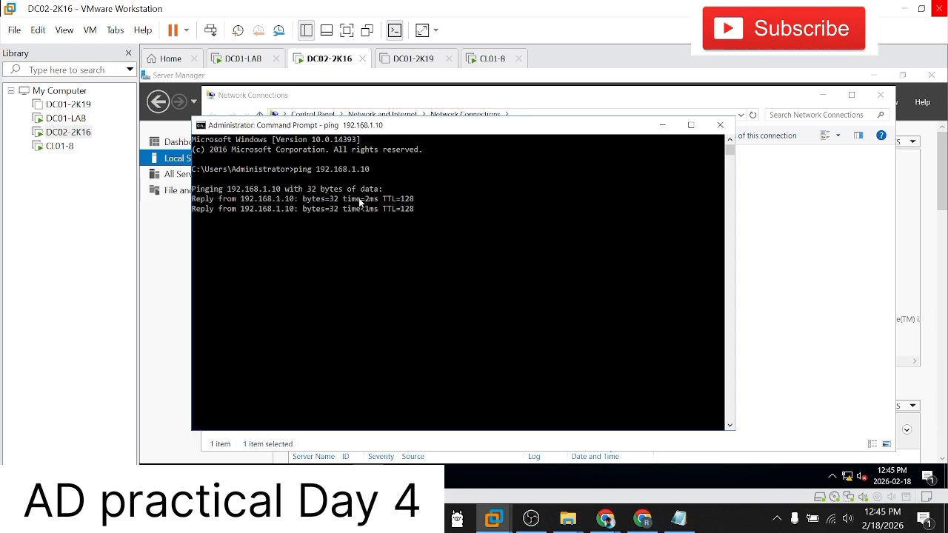
# Step: Switch to DC01-LAB and ping 192.168.1.12 from its open Command Prompt
pyautogui.click(65, 118)
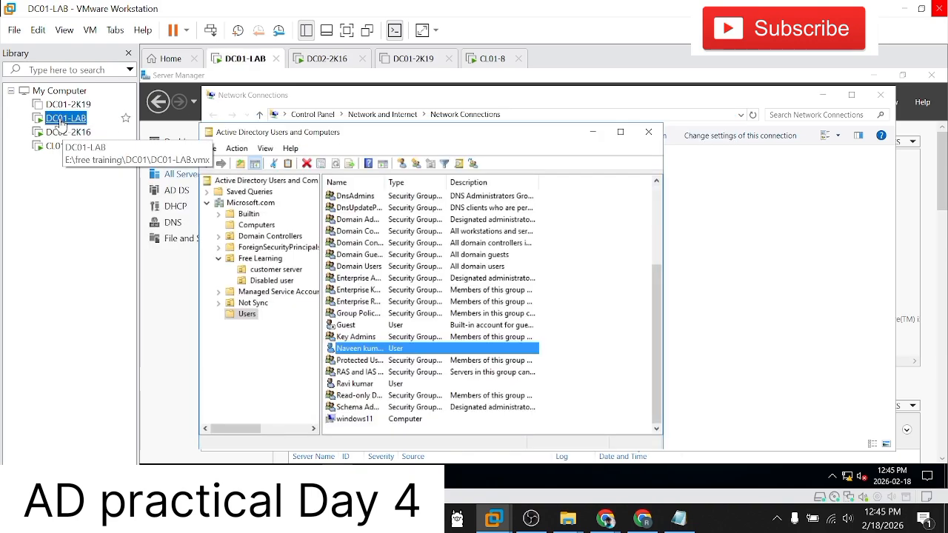
pyautogui.click(398, 476)
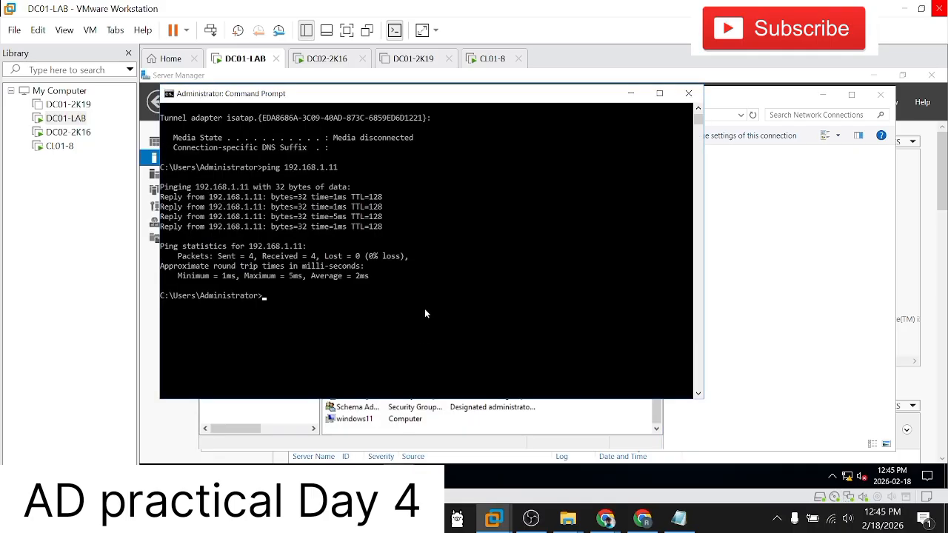
pyautogui.click(424, 308)
pyautogui.press('Up')
pyautogui.press('BackSpace')
pyautogui.write('2')
pyautogui.press('Return')
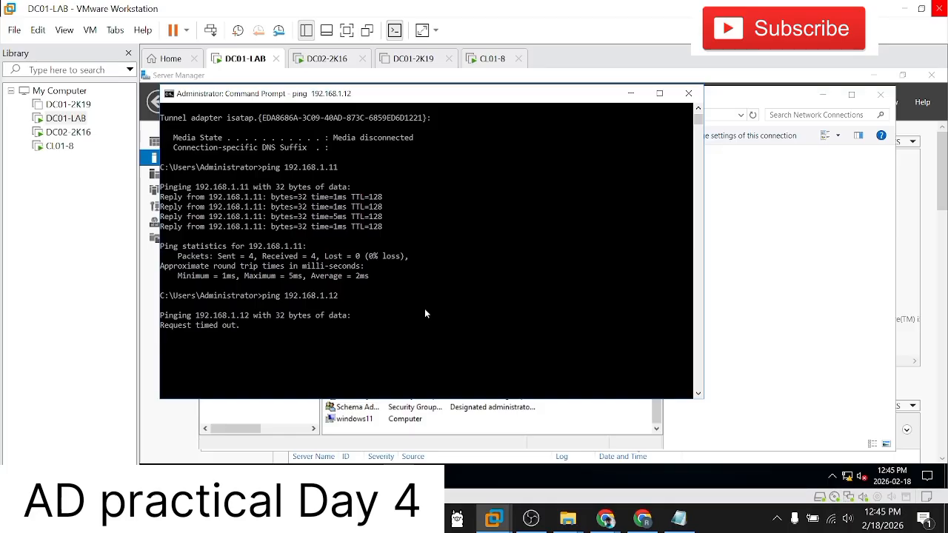
# Step: Check the ping's progress on DC01-LAB, then return to the DC02-2K16 virtual machine
pyautogui.click(60, 146)
pyautogui.click(65, 136)
pyautogui.click(65, 119)
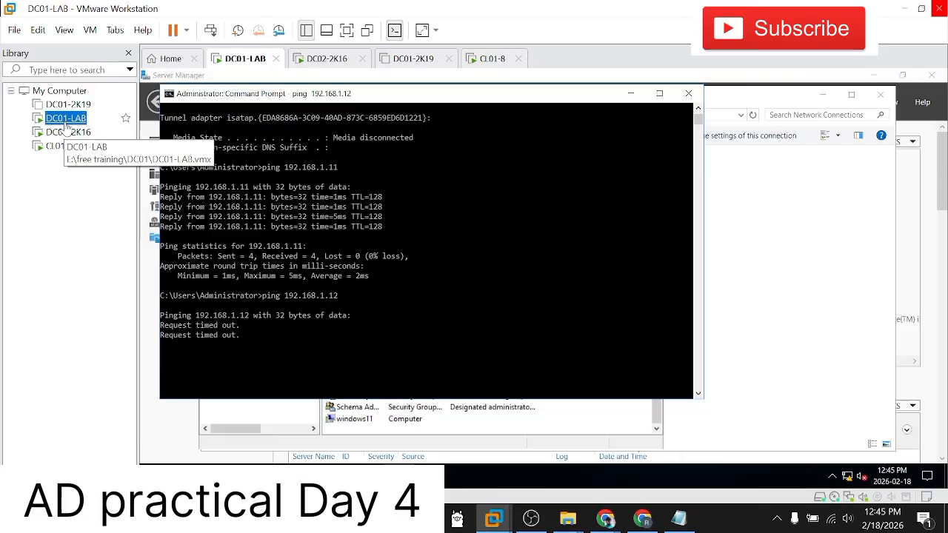
pyautogui.click(65, 137)
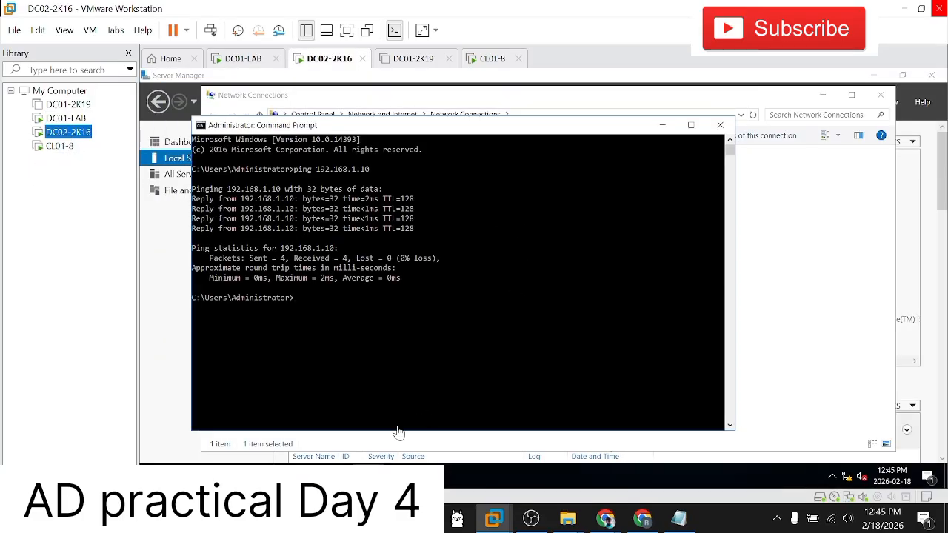
# Step: Turn off Windows Firewall for both private and public networks on DC02-2K16, then close the firewall settings
pyautogui.click(222, 460)
pyautogui.click(333, 443)
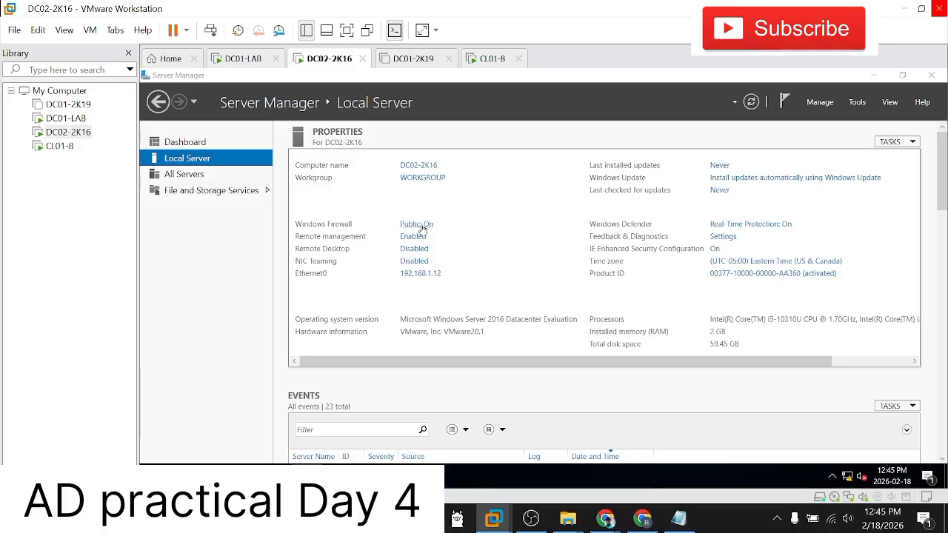
pyautogui.click(420, 225)
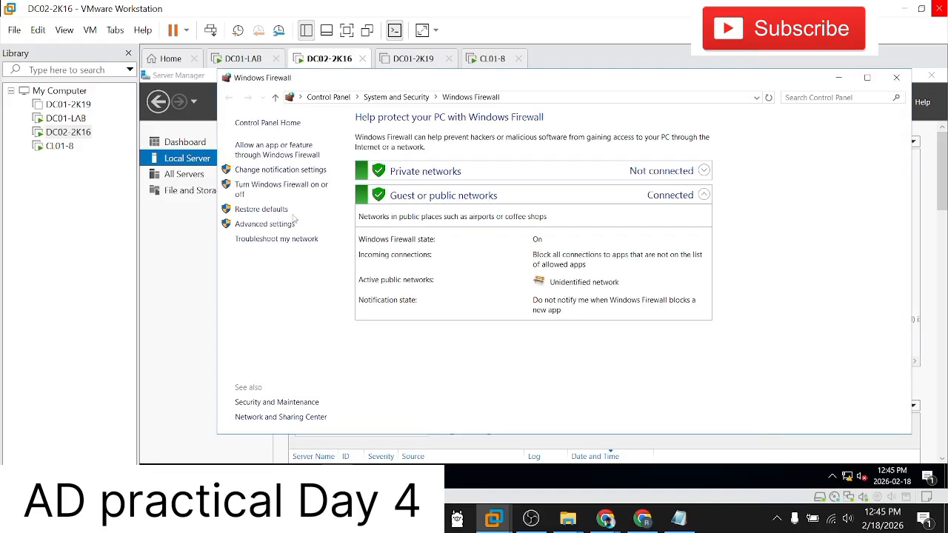
pyautogui.click(245, 190)
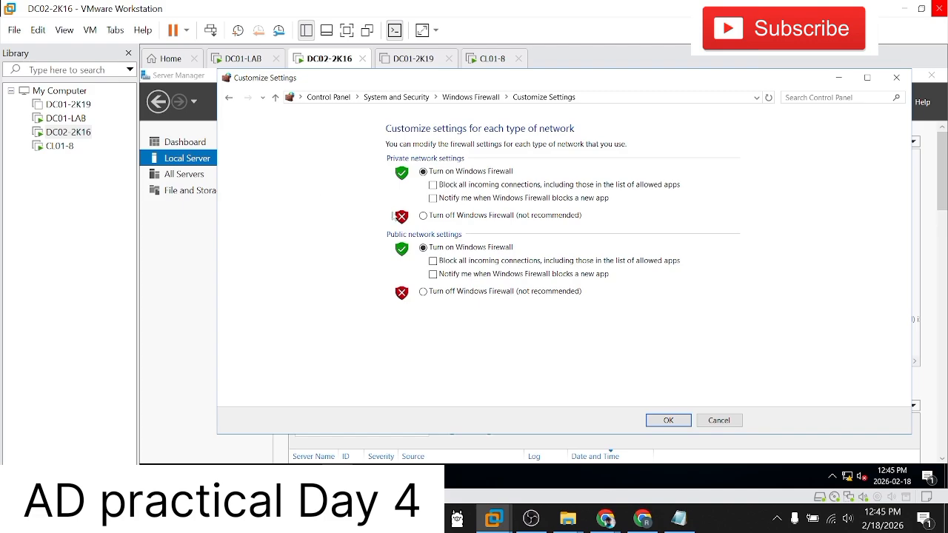
pyautogui.click(425, 216)
pyautogui.click(424, 291)
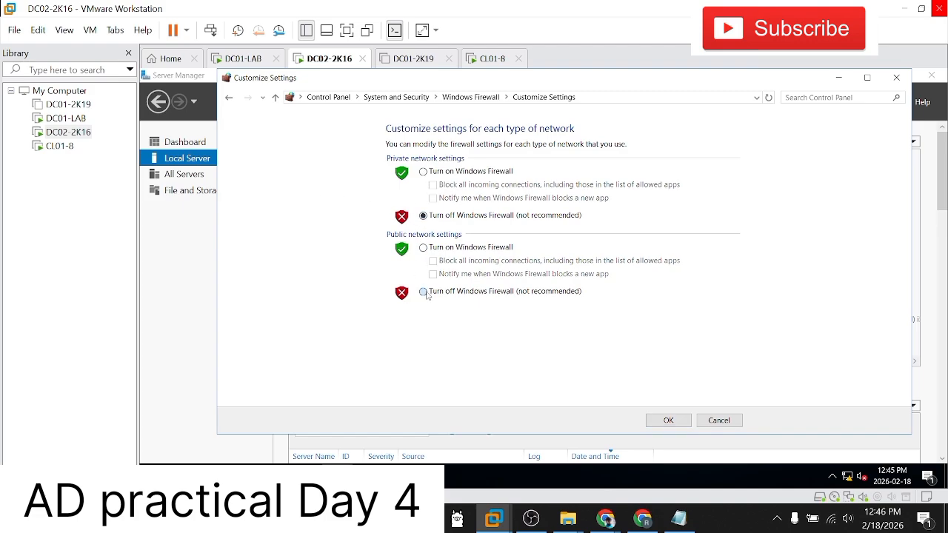
pyautogui.click(670, 419)
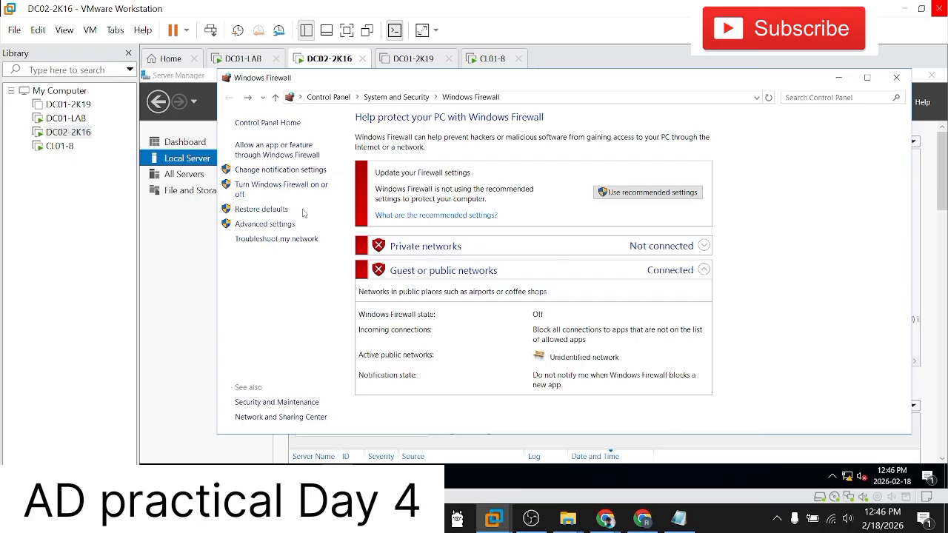
pyautogui.click(895, 77)
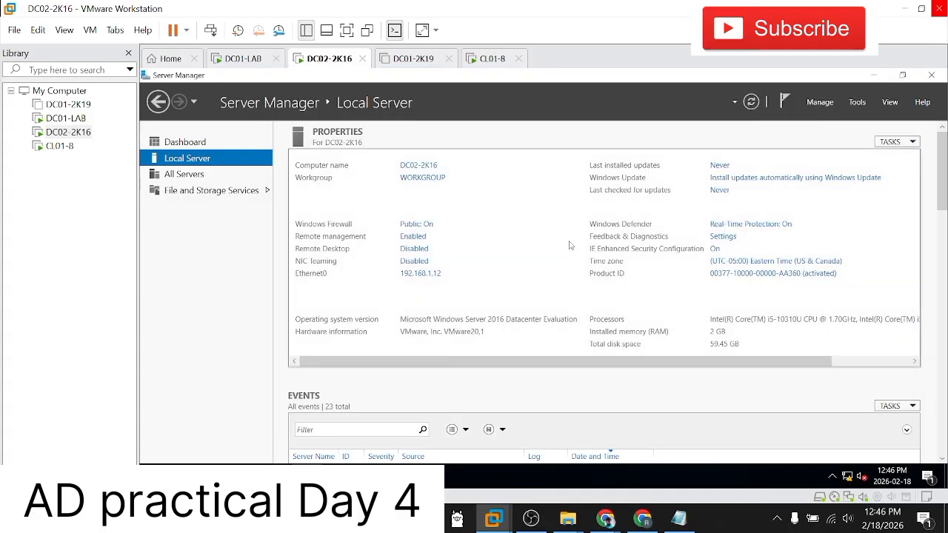
# Step: Enable Remote Desktop on DC02-2K16 by allowing remote connections to the computer, and apply the change
pyautogui.click(415, 250)
pyautogui.click(204, 271)
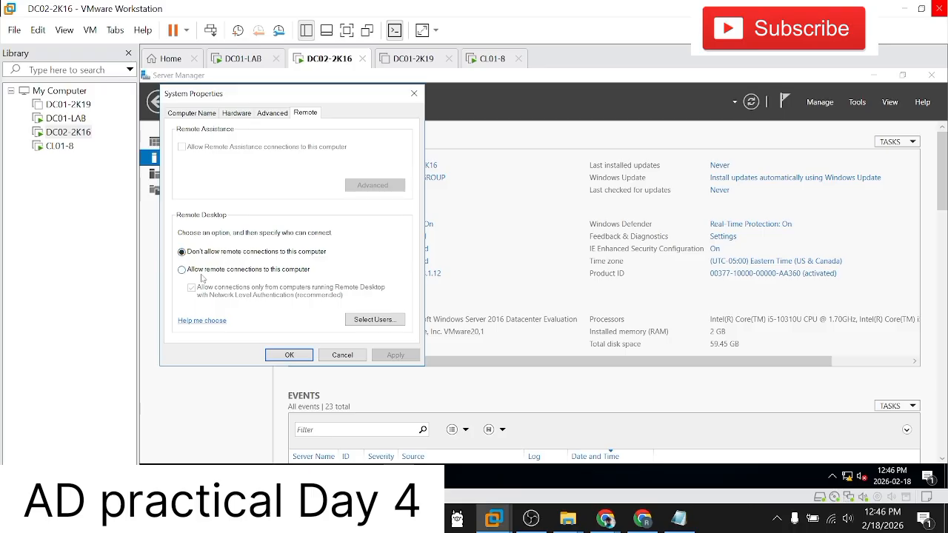
pyautogui.click(282, 228)
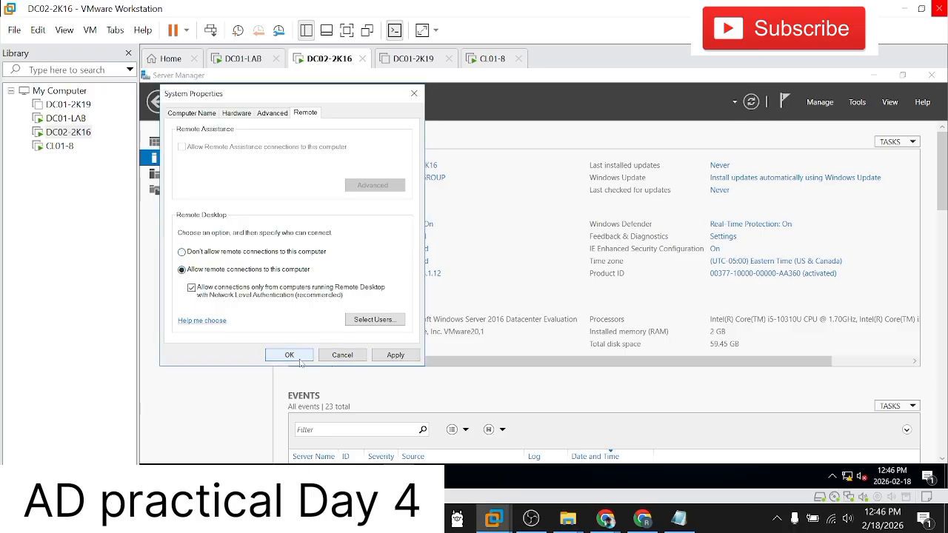
pyautogui.click(392, 356)
pyautogui.click(282, 355)
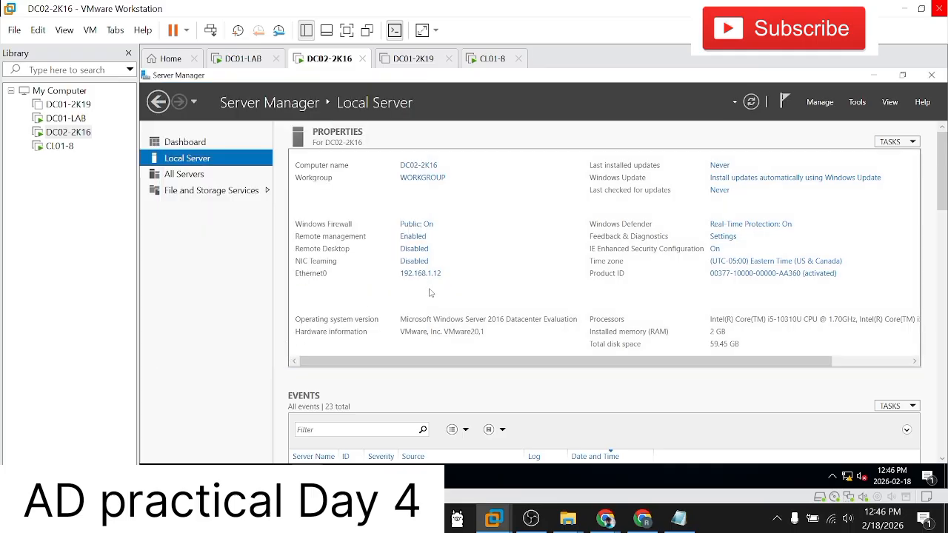
# Step: Bring back DC02-2K16's Command Prompt and repeat the ping to 192.168.1.10
pyautogui.click(376, 476)
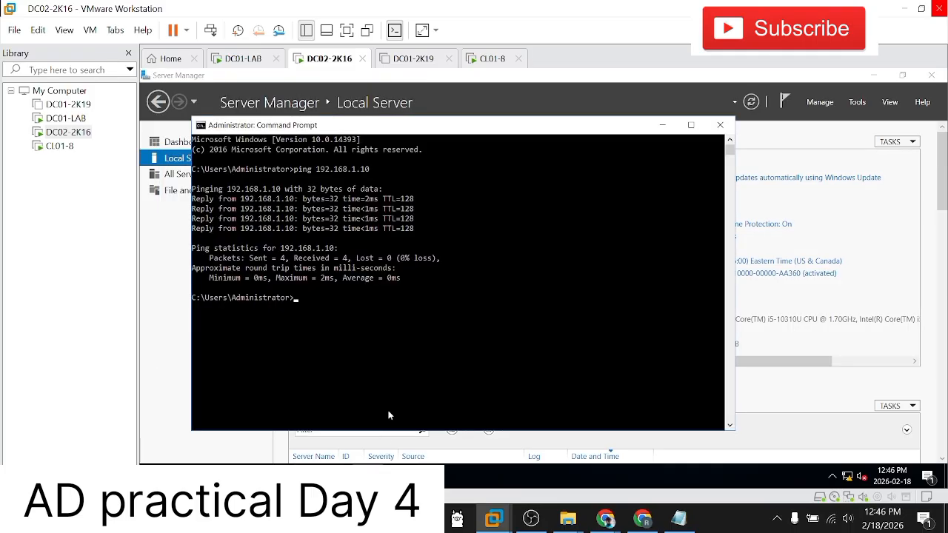
pyautogui.press('Up')
pyautogui.press('Return')
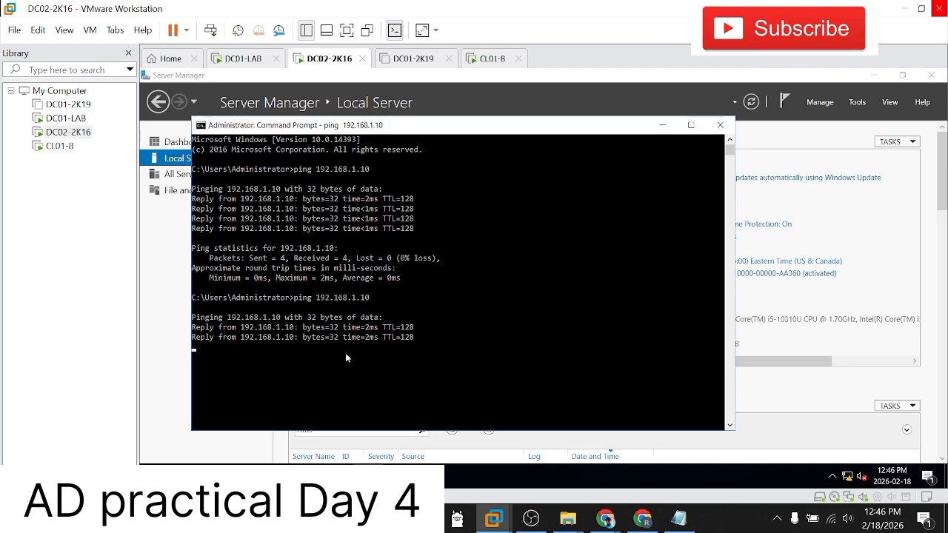
# Step: Switch to DC01-LAB, repeat the ping to 192.168.1.12, and close its Command Prompt
pyautogui.click(66, 117)
pyautogui.click(463, 321)
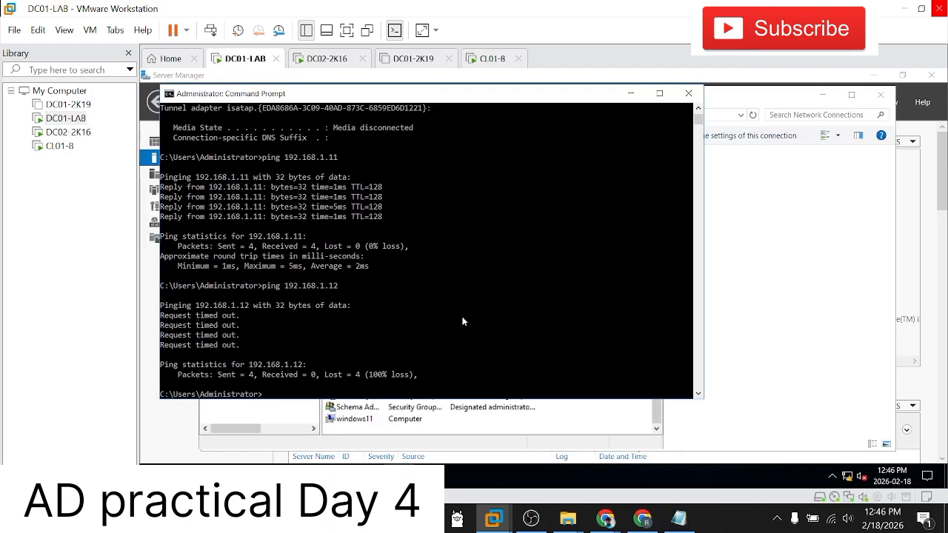
pyautogui.press('Up')
pyautogui.press('Return')
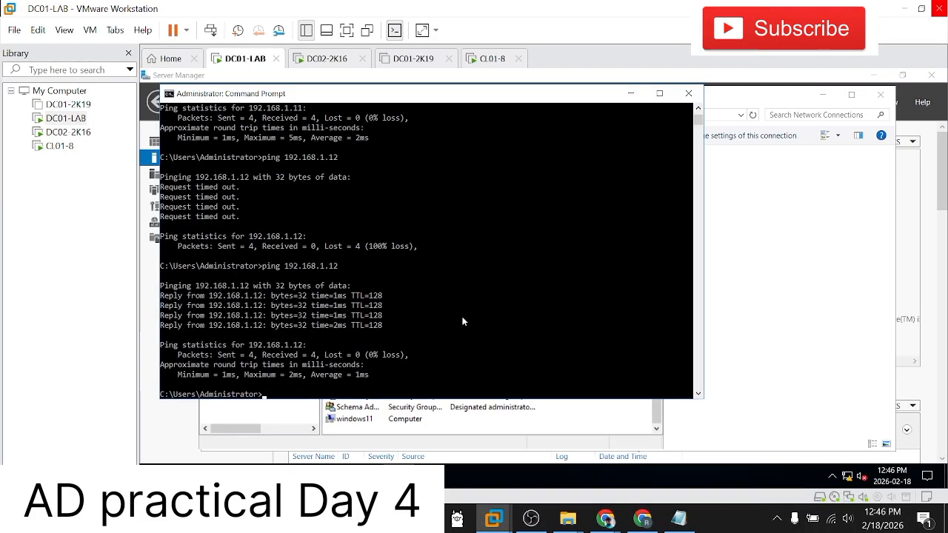
pyautogui.click(688, 94)
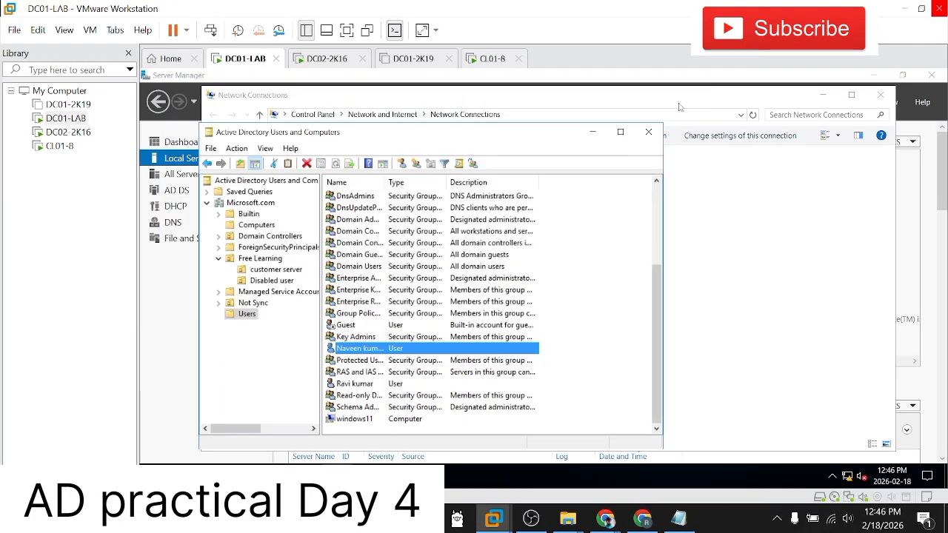
# Step: Minimize Active Directory Users and Computers, open This PC in File Explorer on DC01-LAB, and try to view its properties
pyautogui.click(592, 133)
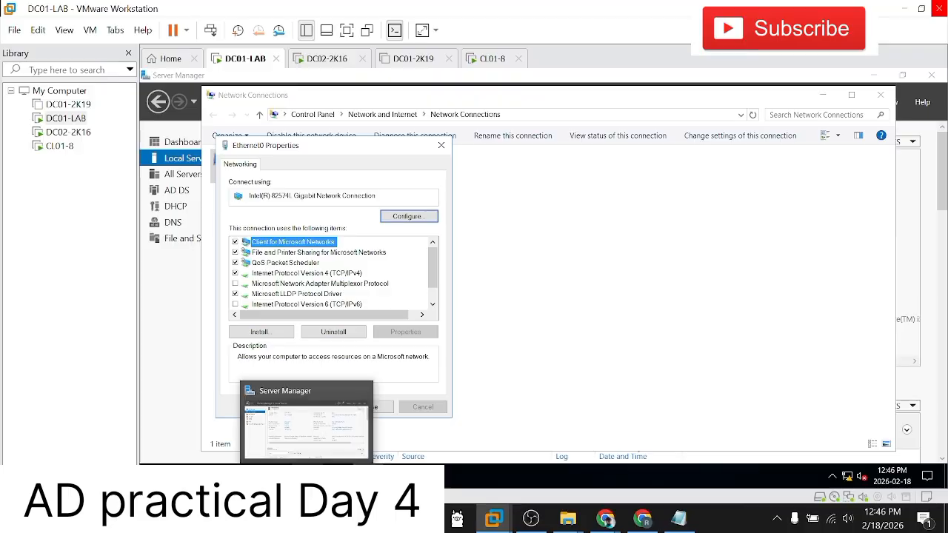
pyautogui.click(154, 476)
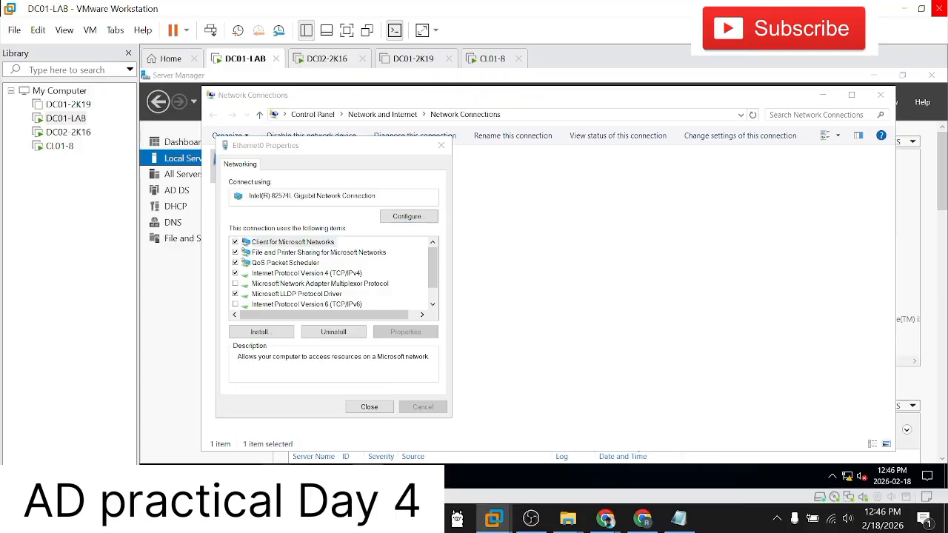
pyautogui.click(245, 476)
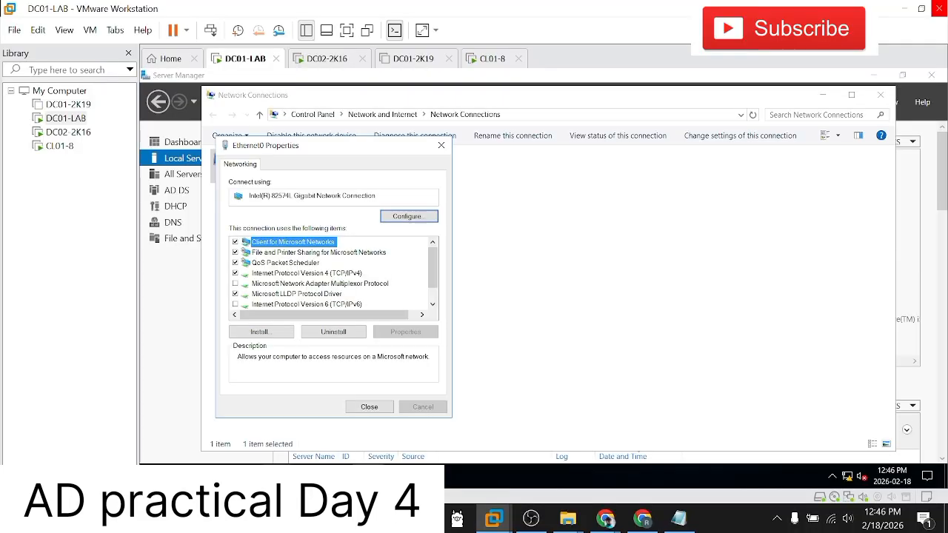
pyautogui.click(246, 476)
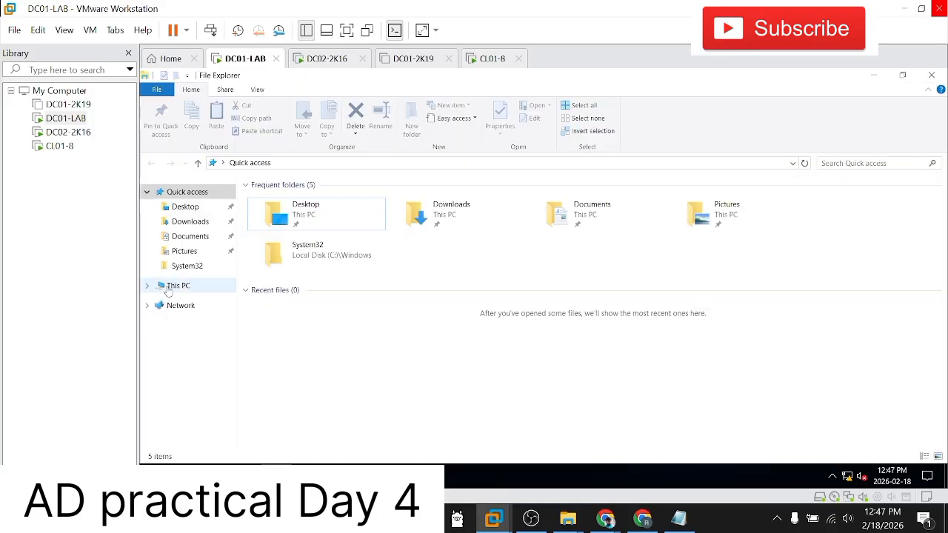
pyautogui.click(172, 287)
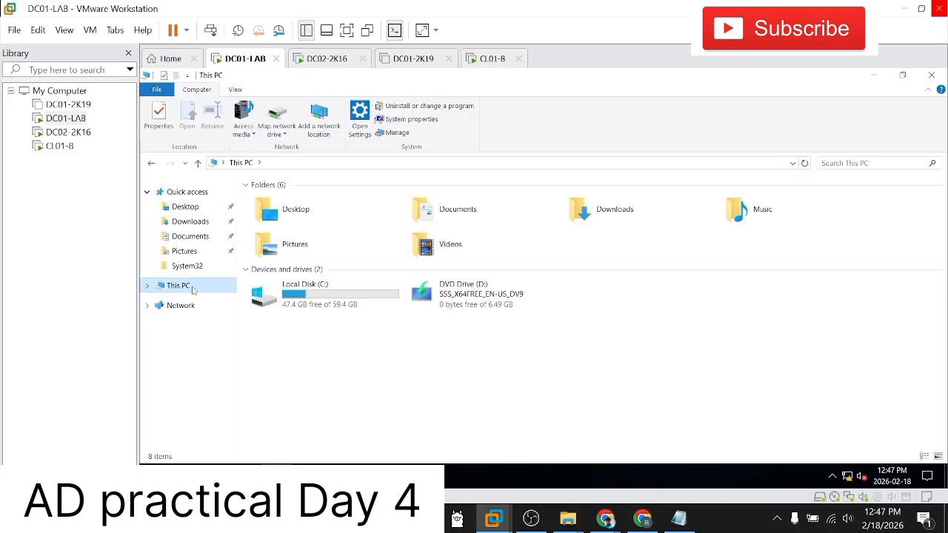
pyautogui.rightClick(193, 290)
pyautogui.click(231, 452)
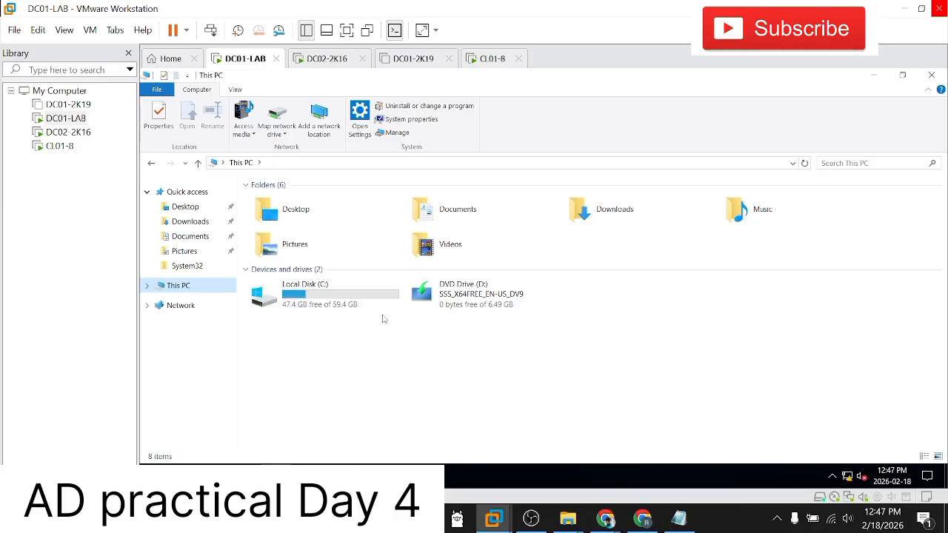
# Step: Power off the CL01-8 virtual machine and confirm the shutdown
pyautogui.click(59, 147)
pyautogui.rightClick(59, 147)
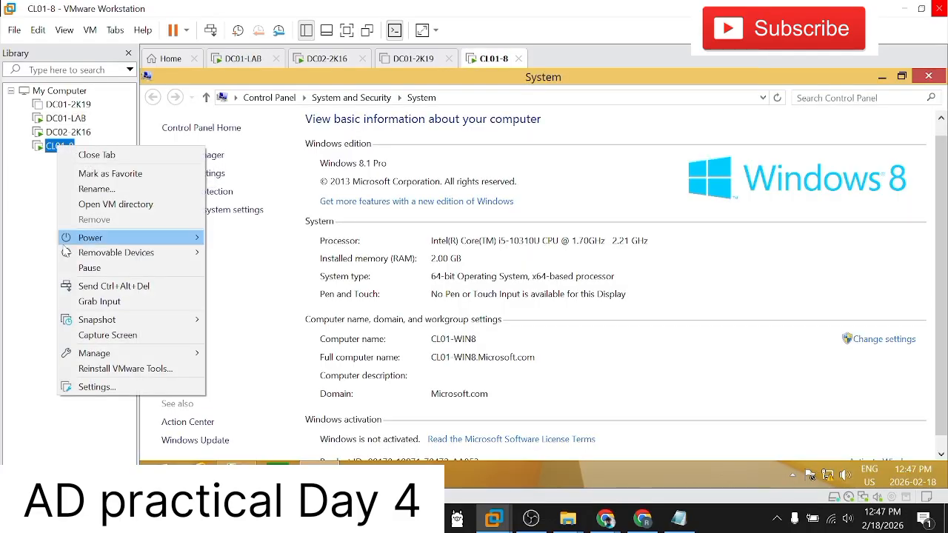
pyautogui.moveTo(89, 237)
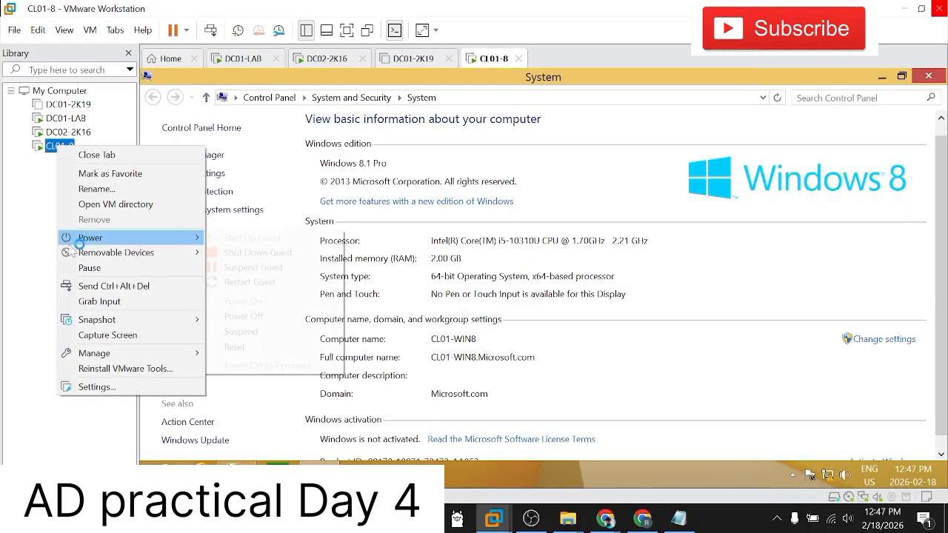
pyautogui.click(243, 316)
pyautogui.click(497, 297)
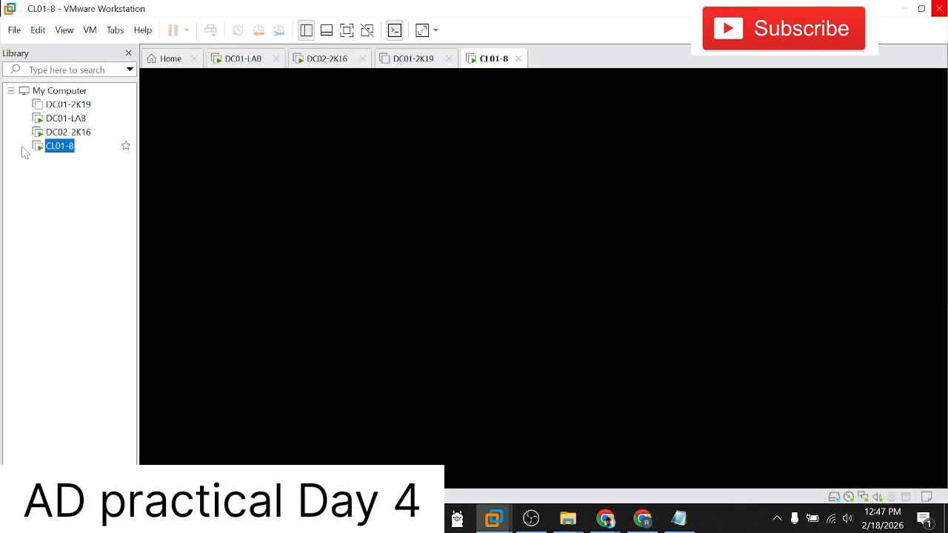
# Step: Switch to DC02-2K16 and open the system information window through This PC's properties
pyautogui.click(66, 132)
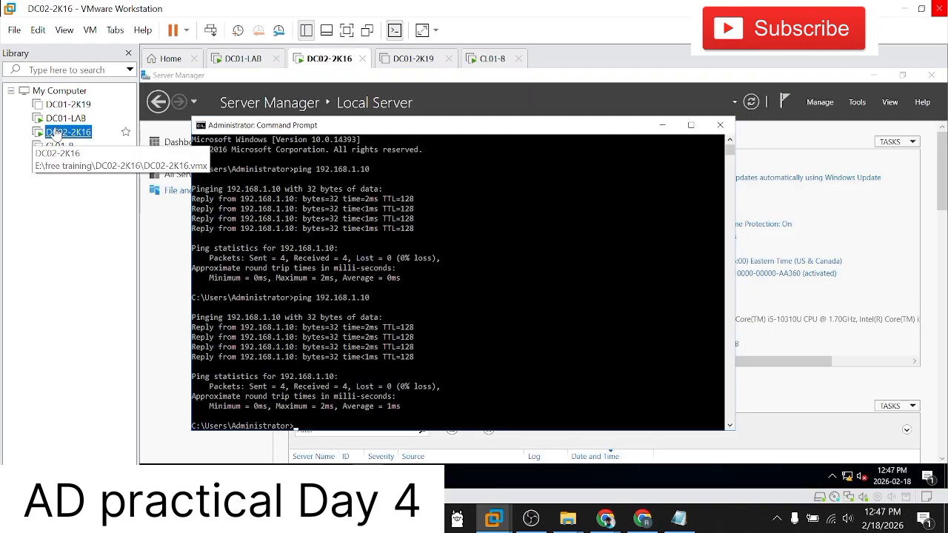
pyautogui.click(659, 129)
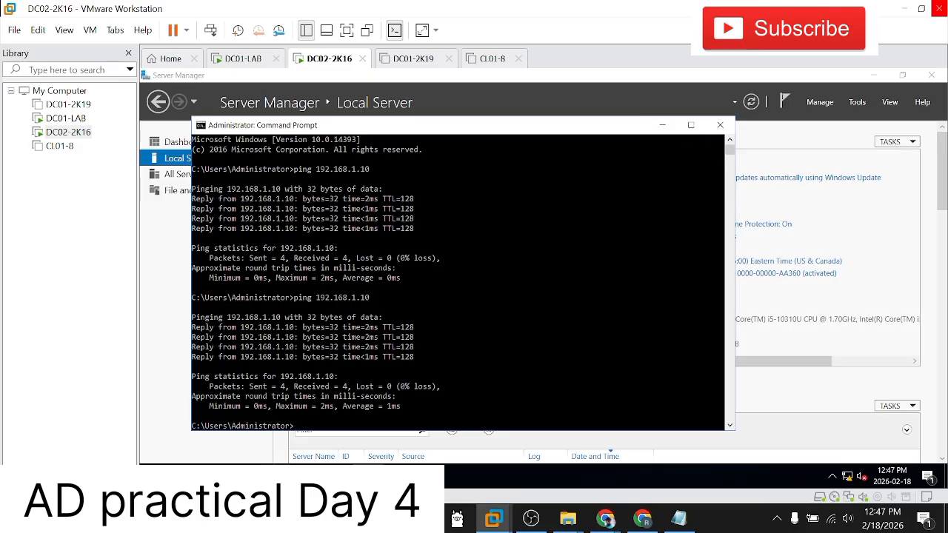
pyautogui.click(153, 476)
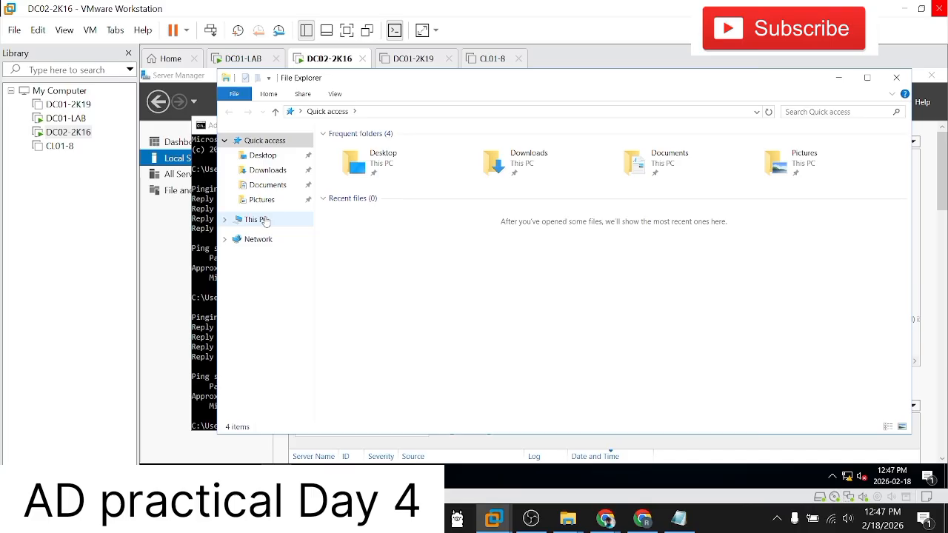
pyautogui.rightClick(261, 219)
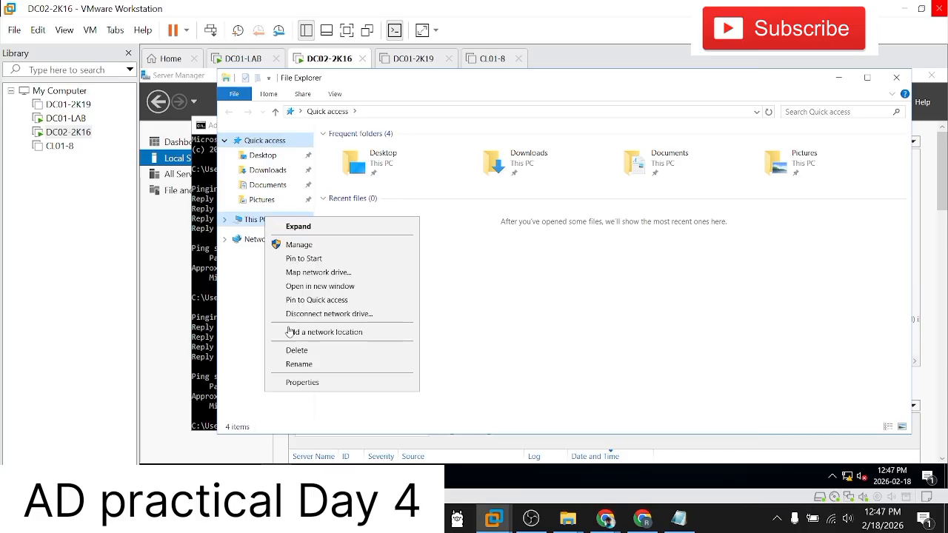
pyautogui.click(308, 382)
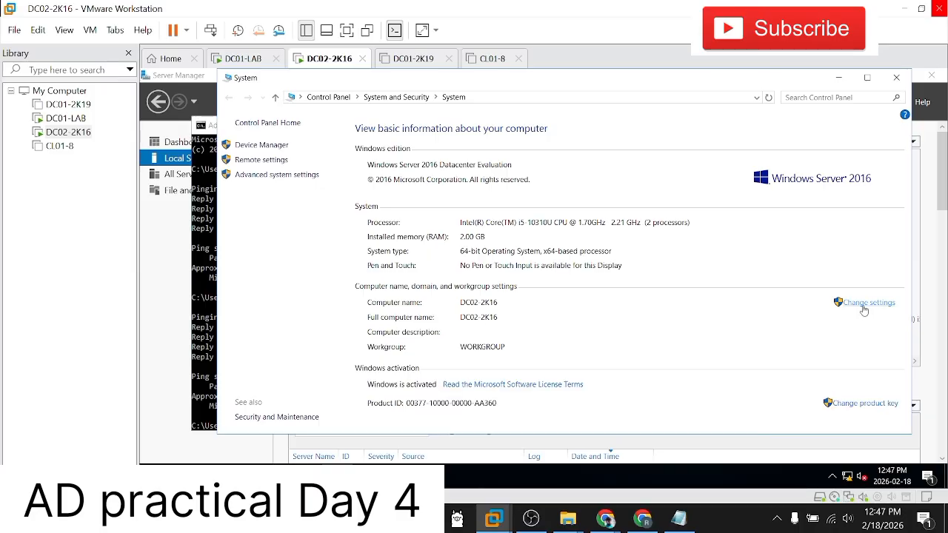
# Step: Change DC02-2K16's membership from workgroup to the domain microsoft.com and submit the change
pyautogui.click(863, 305)
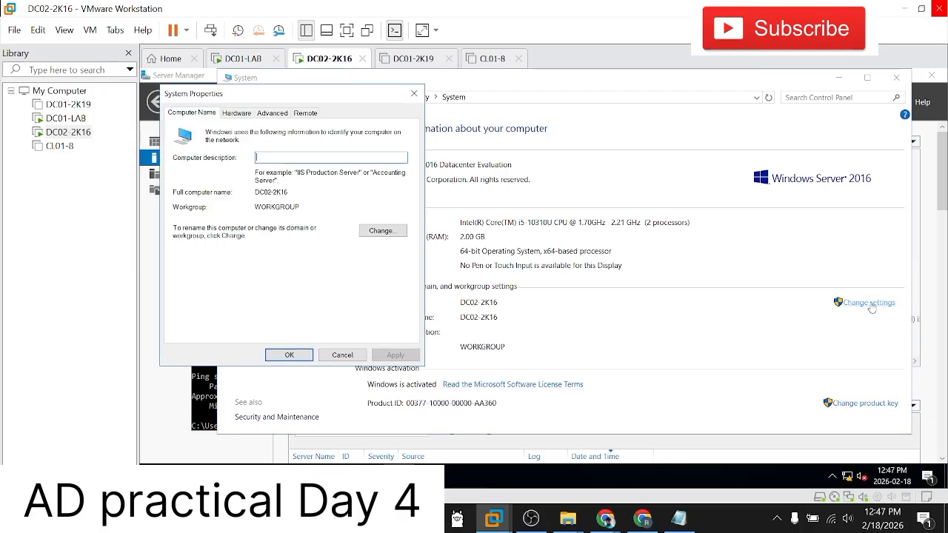
pyautogui.click(374, 231)
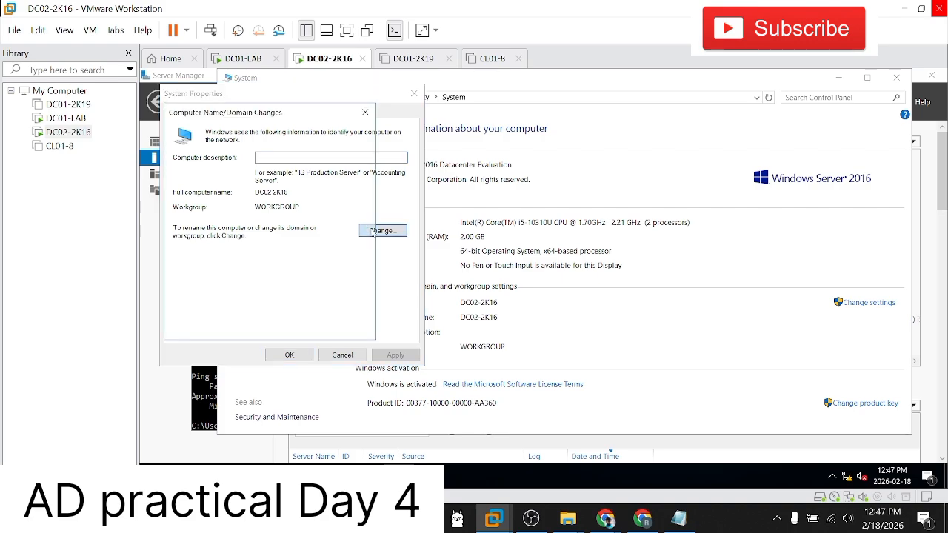
pyautogui.click(185, 257)
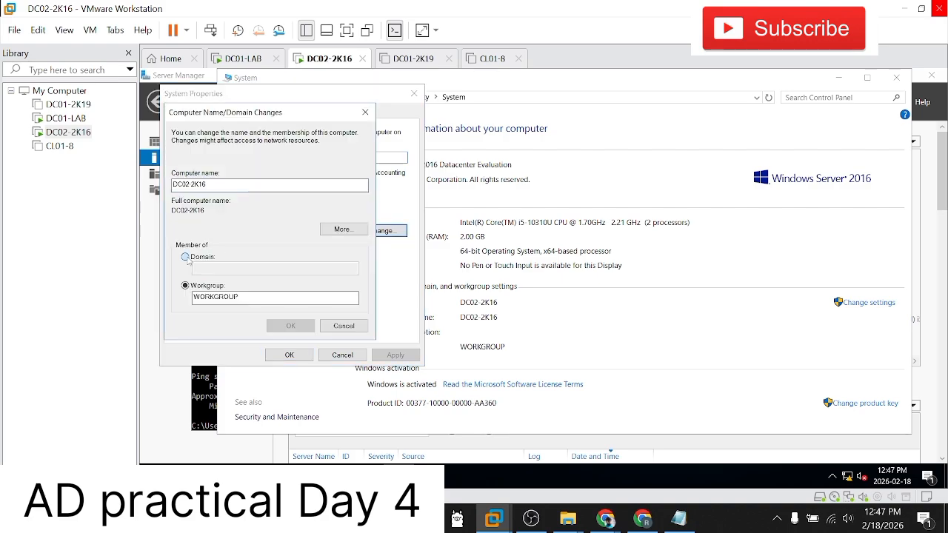
pyautogui.write('mic')
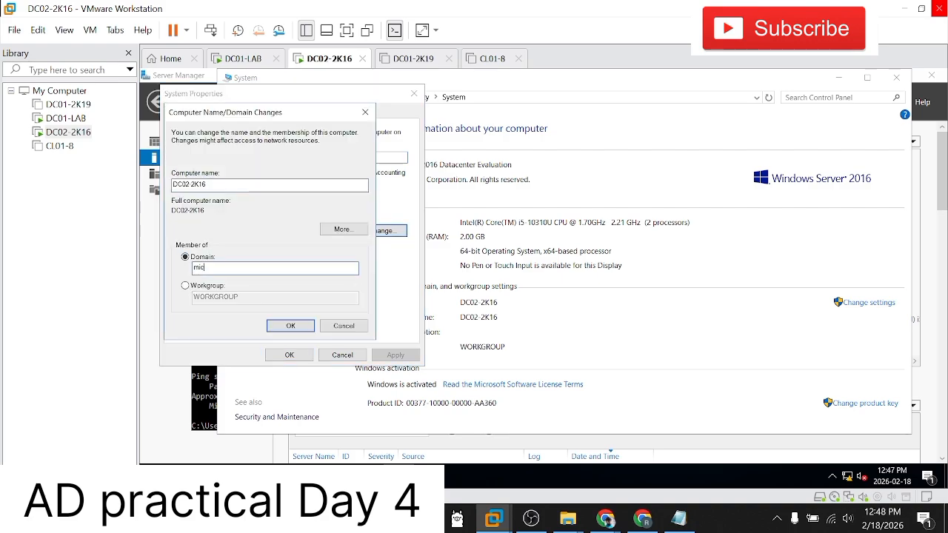
pyautogui.press('BackSpace')
pyautogui.press('BackSpace')
pyautogui.press('BackSpace')
pyautogui.press('BackSpace')
pyautogui.press('BackSpace')
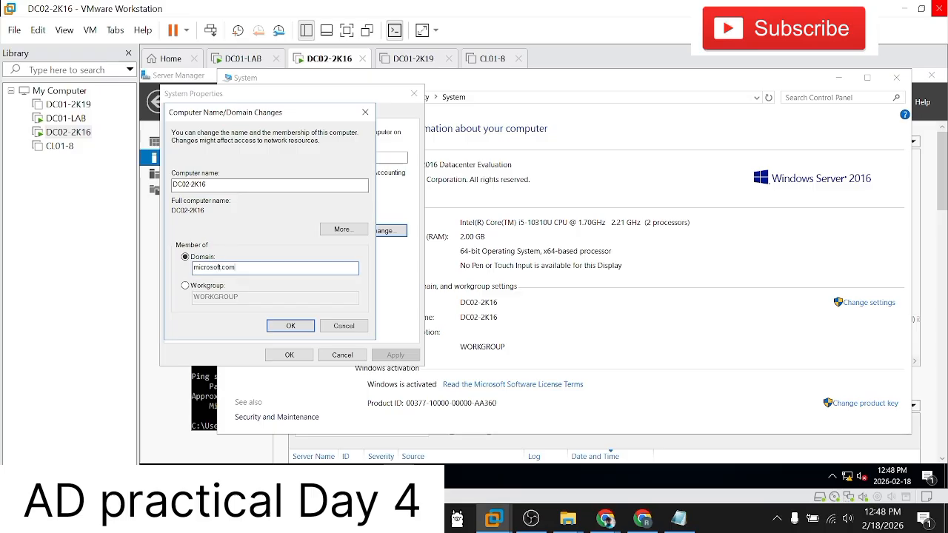
pyautogui.click(290, 326)
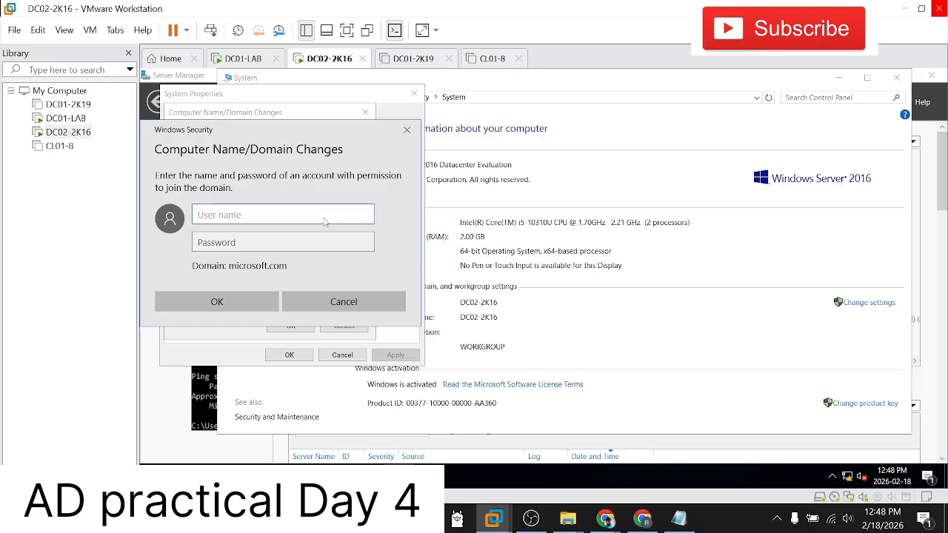
# Step: Authorize the domain join with the account microsoft\administrator and its password, and submit the credentials
pyautogui.write('microsoft\\admin')
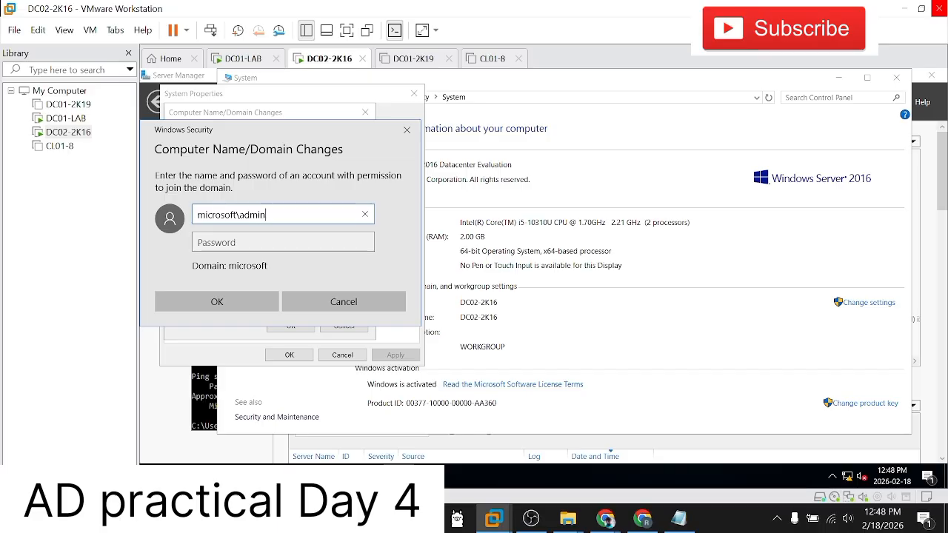
pyautogui.write('istrator')
pyautogui.press('Tab')
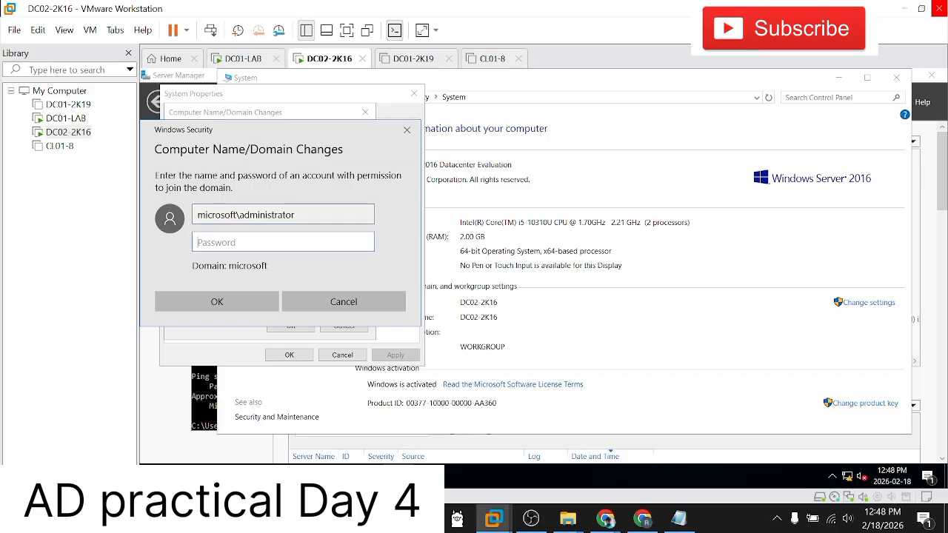
pyautogui.write('••••••••••')
pyautogui.press('Return')
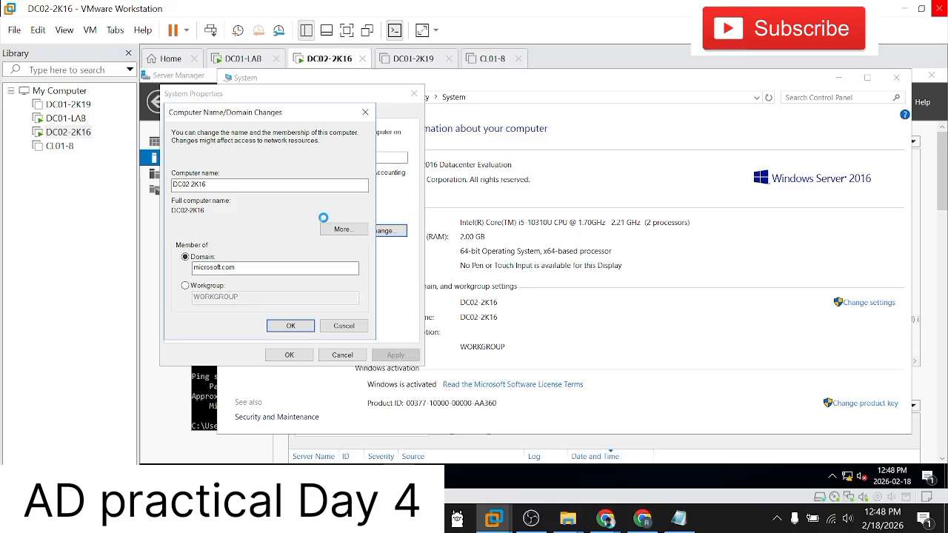
# Step: Acknowledge the domain join messages, close System Properties, and restart DC02-2K16 to apply the change
pyautogui.click(604, 318)
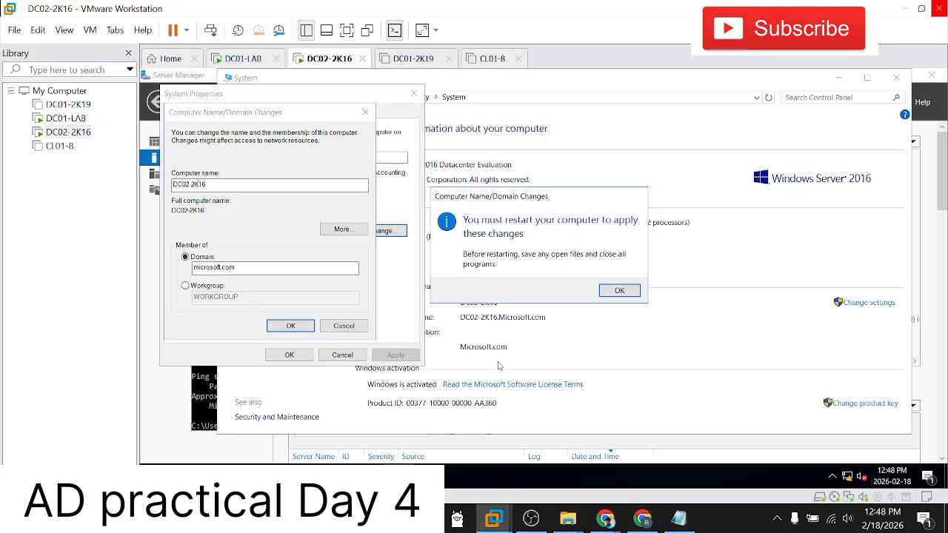
pyautogui.click(611, 292)
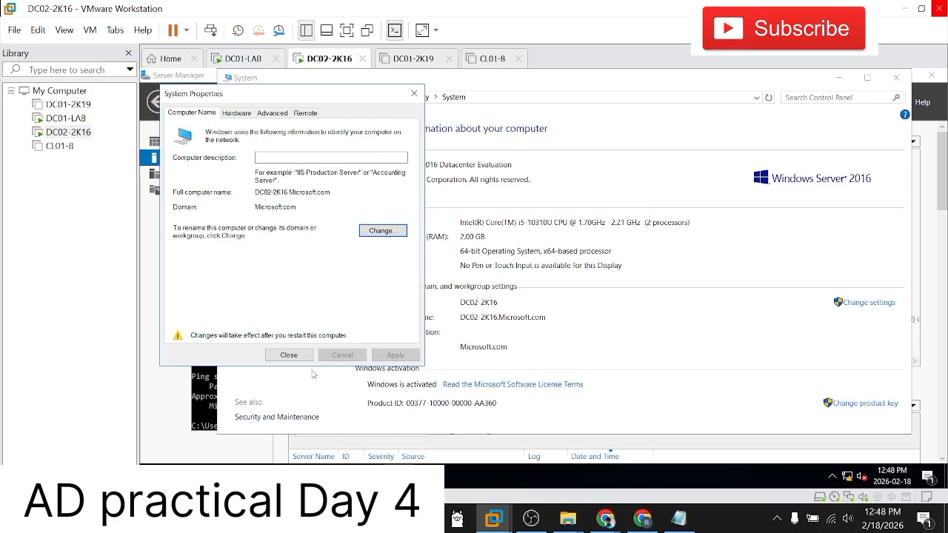
pyautogui.click(290, 356)
pyautogui.click(548, 289)
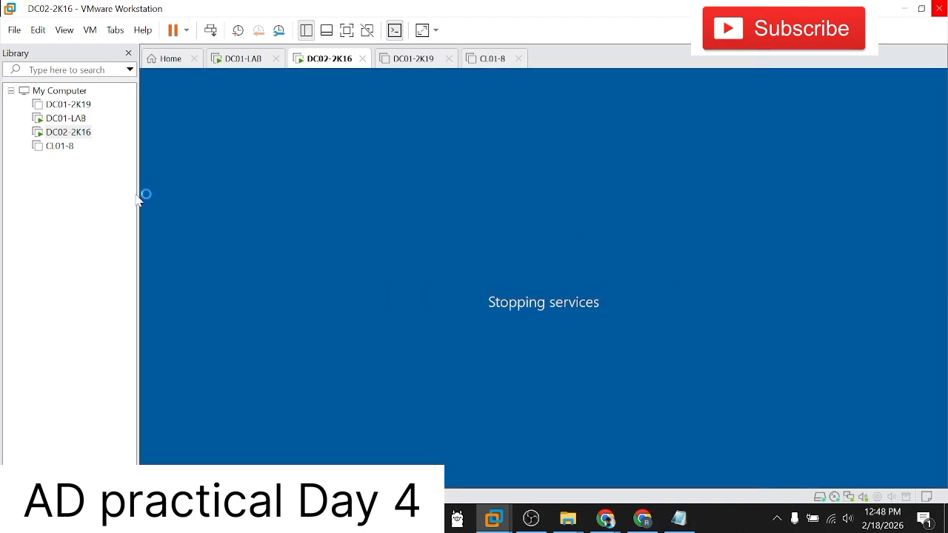
pyautogui.click(61, 149)
pyautogui.click(67, 136)
pyautogui.click(60, 148)
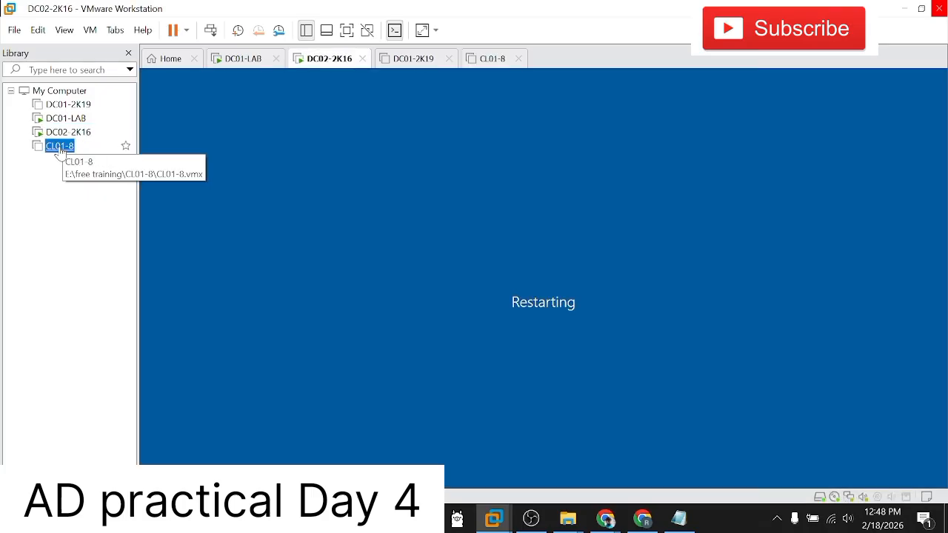
pyautogui.click(62, 133)
pyautogui.click(60, 147)
pyautogui.click(63, 133)
pyautogui.click(67, 120)
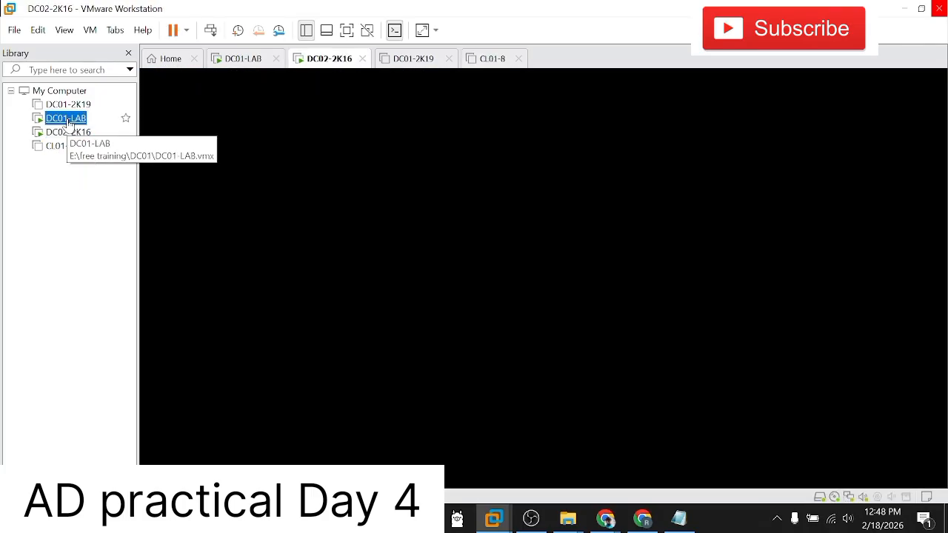
pyautogui.click(62, 133)
pyautogui.click(60, 147)
pyautogui.click(64, 135)
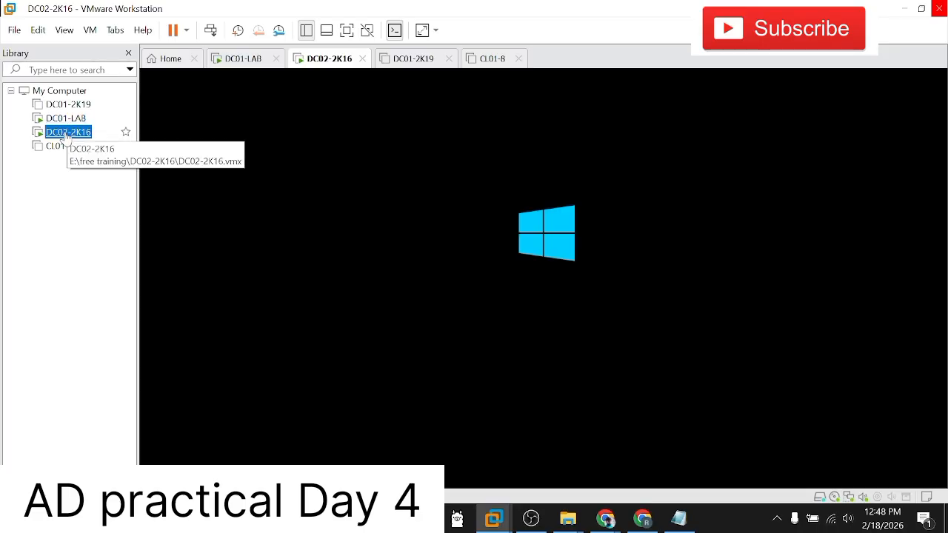
pyautogui.click(65, 118)
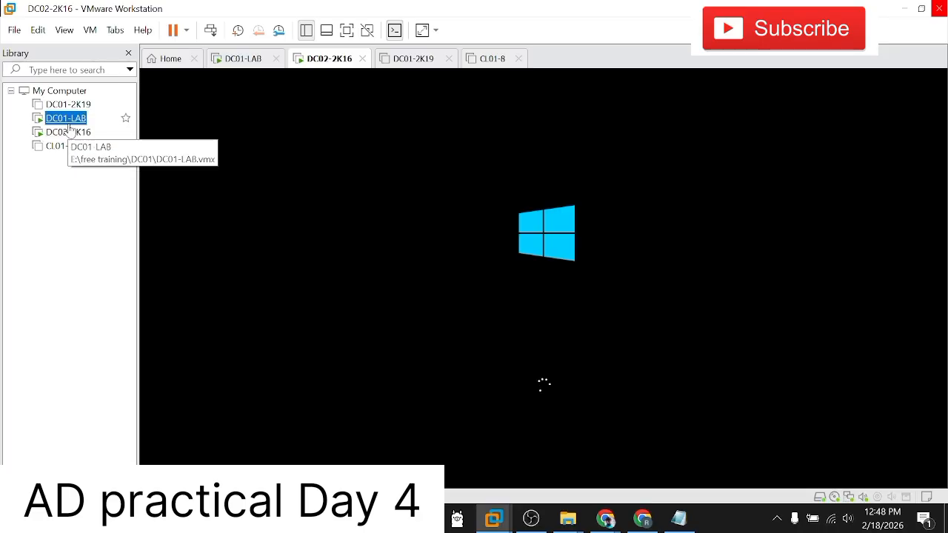
pyautogui.click(68, 132)
# Step: Switch to the DC01-LAB virtual machine, dismiss its System window, and bring up Active Directory Users and Computers maximized
pyautogui.click(65, 119)
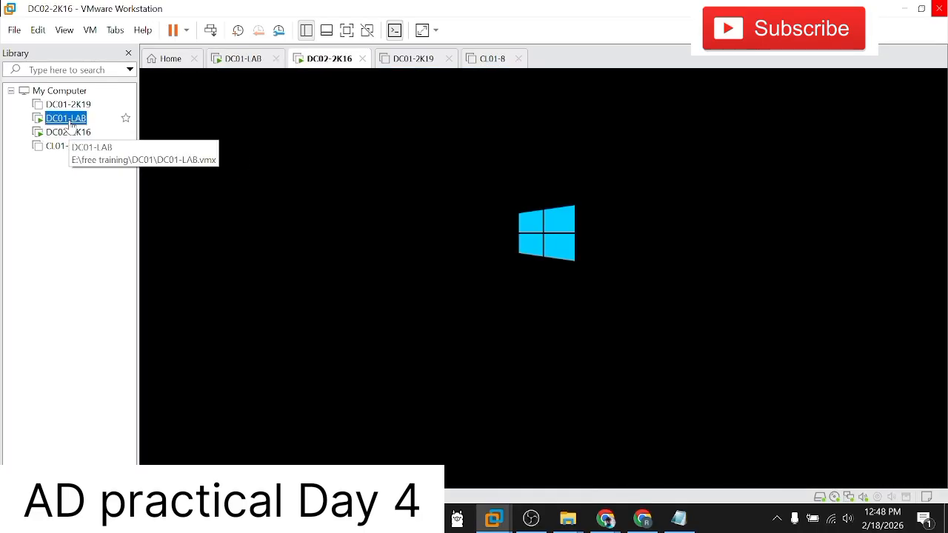
pyautogui.click(839, 79)
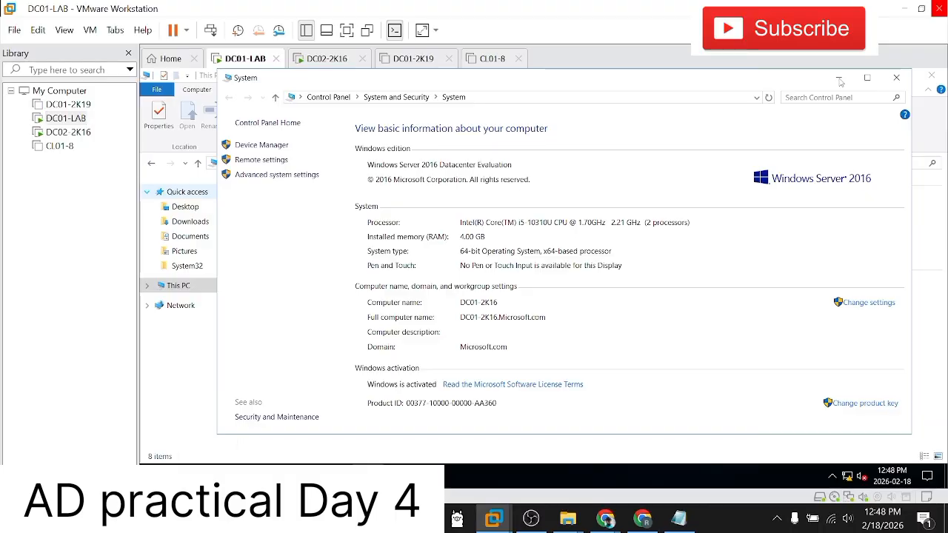
pyautogui.click(839, 79)
pyautogui.click(336, 475)
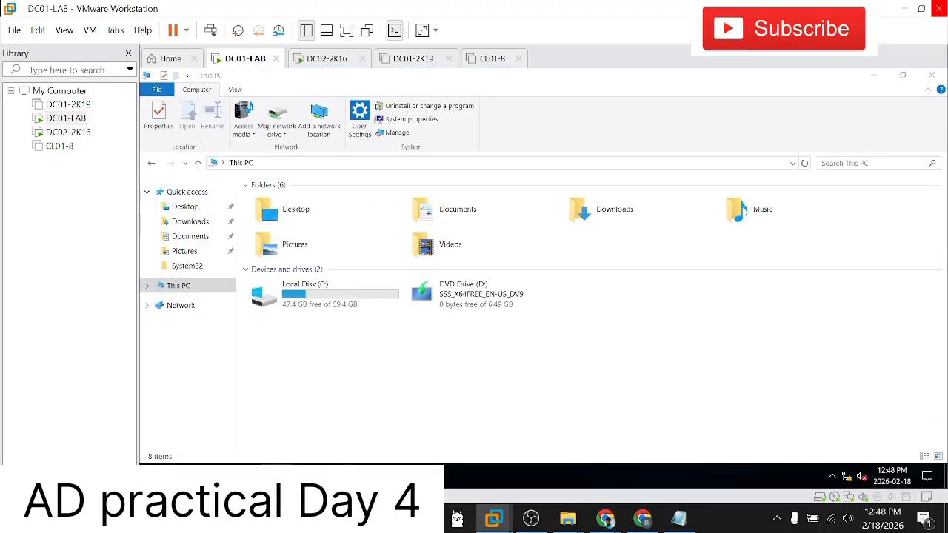
pyautogui.click(337, 429)
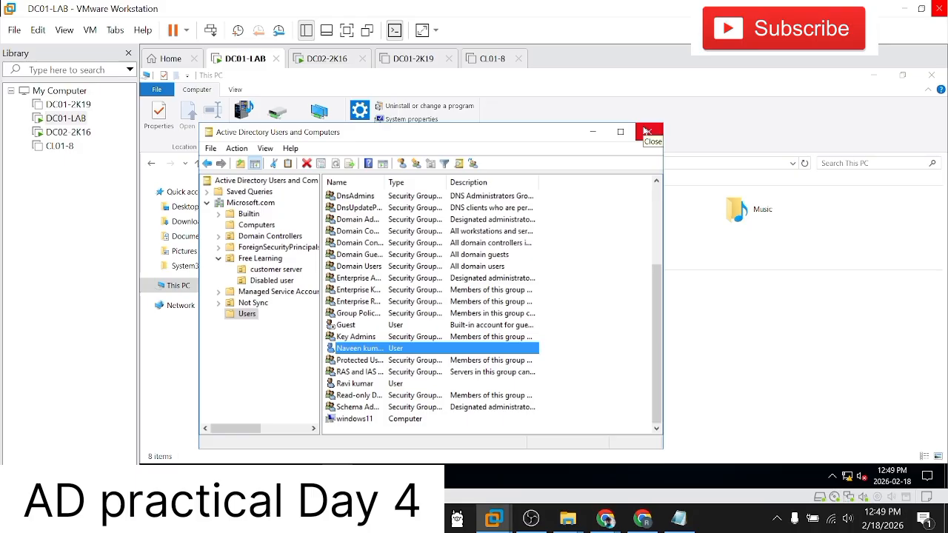
pyautogui.click(646, 132)
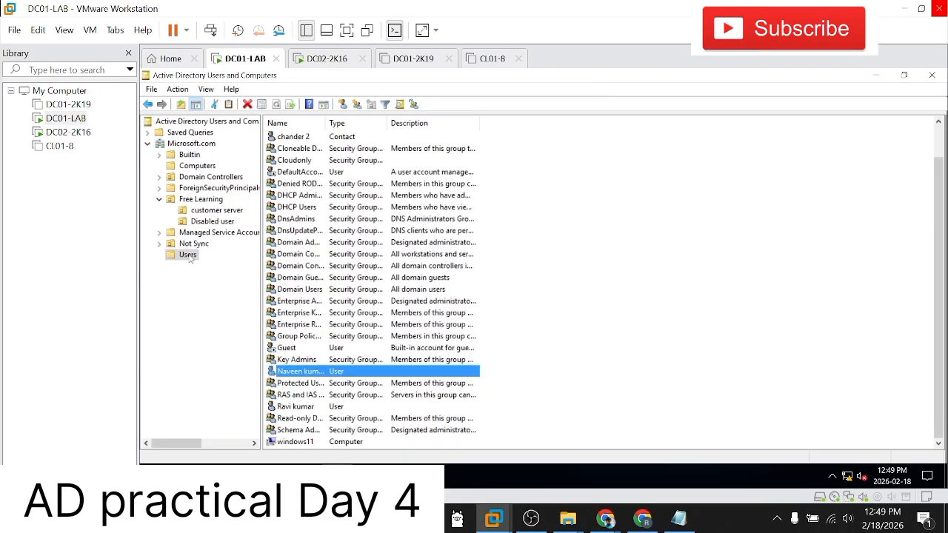
pyautogui.rightClick(189, 255)
pyautogui.moveTo(216, 296)
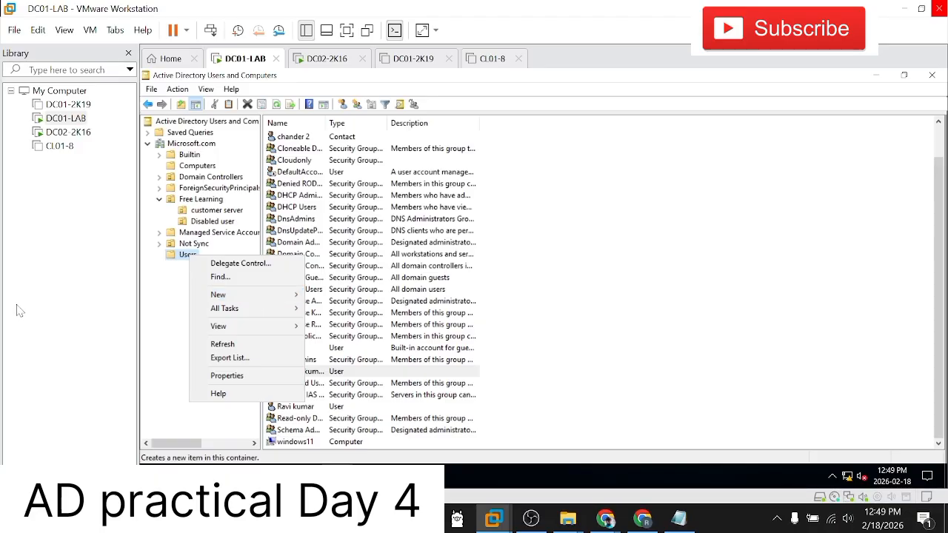
pyautogui.moveTo(565, 522)
pyautogui.click(501, 465)
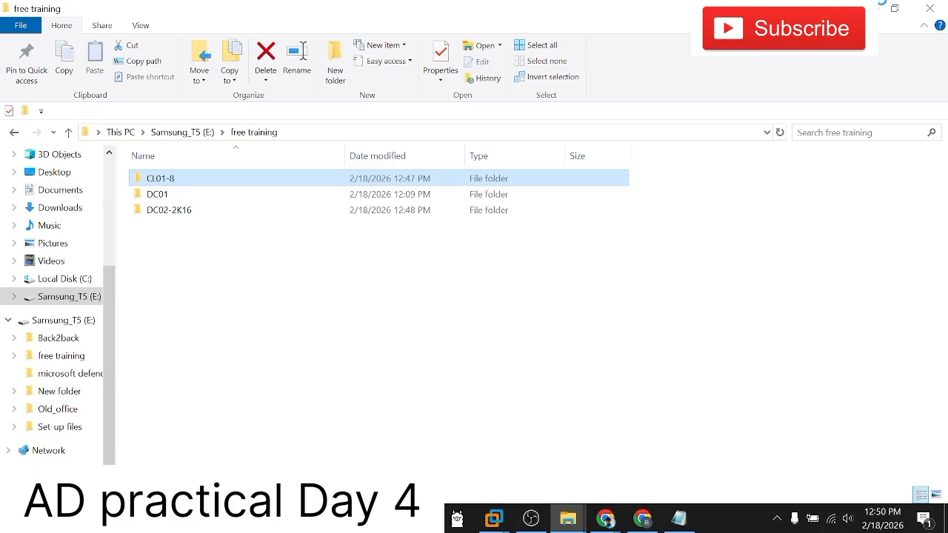
pyautogui.click(868, 7)
pyautogui.moveTo(255, 299)
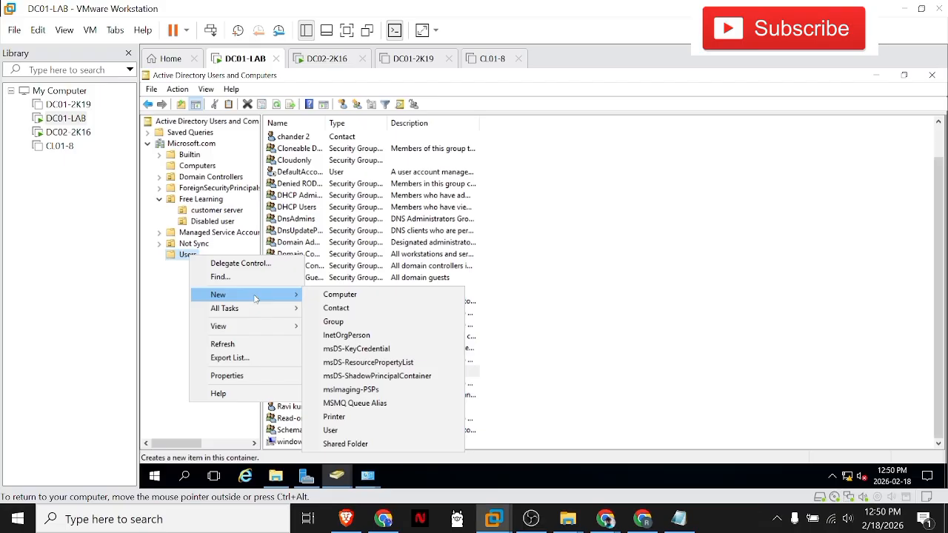
pyautogui.click(344, 430)
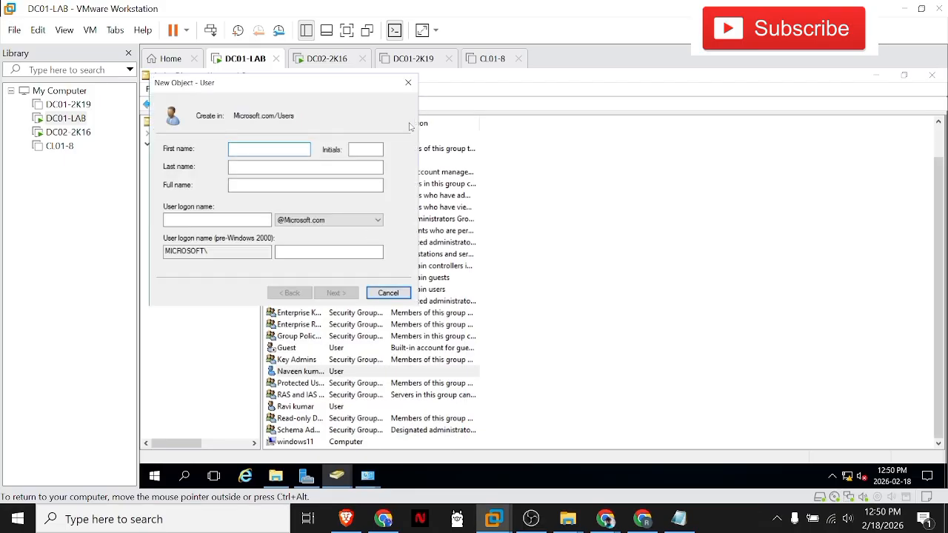
pyautogui.click(408, 82)
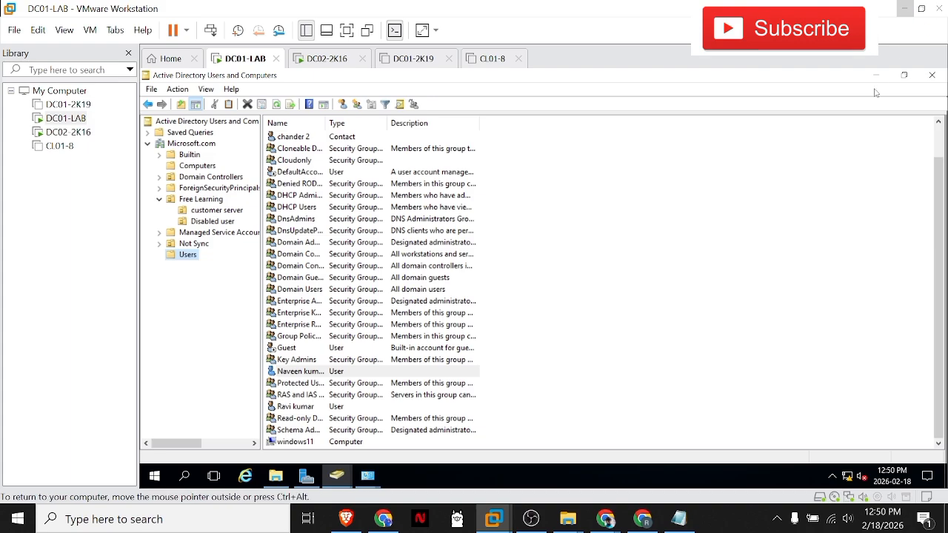
# Step: Close all open windows on DC01-LAB, including Active Directory Users and Computers, Ethernet0 Properties, Network Connections and Server Manager
pyautogui.click(931, 76)
pyautogui.click(929, 77)
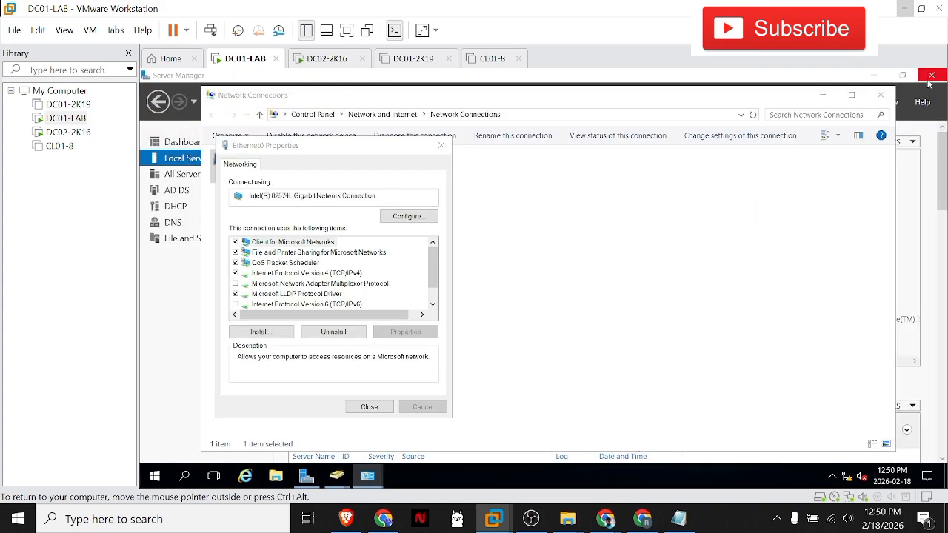
pyautogui.click(441, 145)
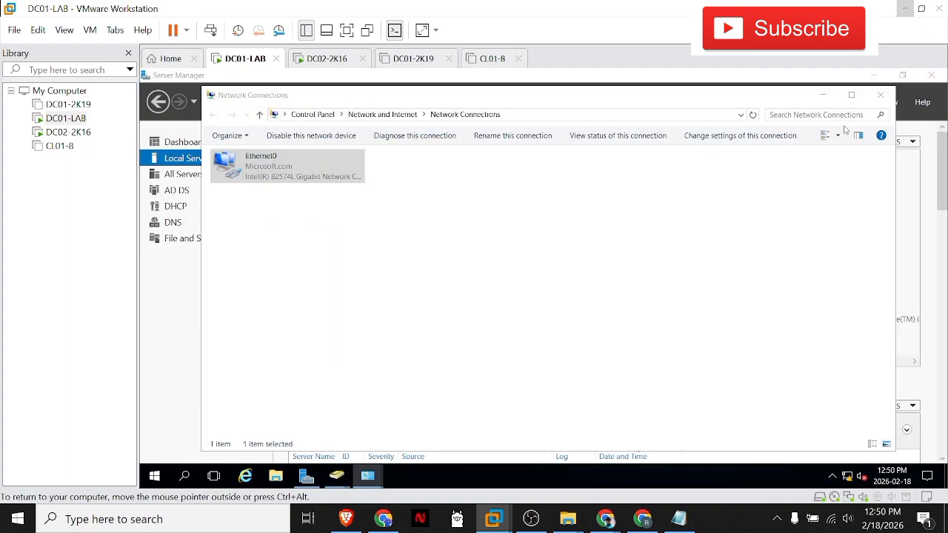
pyautogui.click(879, 98)
pyautogui.click(930, 75)
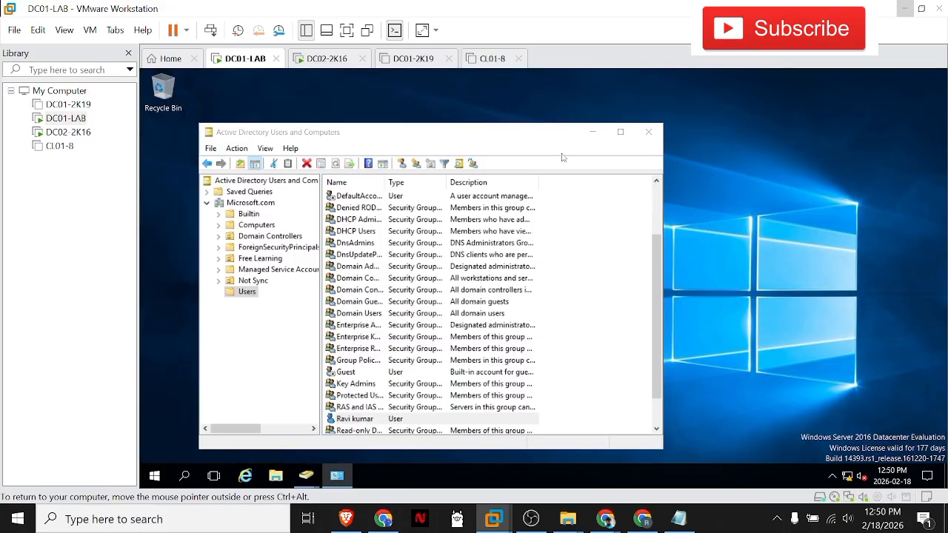
pyautogui.click(647, 132)
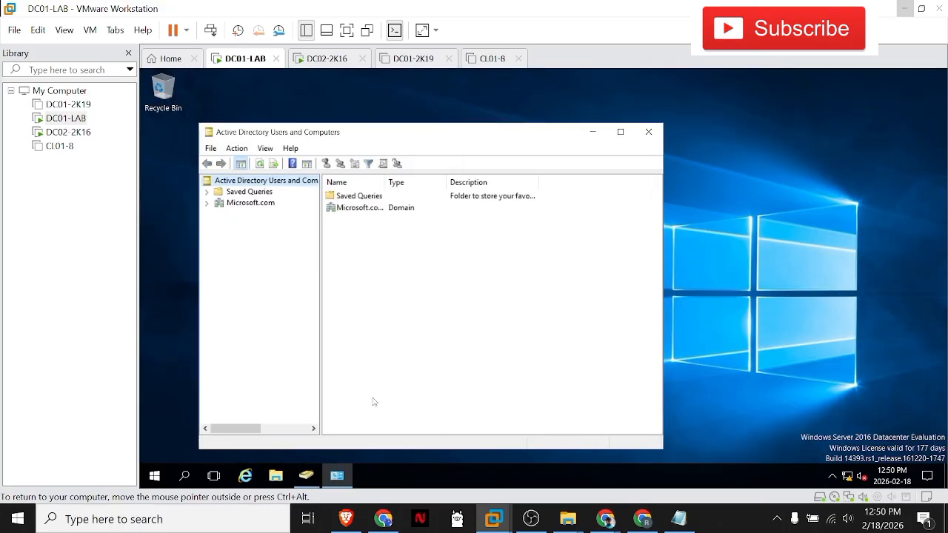
pyautogui.click(646, 132)
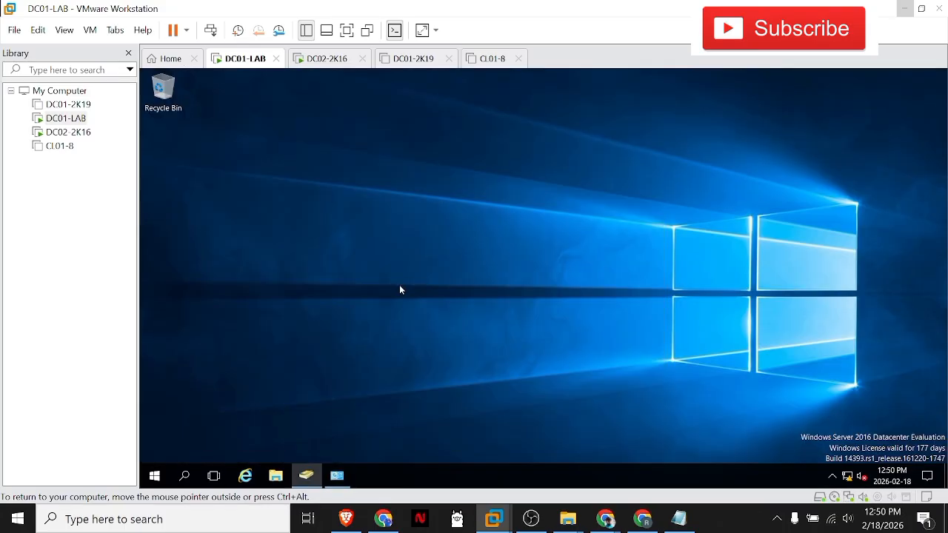
# Step: Launch Active Directory Users and Computers on DC01-LAB by running dsa.msc
pyautogui.click(154, 477)
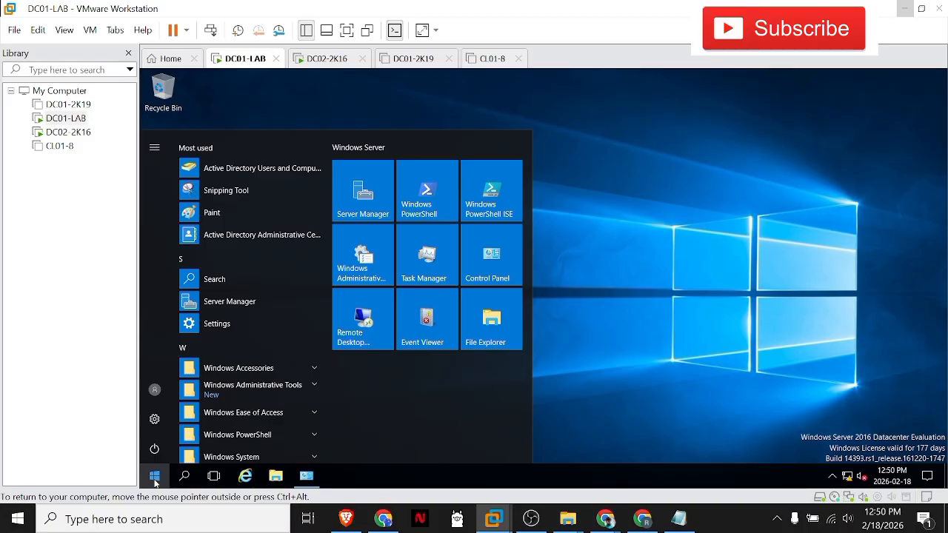
pyautogui.press('super+r')
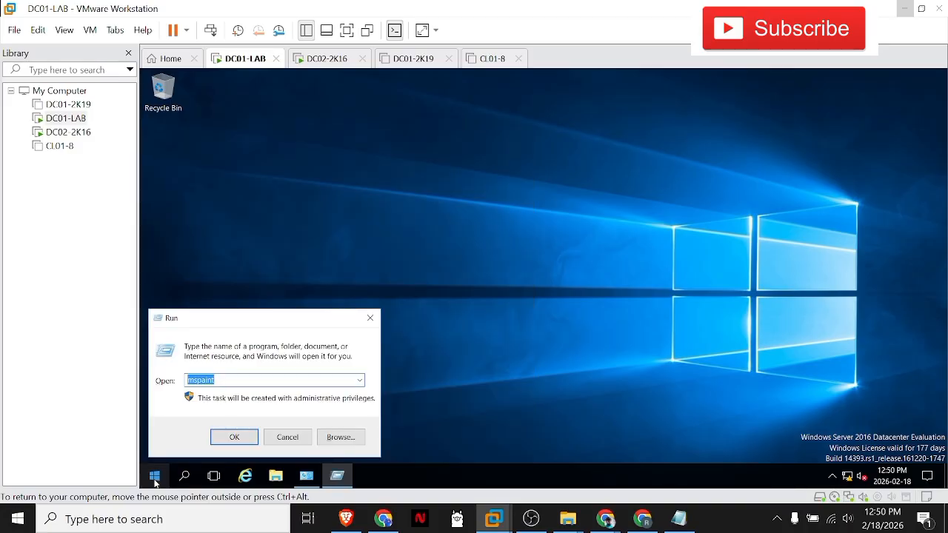
pyautogui.write('dsa.msc')
pyautogui.press('Return')
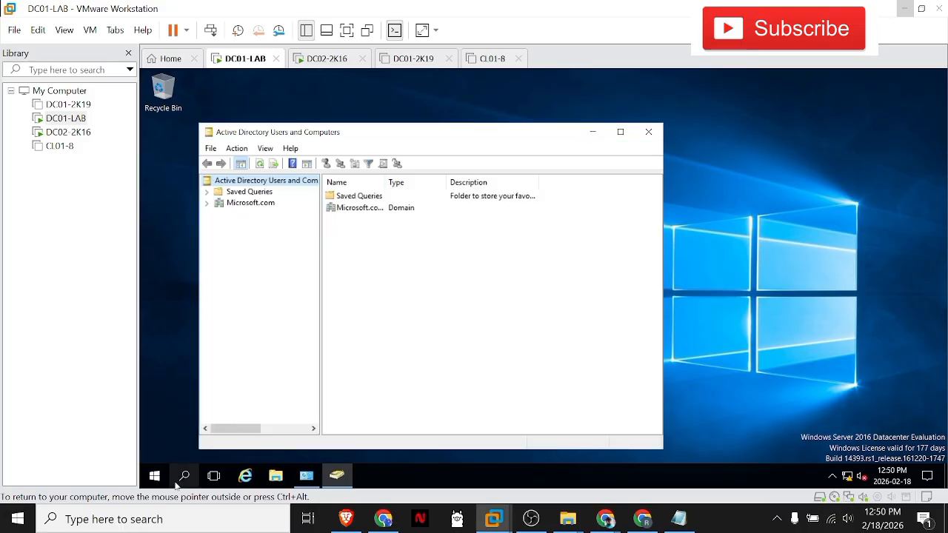
# Step: Open the Windows Administrative Tools folder on DC01-LAB and maximize its window
pyautogui.click(159, 480)
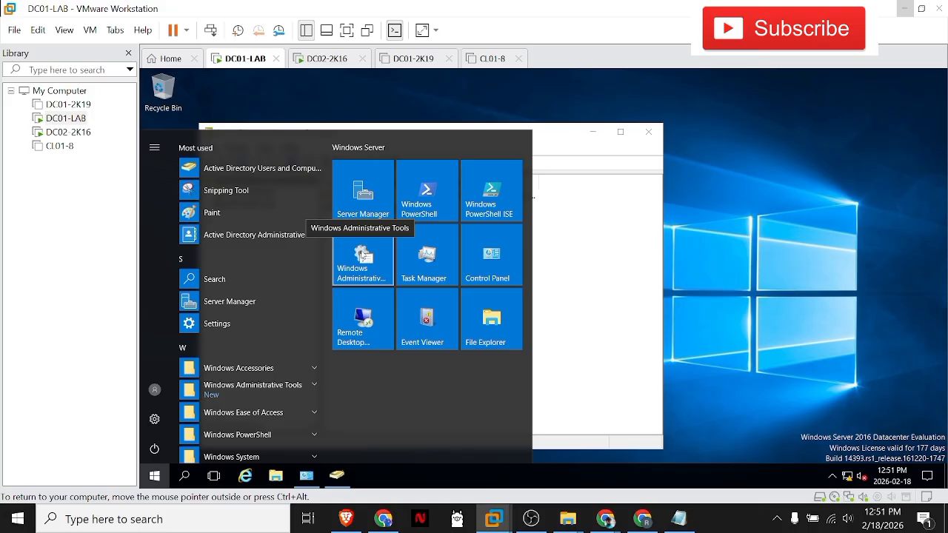
pyautogui.click(358, 267)
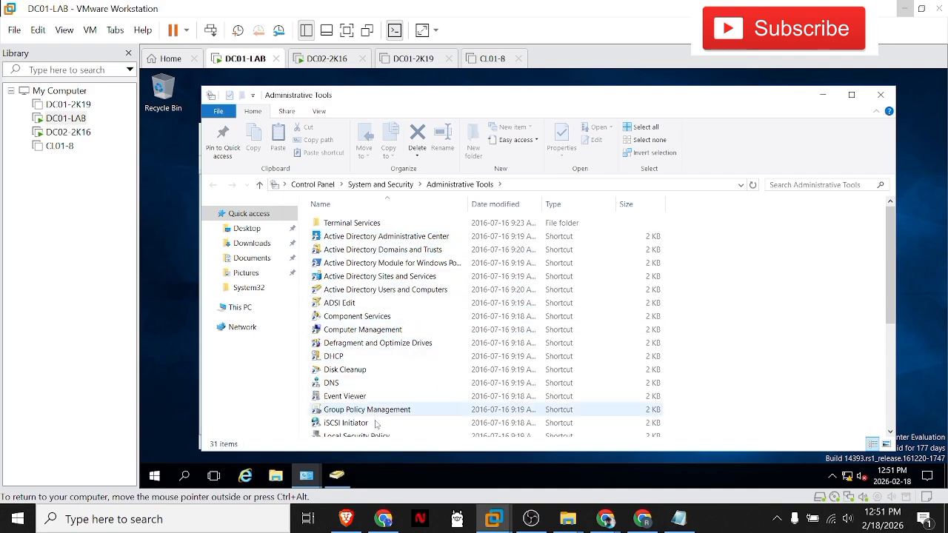
pyautogui.doubleClick(680, 99)
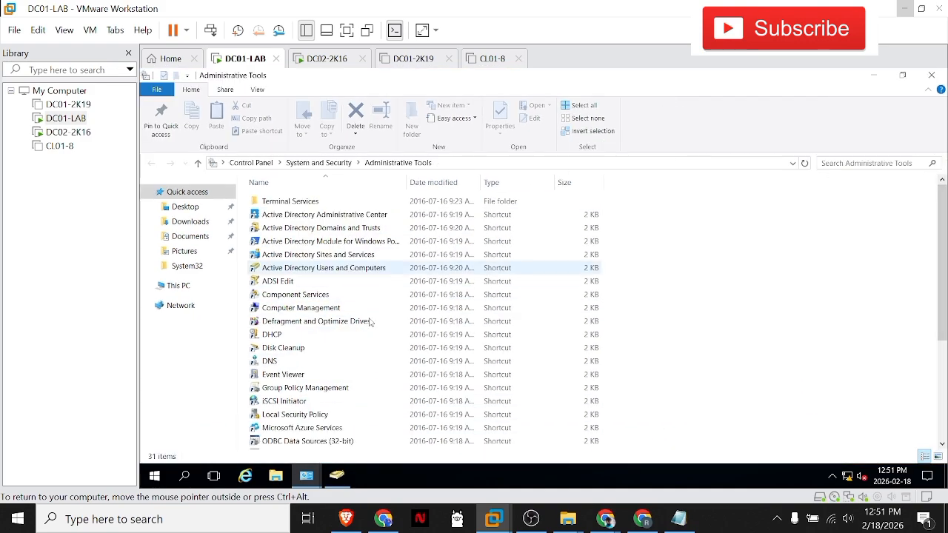
# Step: Review the shortcuts in Administrative Tools, including Group Policy Management, Local Security Policy, Event Viewer, DNS, DHCP, Computer Management and Component Services
pyautogui.click(317, 388)
pyautogui.click(310, 416)
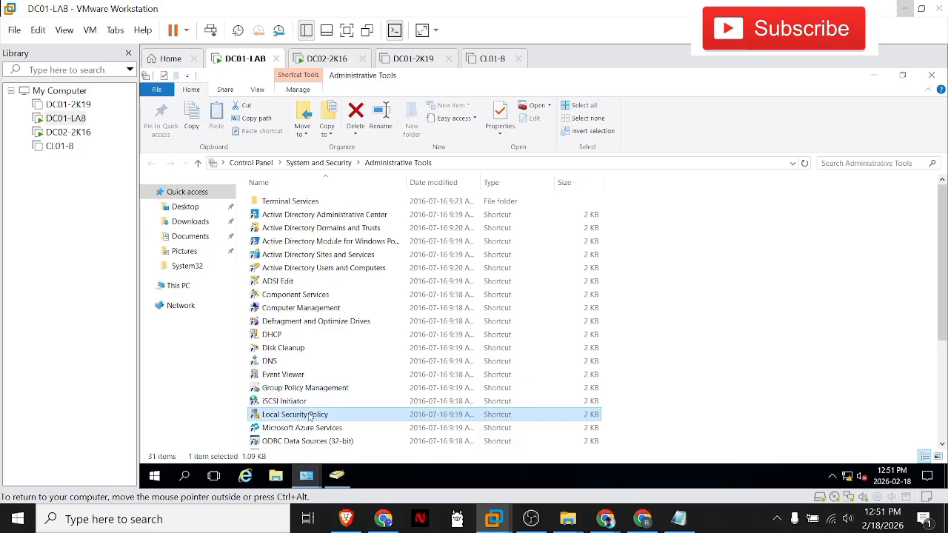
pyautogui.click(288, 403)
pyautogui.click(287, 377)
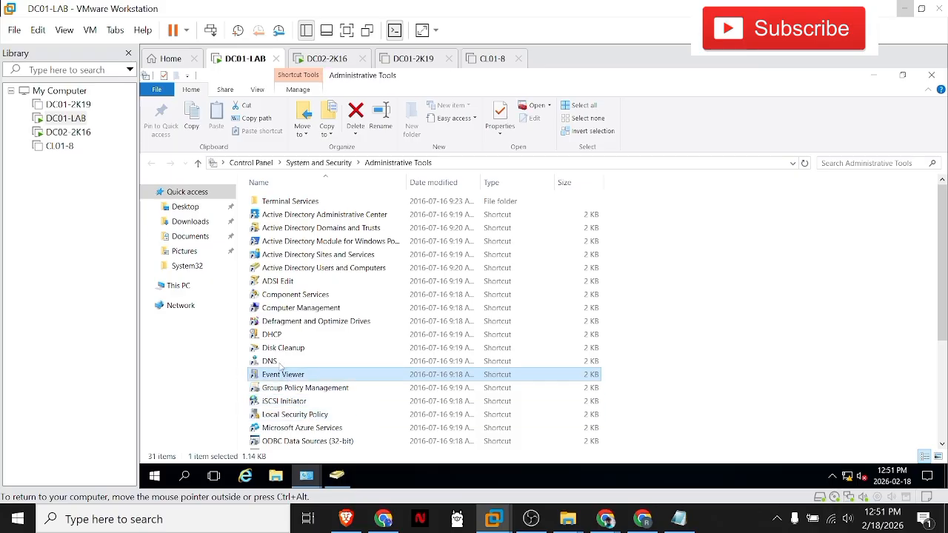
pyautogui.click(276, 362)
pyautogui.click(279, 349)
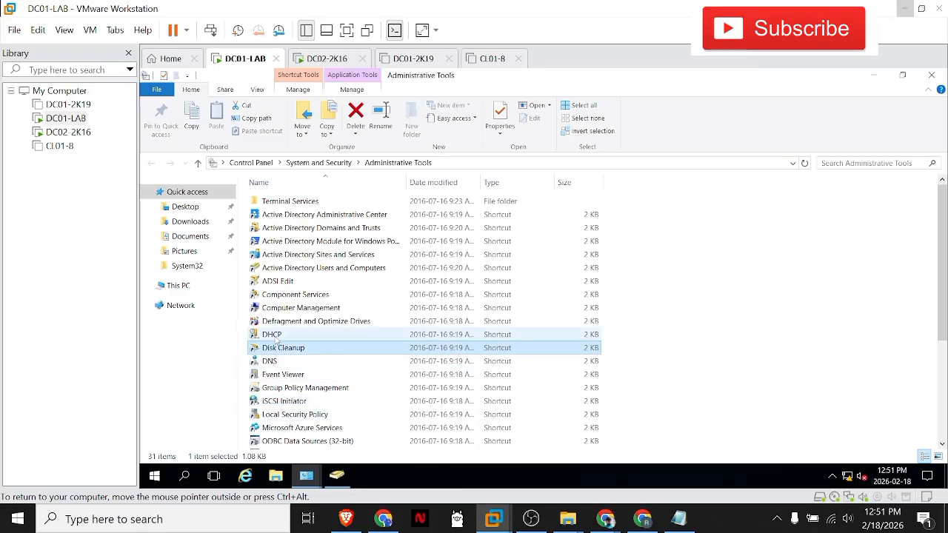
pyautogui.click(281, 335)
pyautogui.click(288, 323)
pyautogui.click(288, 309)
pyautogui.click(296, 296)
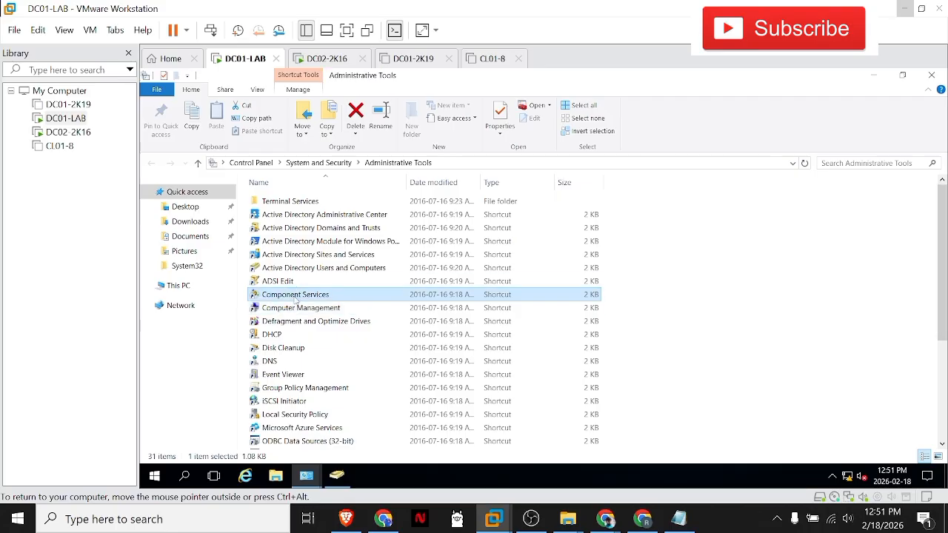
# Step: Examine the Active Directory shortcuts in Administrative Tools, including Users and Computers, ADSI Edit, Administrative Center, and Domains and Trusts
pyautogui.click(295, 283)
pyautogui.click(294, 269)
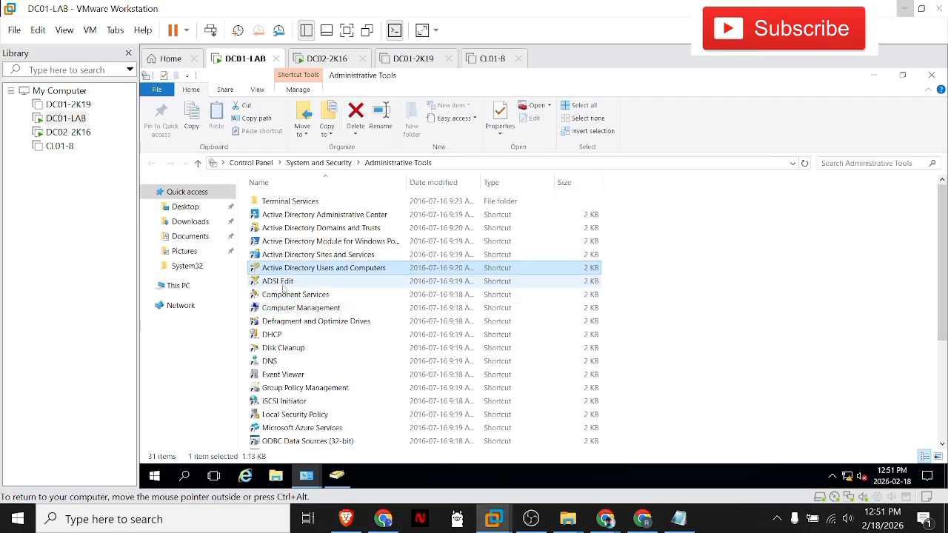
pyautogui.click(283, 286)
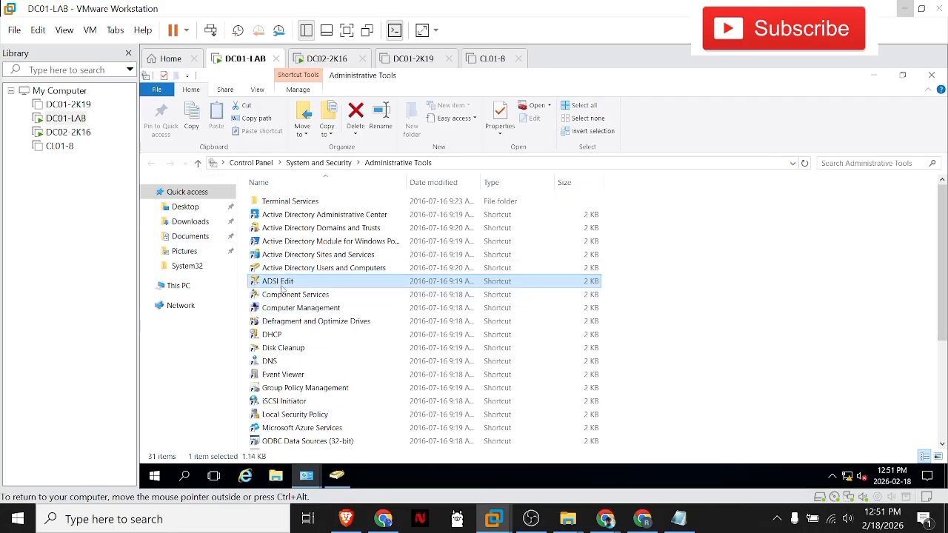
pyautogui.click(320, 215)
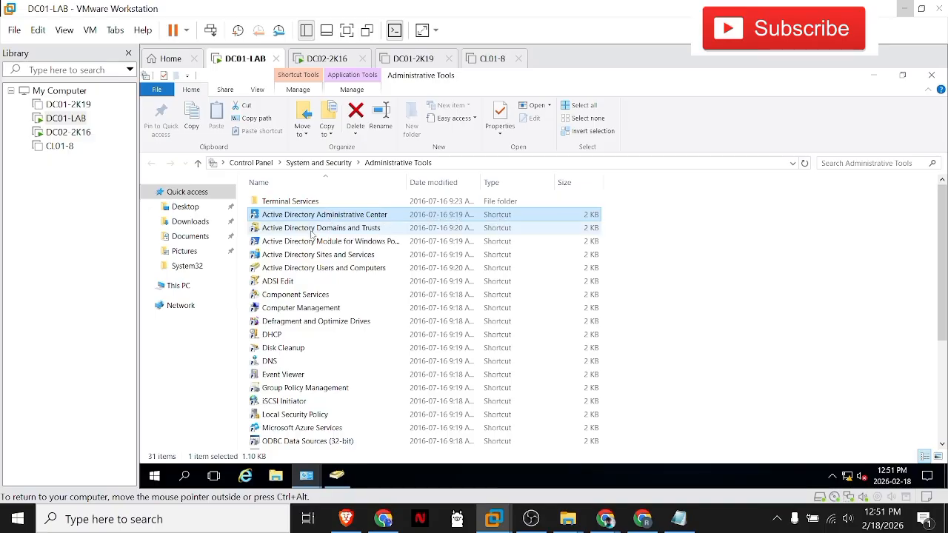
pyautogui.click(311, 233)
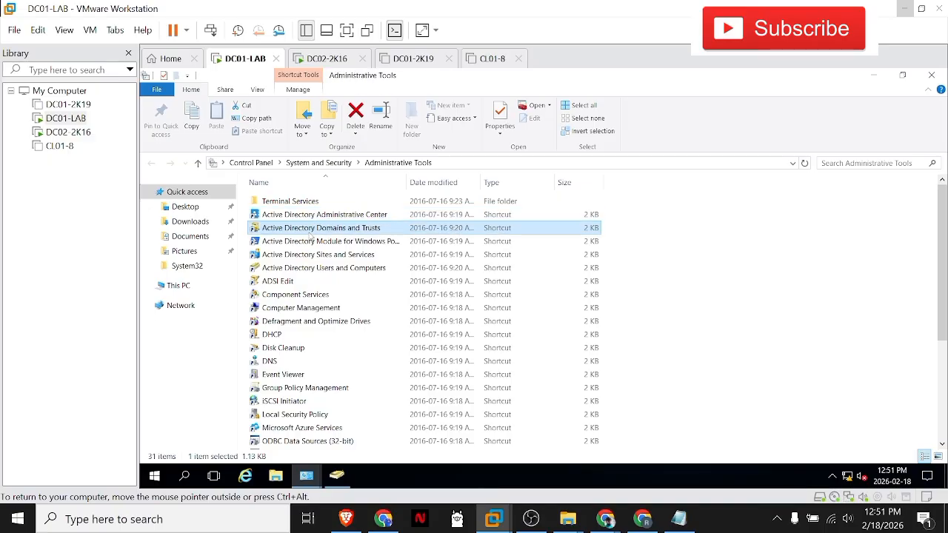
# Step: Launch the Active Directory Module for Windows PowerShell and minimize both its window and Administrative Tools
pyautogui.doubleClick(305, 248)
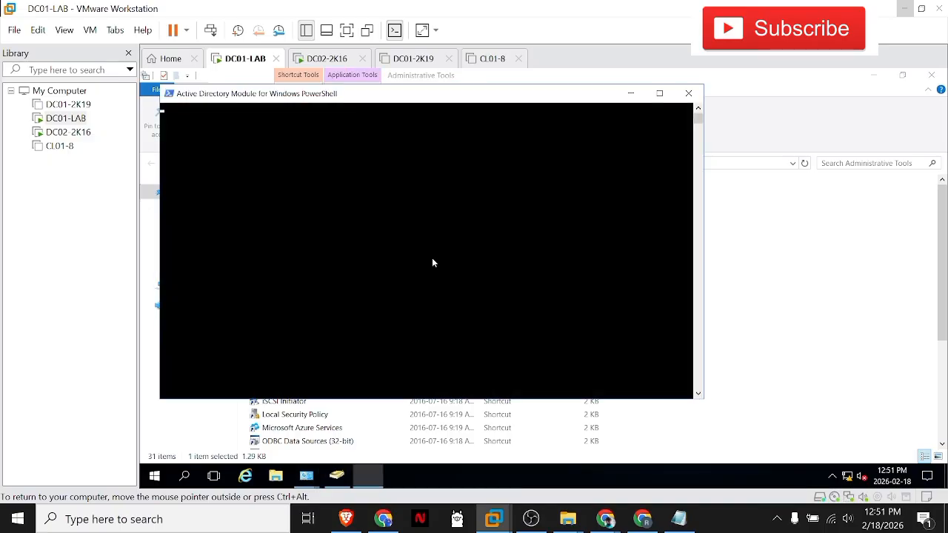
pyautogui.moveTo(497, 97); pyautogui.dragTo(580, 126)
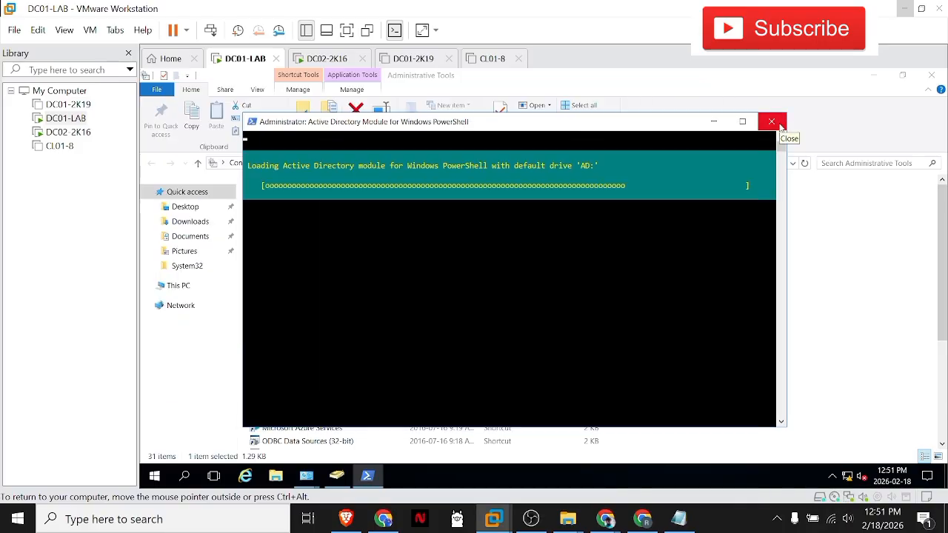
pyautogui.click(713, 121)
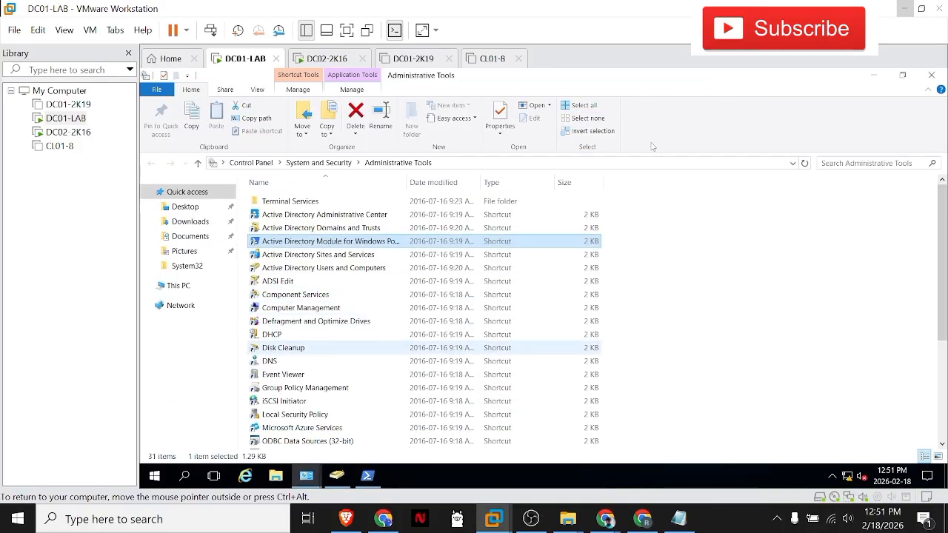
pyautogui.click(871, 76)
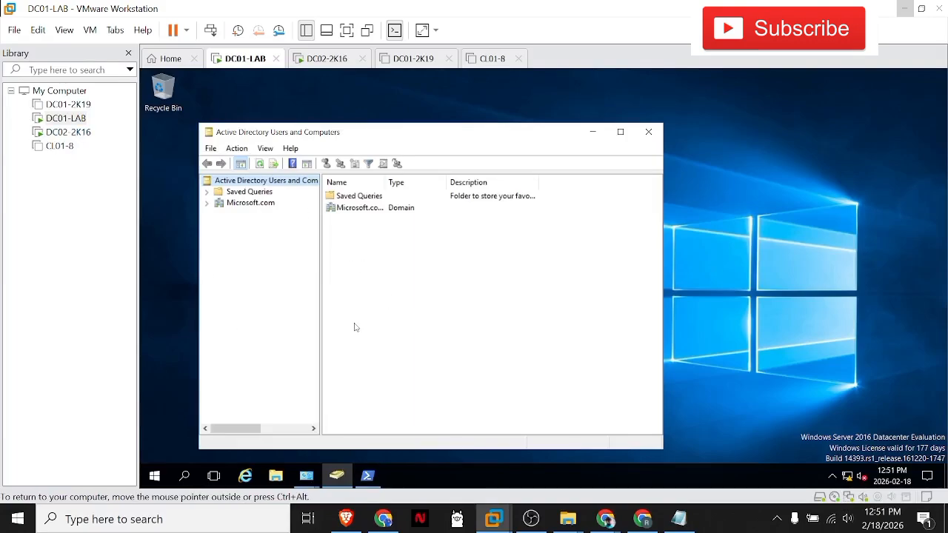
# Step: Switch to DC02-2K16, bring up its sign-in screen and sign in as Administrator with the account password
pyautogui.click(68, 132)
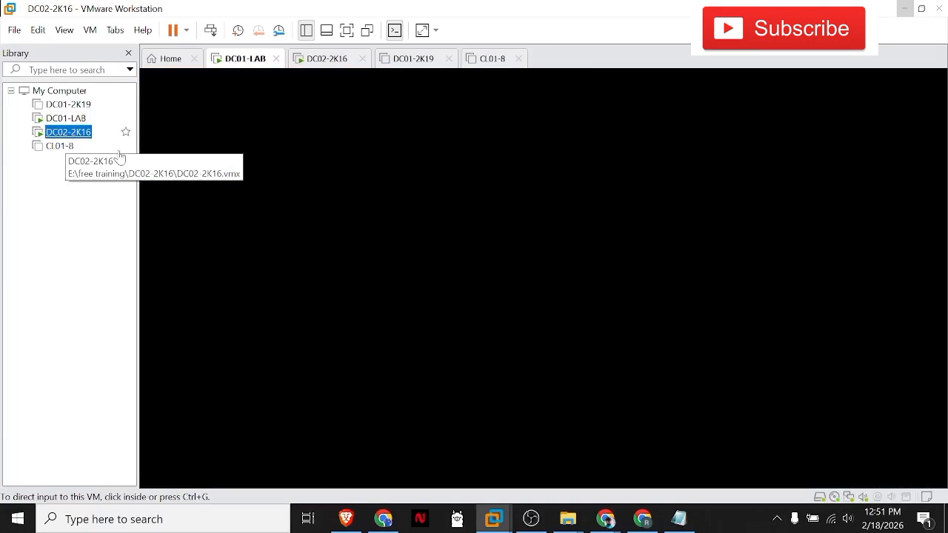
pyautogui.click(211, 30)
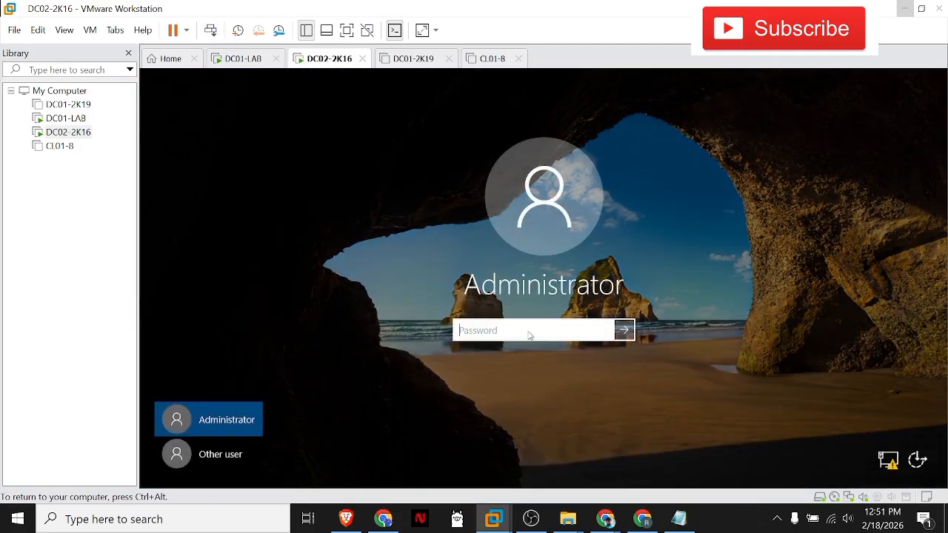
pyautogui.write('P@')
pyautogui.write('••••••')
pyautogui.press('Return')
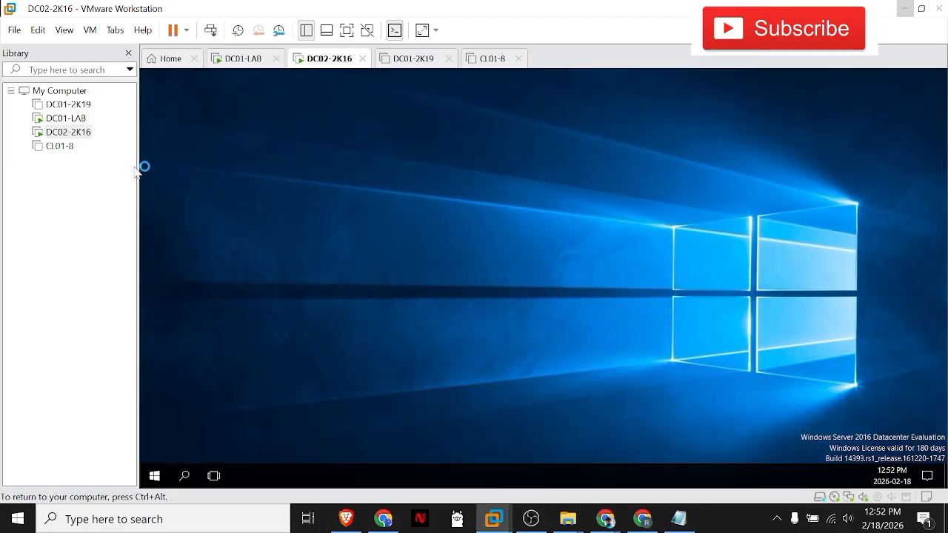
pyautogui.click(64, 123)
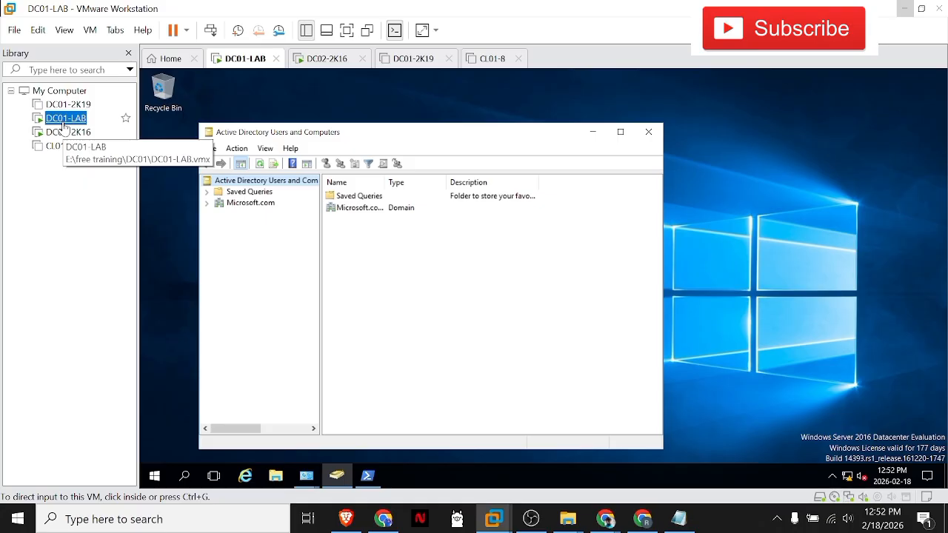
pyautogui.click(63, 132)
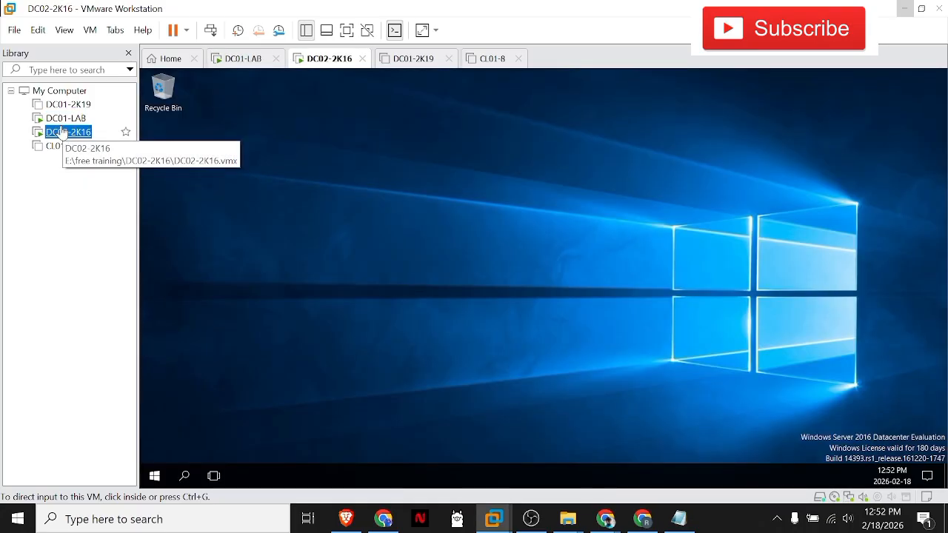
pyautogui.click(65, 118)
pyautogui.click(67, 129)
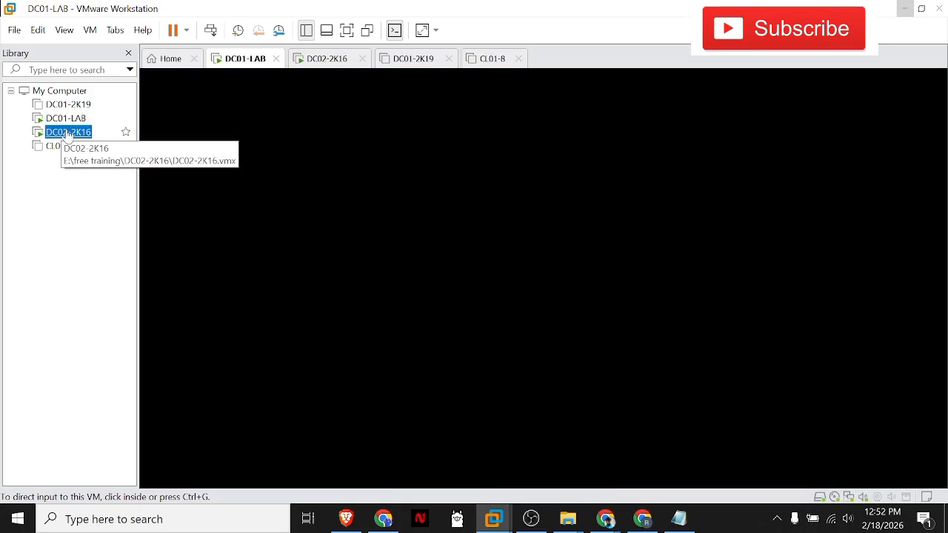
# Step: Return to DC01-LAB and refresh the contents of the Active Directory Users and Computers console
pyautogui.click(66, 121)
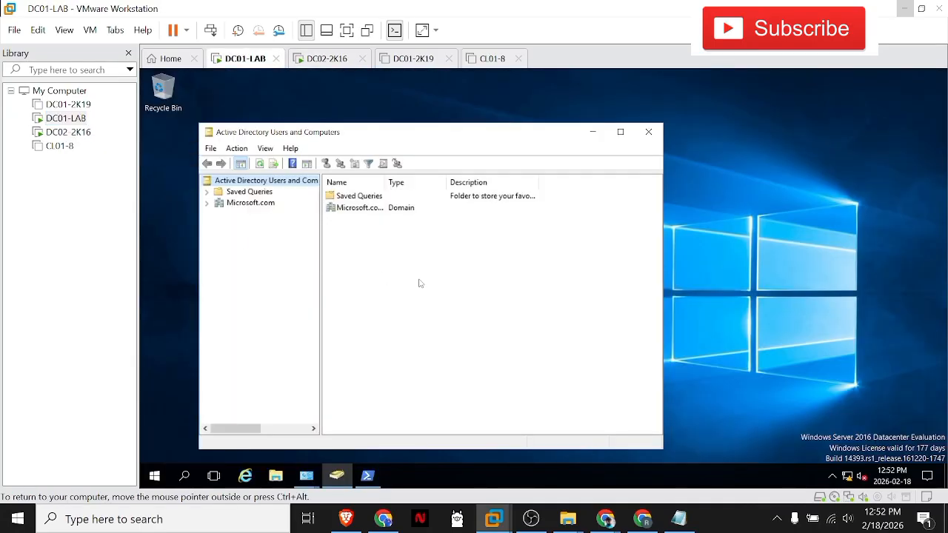
pyautogui.rightClick(419, 282)
pyautogui.click(442, 337)
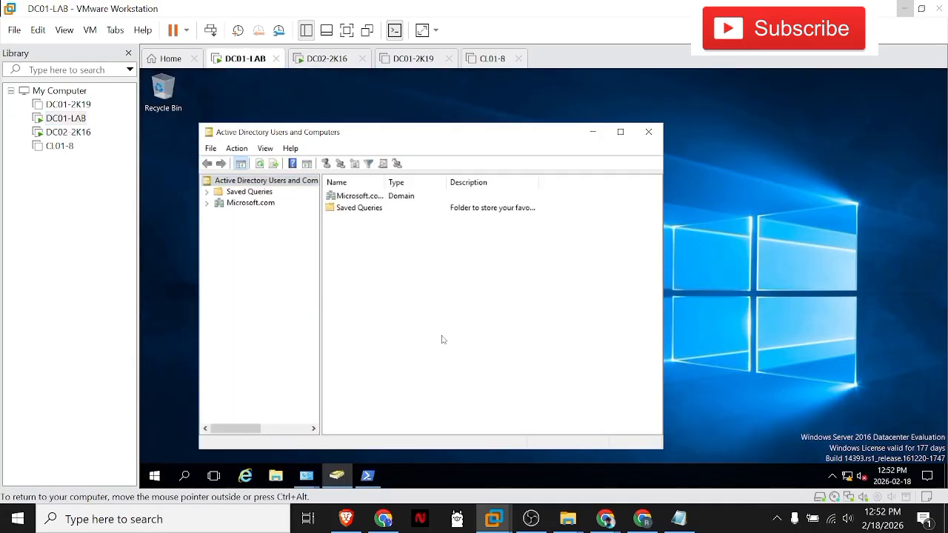
pyautogui.click(250, 204)
pyautogui.rightClick(252, 205)
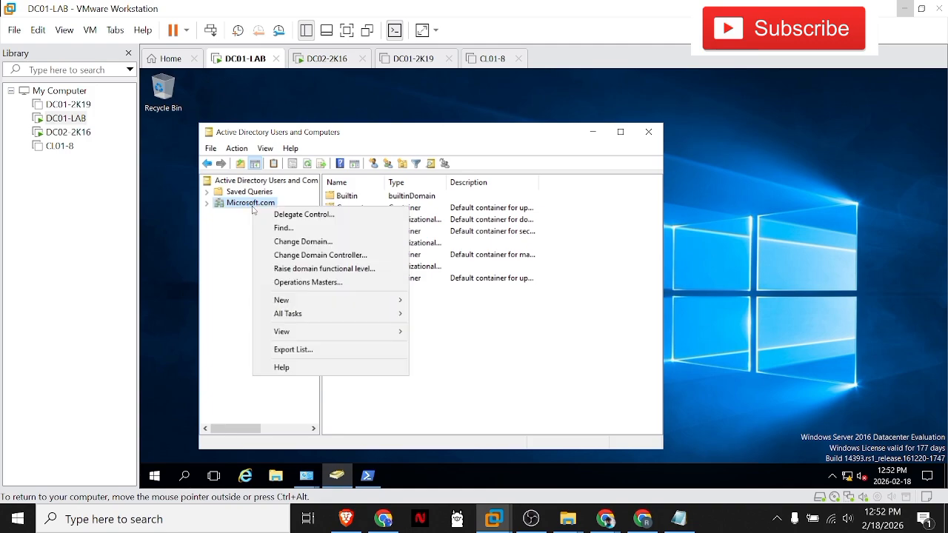
pyautogui.click(289, 239)
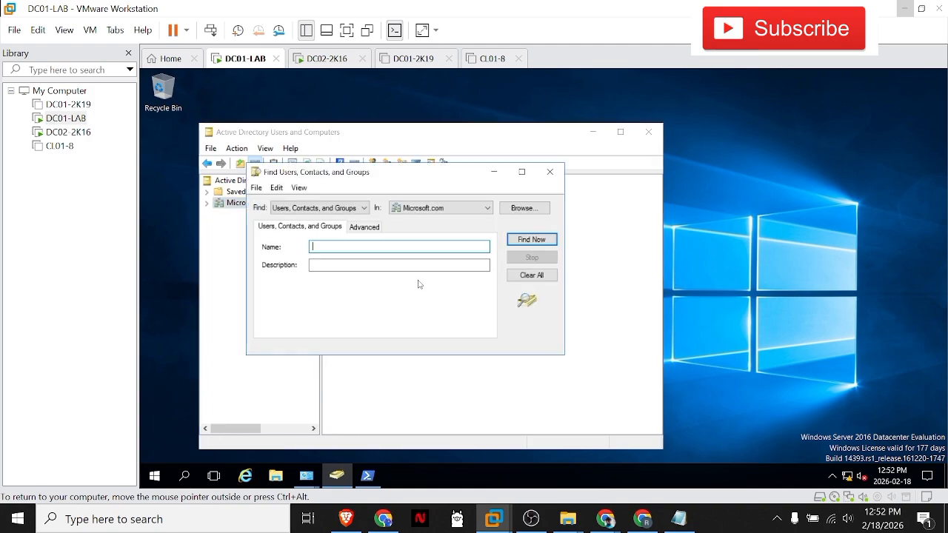
pyautogui.press('Escape')
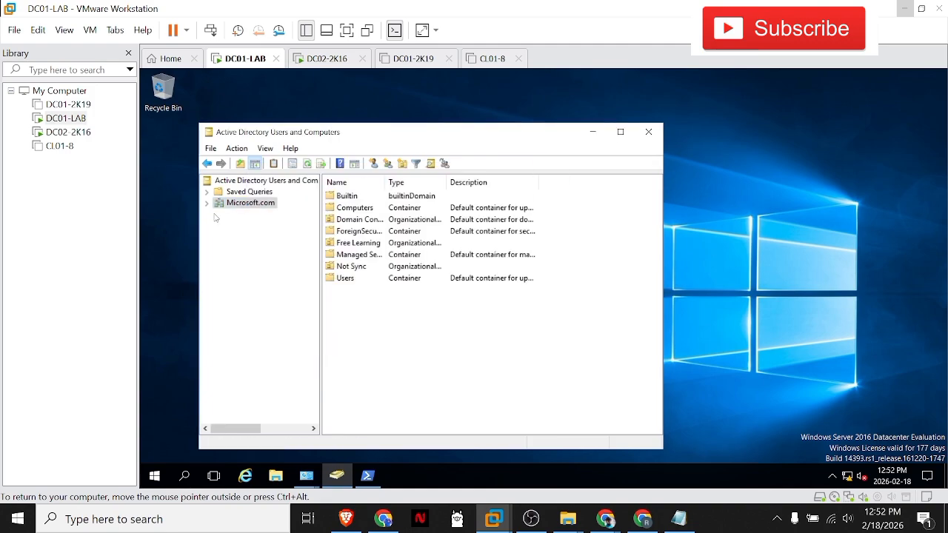
# Step: Expand the Microsoft.com domain and start creating a new user in its Users container
pyautogui.click(207, 203)
pyautogui.rightClick(238, 202)
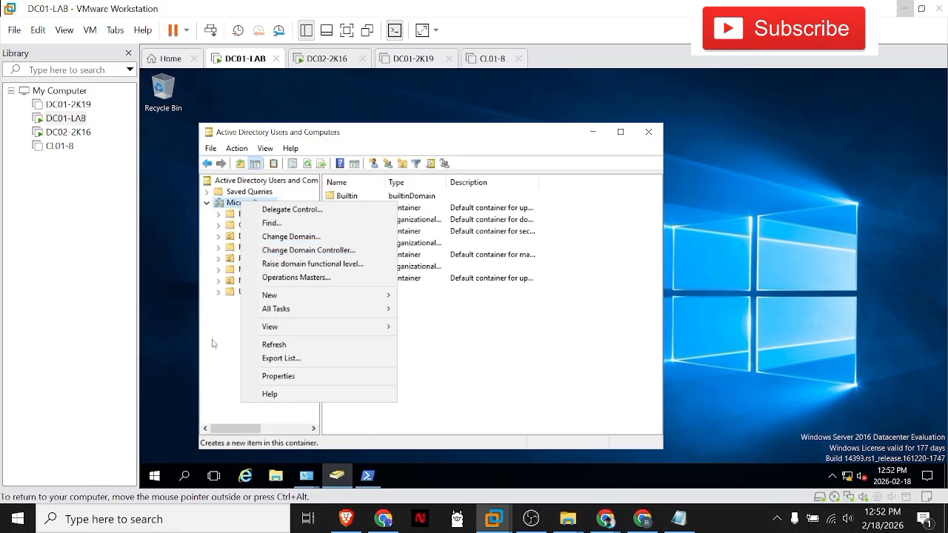
pyautogui.press('Escape')
pyautogui.rightClick(250, 292)
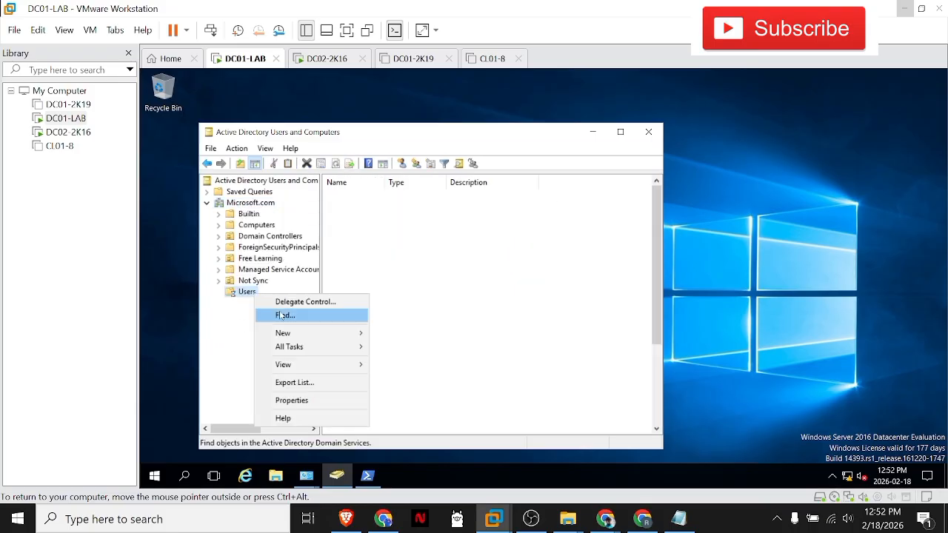
pyautogui.moveTo(285, 333)
pyautogui.click(492, 329)
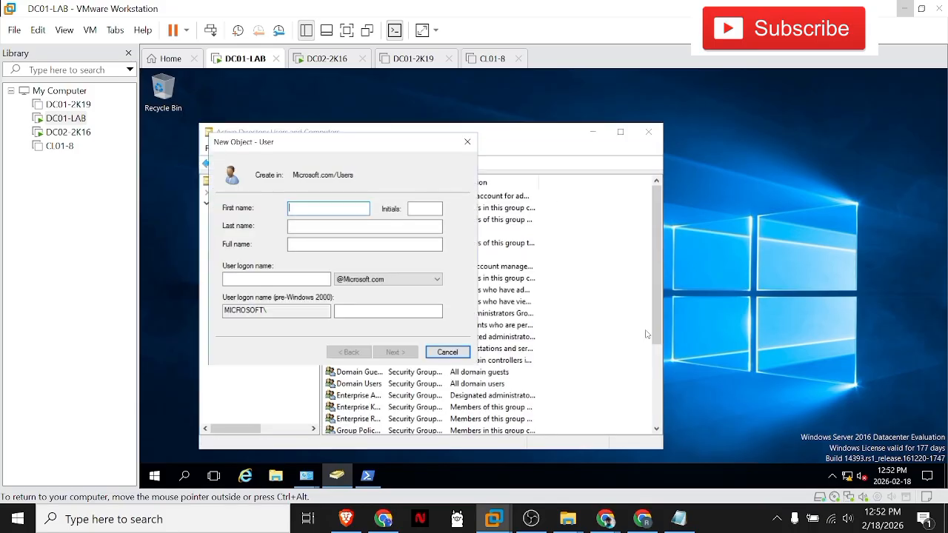
pyautogui.press('Tab')
pyautogui.press('Tab')
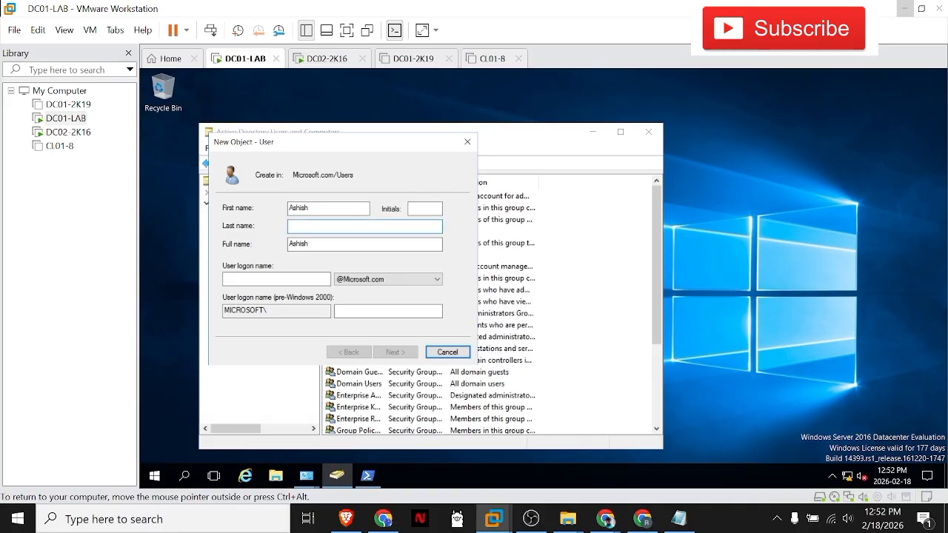
pyautogui.press('Tab')
pyautogui.press('Tab')
pyautogui.write('ashish')
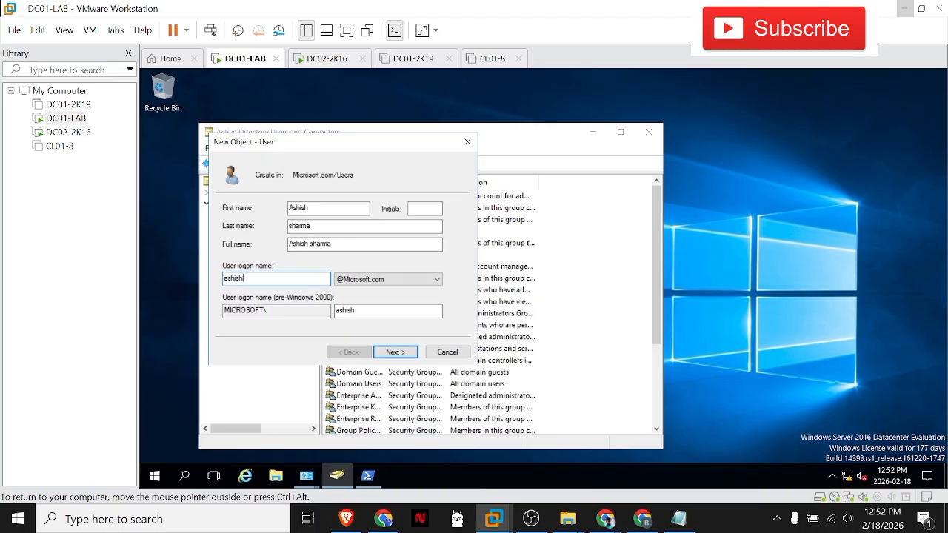
pyautogui.press('BackSpace')
pyautogui.press('BackSpace')
pyautogui.press('BackSpace')
pyautogui.press('BackSpace')
pyautogui.press('BackSpace')
pyautogui.press('BackSpace')
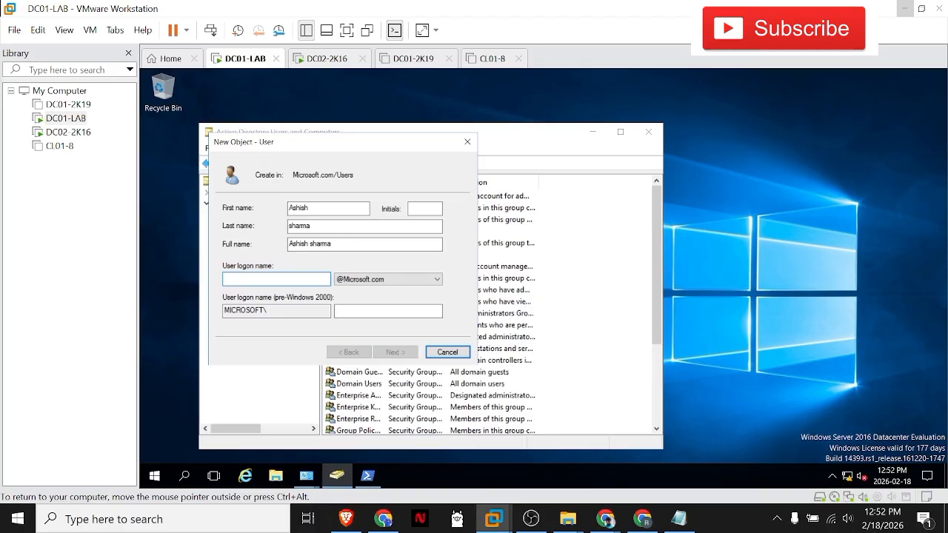
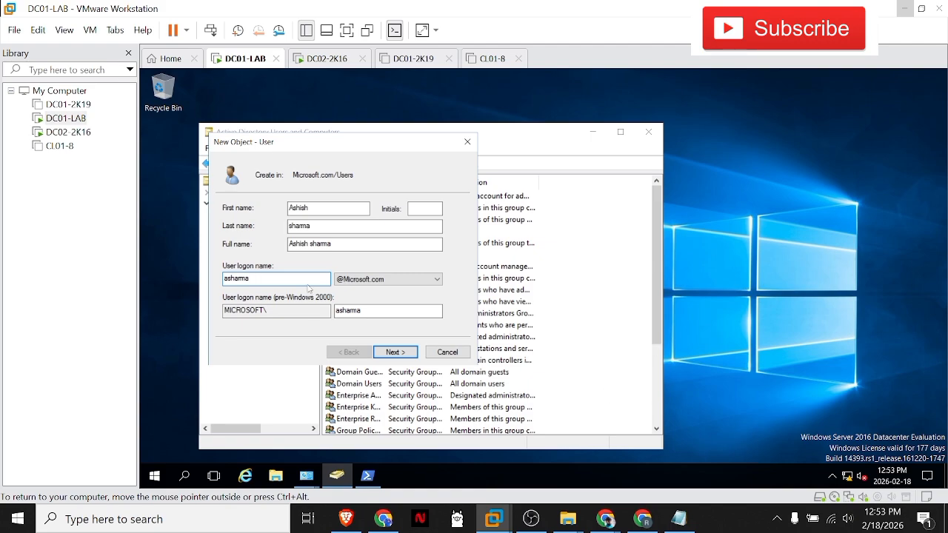
pyautogui.click(395, 356)
# Step: Disable User must change password at next logon and try to submit the new user's password and its confirmation
pyautogui.click(295, 248)
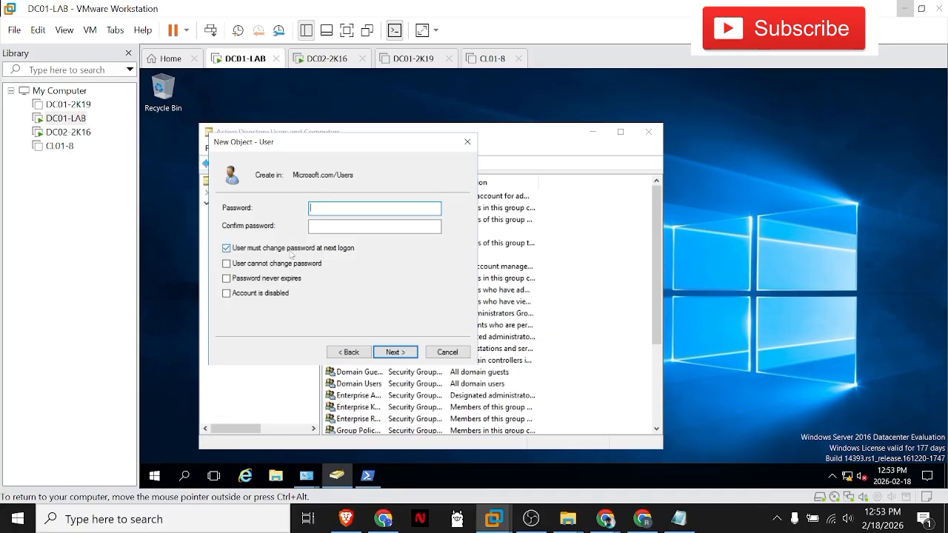
pyautogui.click(374, 209)
pyautogui.write('••••••')
pyautogui.press('Tab')
pyautogui.write('••••••••')
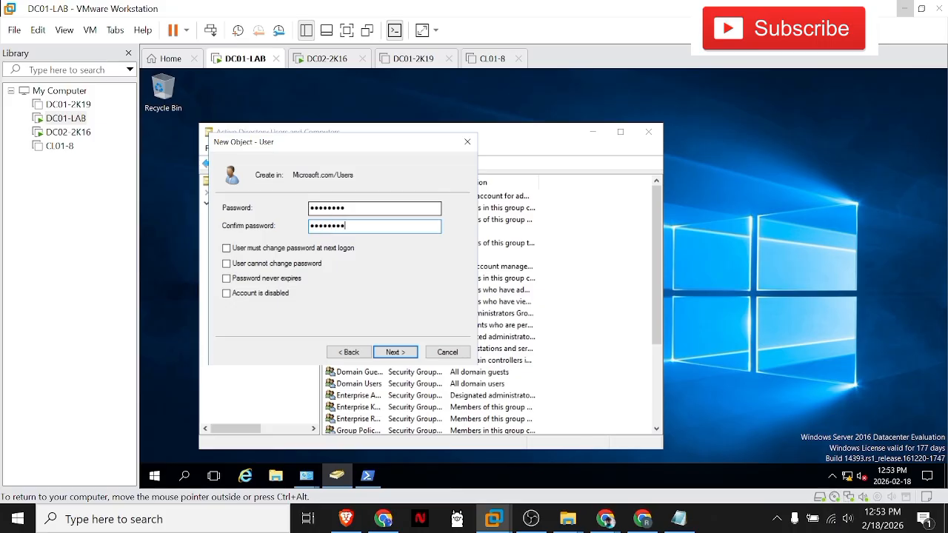
pyautogui.click(393, 353)
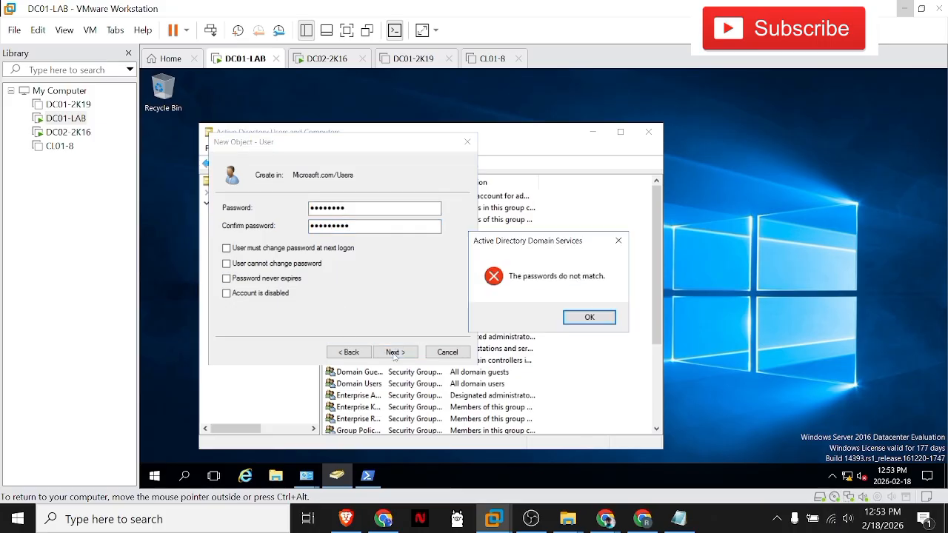
pyautogui.click(587, 319)
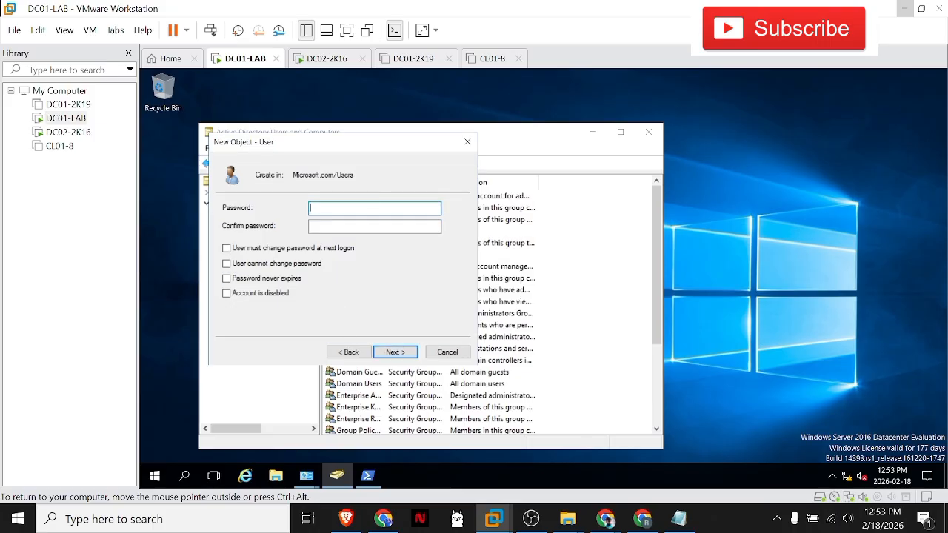
# Step: Re-enter matching passwords in the Password and Confirm password fields and finish creating the user account
pyautogui.press('BackSpace')
pyautogui.press('BackSpace')
pyautogui.press('BackSpace')
pyautogui.write('d1')
pyautogui.press('Tab')
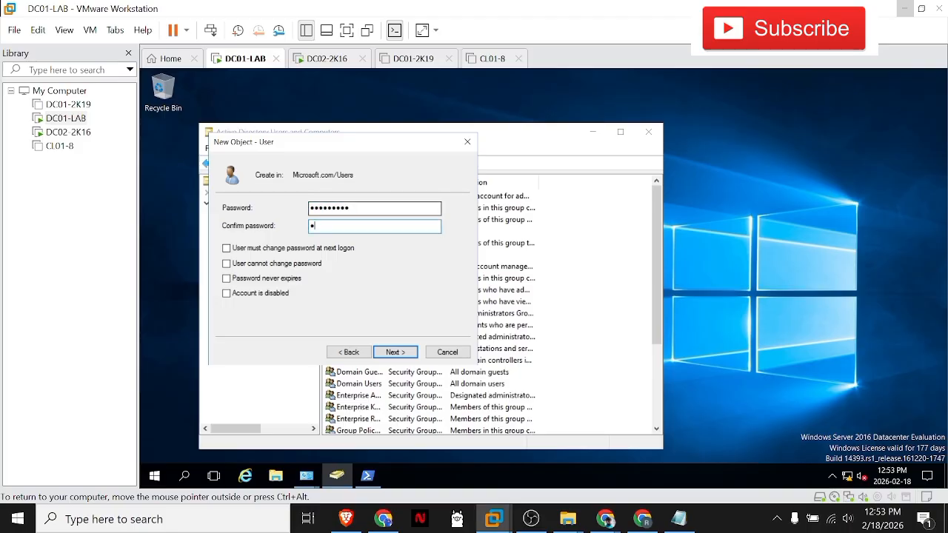
pyautogui.press('Return')
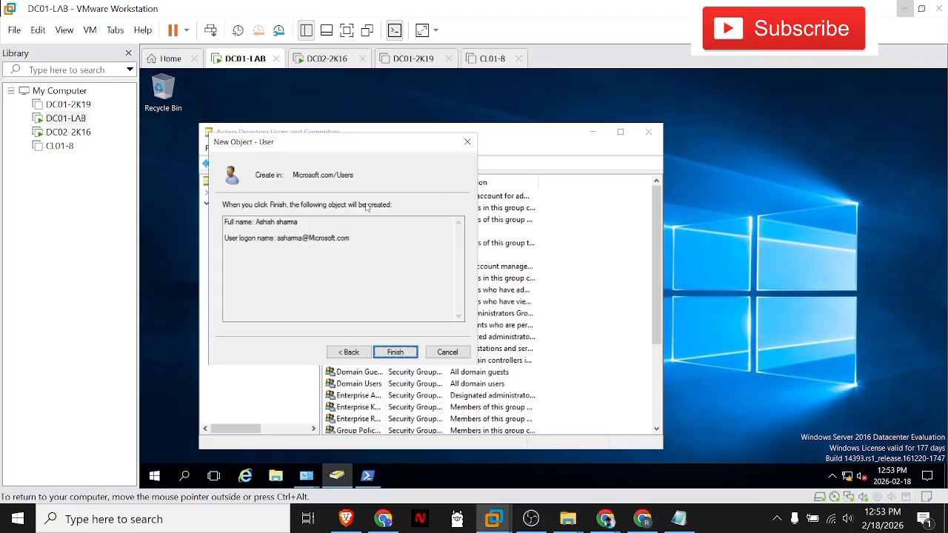
pyautogui.click(398, 350)
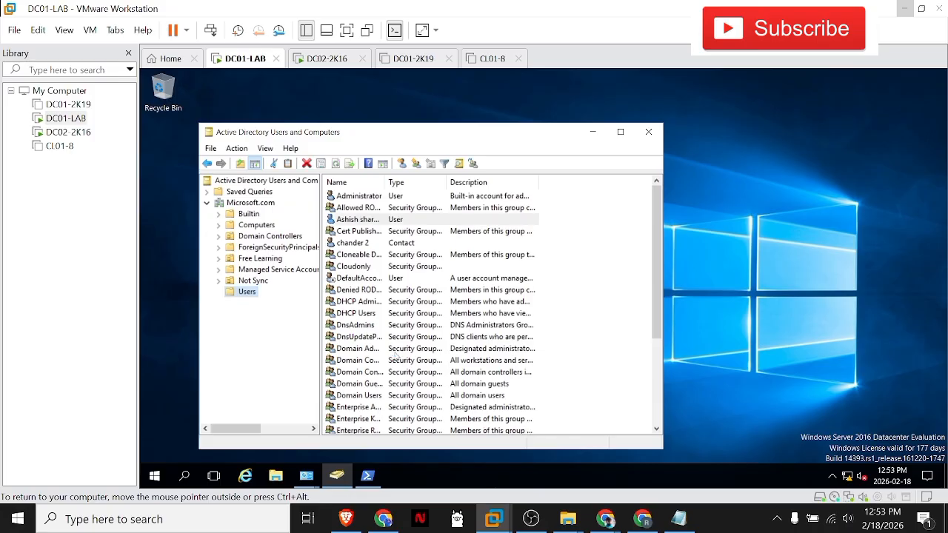
# Step: Switch to the DC02-2K16 virtual machine and sign out of its current Windows session
pyautogui.click(99, 130)
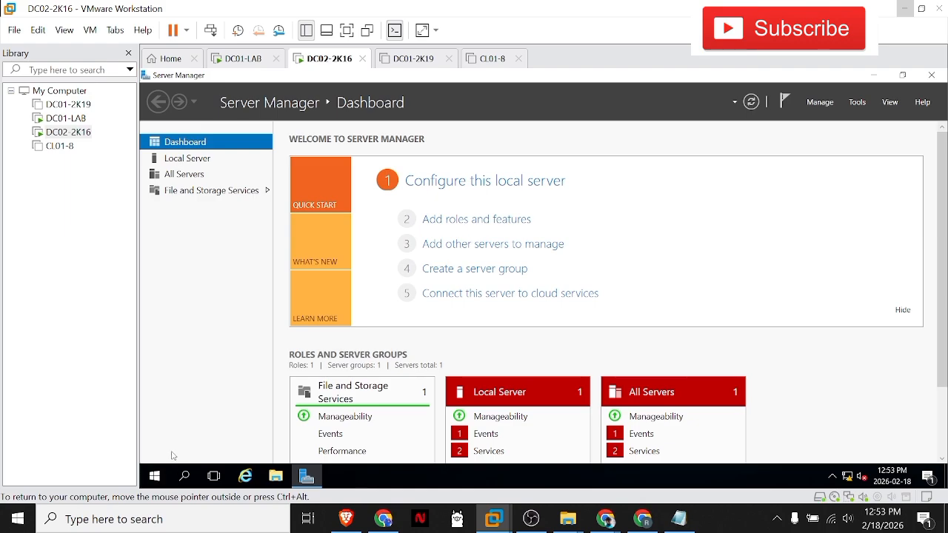
pyautogui.click(154, 474)
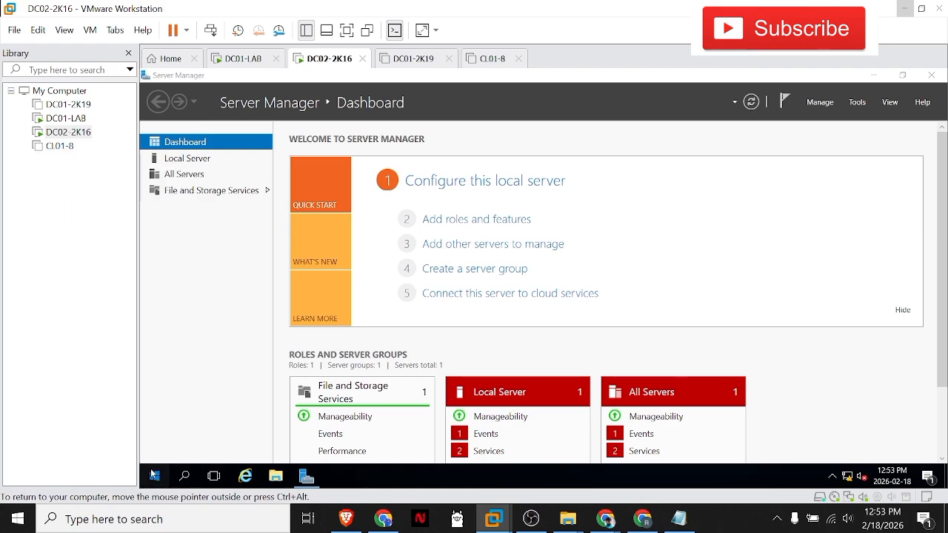
pyautogui.click(155, 389)
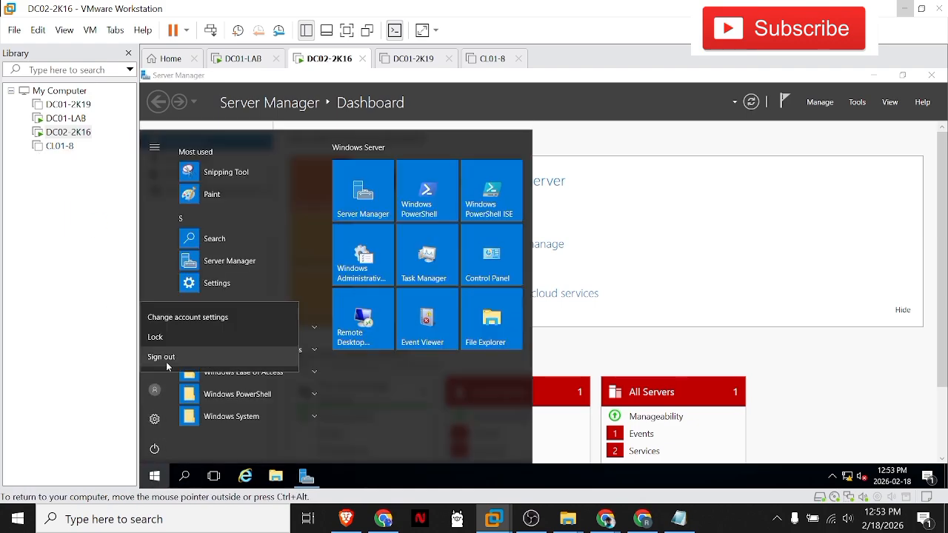
pyautogui.click(162, 358)
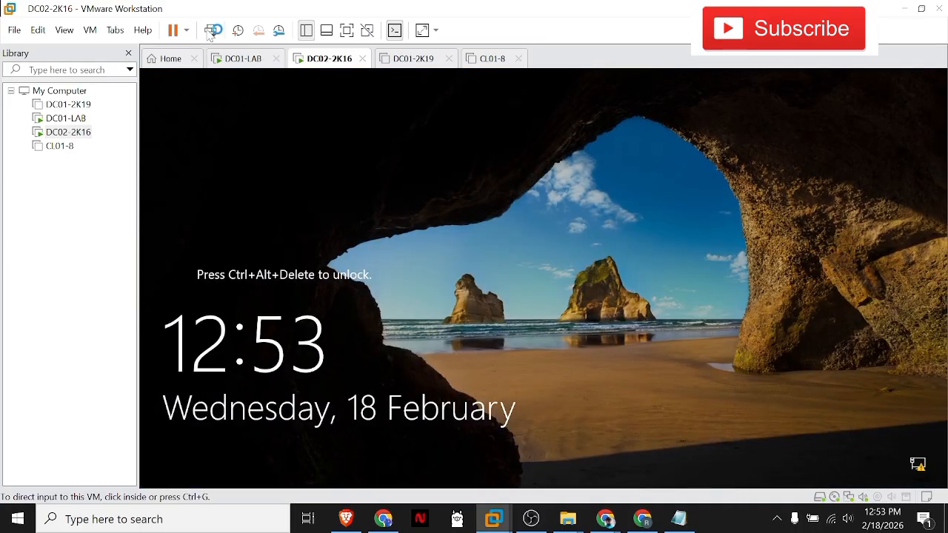
# Step: Sign in to DC02-2K16 as Other user in the MICROSOFT domain with the new user's logon name and account password
pyautogui.click(211, 31)
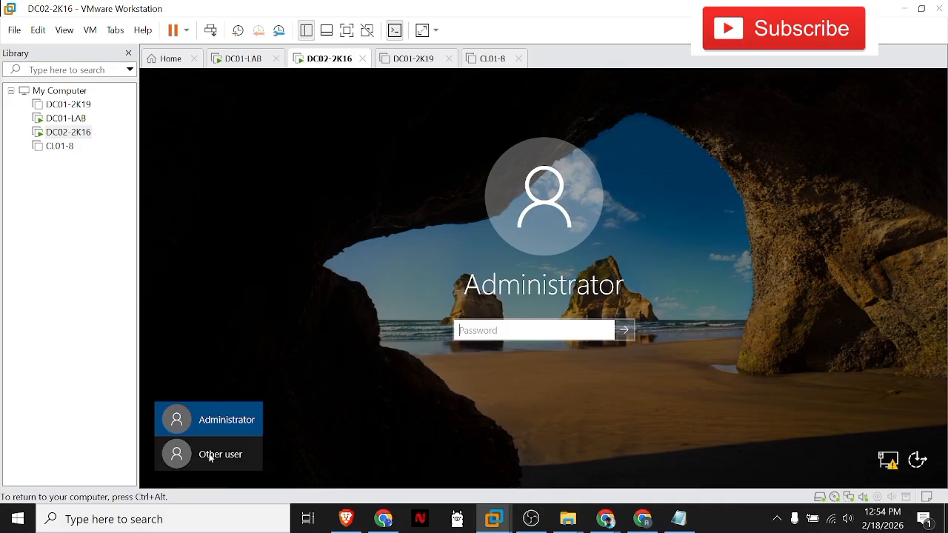
pyautogui.click(210, 457)
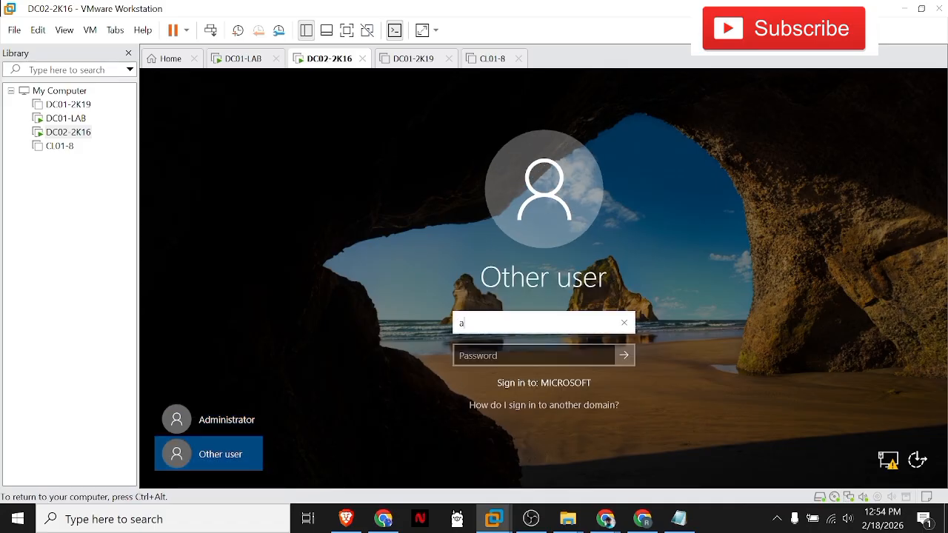
pyautogui.press('Tab')
pyautogui.write('••••••••')
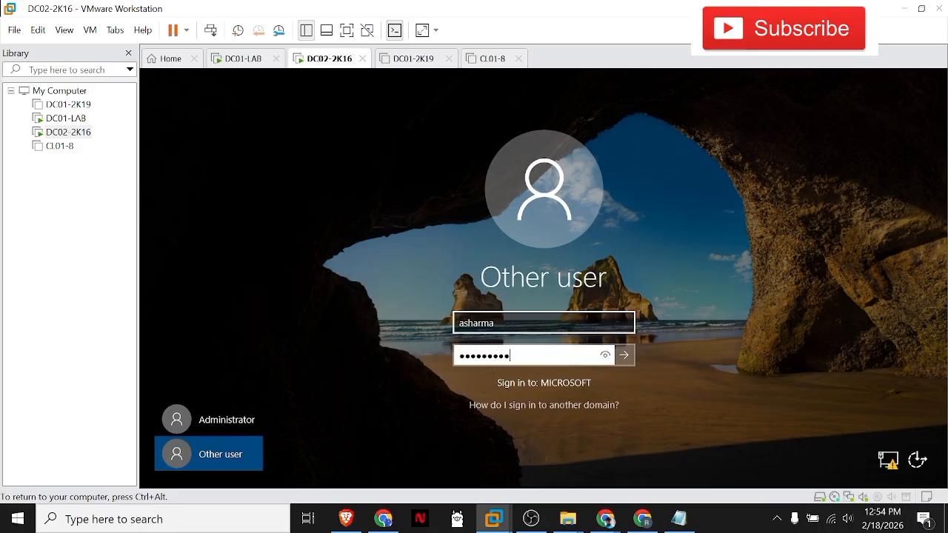
pyautogui.click(524, 323)
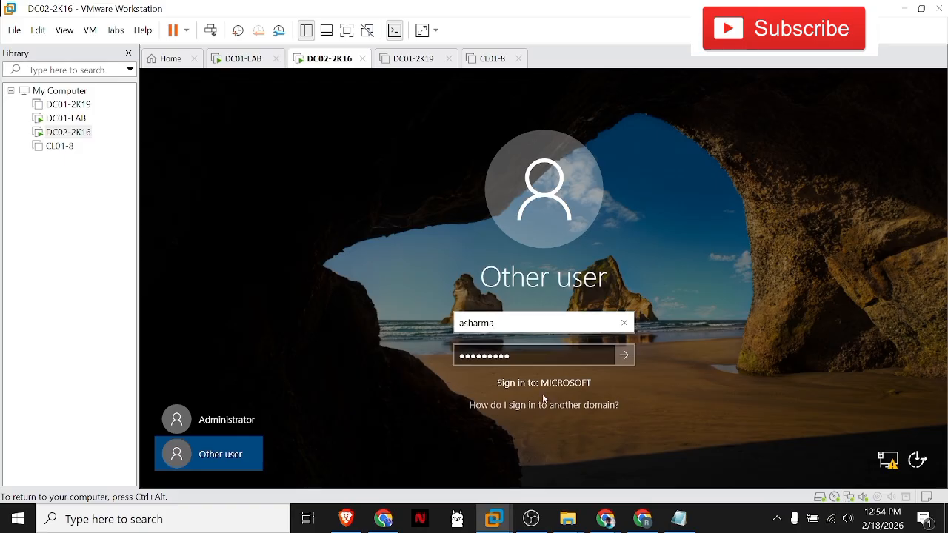
pyautogui.click(624, 356)
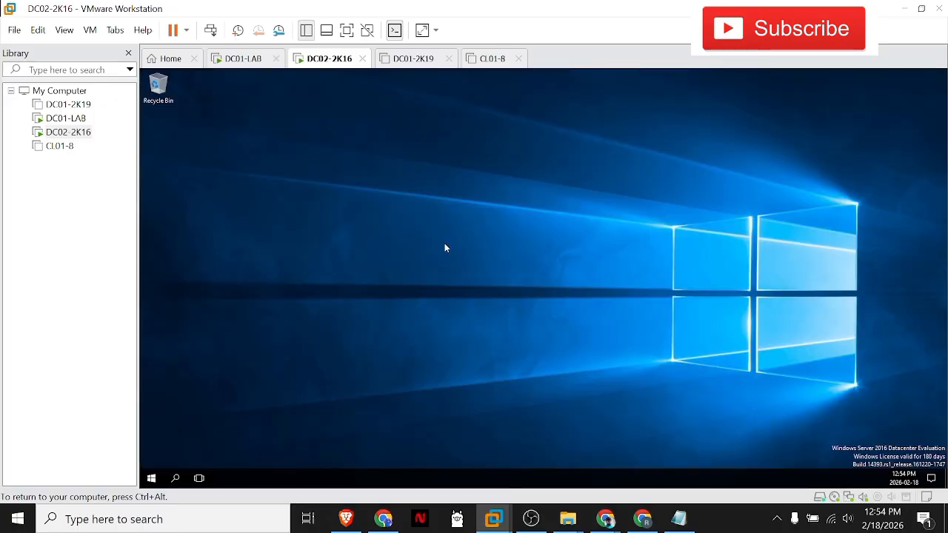
pyautogui.rightClick(378, 163)
pyautogui.click(370, 154)
pyautogui.rightClick(361, 129)
pyautogui.rightClick(376, 156)
pyautogui.click(404, 189)
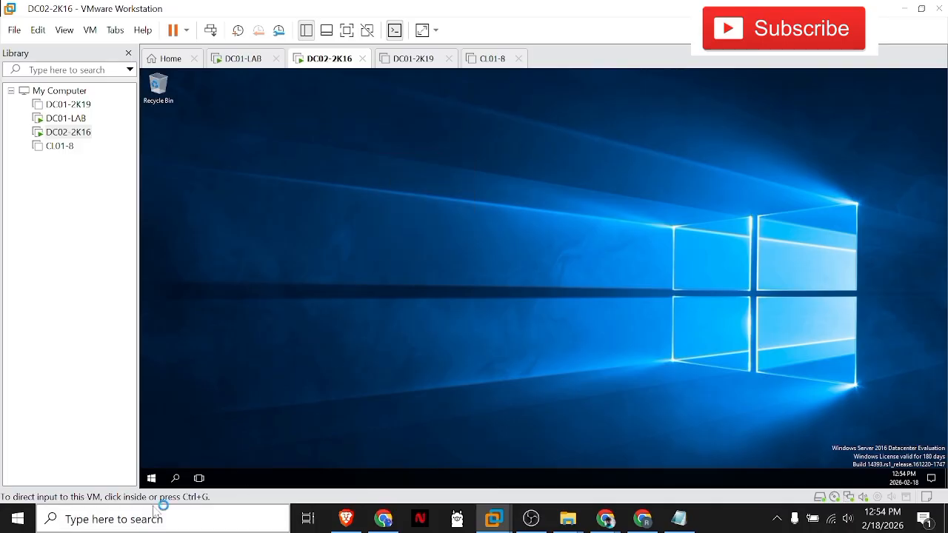
pyautogui.click(153, 480)
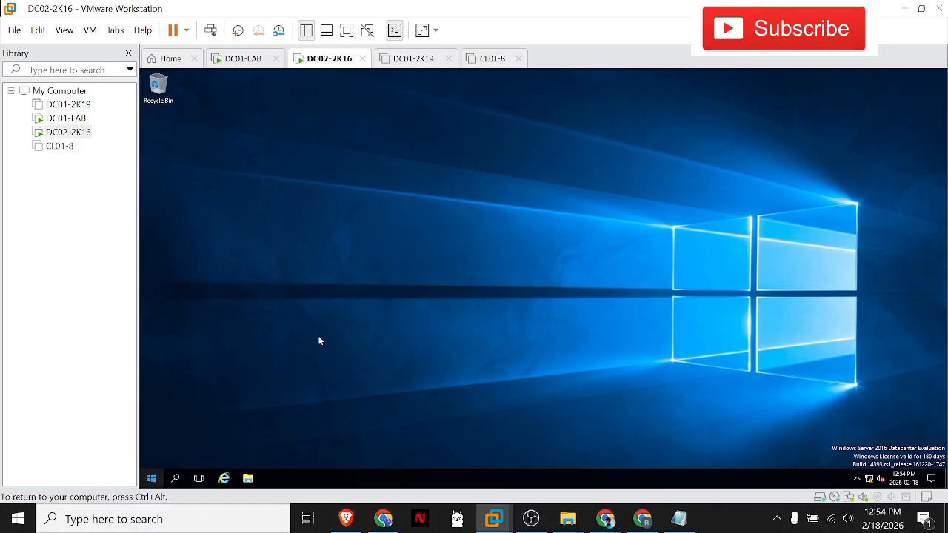
# Step: Compare the DC01-LAB and DC02-2K16 desktops by alternating between the two virtual machines
pyautogui.hotkey('ctrl', 'alt')
pyautogui.click(58, 120)
pyautogui.click(59, 133)
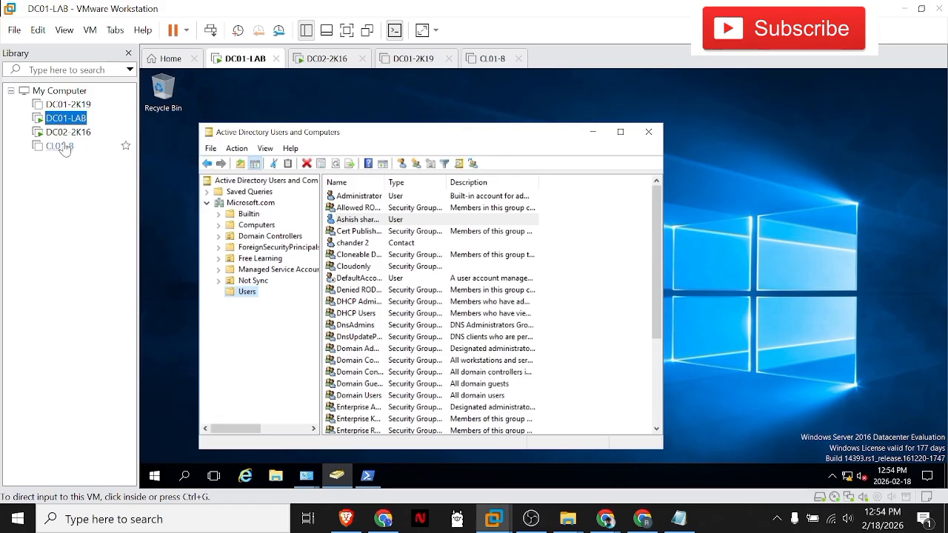
pyautogui.click(66, 133)
pyautogui.click(68, 120)
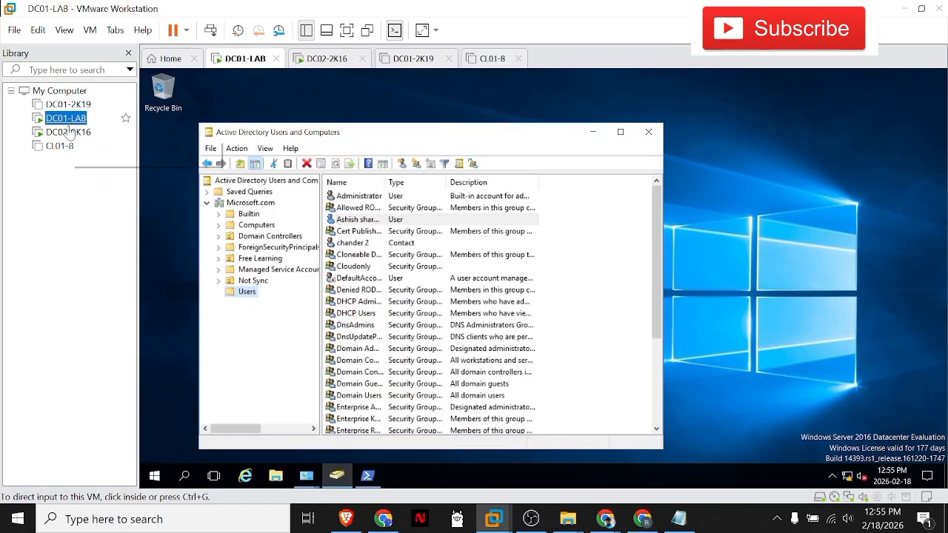
pyautogui.click(70, 131)
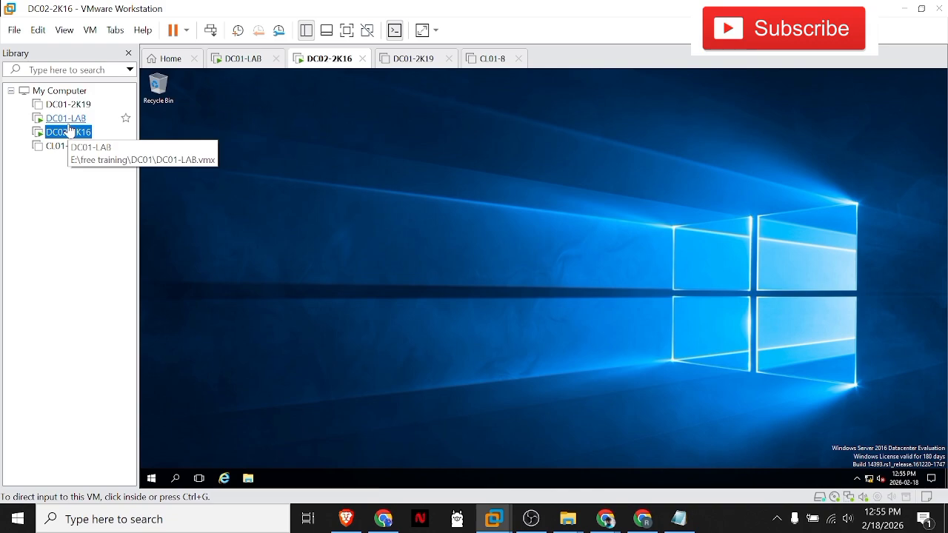
pyautogui.click(68, 120)
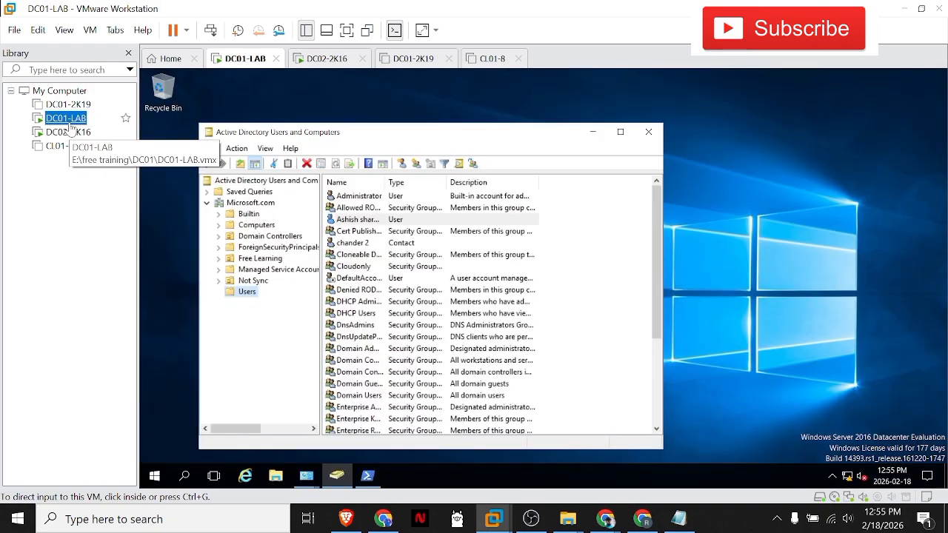
pyautogui.click(71, 134)
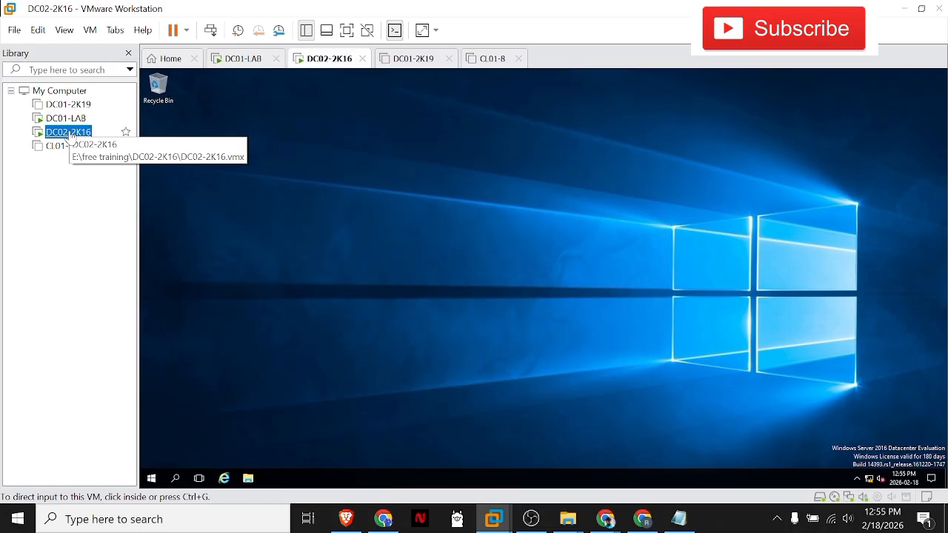
# Step: On DC01-LAB, view the new user form for the Users container and close it without creating an account
pyautogui.click(71, 122)
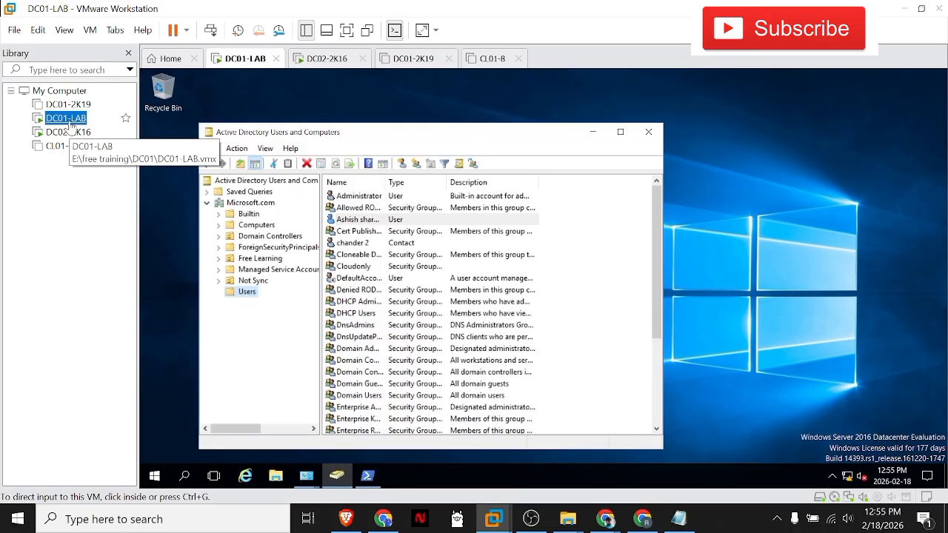
pyautogui.rightClick(247, 294)
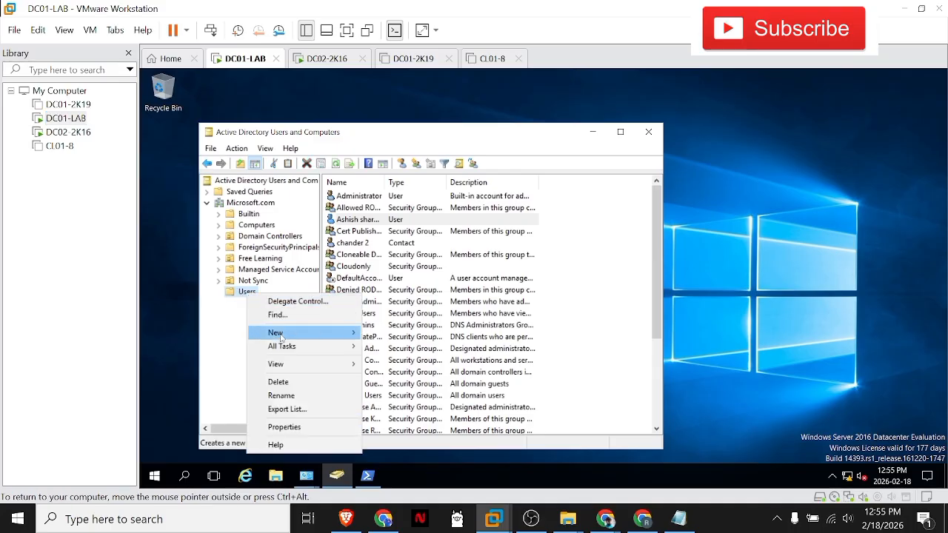
pyautogui.click(385, 320)
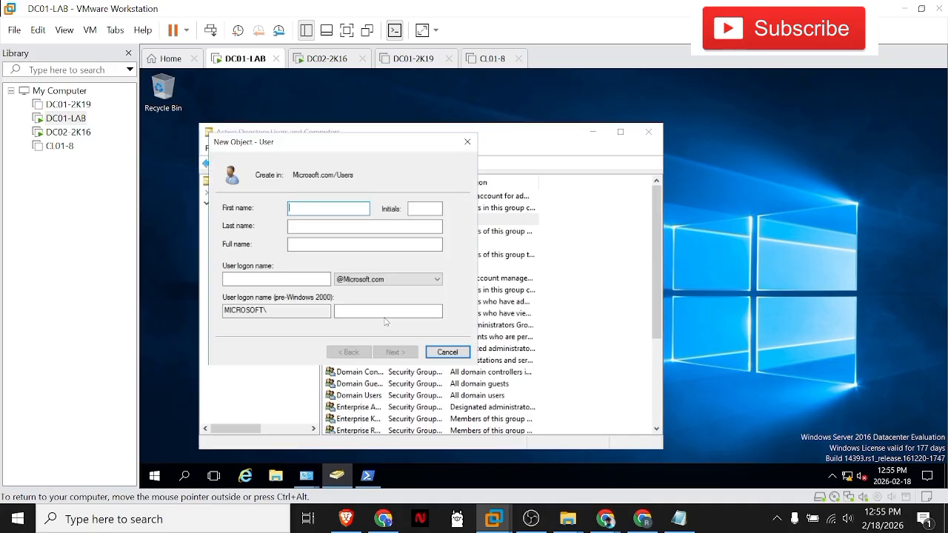
pyautogui.moveTo(310, 142); pyautogui.dragTo(450, 148)
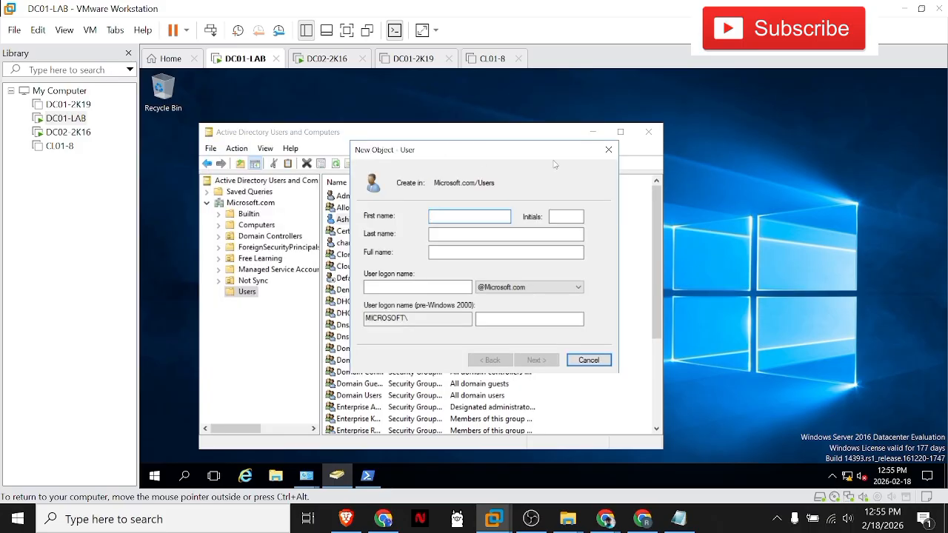
pyautogui.click(611, 148)
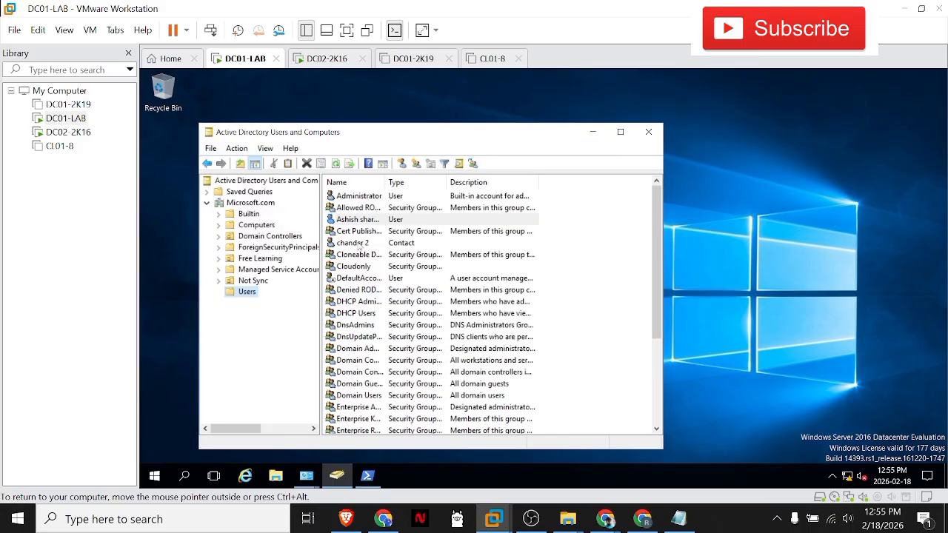
# Step: View and close the properties of the contact in the Users container, and look through the rest of the list
pyautogui.doubleClick(358, 243)
pyautogui.click(541, 154)
pyautogui.scroll(-3, 371, 368)
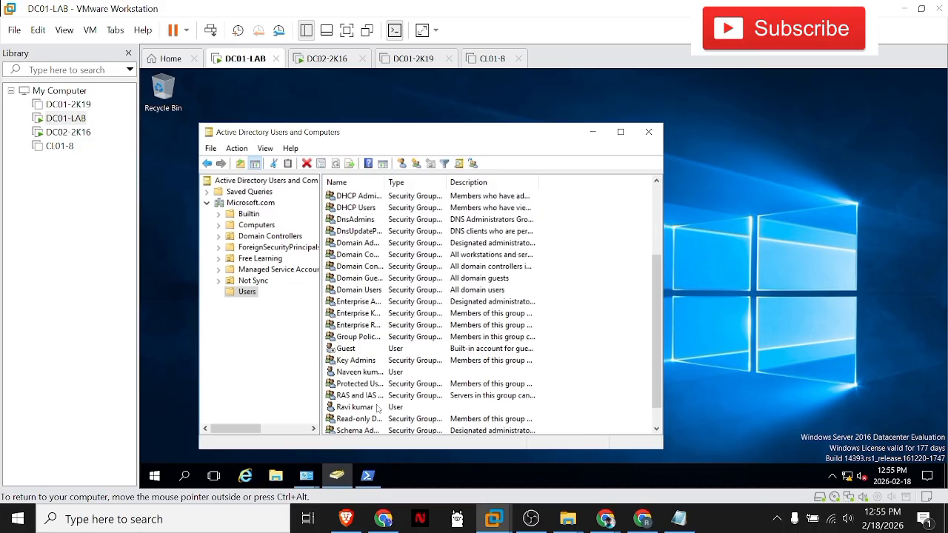
pyautogui.scroll(-1, 377, 407)
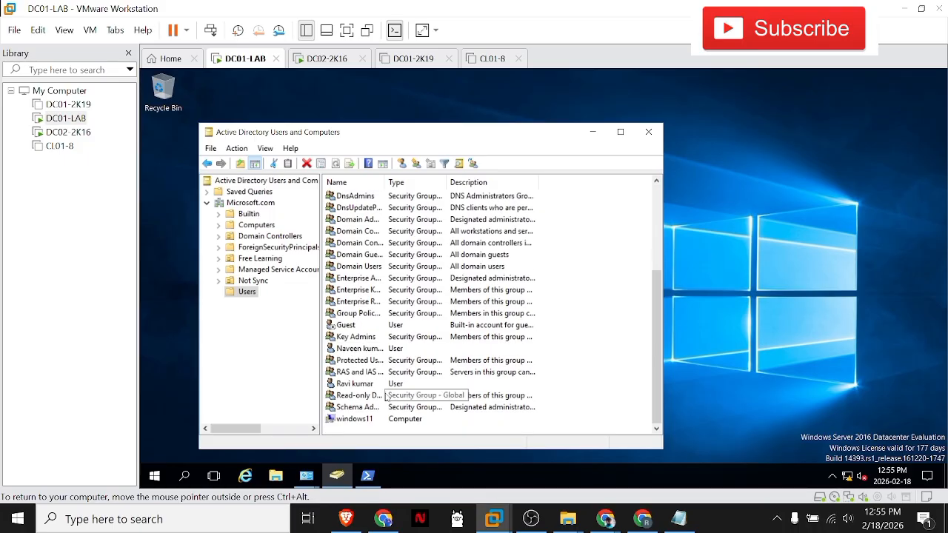
# Step: Examine the address, account, profile, telephone and organization properties of the user listed directly above Protected Users
pyautogui.doubleClick(355, 349)
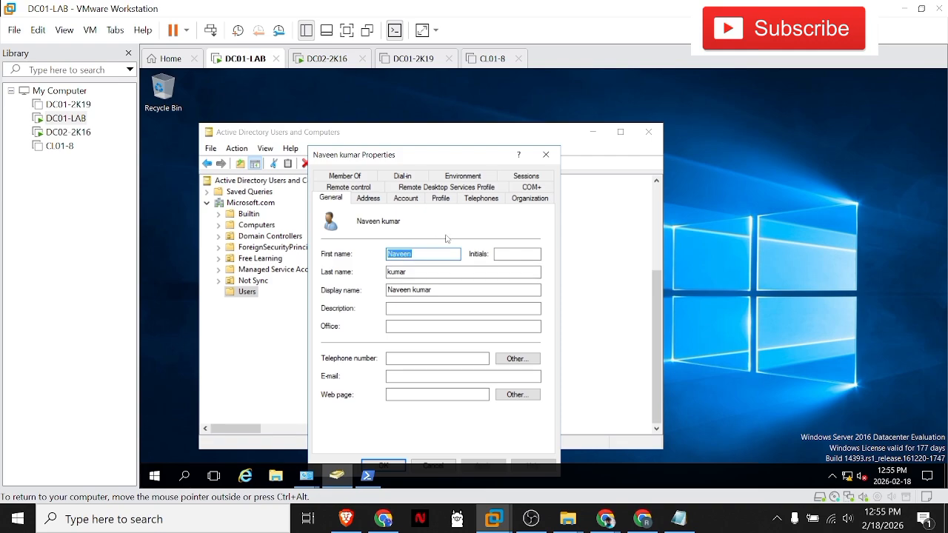
pyautogui.click(368, 199)
pyautogui.click(405, 198)
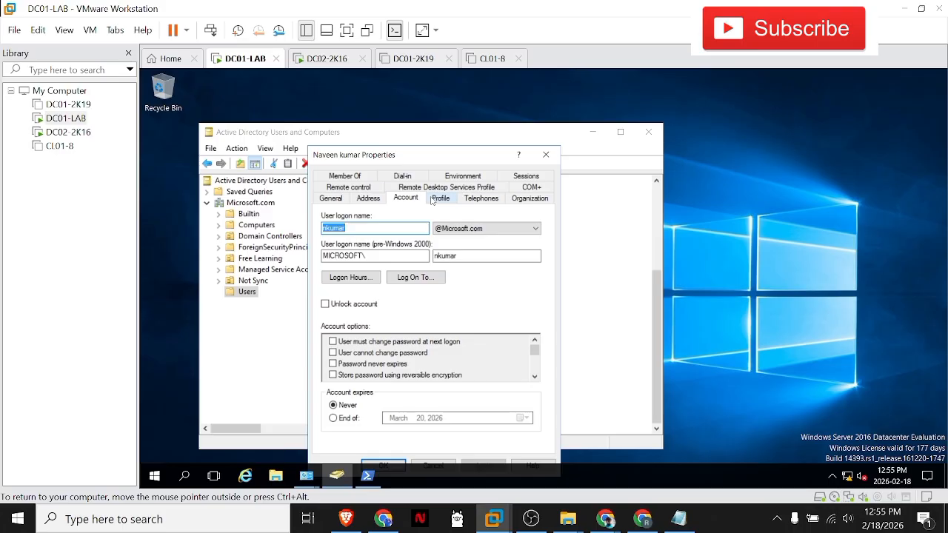
pyautogui.click(439, 198)
pyautogui.click(481, 198)
pyautogui.click(406, 199)
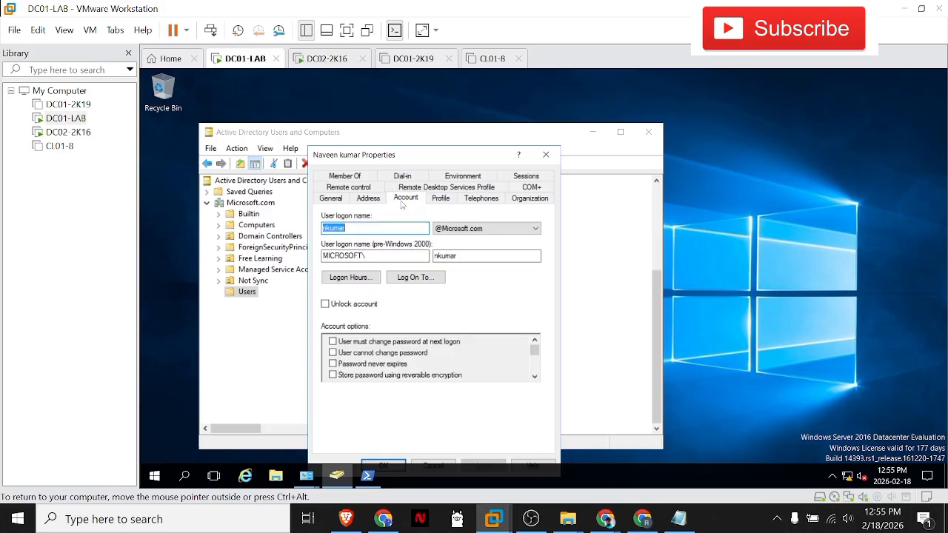
pyautogui.click(522, 200)
pyautogui.click(480, 198)
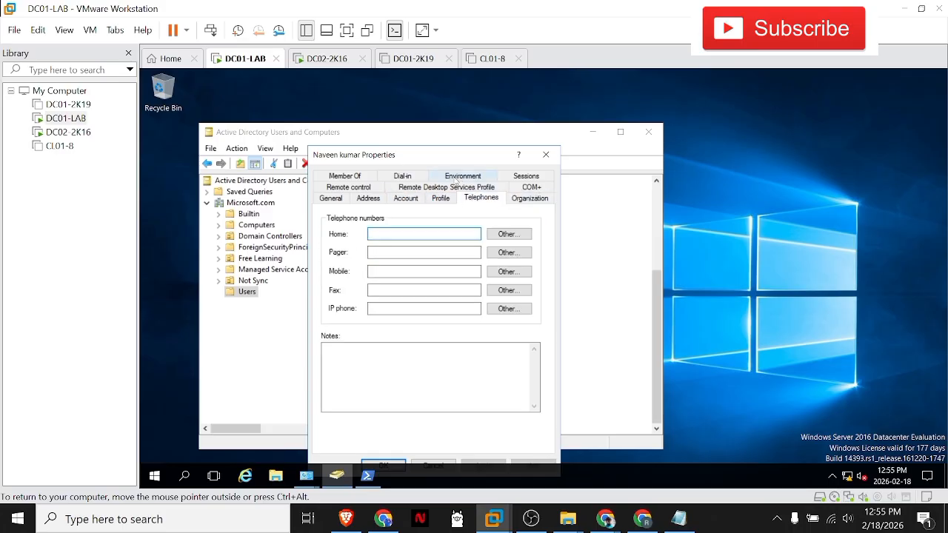
pyautogui.click(523, 200)
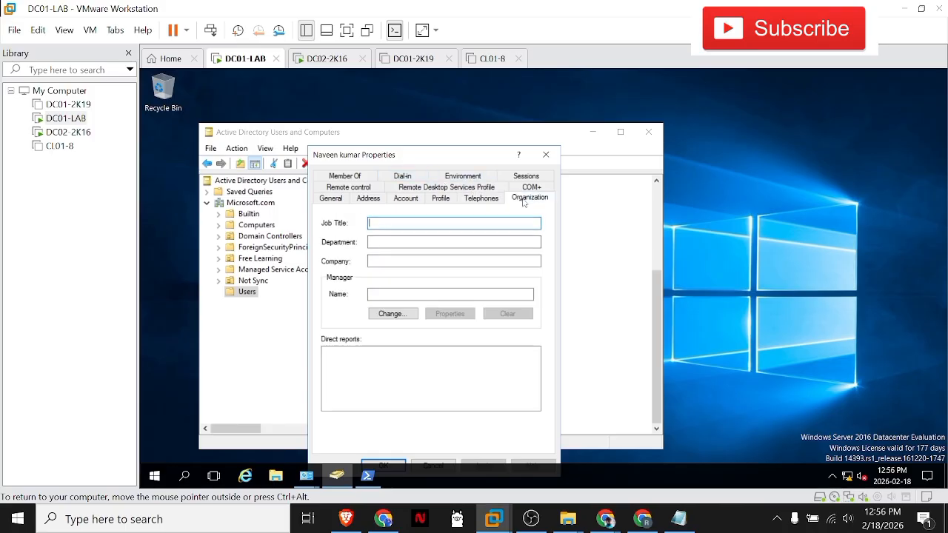
# Step: Review the same user's remote control settings, group membership and general details, and close the properties without changes
pyautogui.click(482, 198)
pyautogui.click(440, 198)
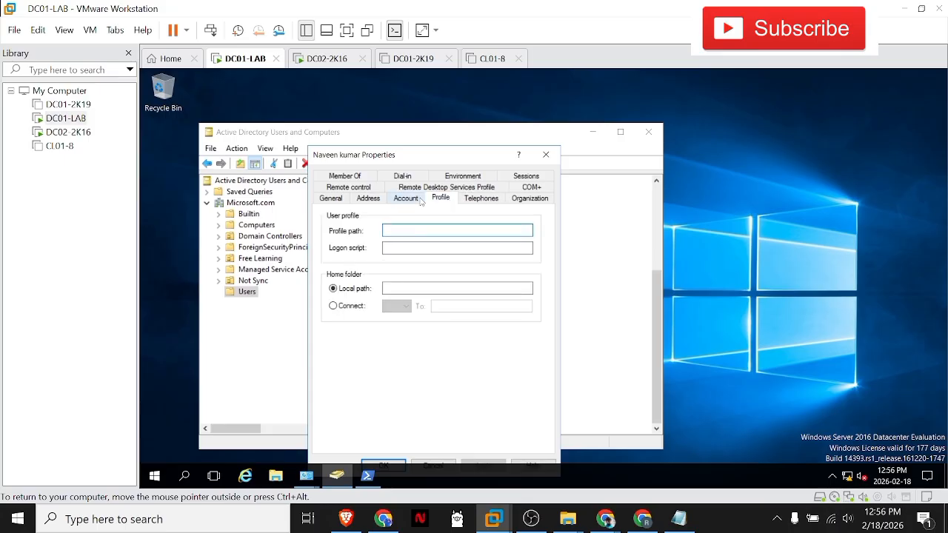
pyautogui.click(406, 199)
pyautogui.click(370, 199)
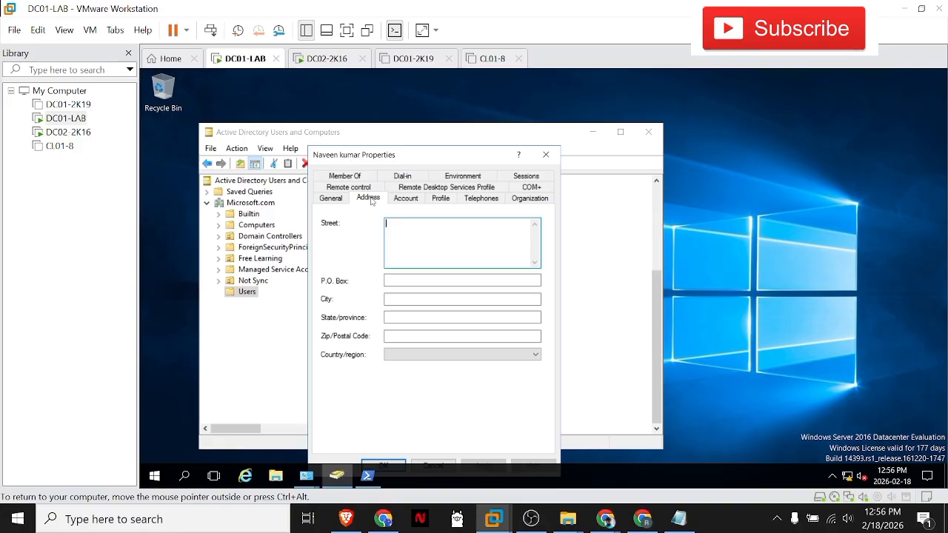
pyautogui.click(331, 198)
pyautogui.click(347, 187)
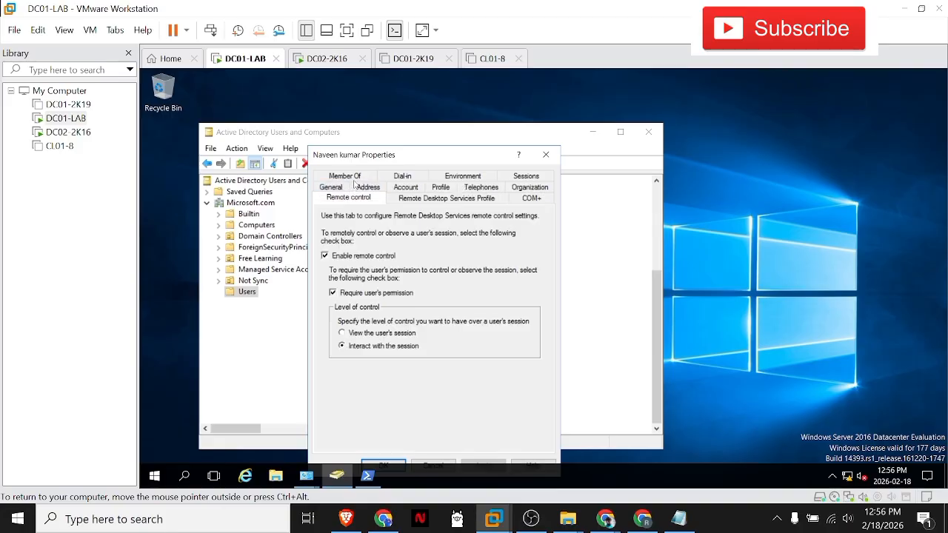
pyautogui.click(345, 175)
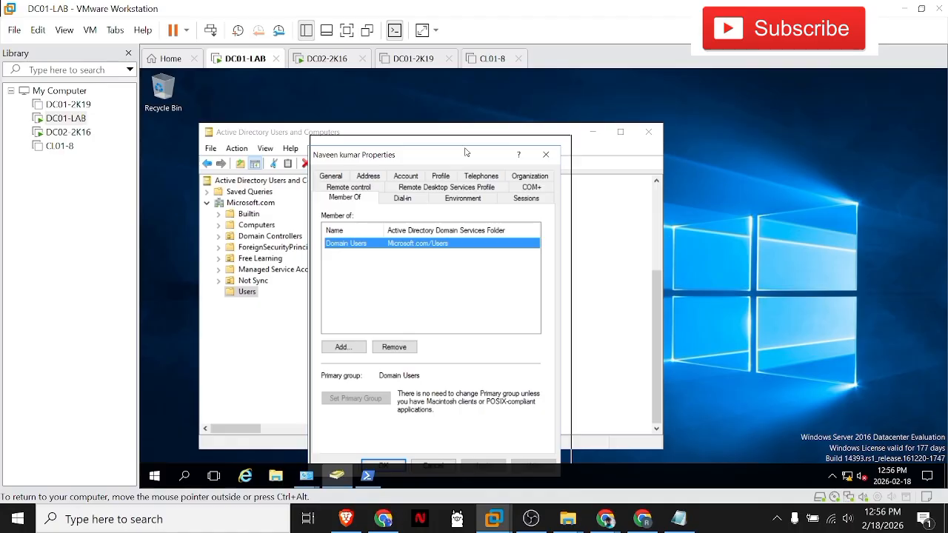
pyautogui.moveTo(460, 162); pyautogui.dragTo(468, 148)
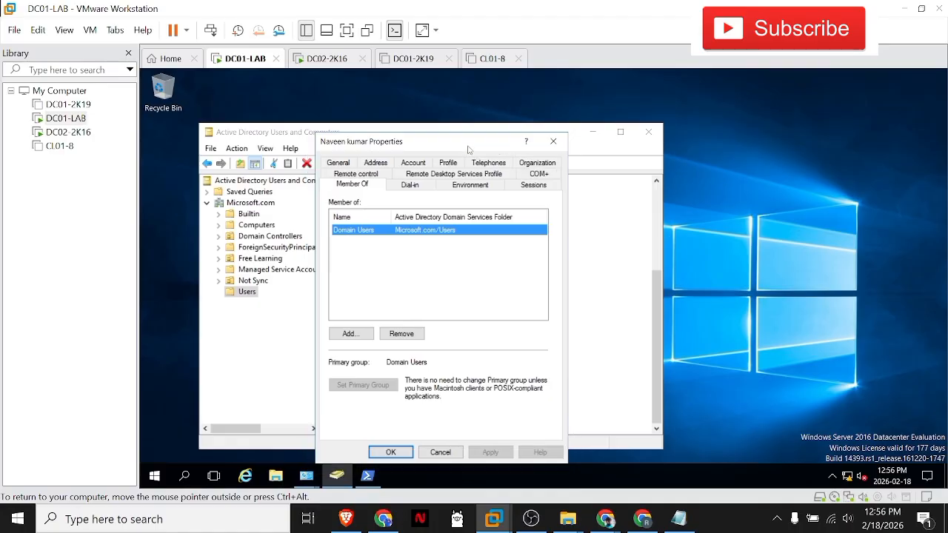
pyautogui.click(337, 163)
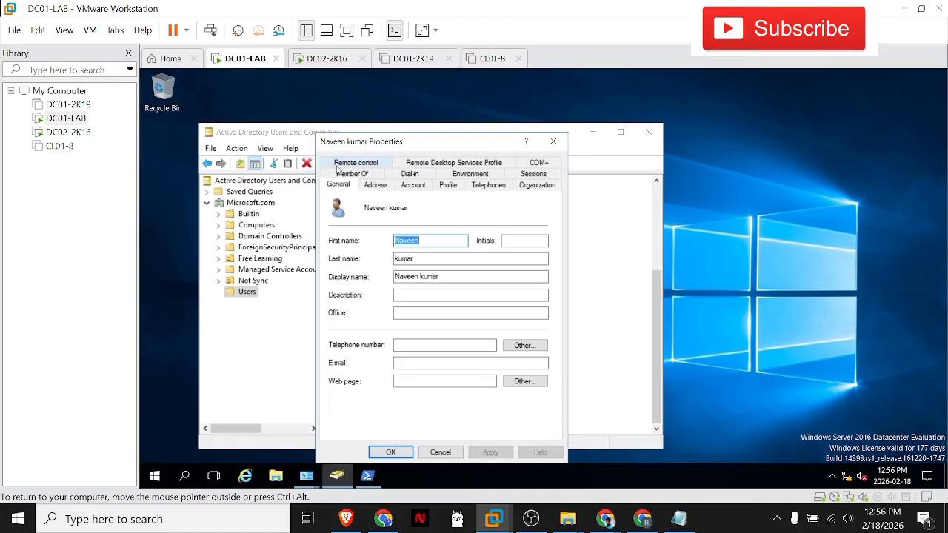
pyautogui.click(553, 142)
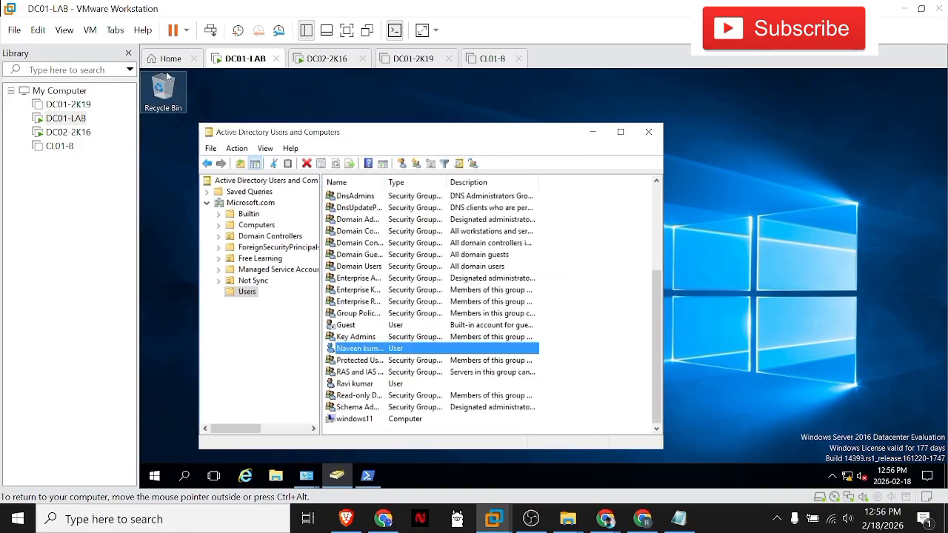
# Step: Turn on Advanced Features in Active Directory Users and Computers, and collapse and re-expand the Microsoft.com domain
pyautogui.click(266, 149)
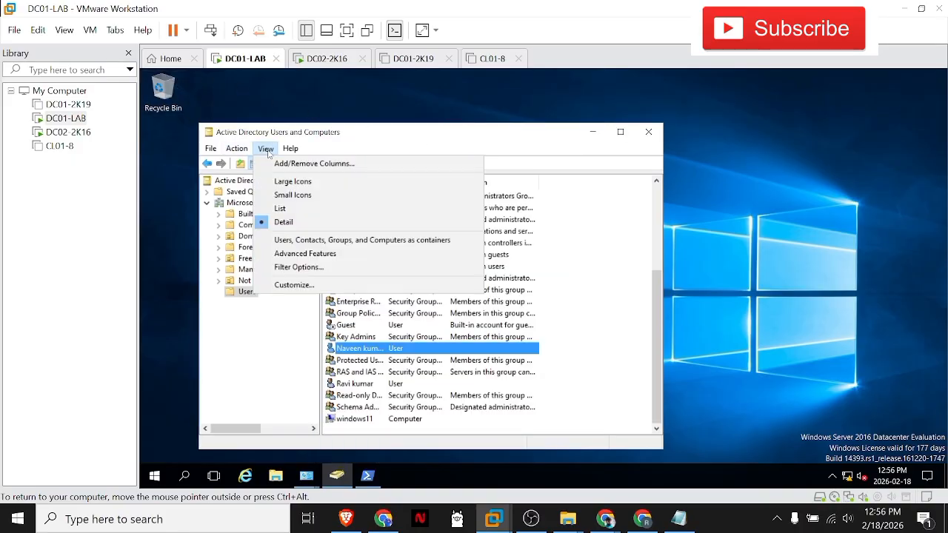
pyautogui.click(296, 254)
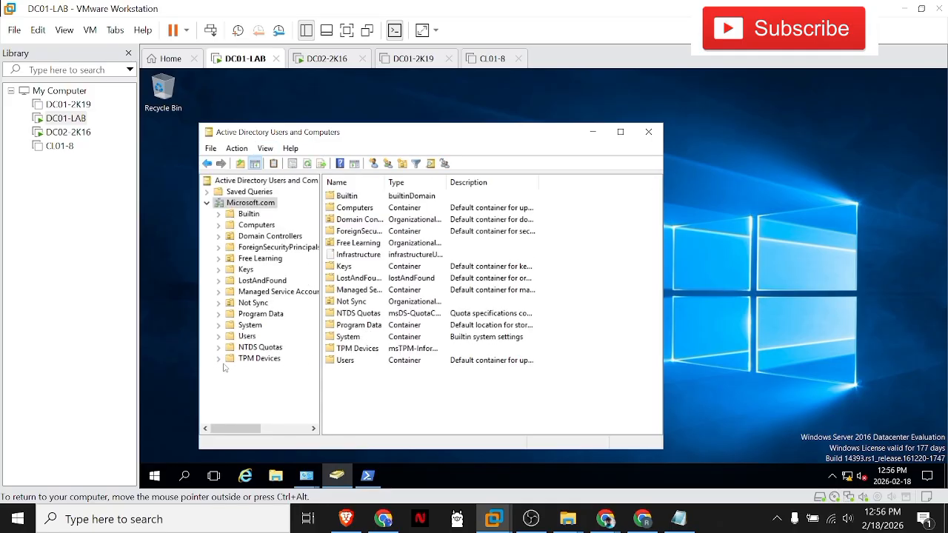
pyautogui.click(207, 203)
pyautogui.click(207, 203)
# Step: Turn Advanced Features off and on again to compare which containers are listed under Microsoft.com
pyautogui.click(265, 148)
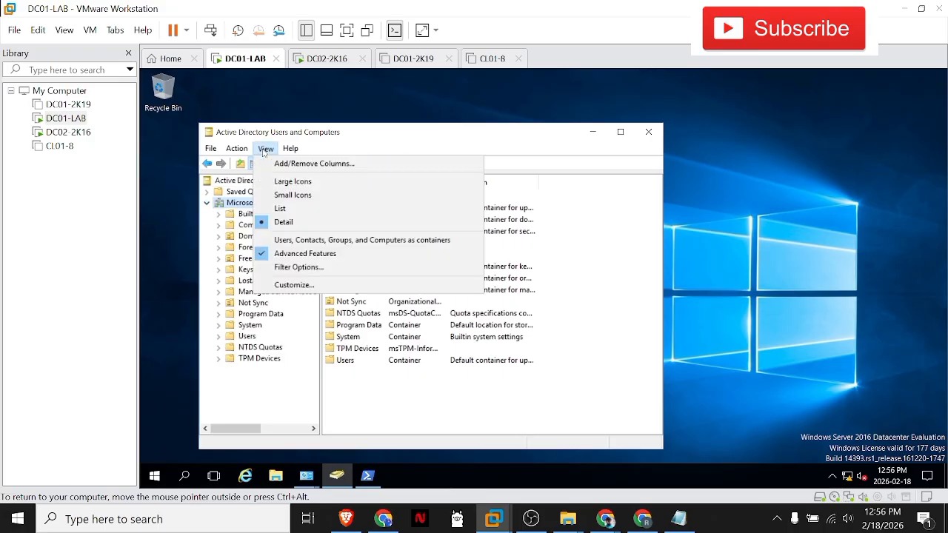
pyautogui.click(293, 254)
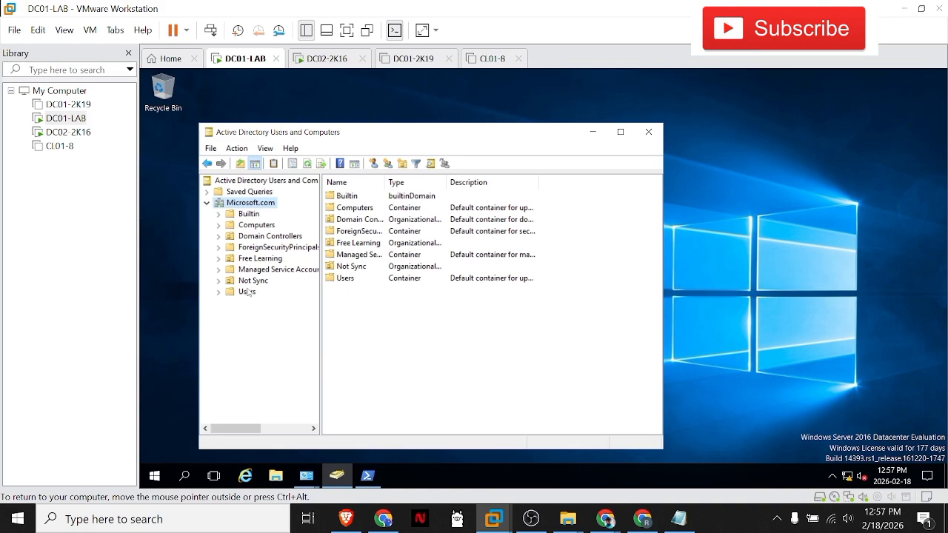
pyautogui.click(263, 148)
pyautogui.click(278, 253)
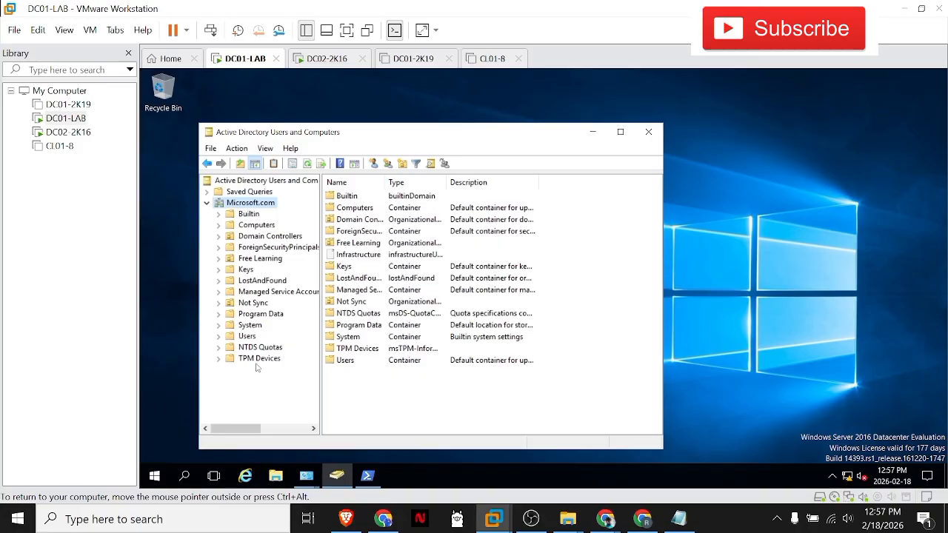
# Step: Open the properties of the user listed directly above Protected Users in the Users container
pyautogui.click(247, 335)
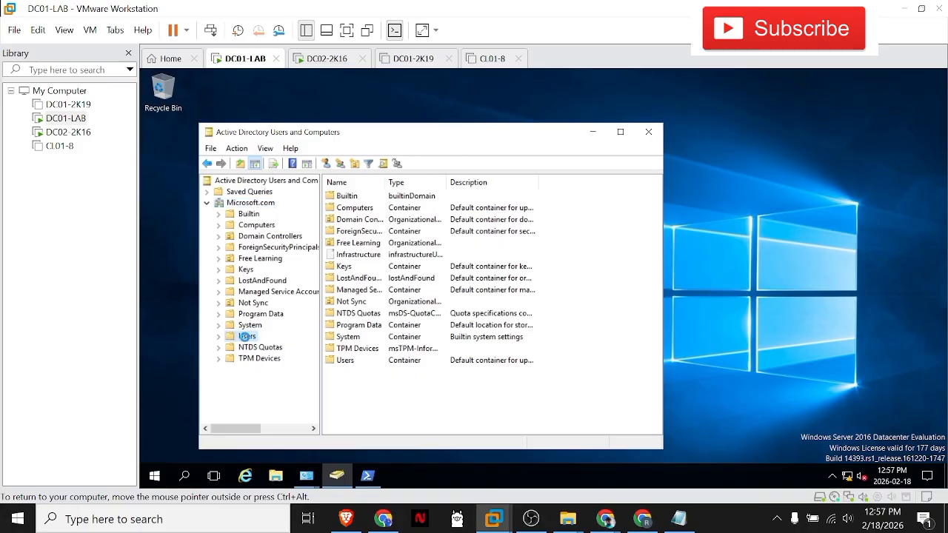
pyautogui.scroll(-2, 345, 290)
pyautogui.scroll(-1, 346, 291)
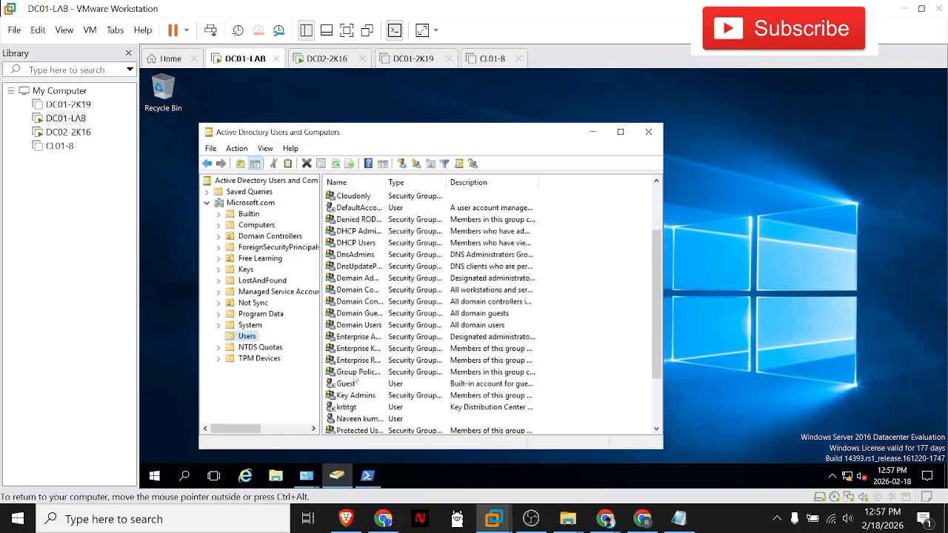
pyautogui.click(351, 419)
pyautogui.doubleClick(351, 419)
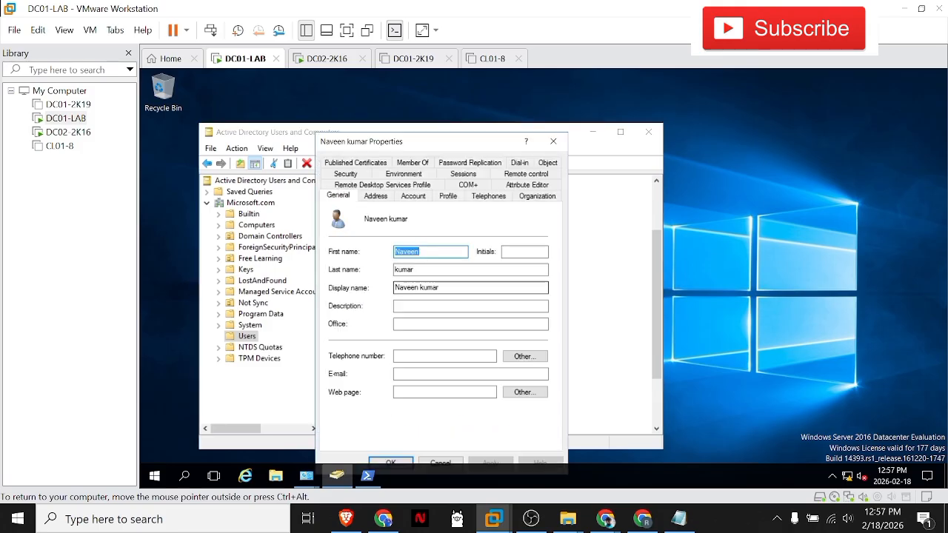
# Step: Review the user's published certificates, group membership, password replication and object details including the canonical name, and close the properties without changes
pyautogui.click(357, 163)
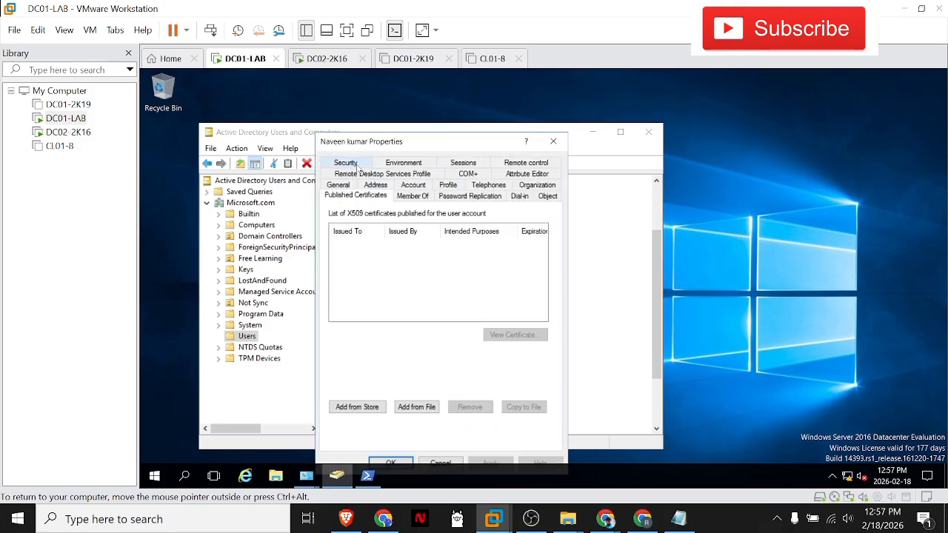
pyautogui.click(421, 197)
pyautogui.click(451, 196)
pyautogui.click(543, 196)
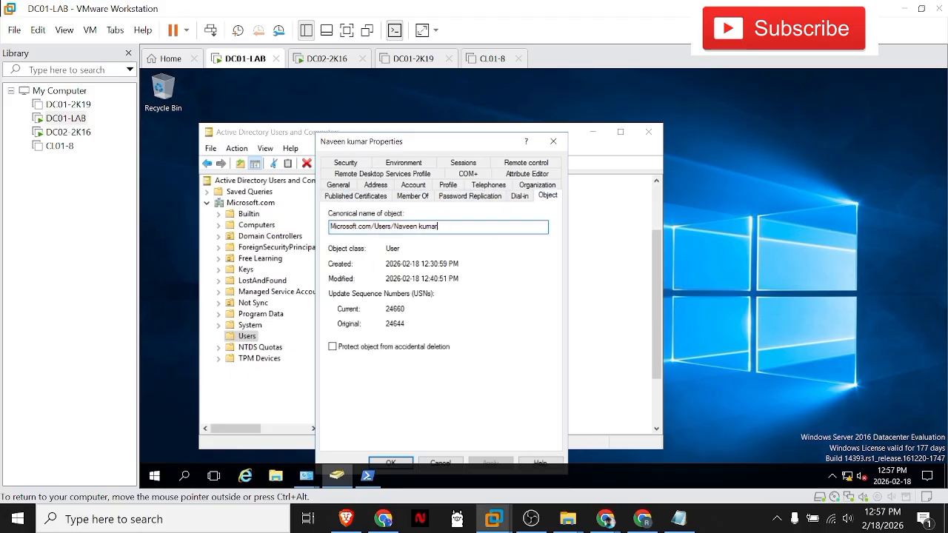
pyautogui.hotkey('ctrl', 'a')
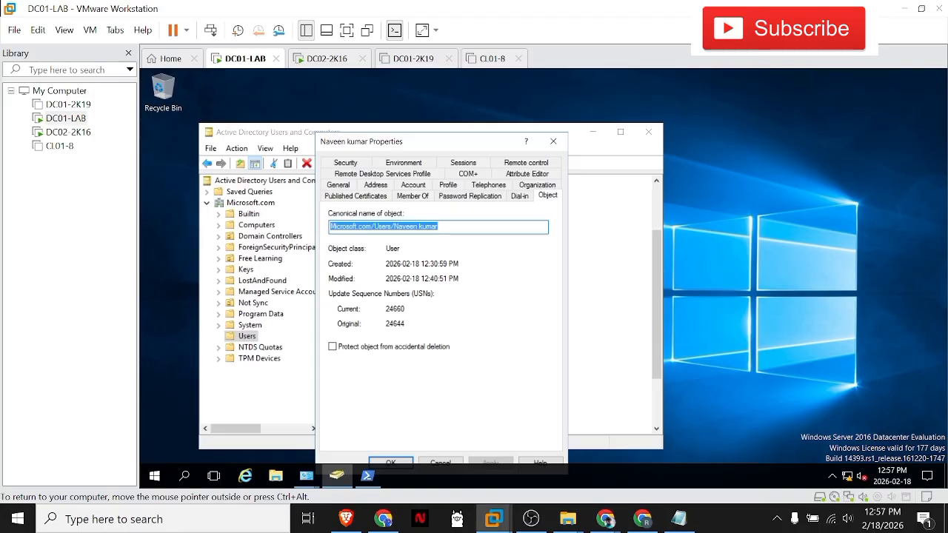
pyautogui.click(440, 227)
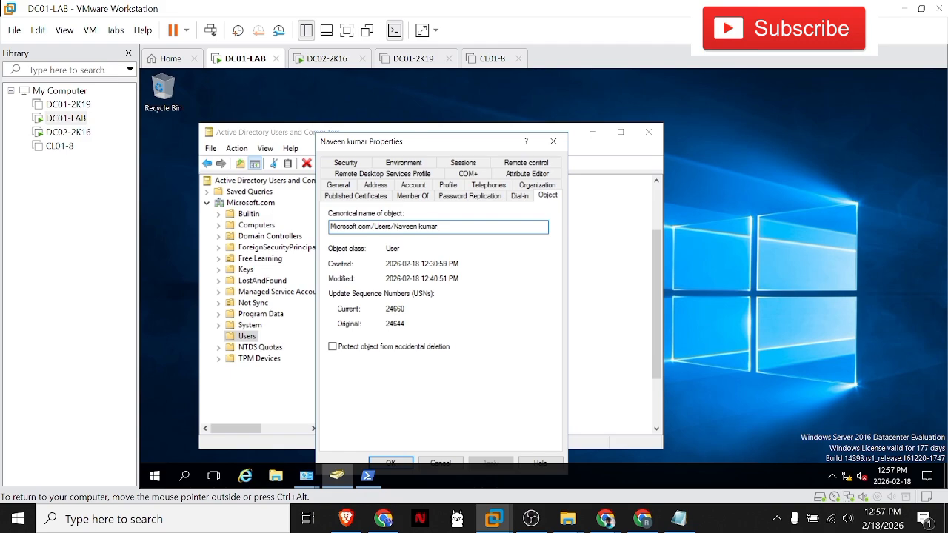
pyautogui.click(552, 141)
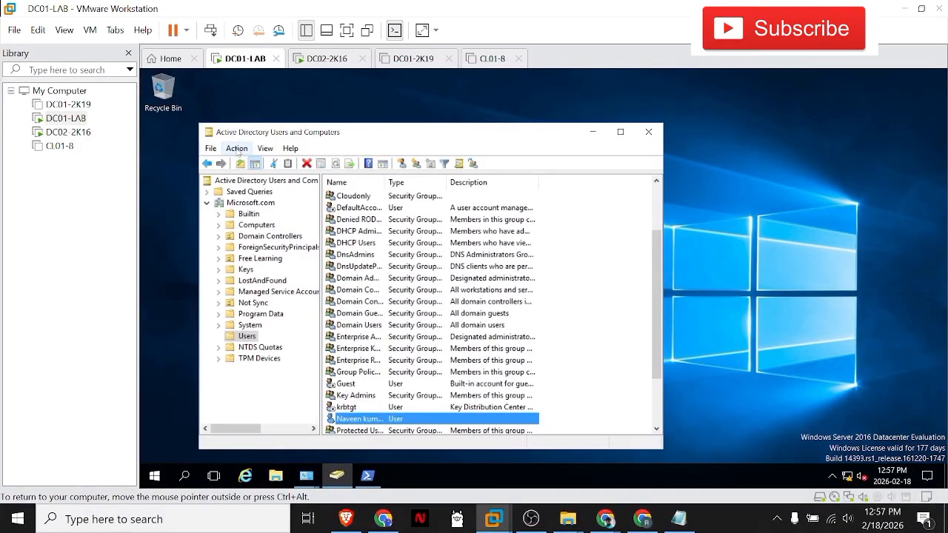
# Step: Turn off Advanced Features and look through the Users container's list again
pyautogui.click(261, 149)
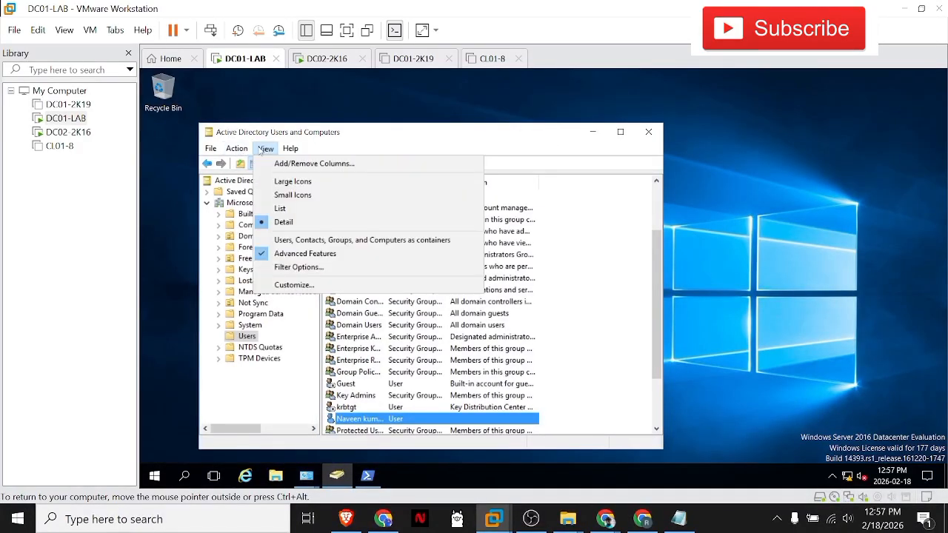
pyautogui.click(286, 255)
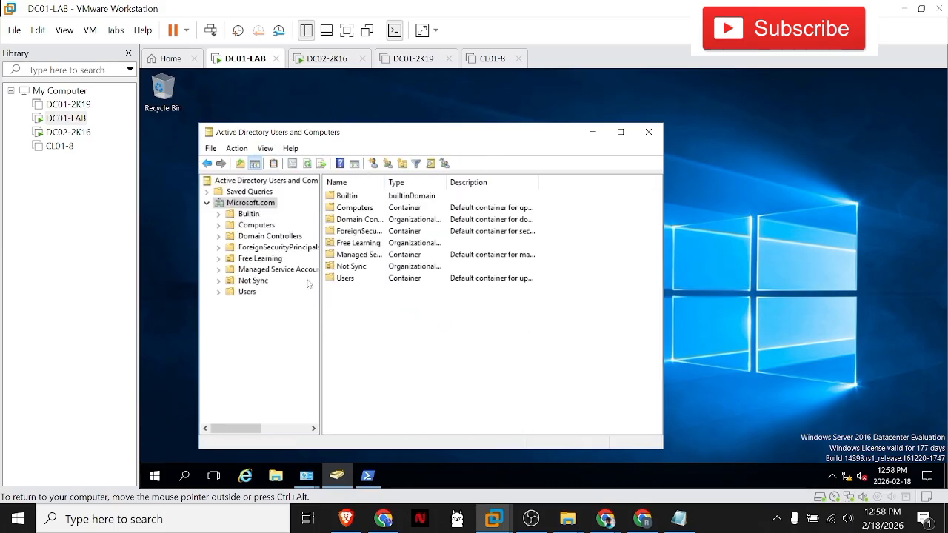
pyautogui.click(230, 294)
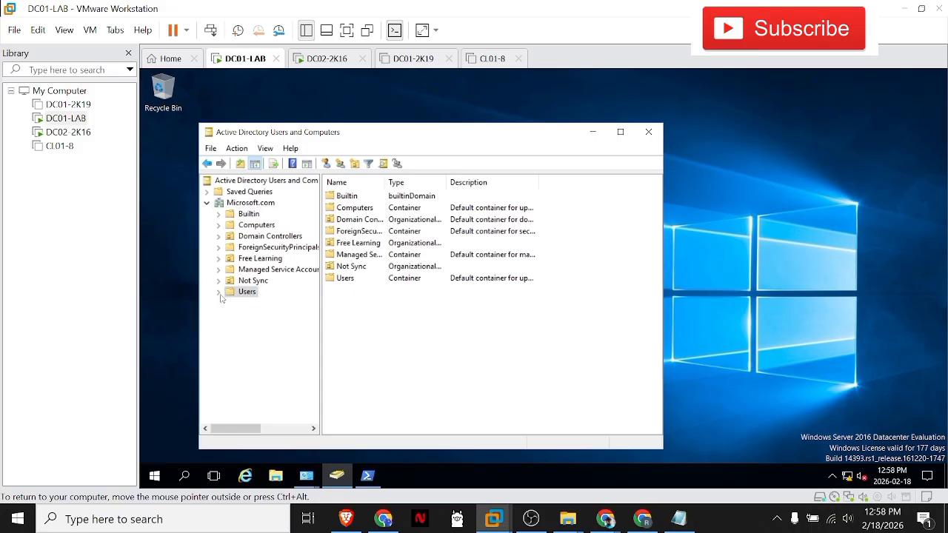
pyautogui.click(369, 318)
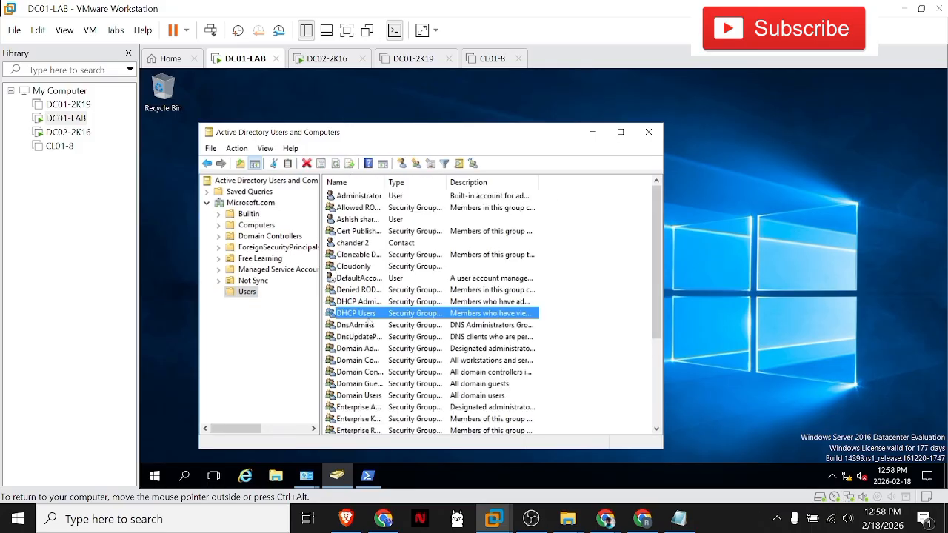
pyautogui.scroll(-4, 368, 324)
pyautogui.scroll(5, 369, 323)
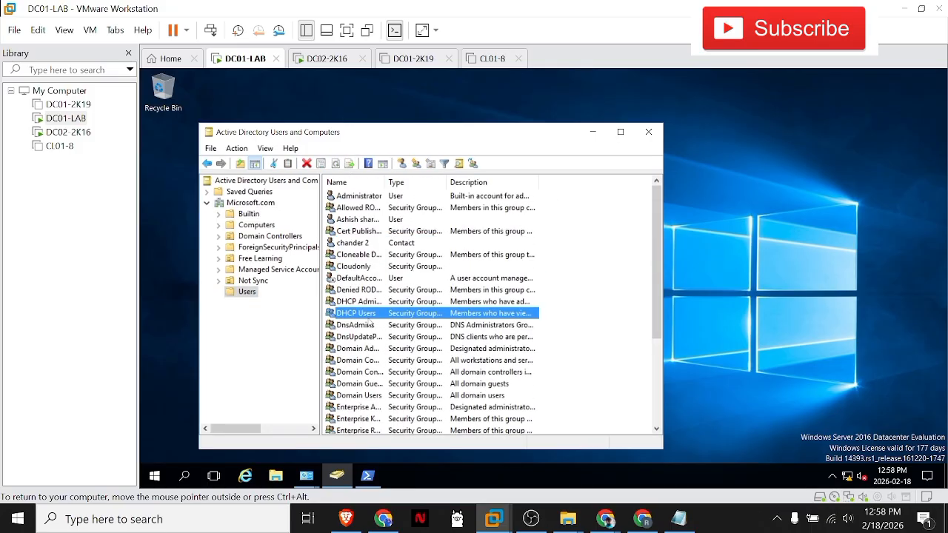